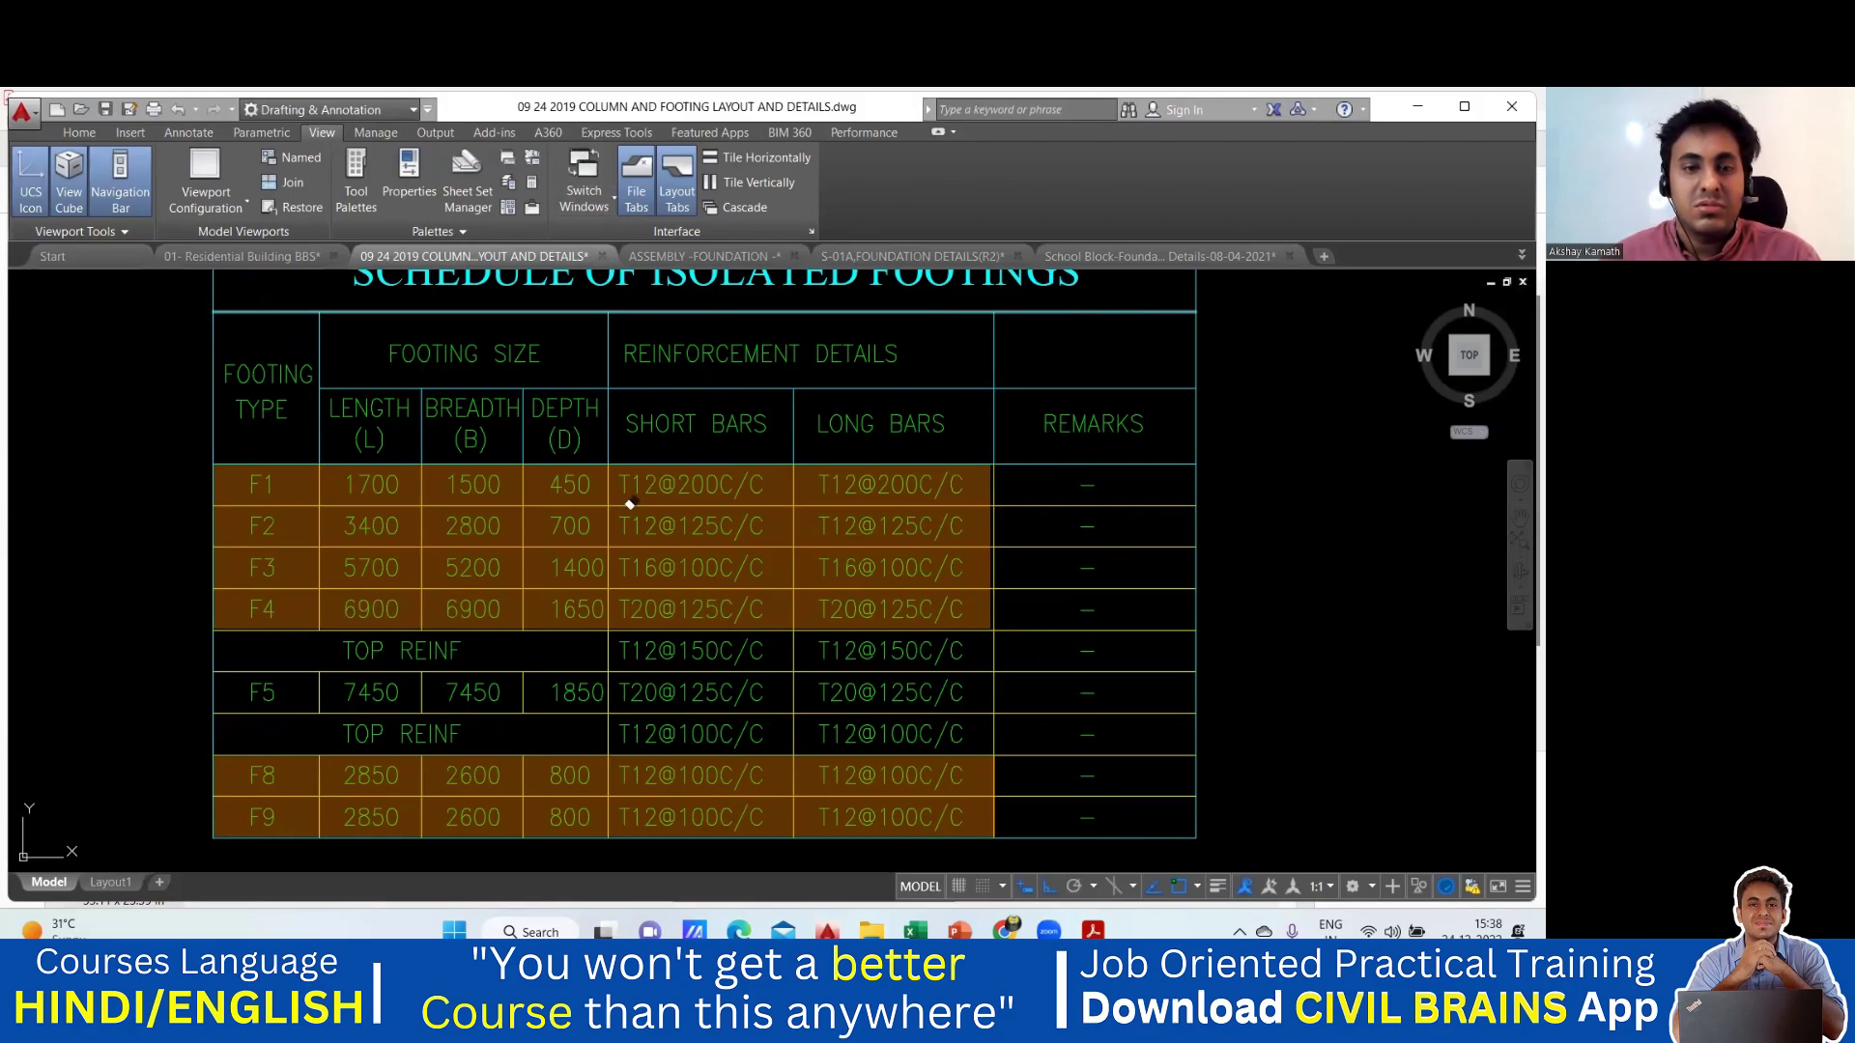
Step: Highlight rows F1 to F3 and rows F4 to F5 with their top reinforcement in the isolated footings schedule
left_click(568, 160)
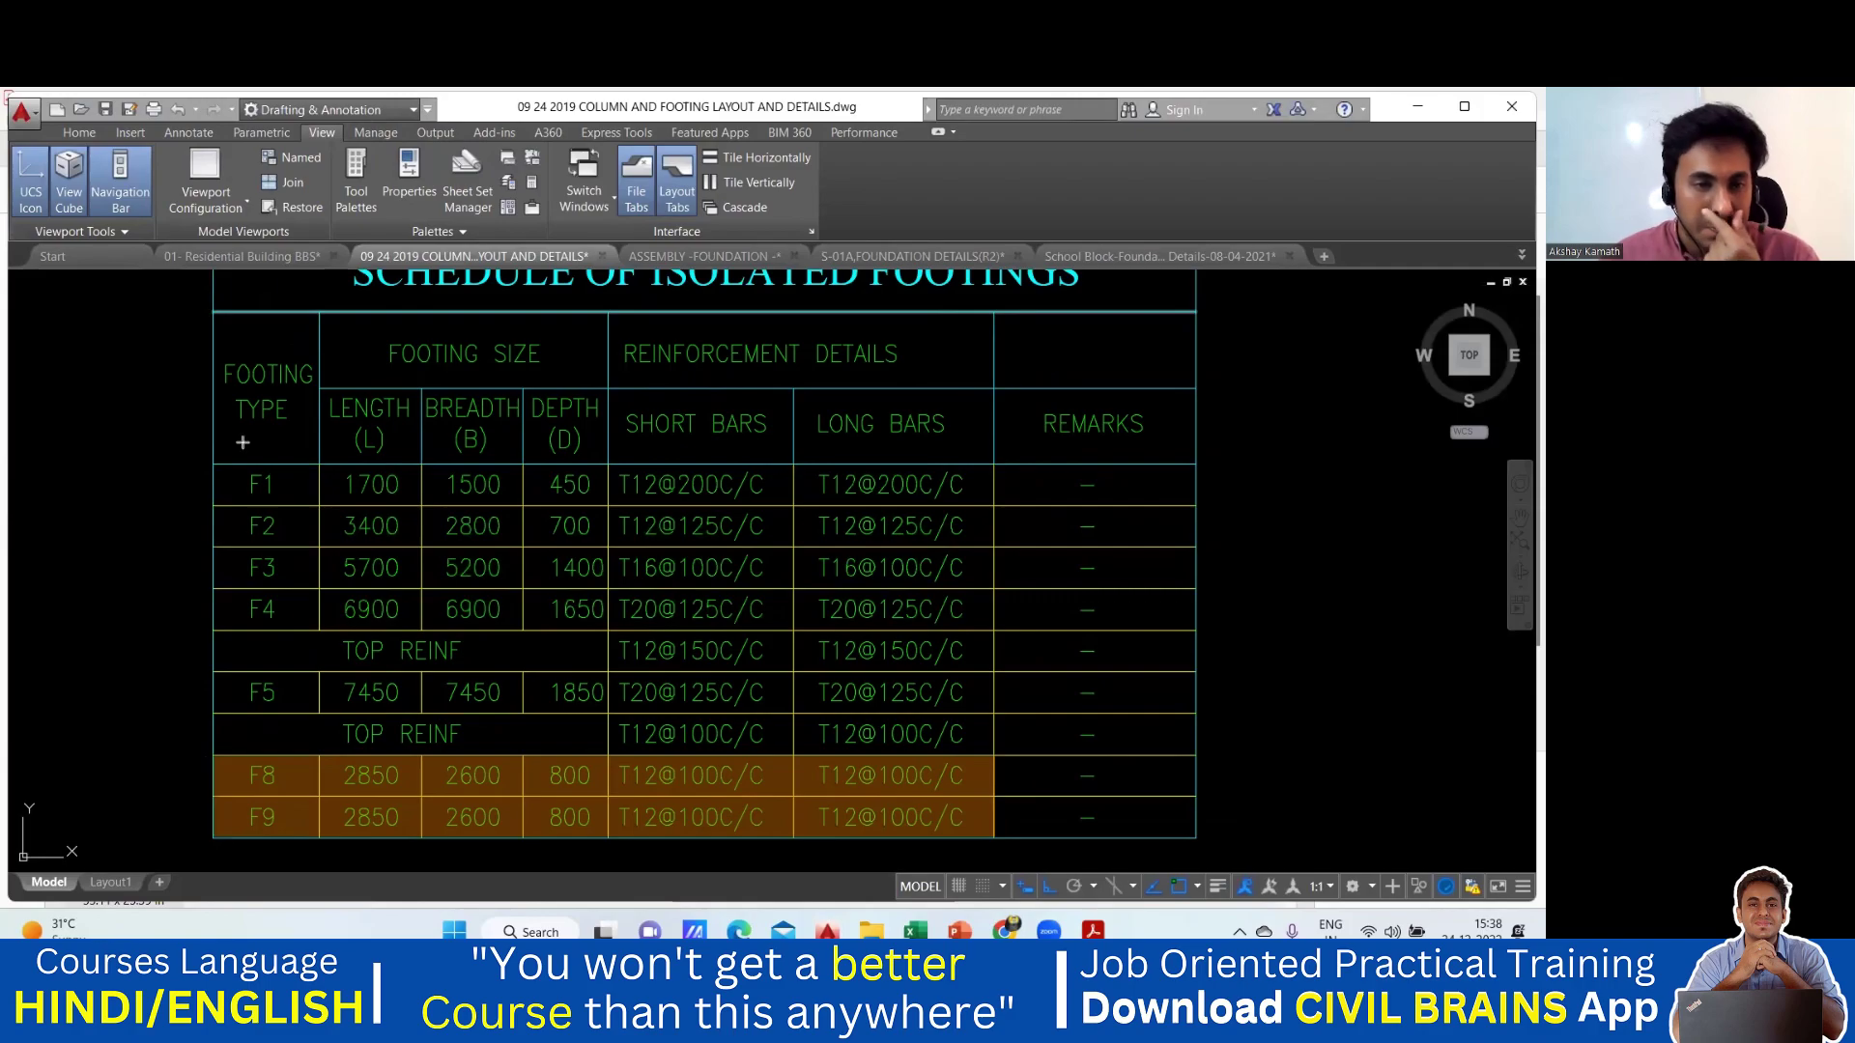
left_click_drag(211, 464, 996, 587)
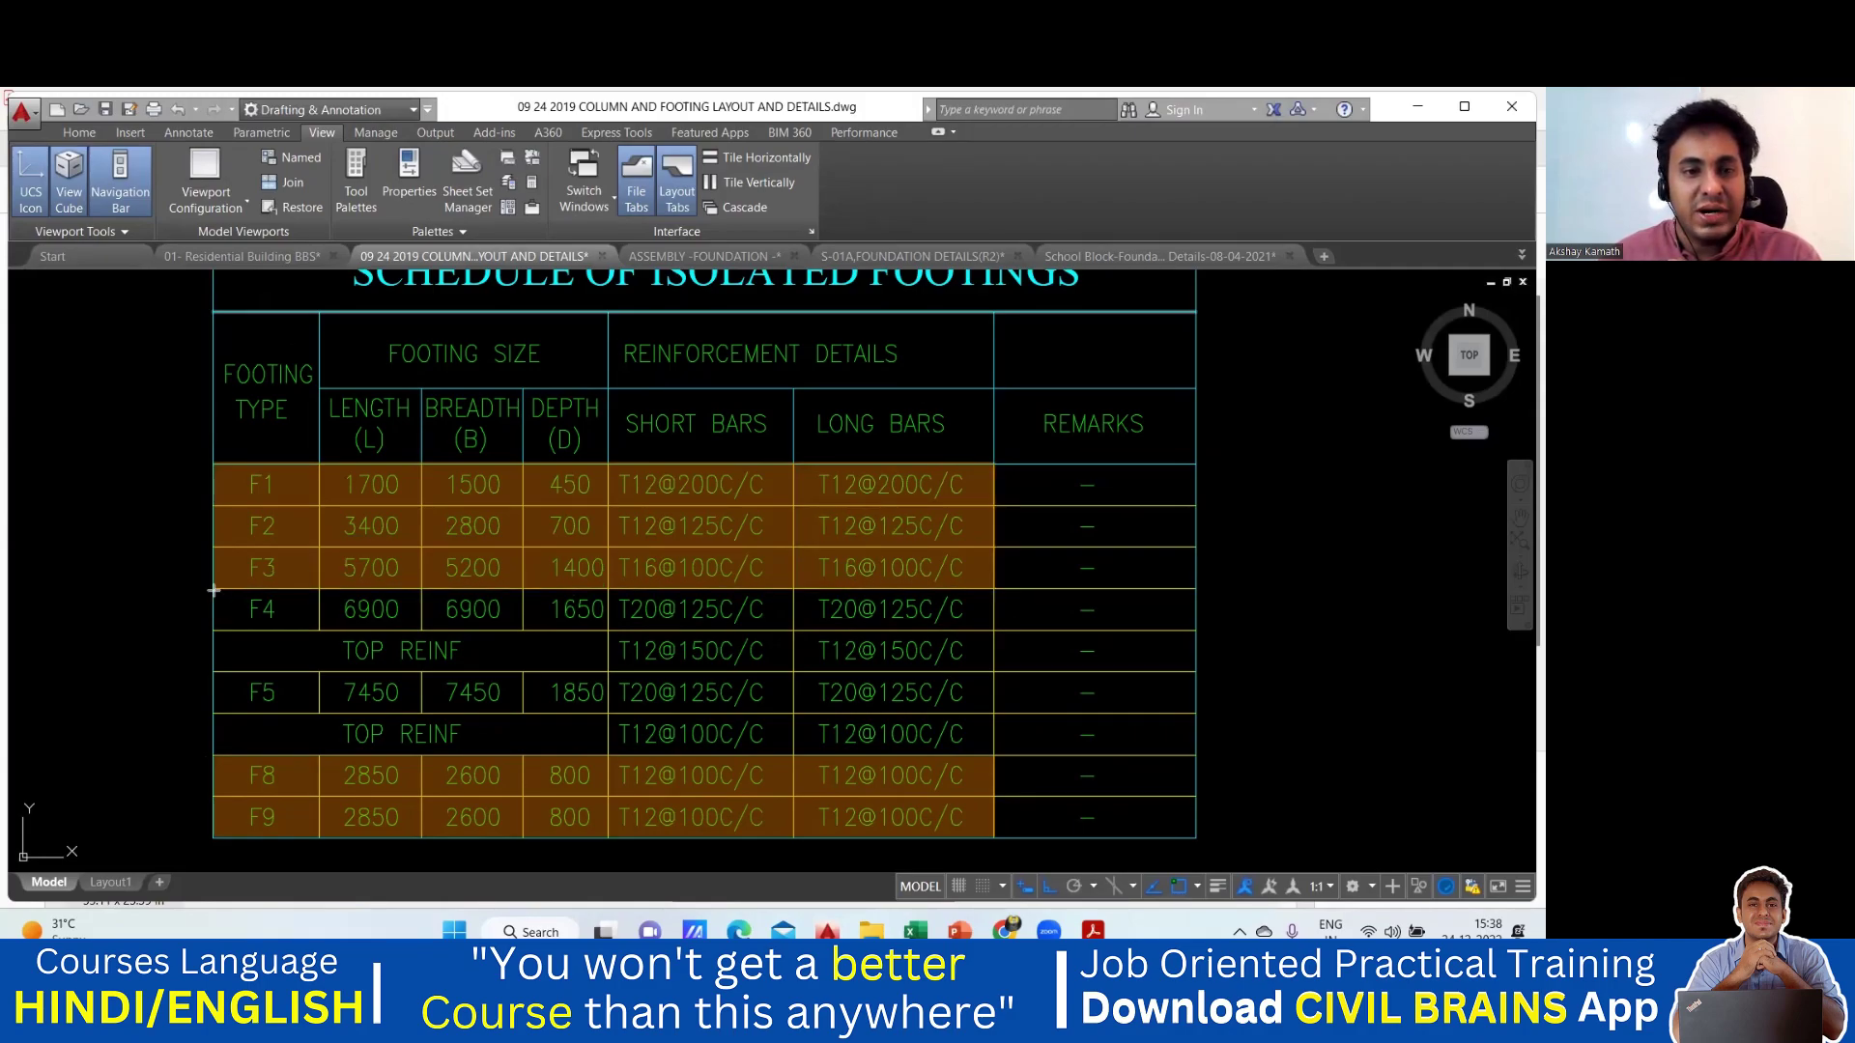
left_click_drag(212, 588, 996, 763)
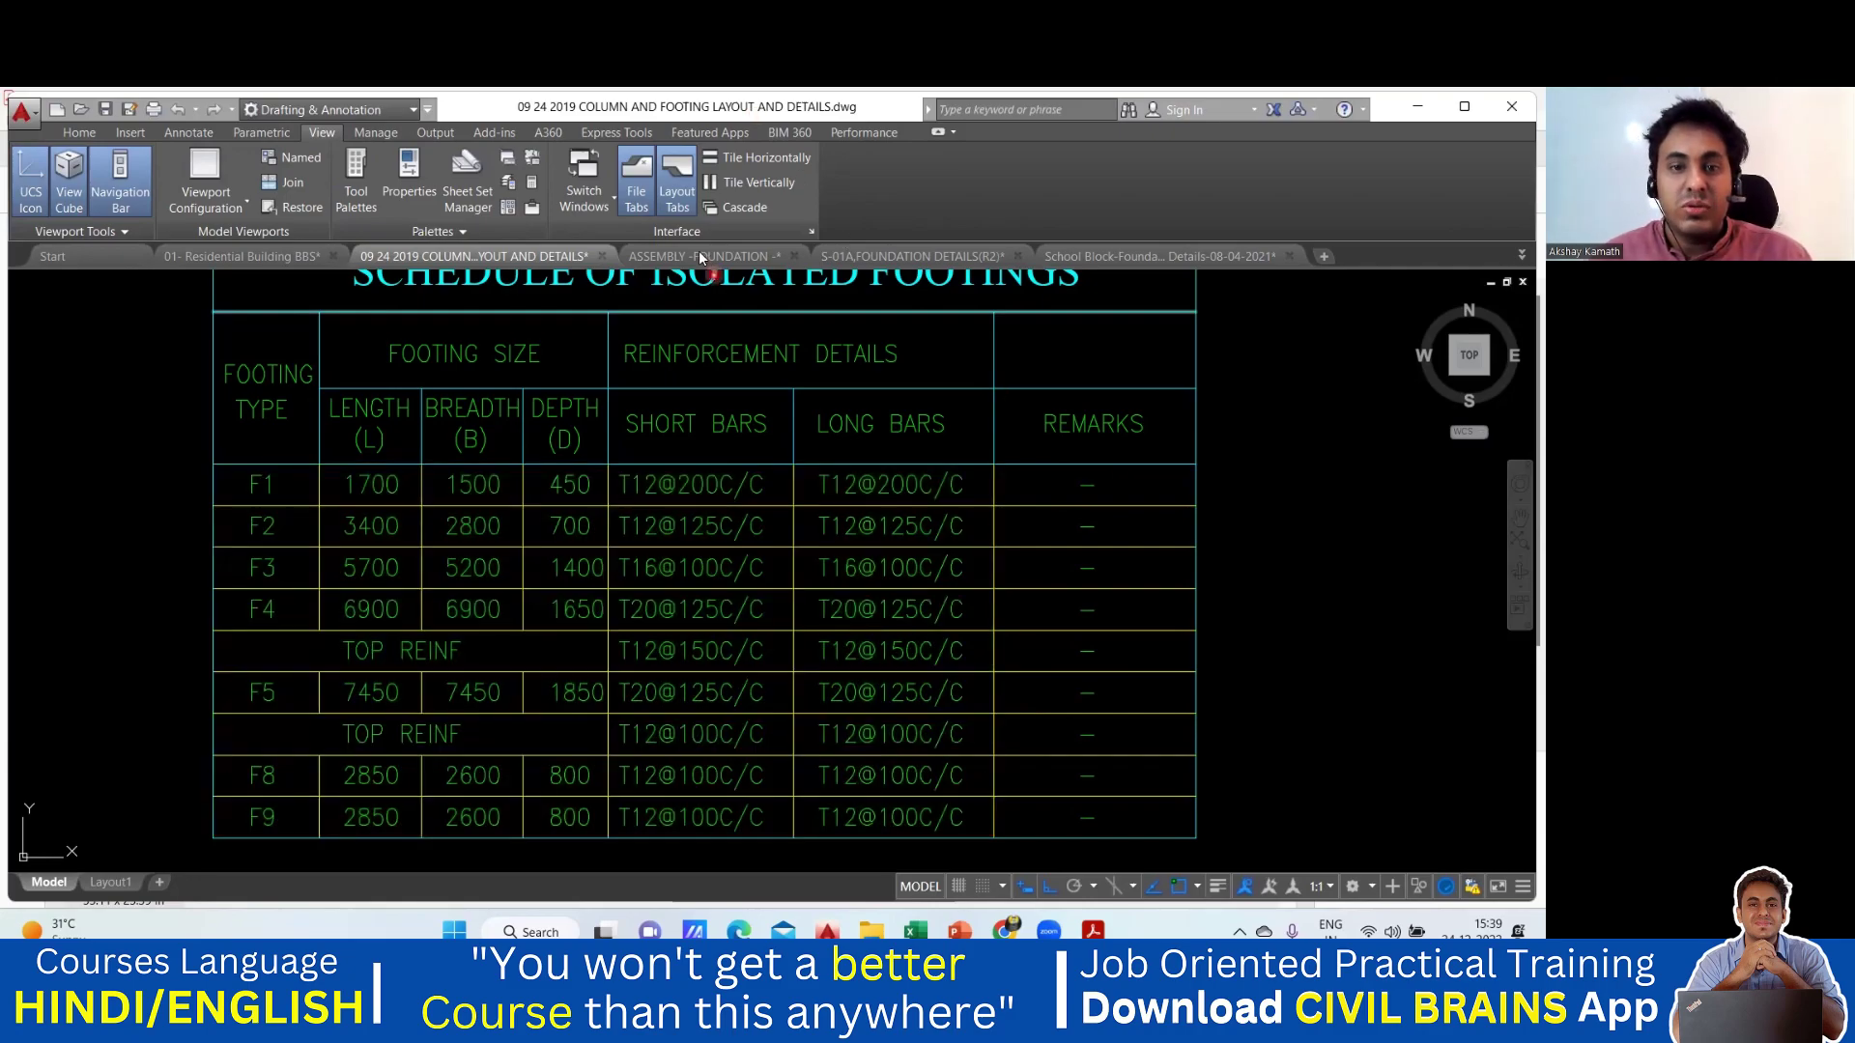
Step: Switch to the ASSEMBLY -FOUNDATION drawing and display its model space
mouse_move(683, 273)
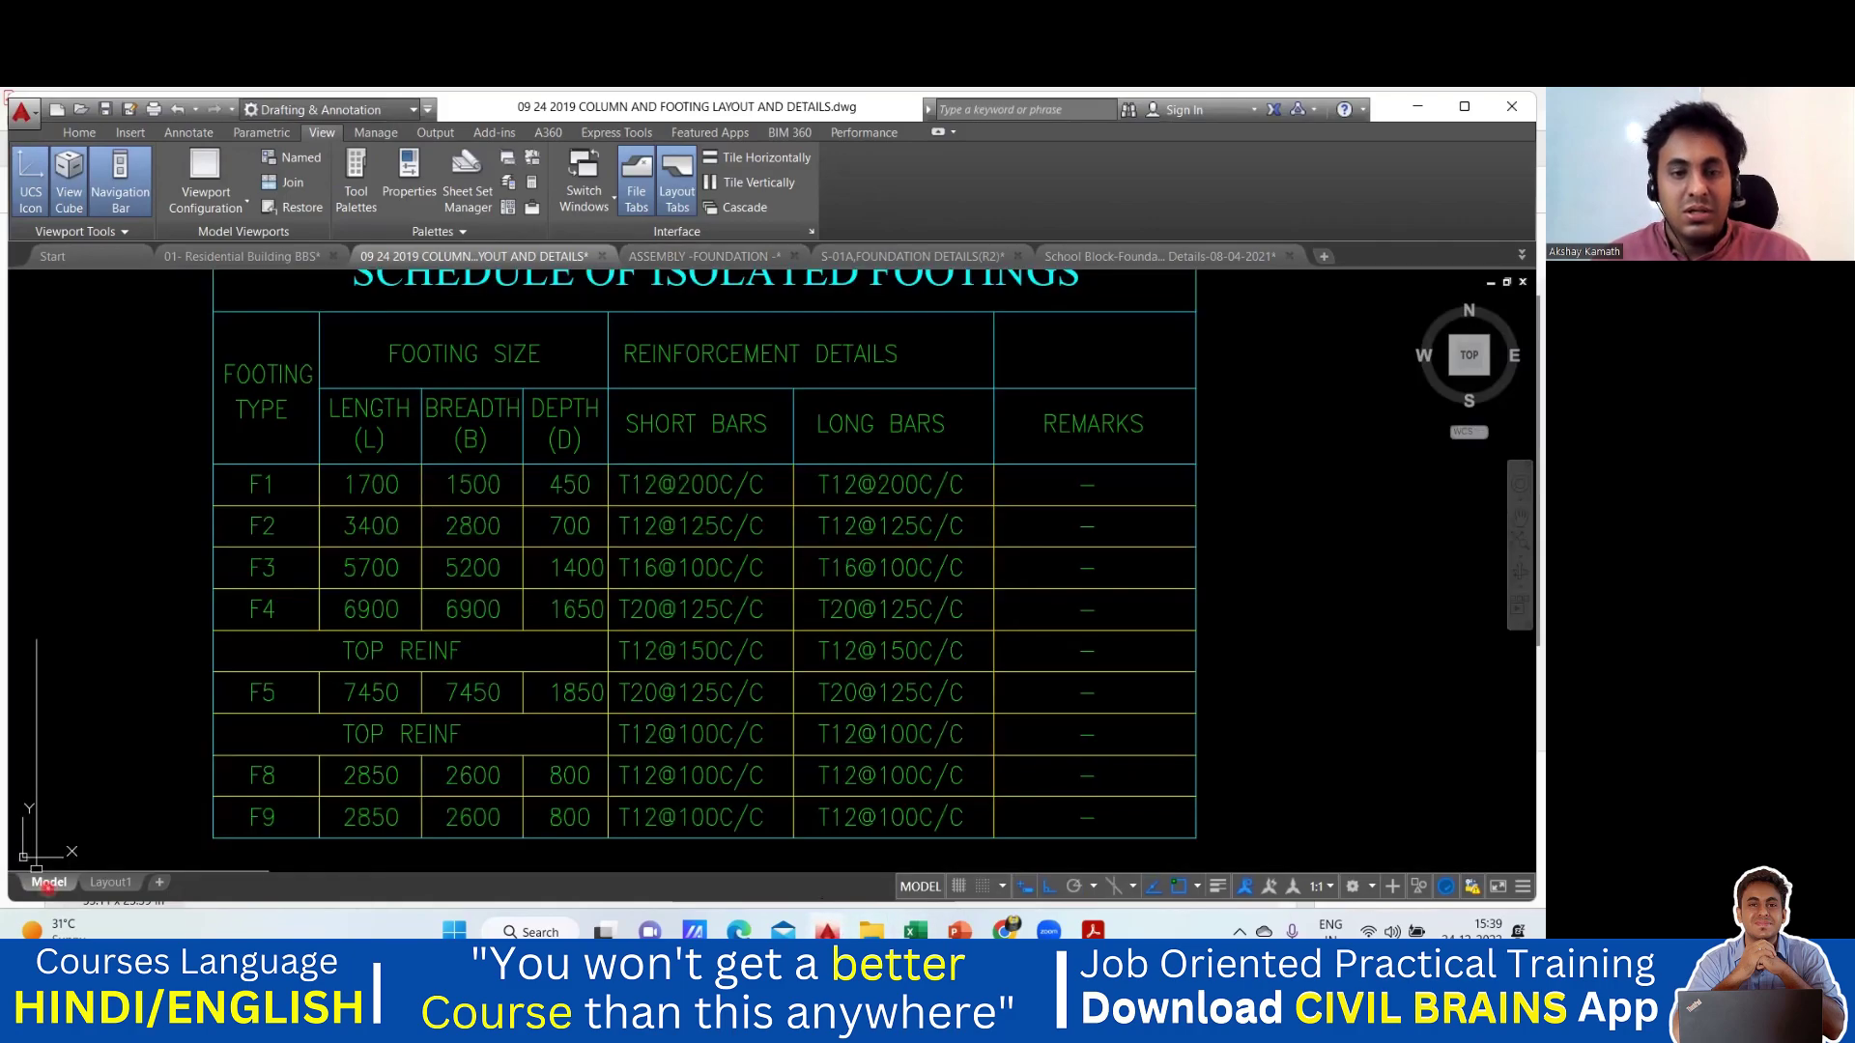
left_click(719, 256)
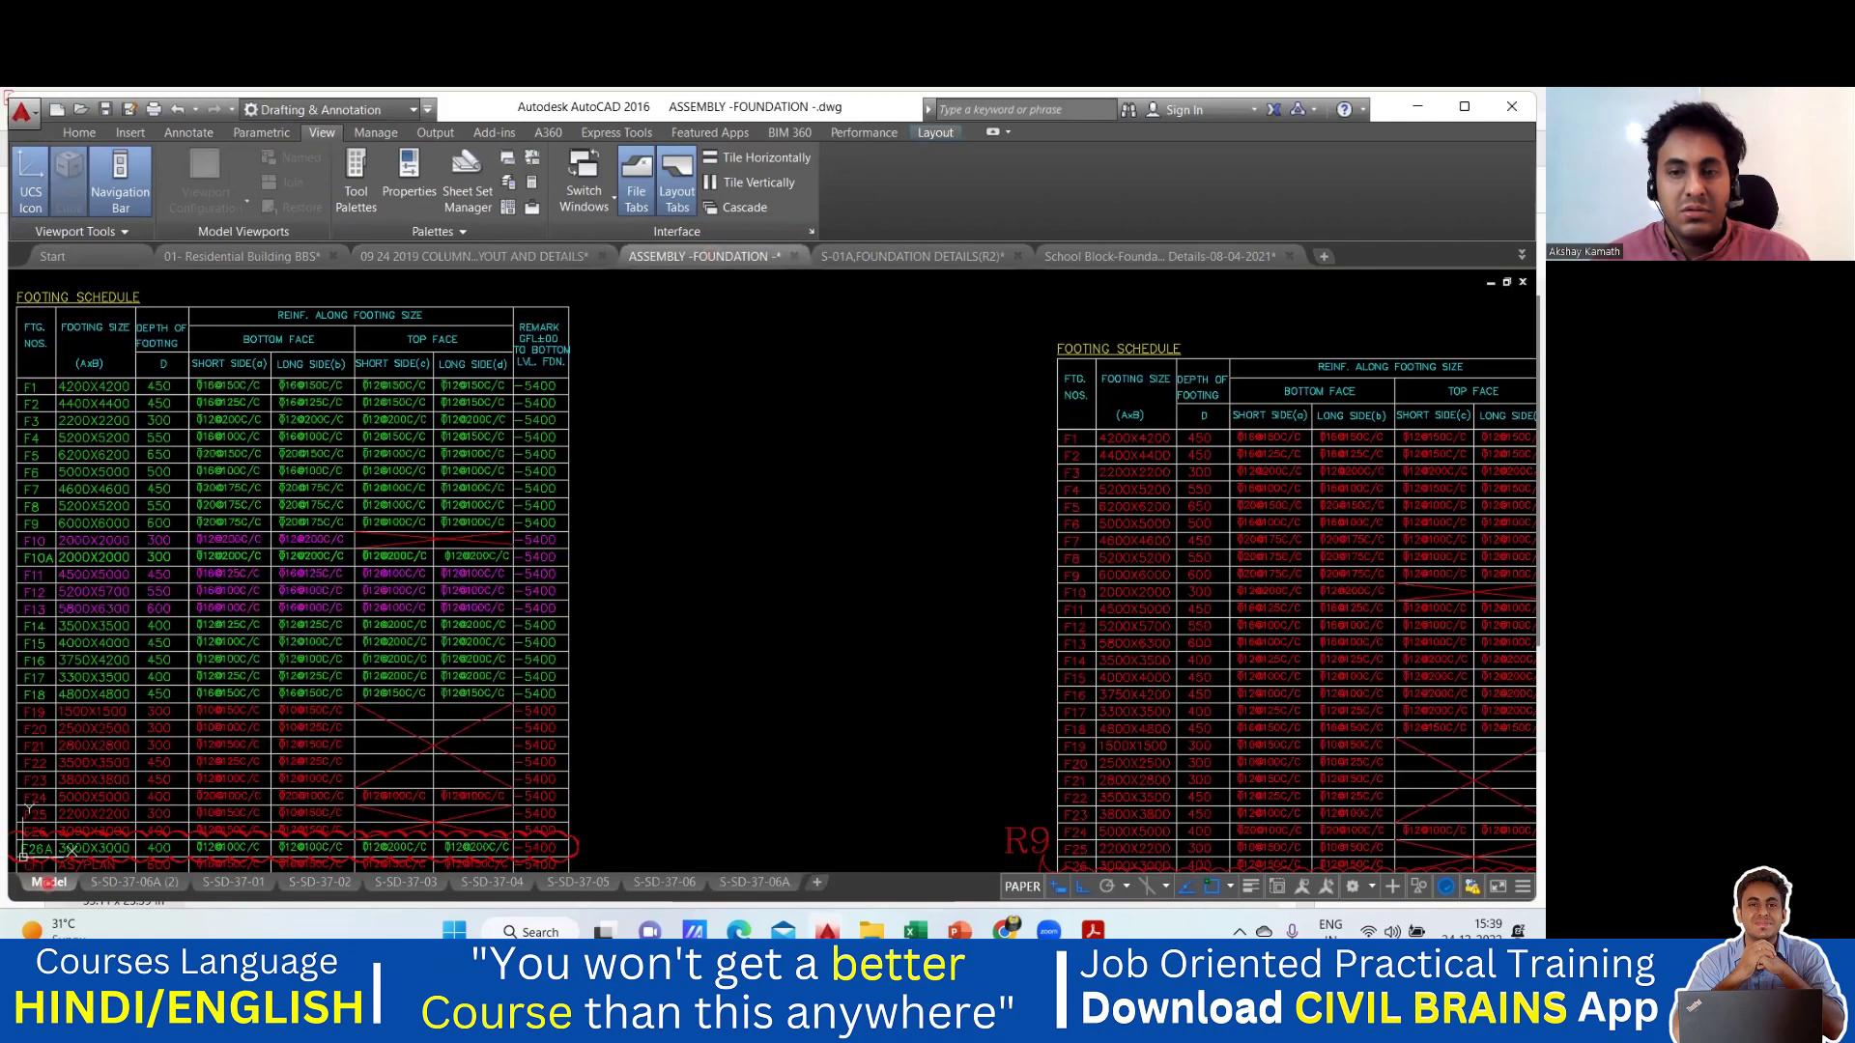
left_click(48, 881)
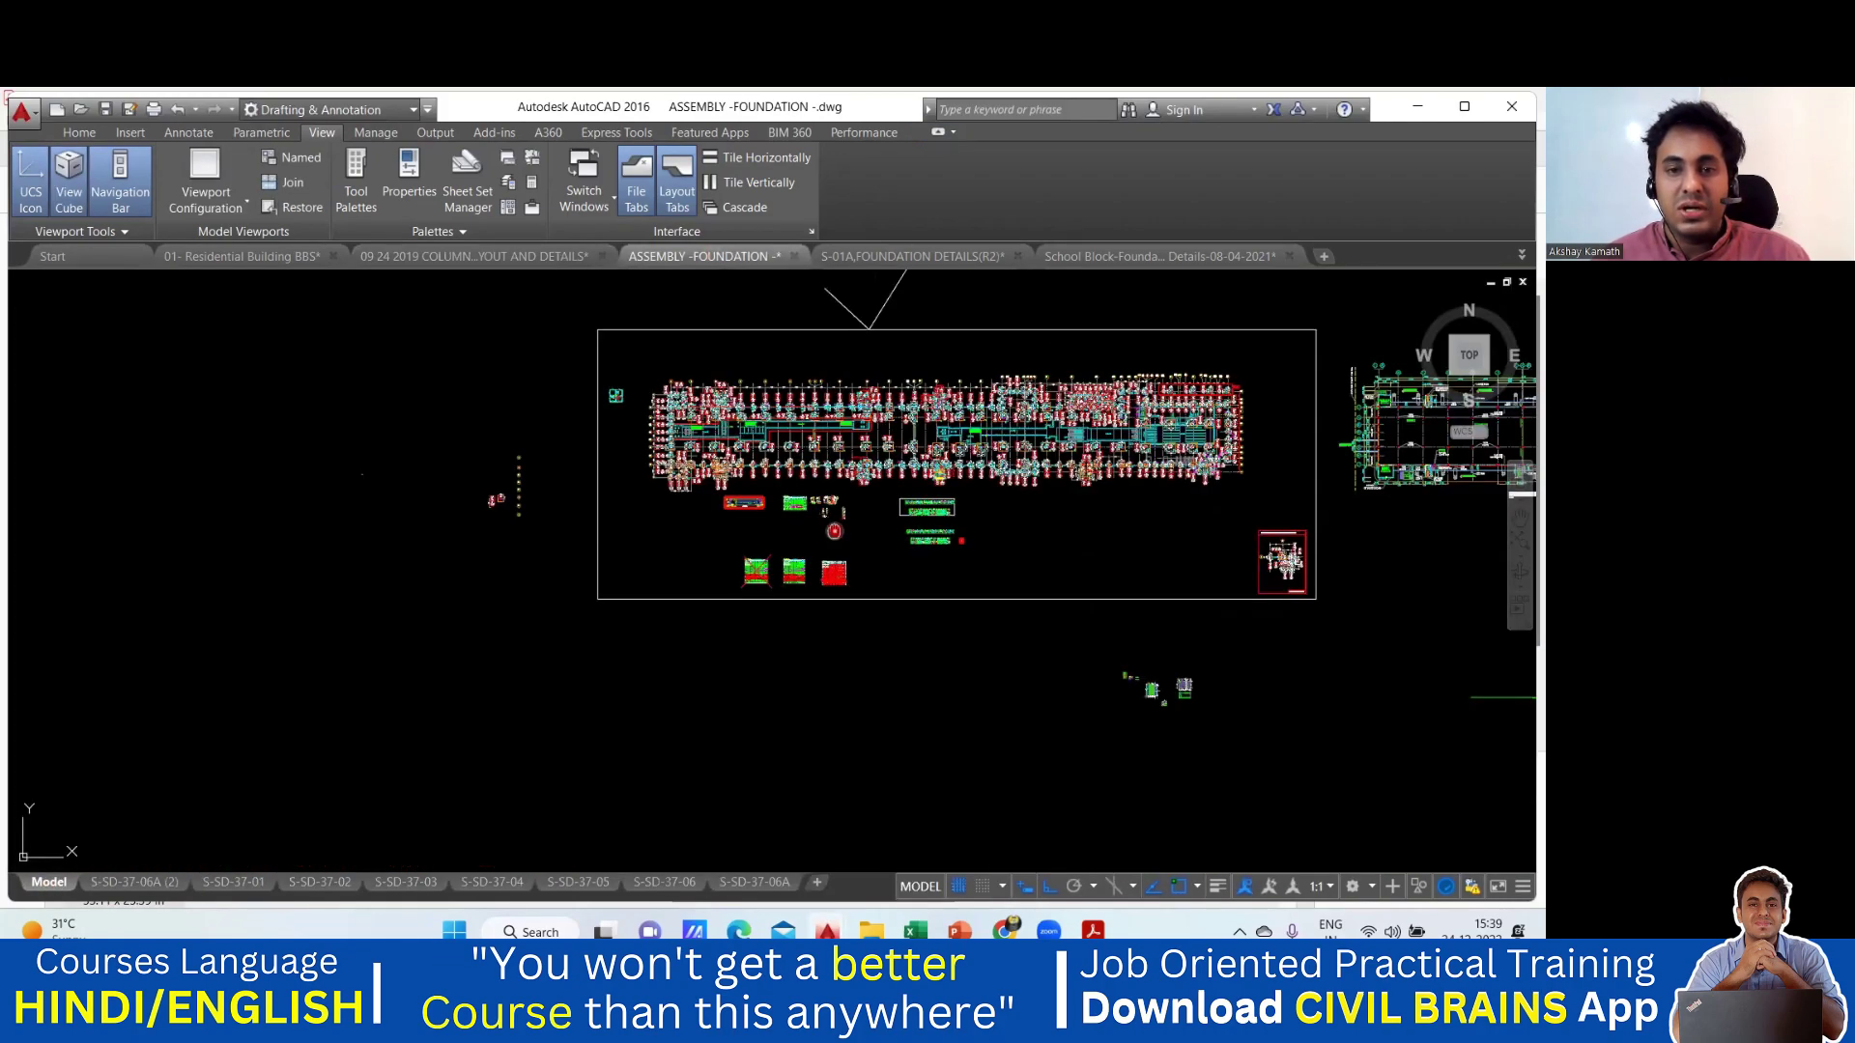
Step: Examine the foundation plan's footing layout, tags and dimensions around the PIT HOLD areas
scroll(792, 304, "up", 4)
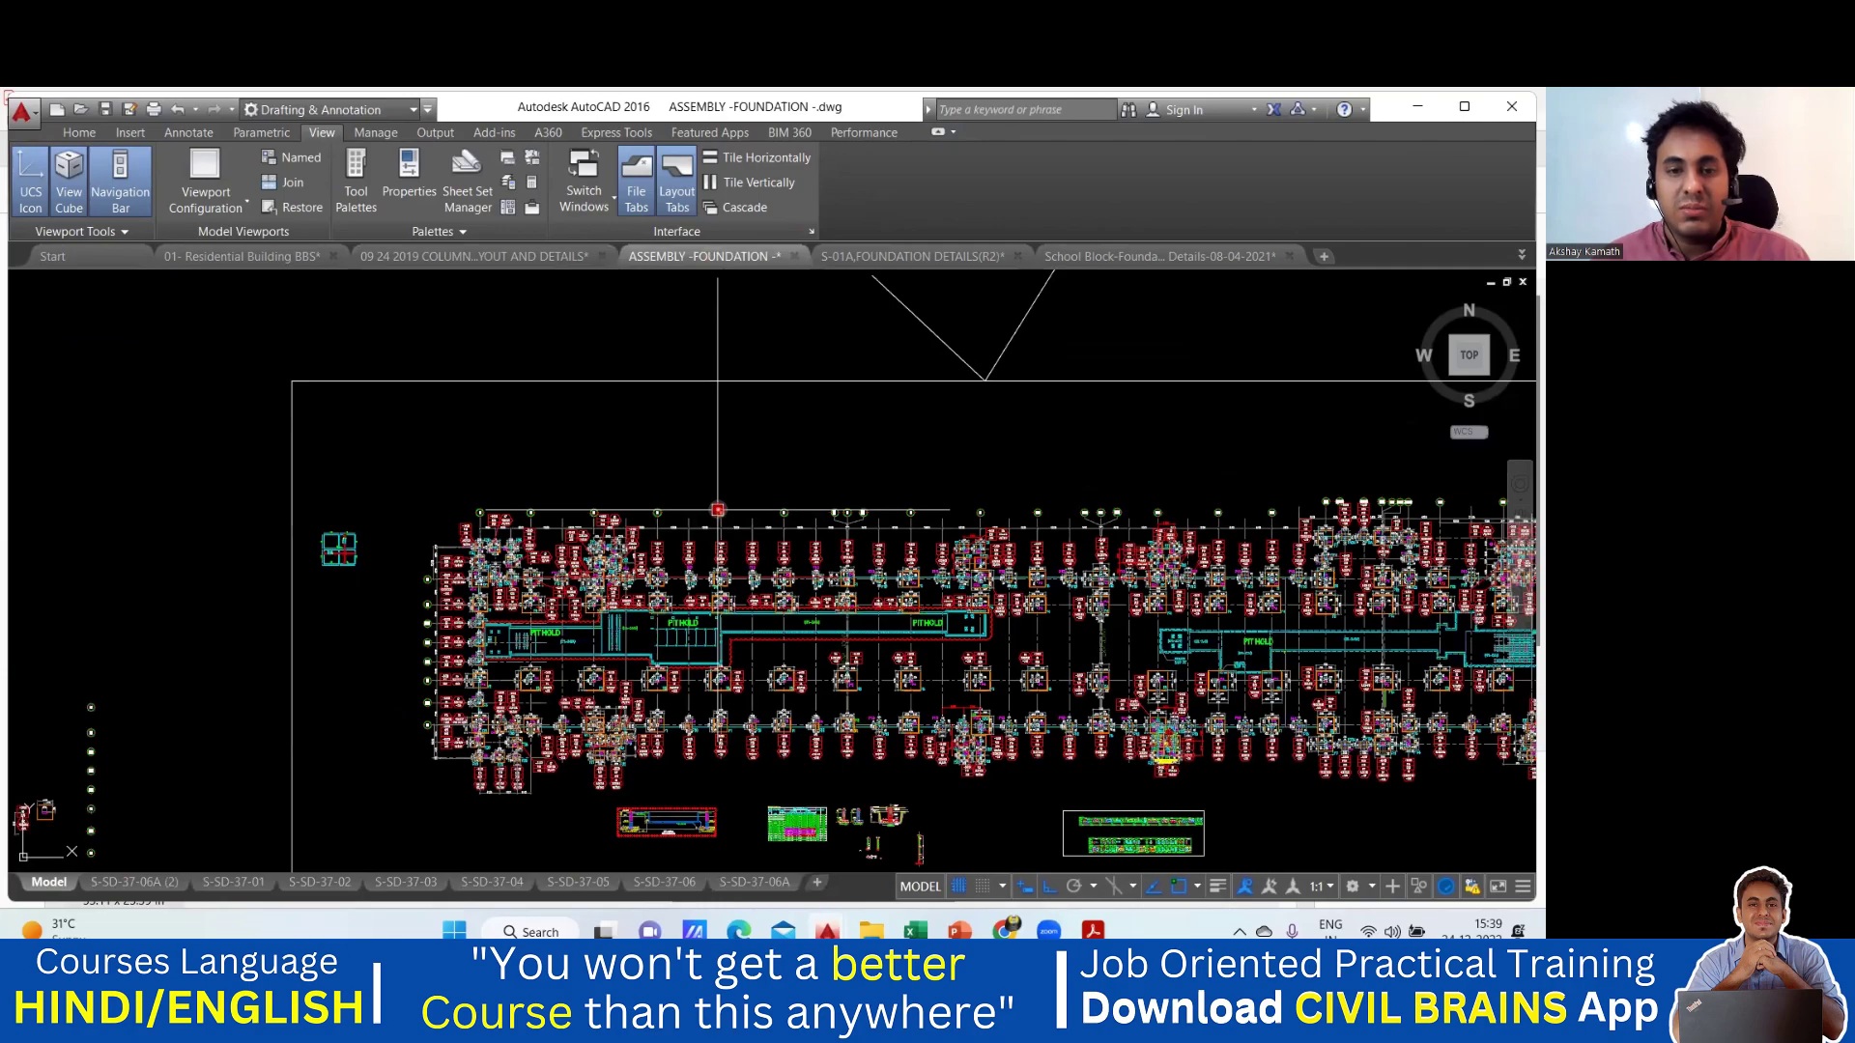
scroll(831, 589, "up", 4)
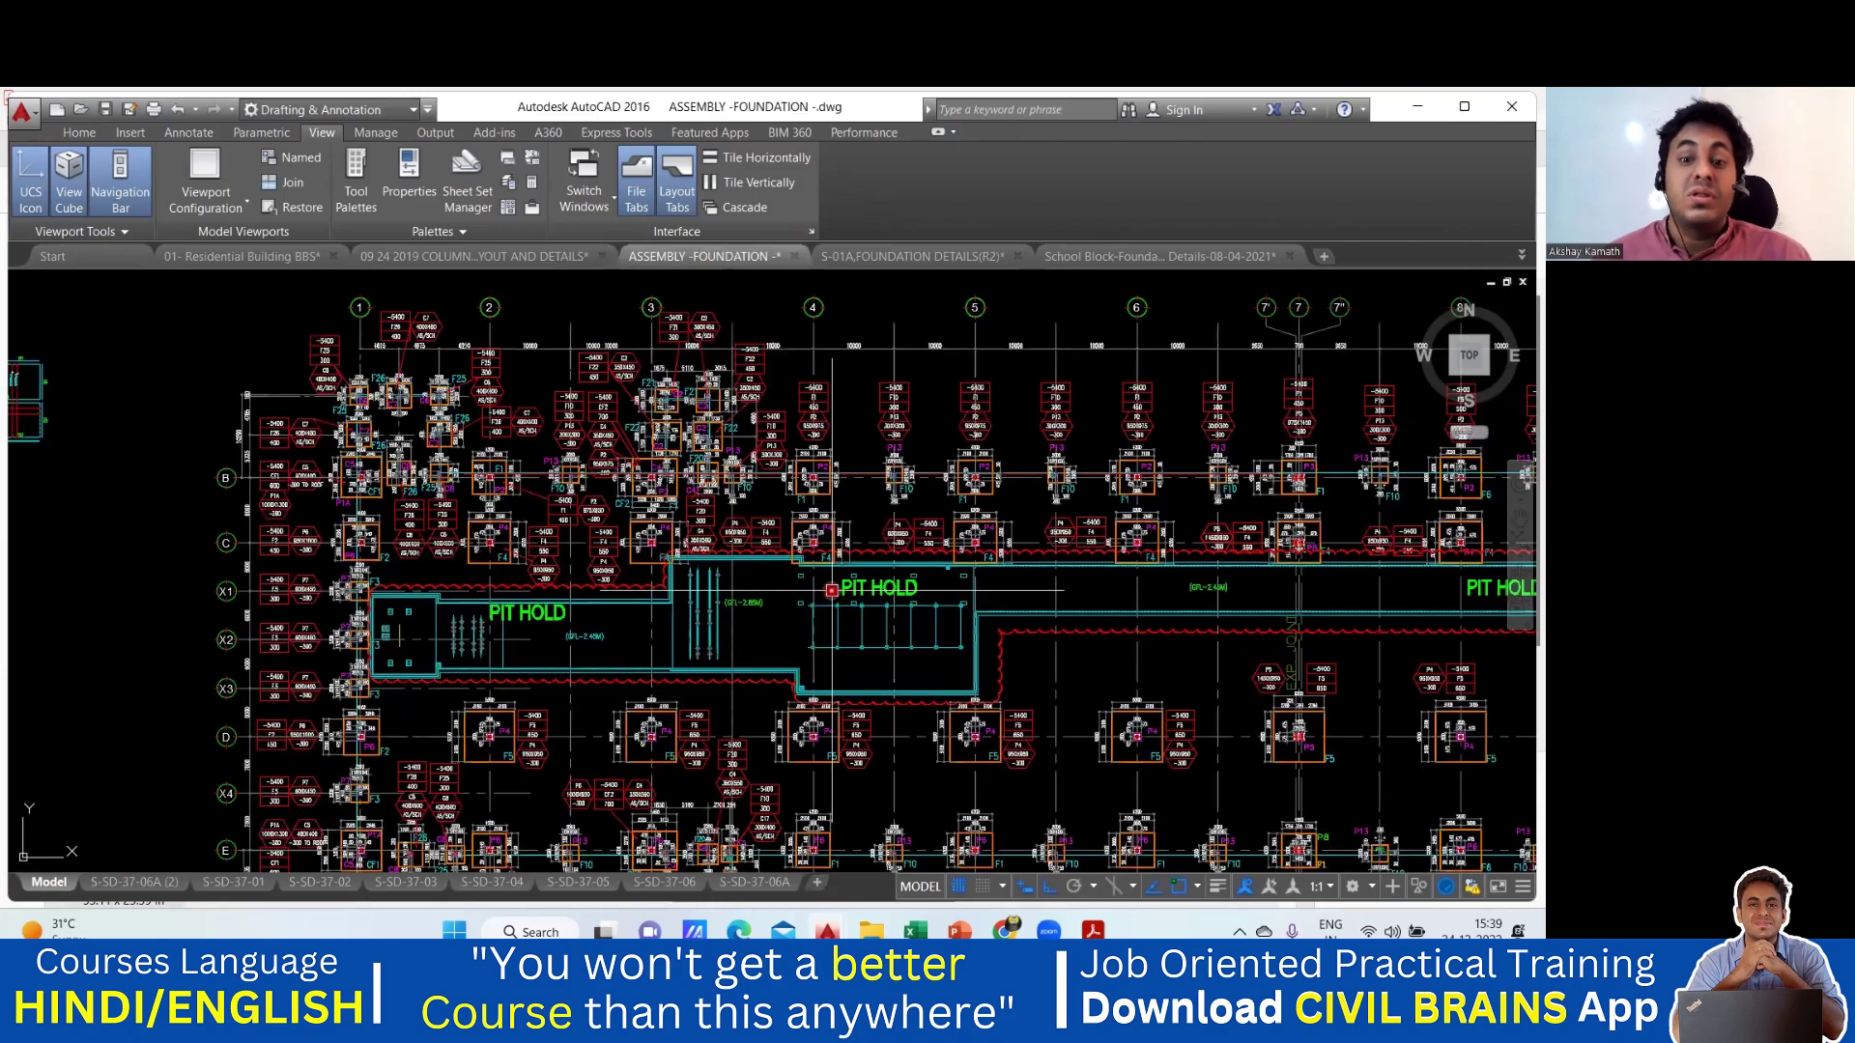
middle_click_drag(831, 589, 655, 489)
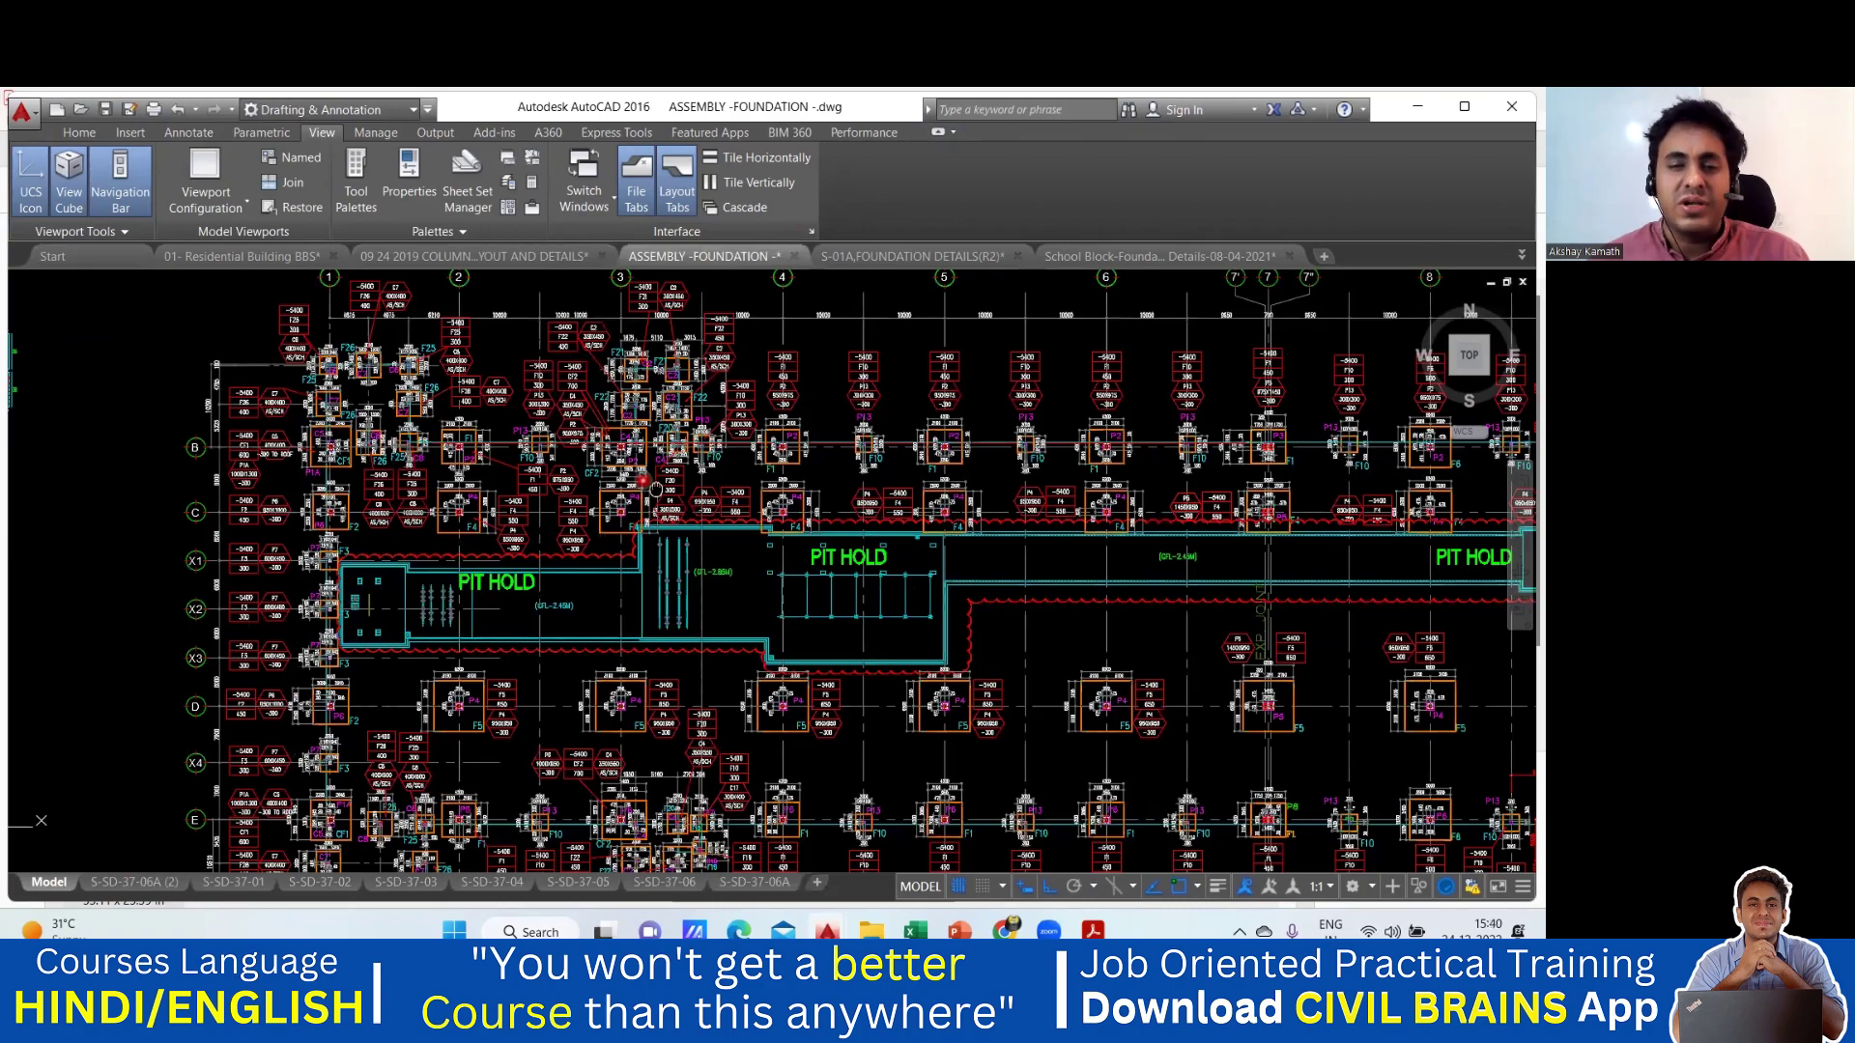
scroll(766, 513, "down", 2)
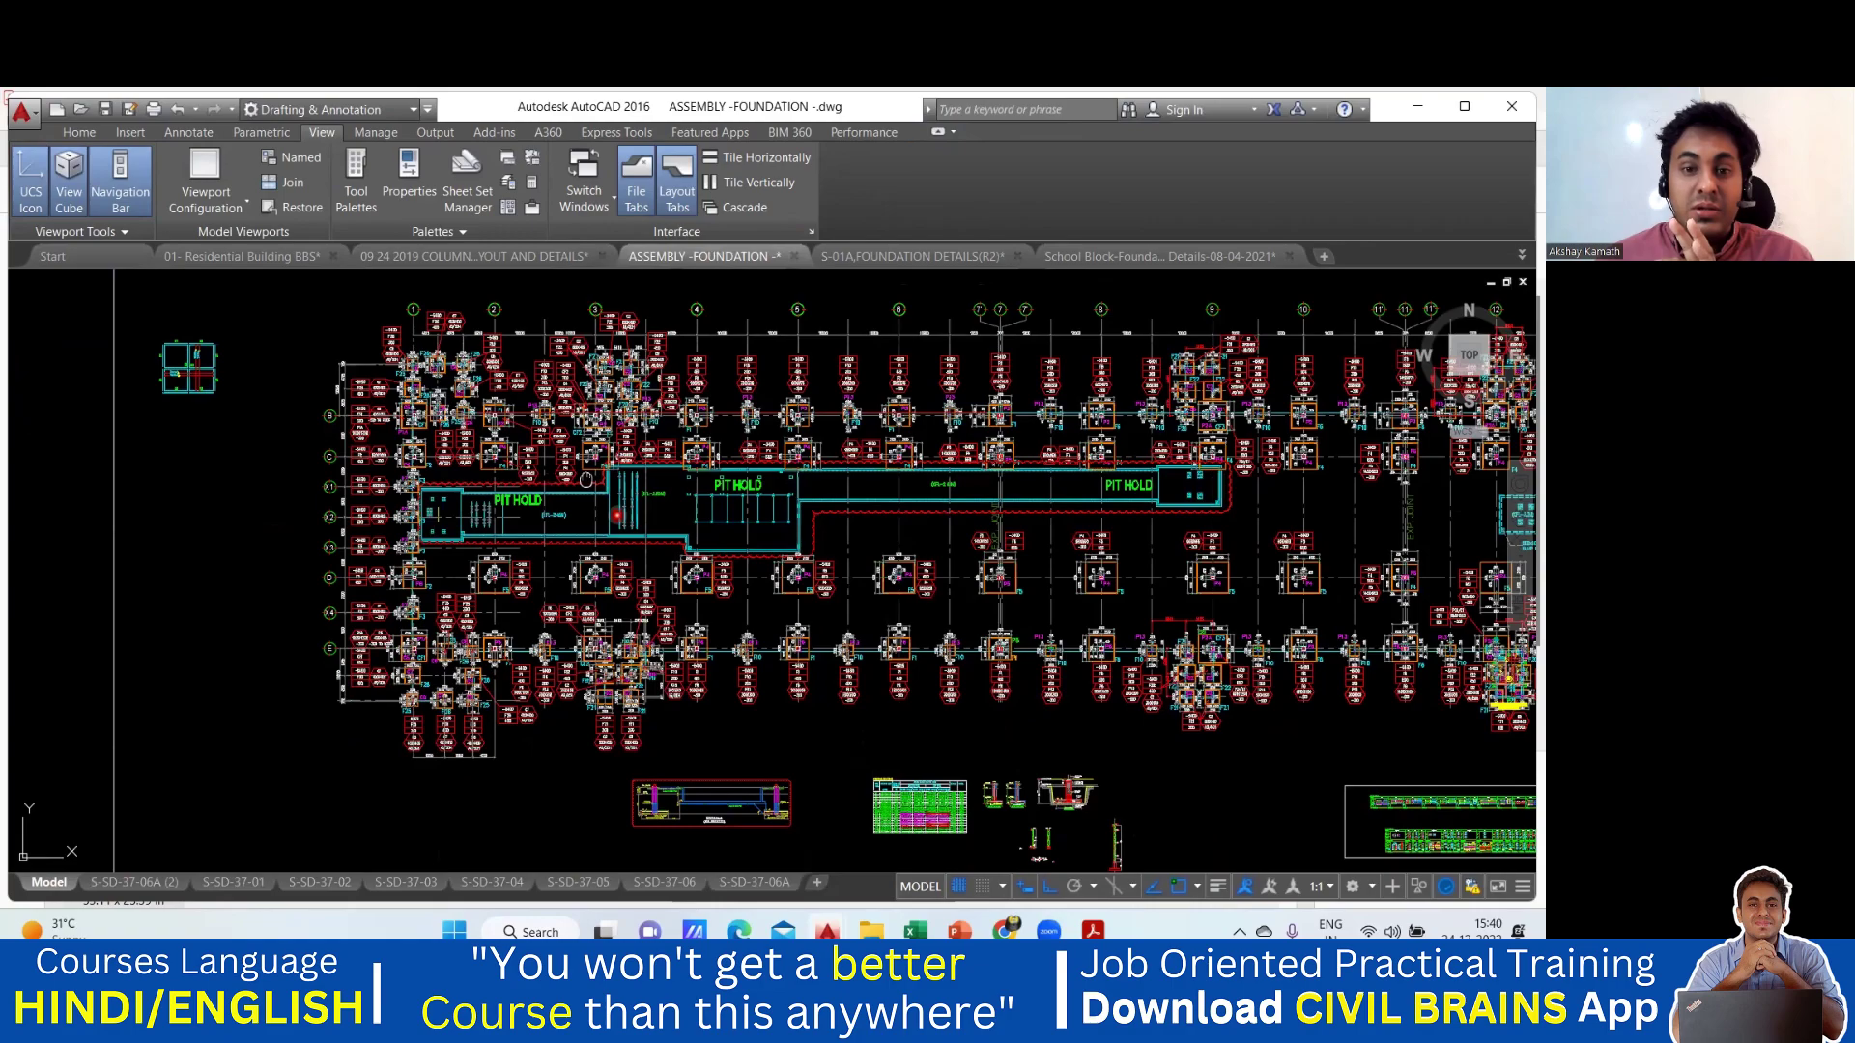
middle_click_drag(584, 478, 640, 549)
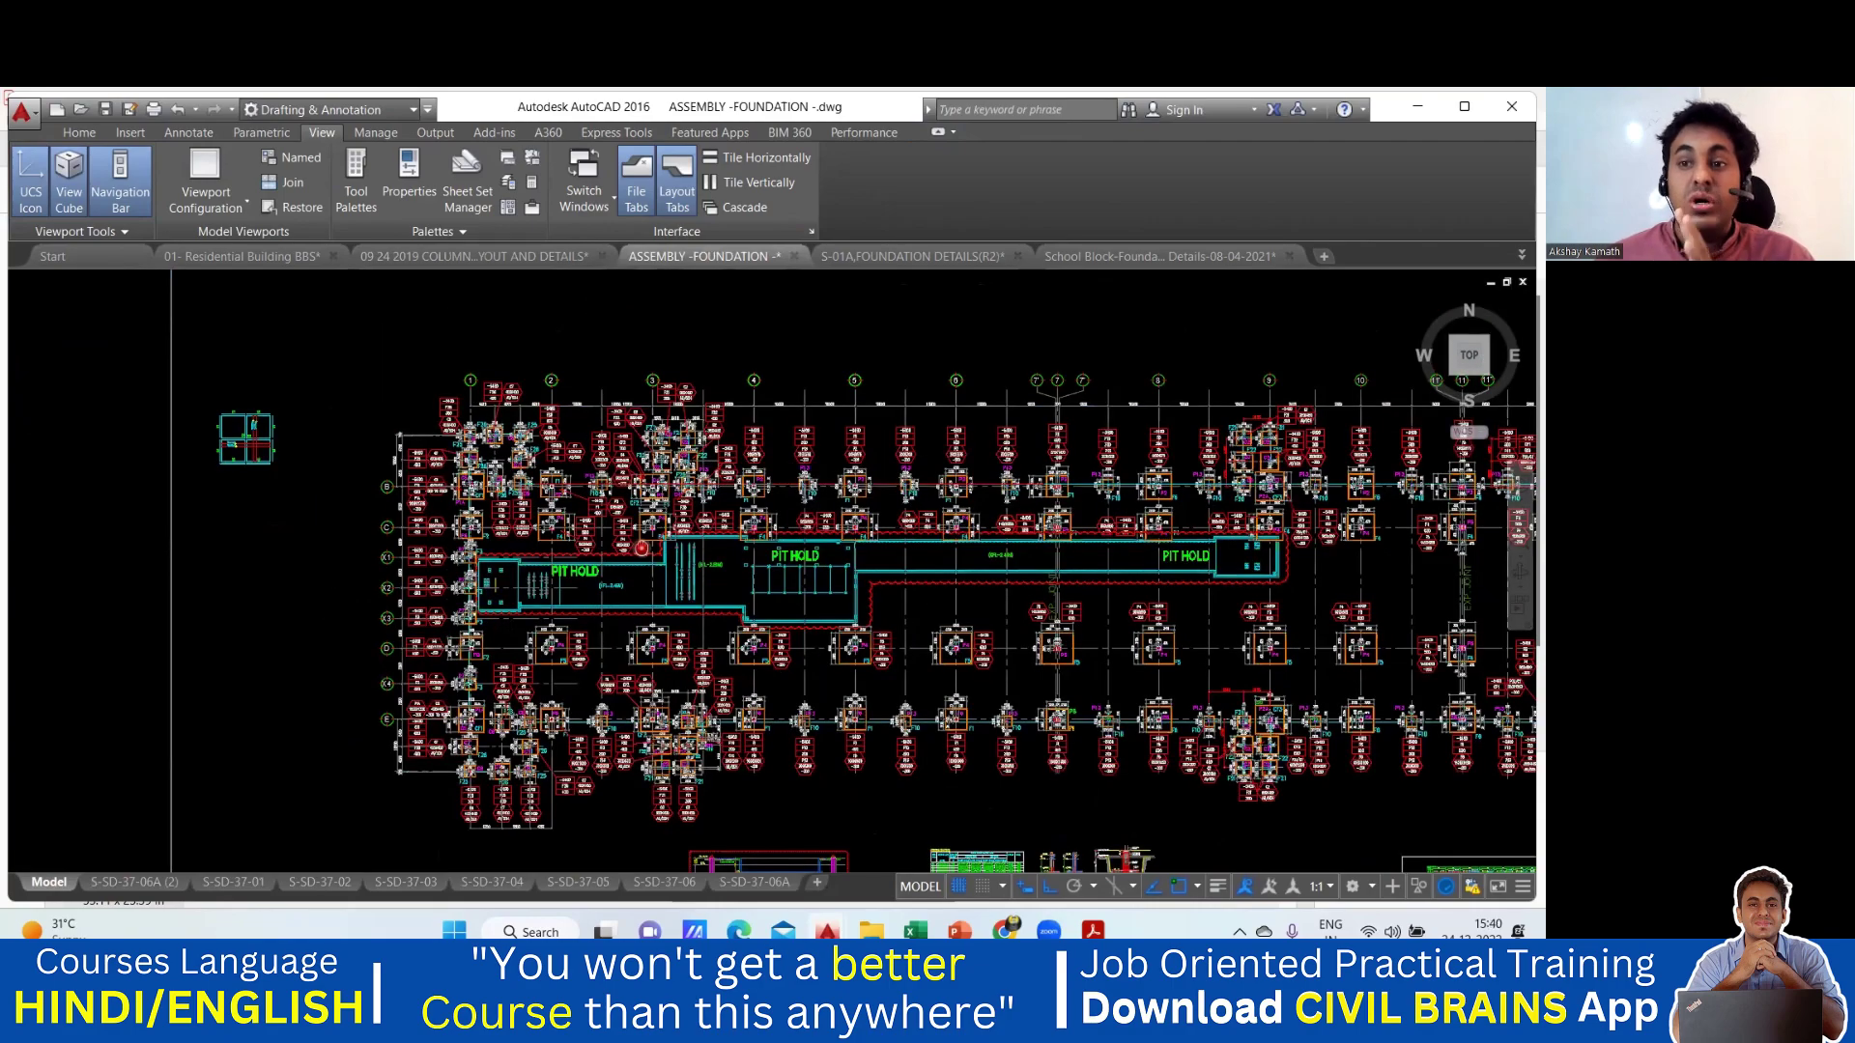
scroll(629, 485, "up", 4)
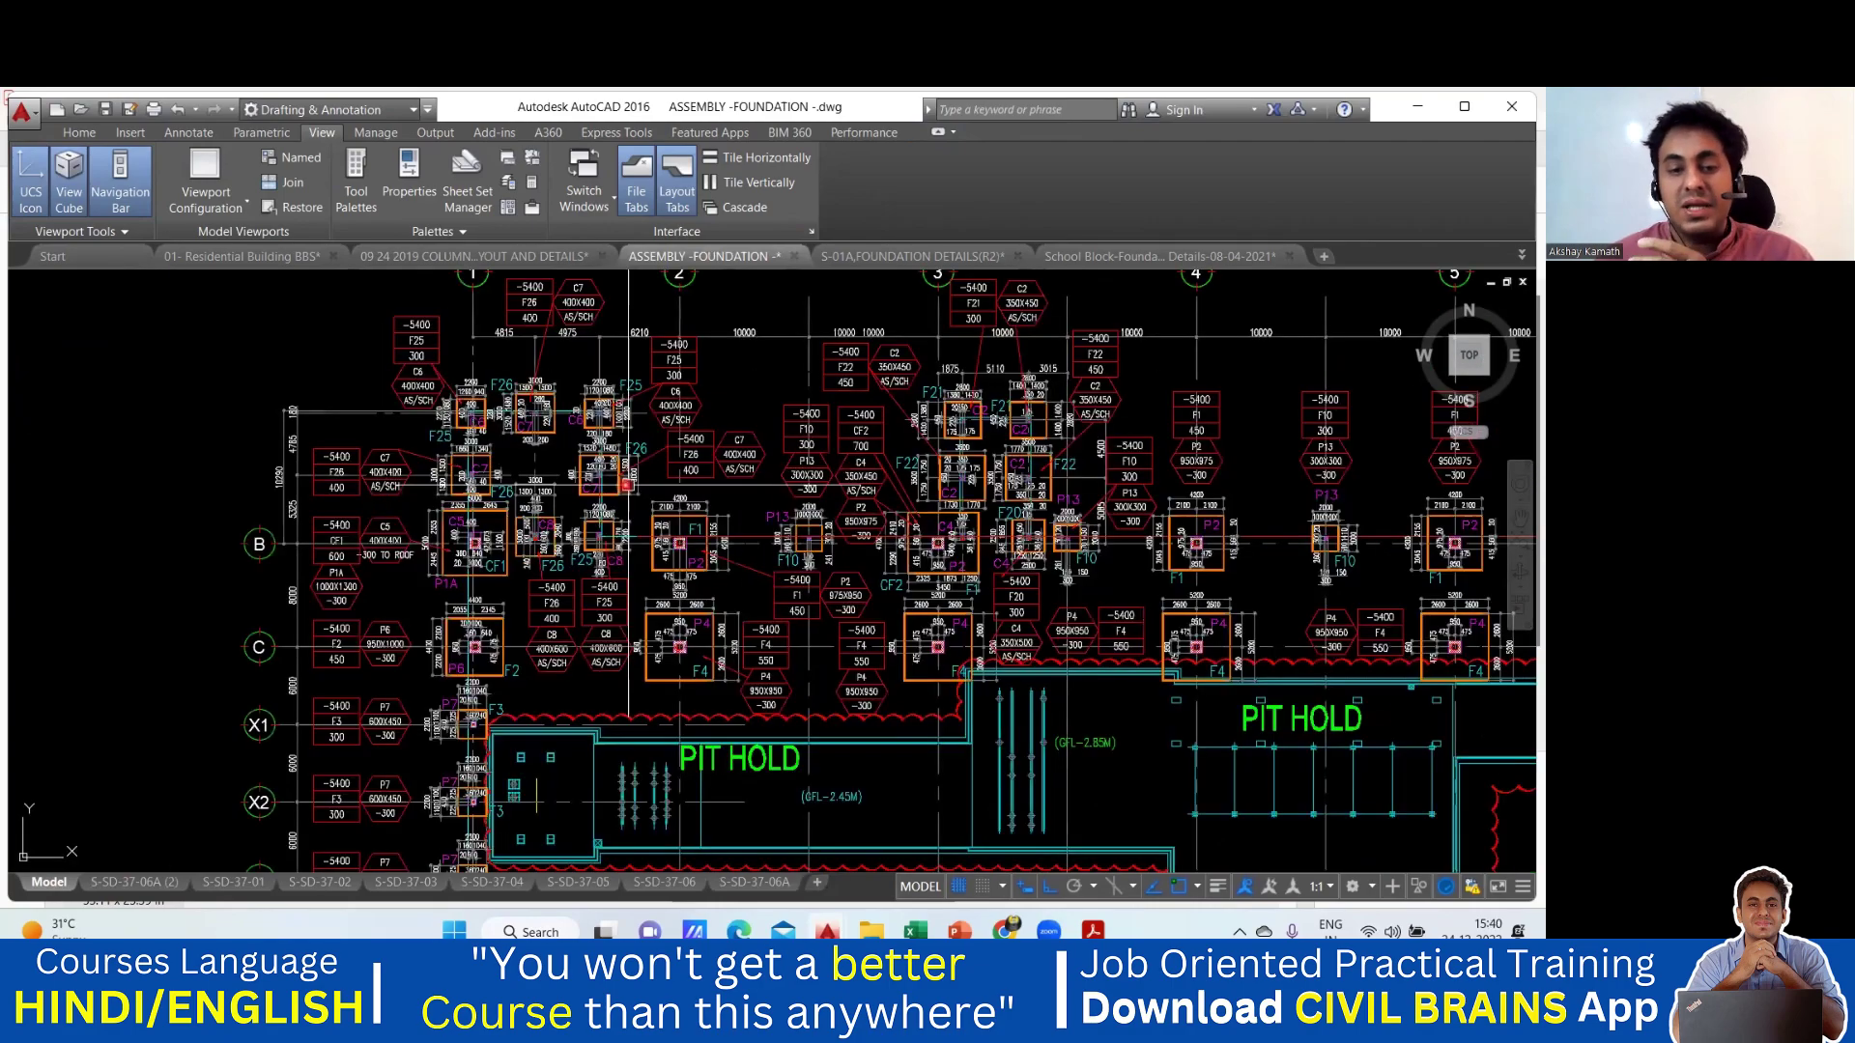
middle_click_drag(1182, 789, 918, 483)
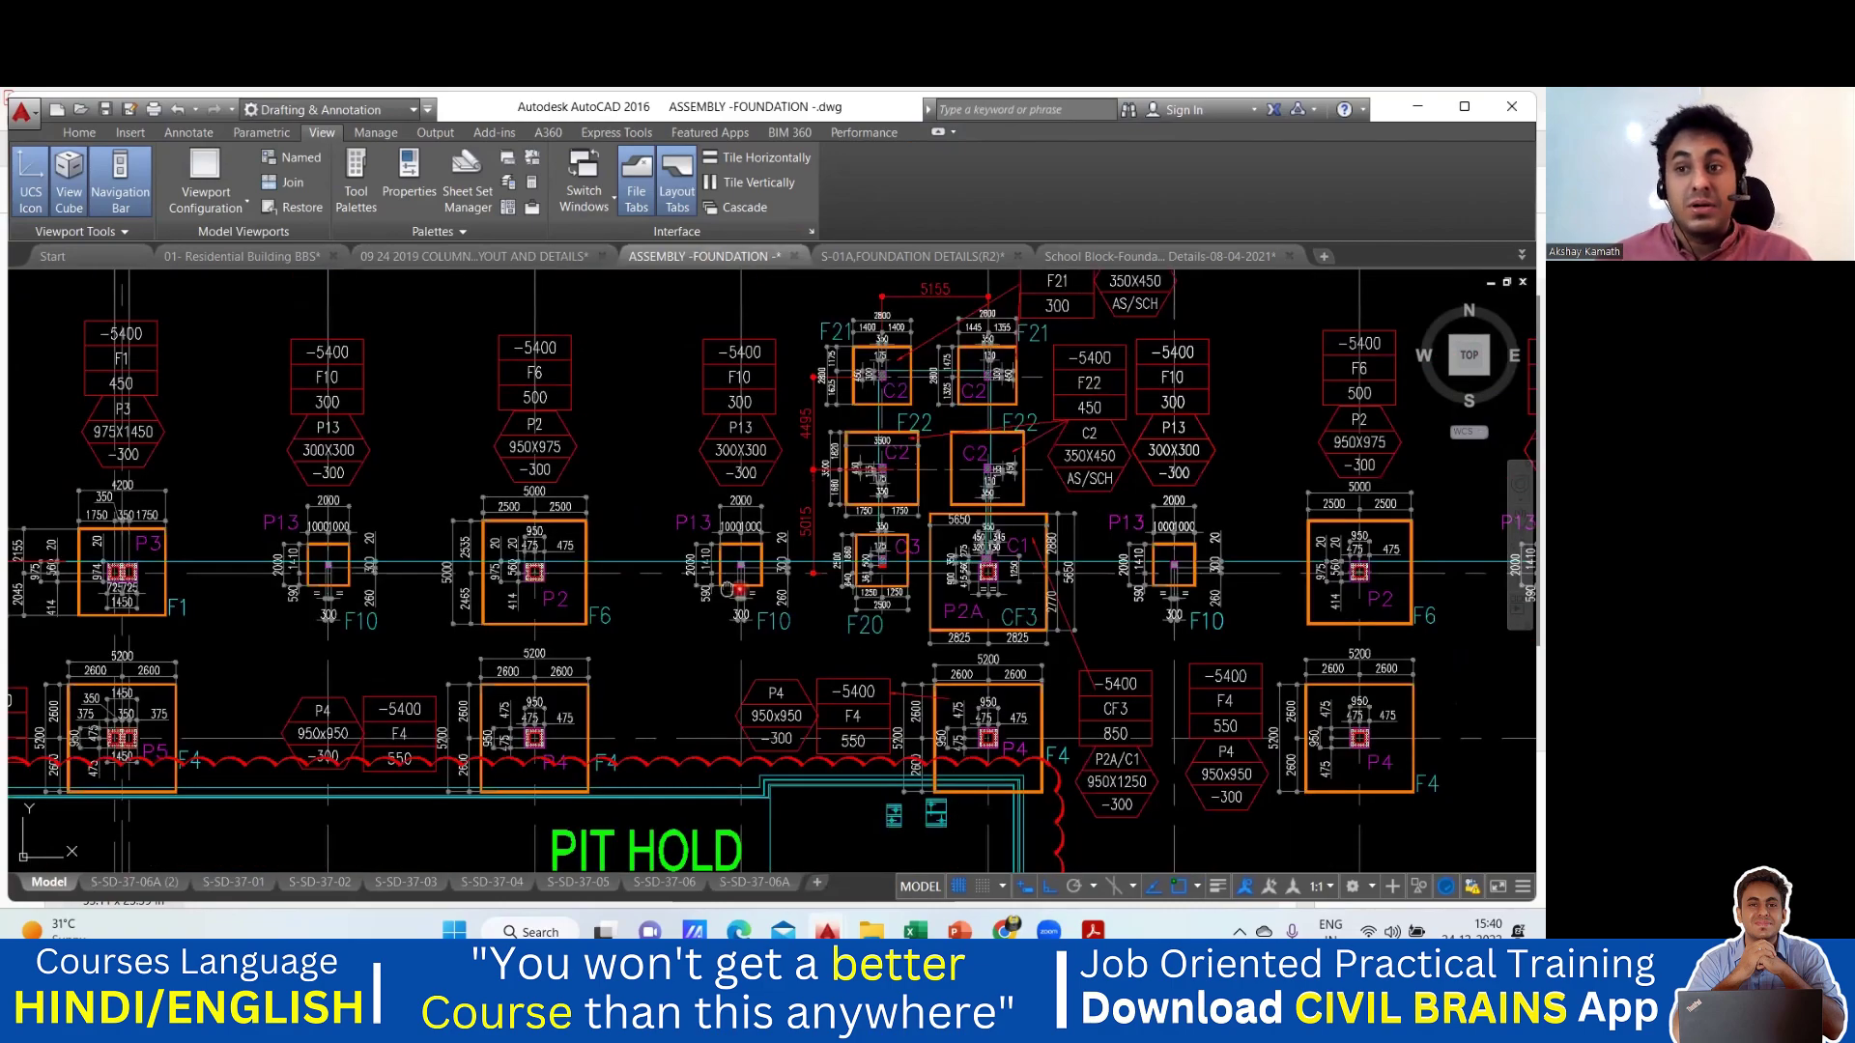
mouse_move(727, 588)
middle_mouse_down()
mouse_move(855, 522)
mouse_move(1040, 496)
middle_mouse_up()
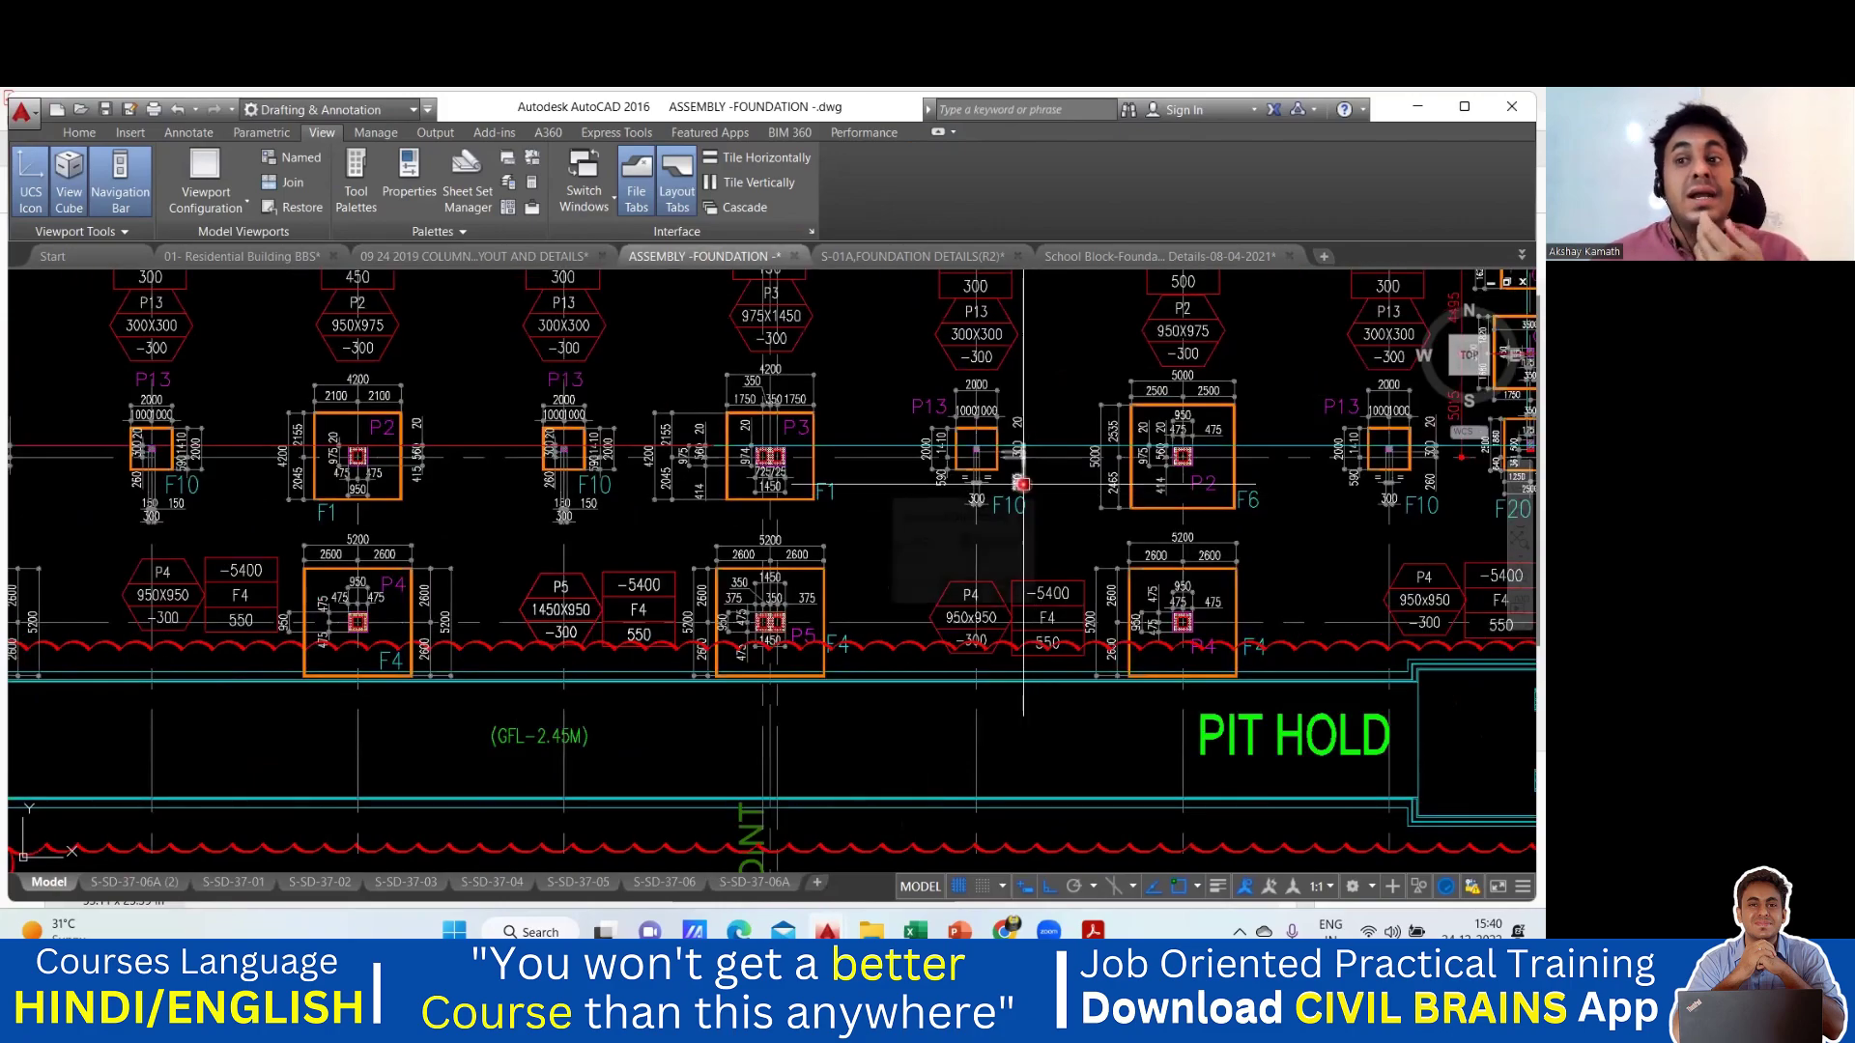
scroll(1013, 486, "down", 2)
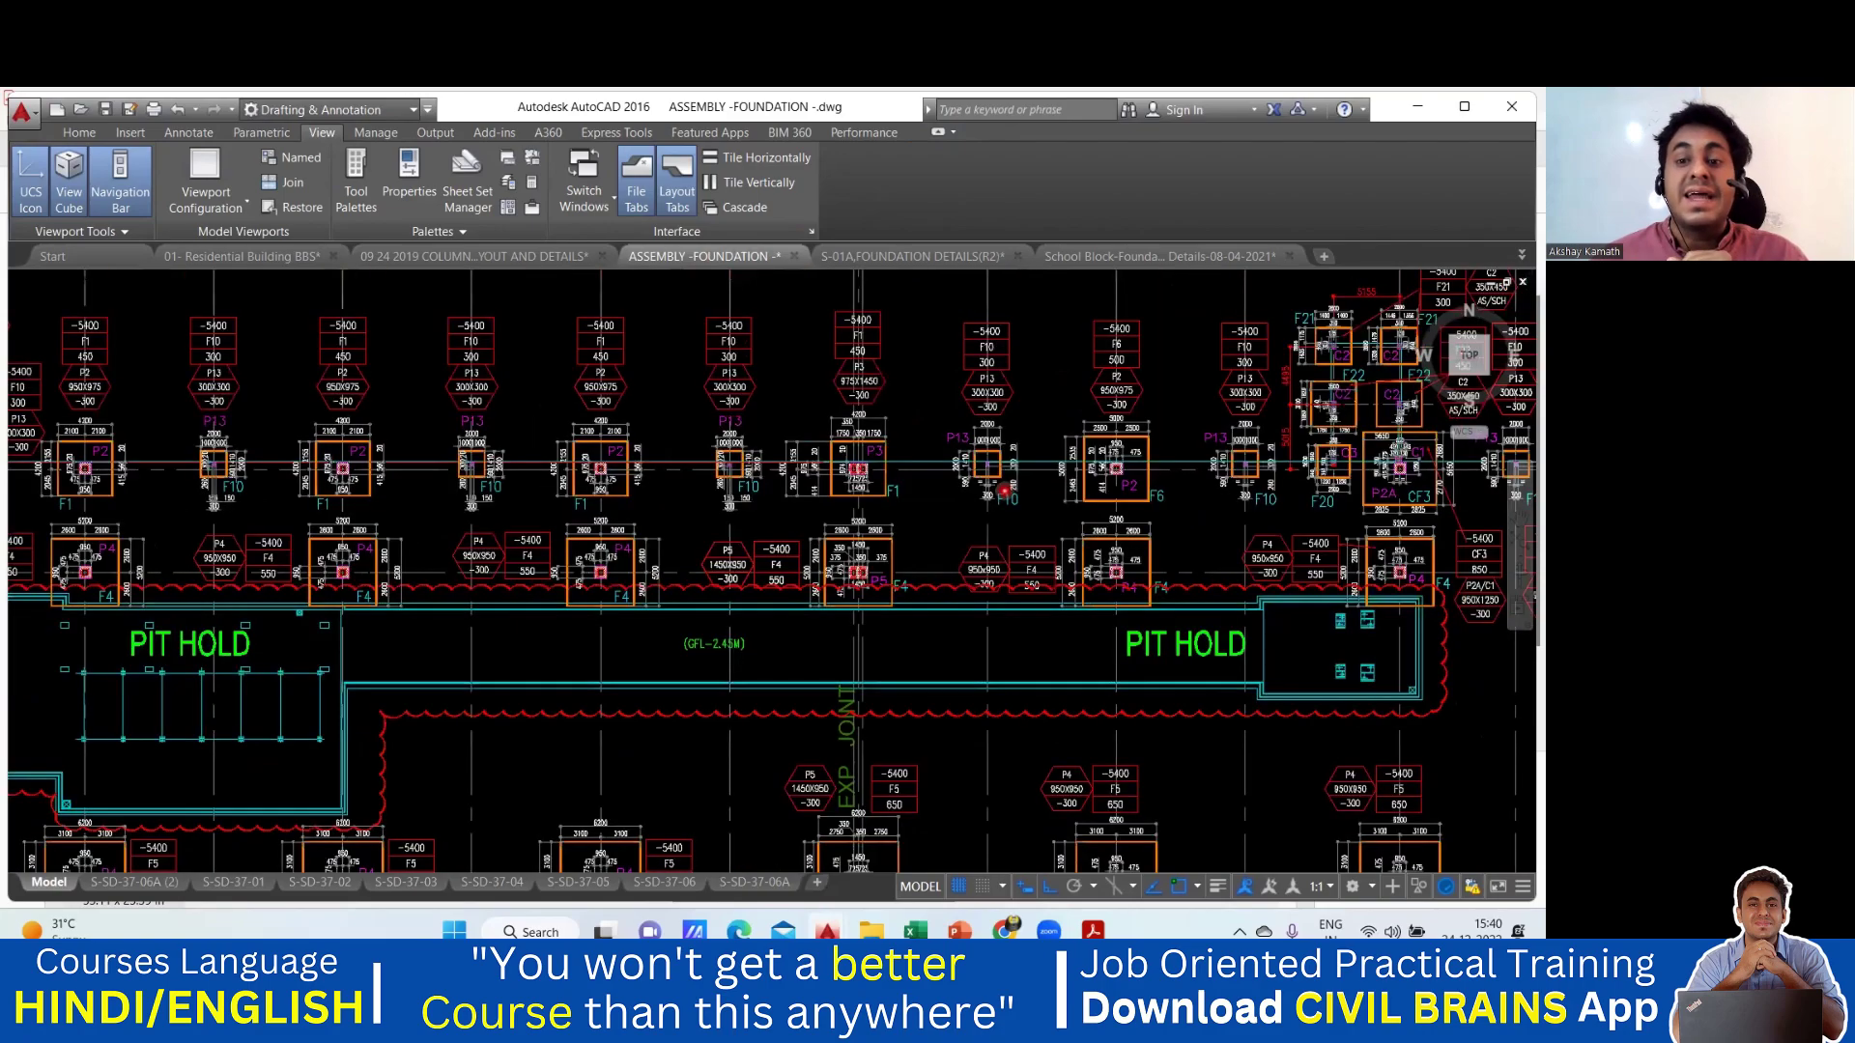
scroll(1004, 491, "down", 4)
middle_click_drag(1126, 505, 779, 407)
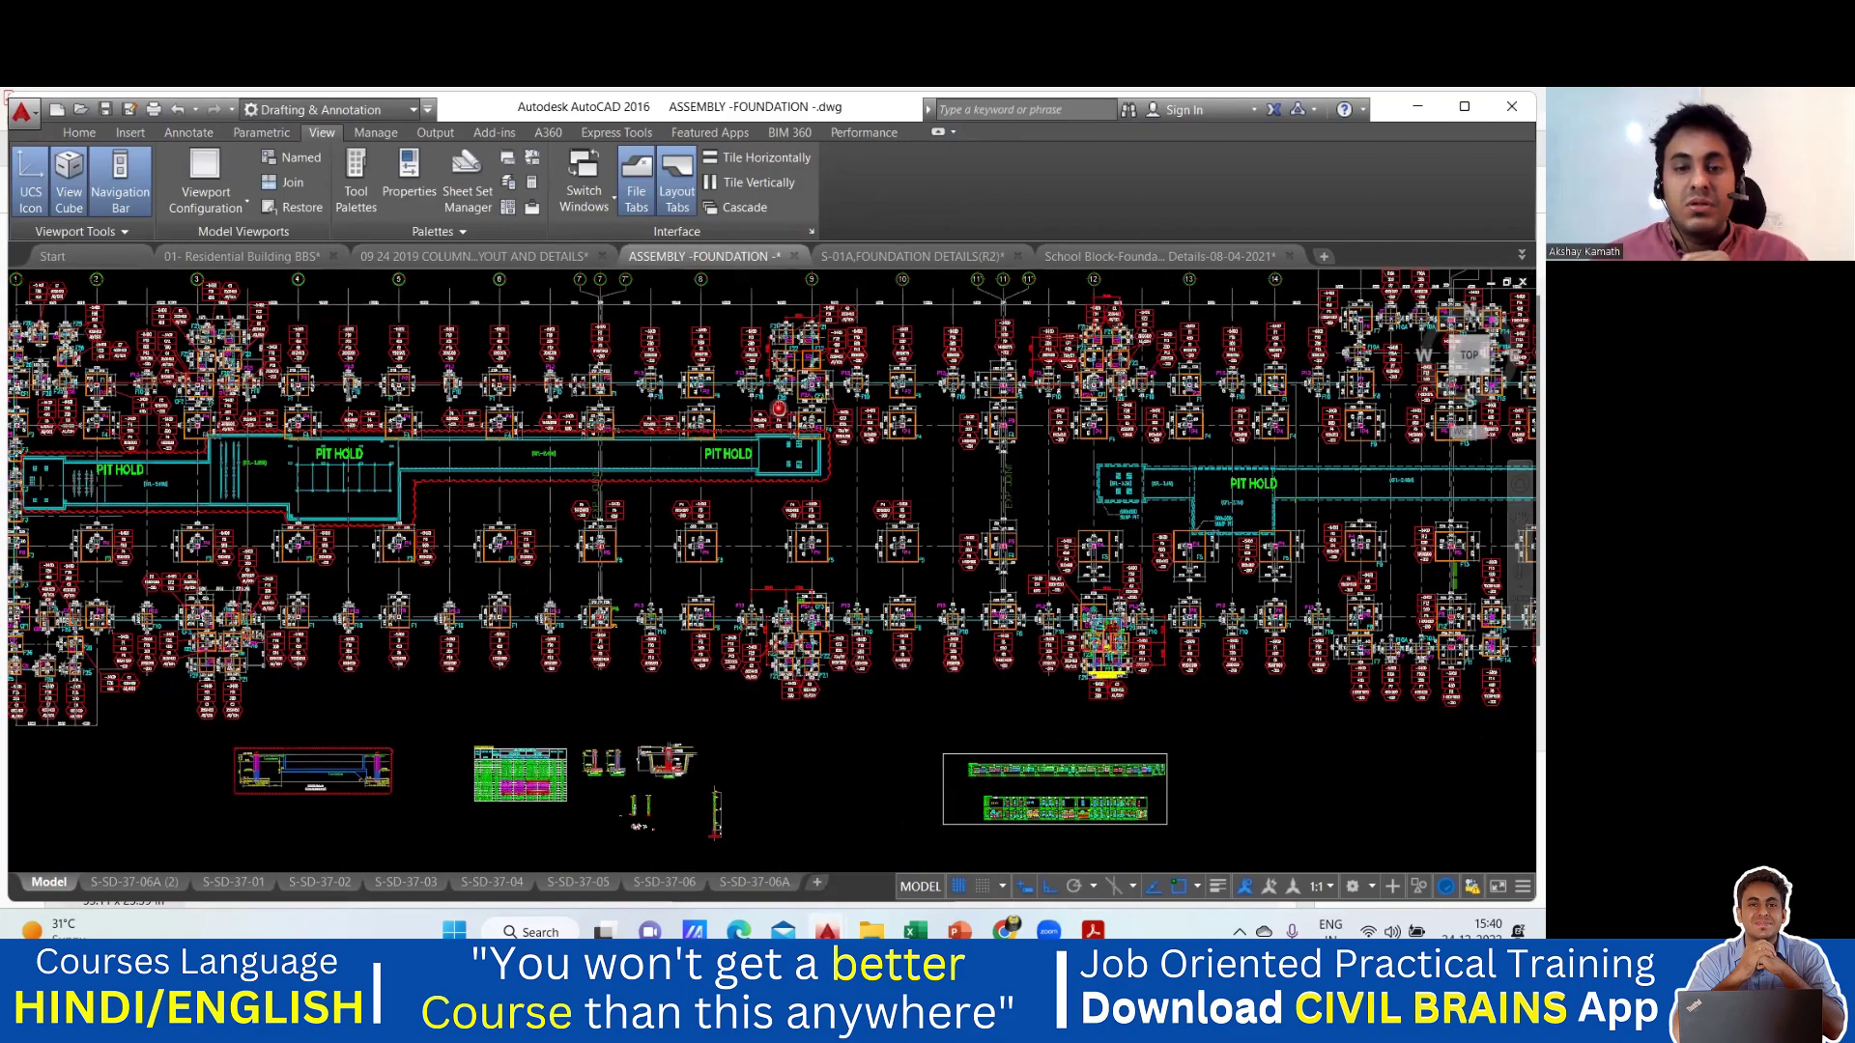
Step: Examine the footing schedule below the plan and the adjacent typical footing section, including its levels and bars a to d
scroll(535, 773, "up", 10)
middle_click_drag(536, 773, 773, 557)
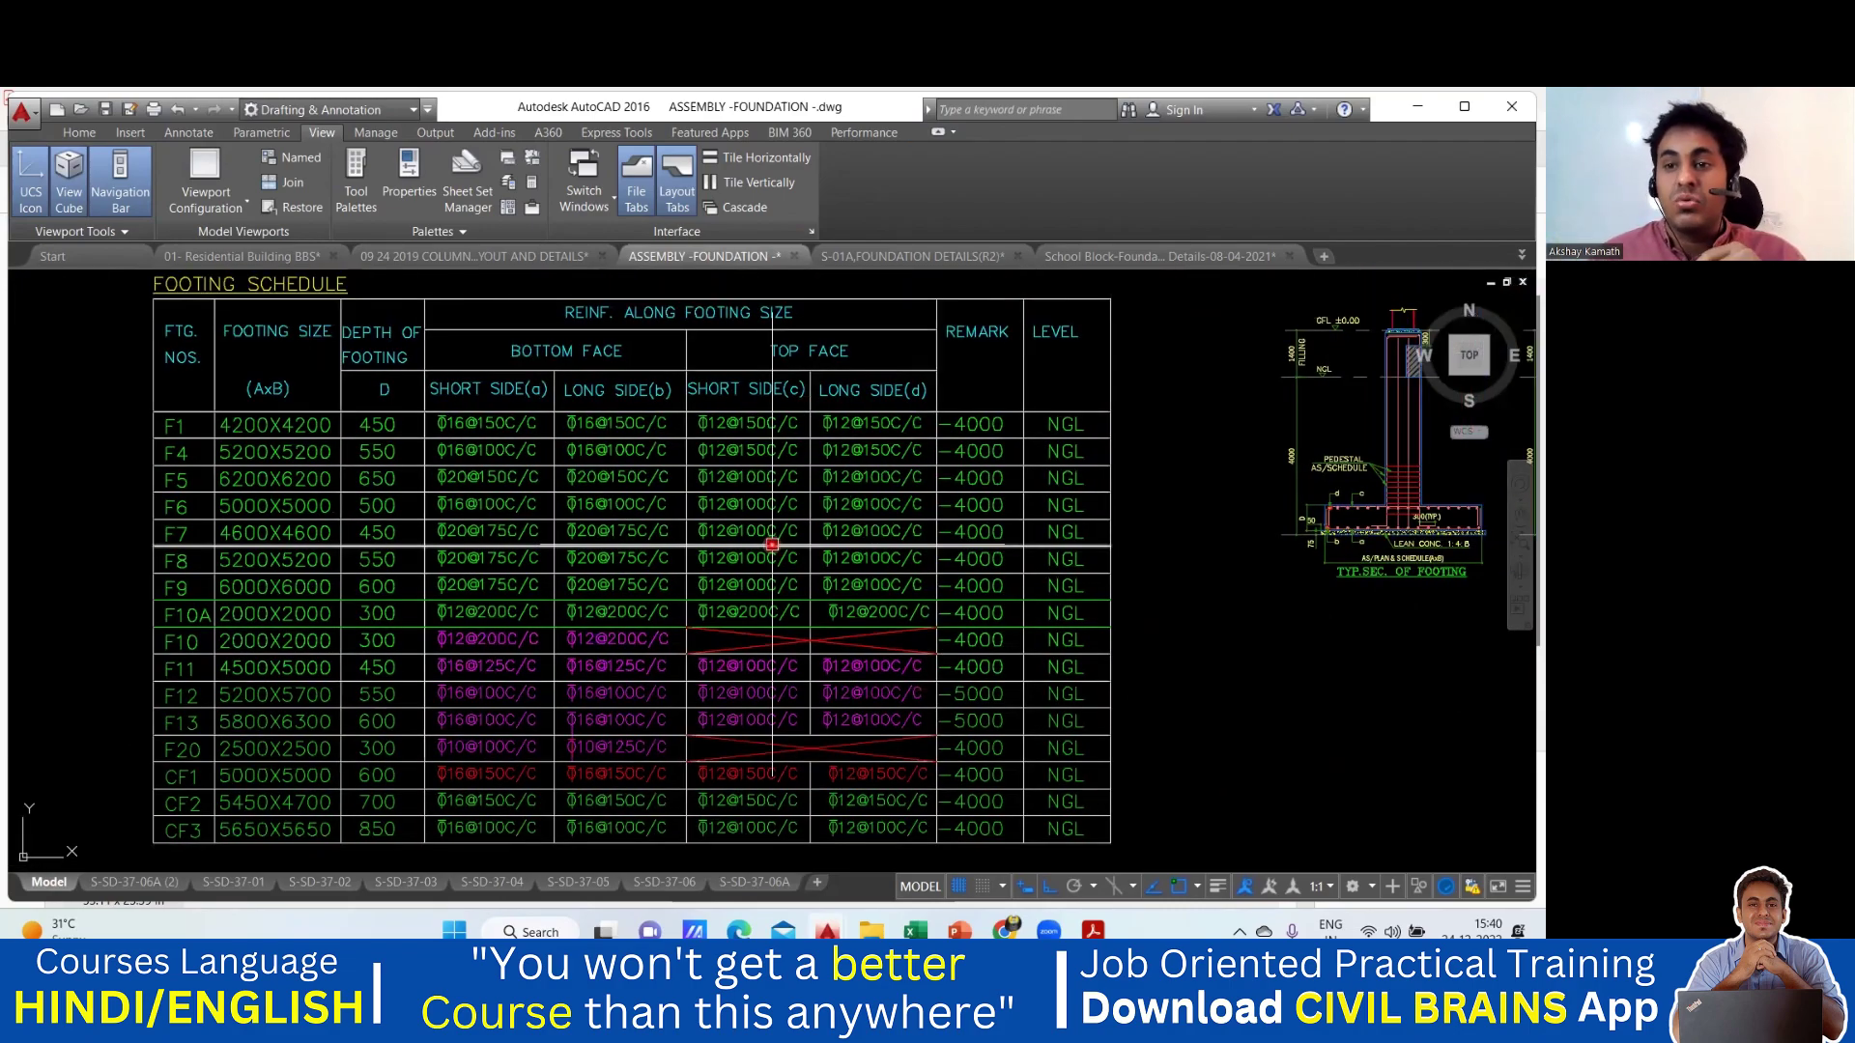
middle_click_drag(1470, 359, 1306, 454)
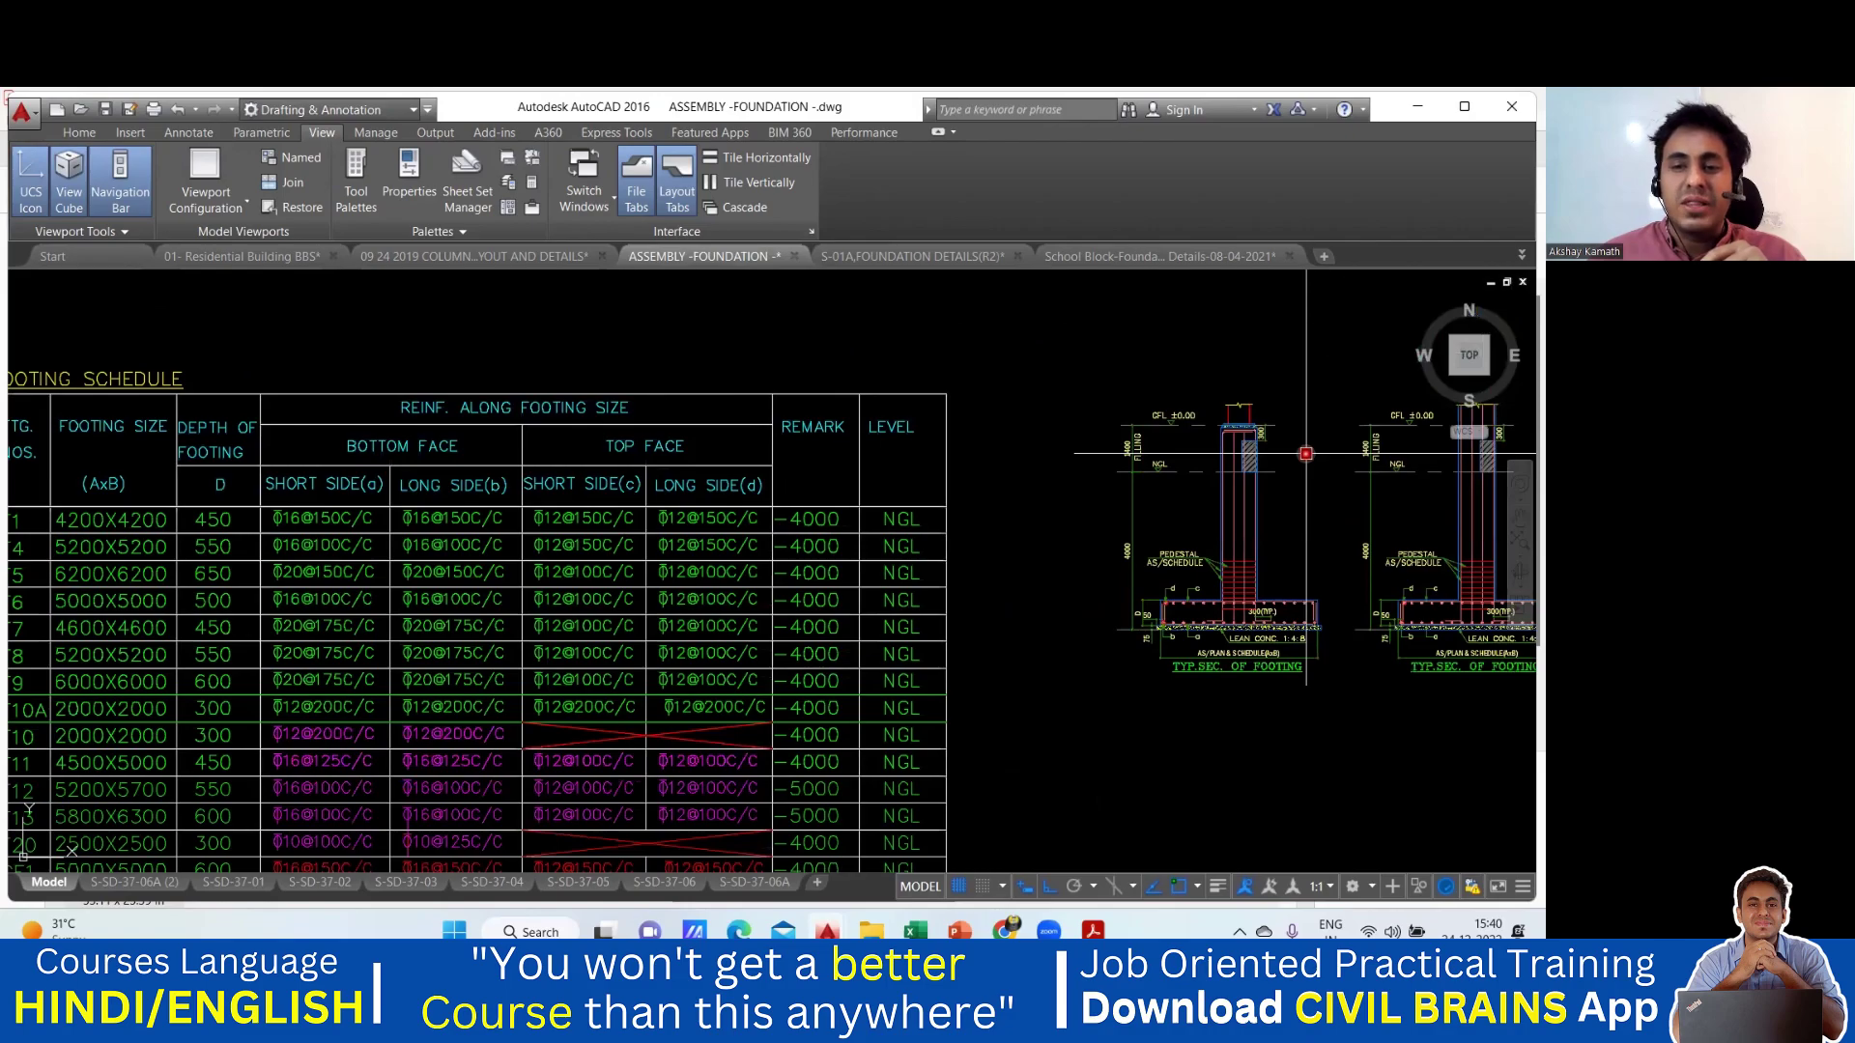
scroll(1306, 454, "up", 6)
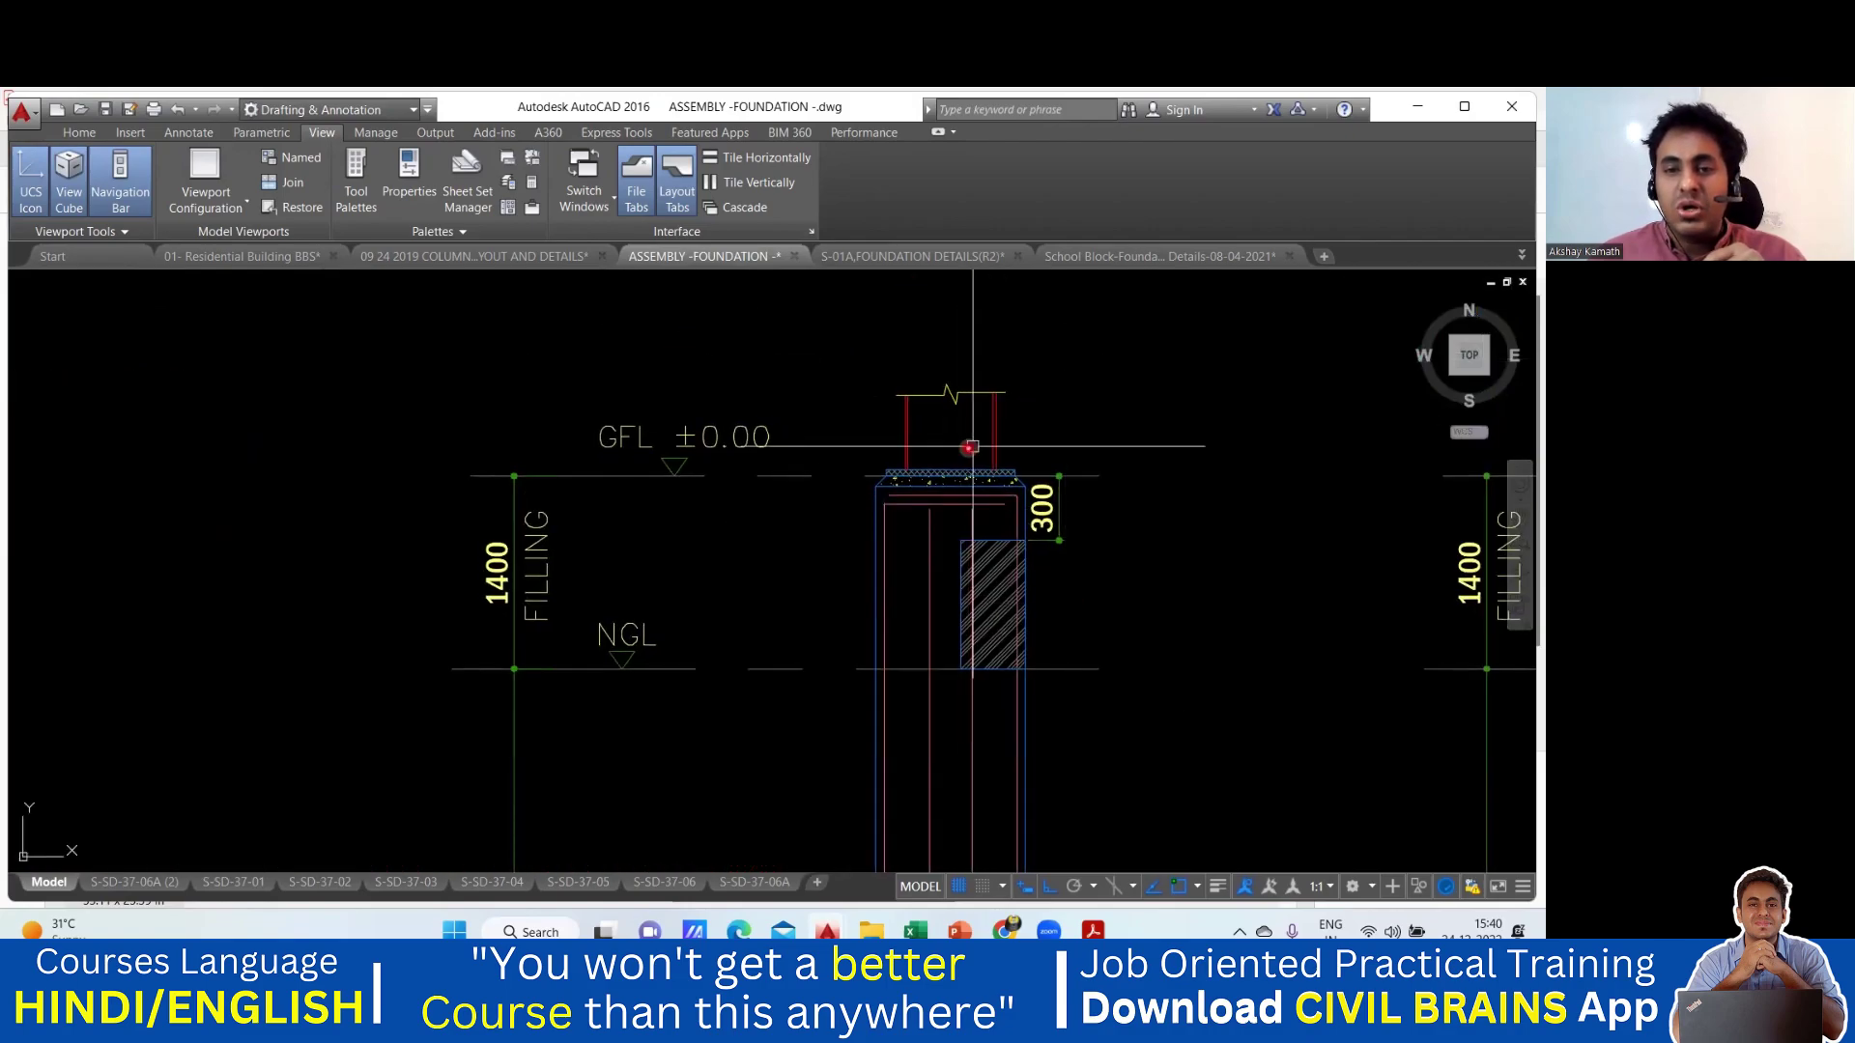
scroll(989, 447, "down", 5)
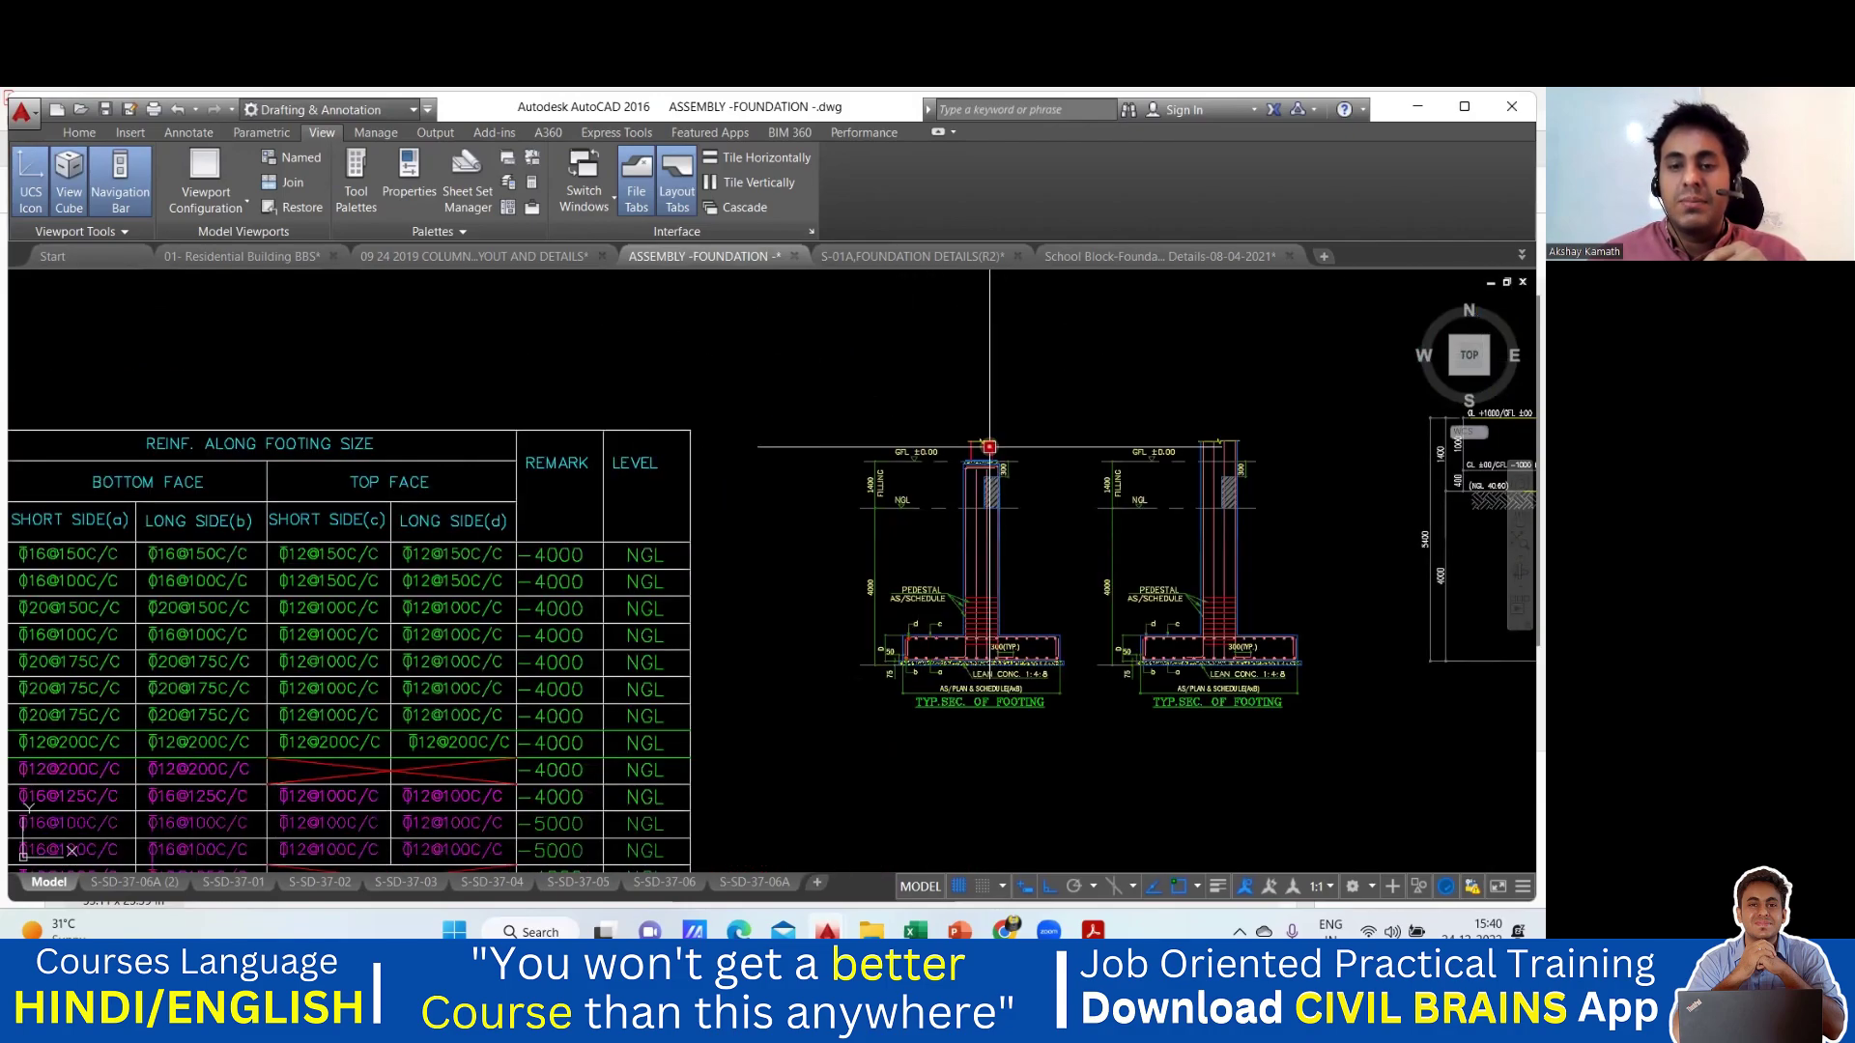
scroll(983, 443, "up", 2)
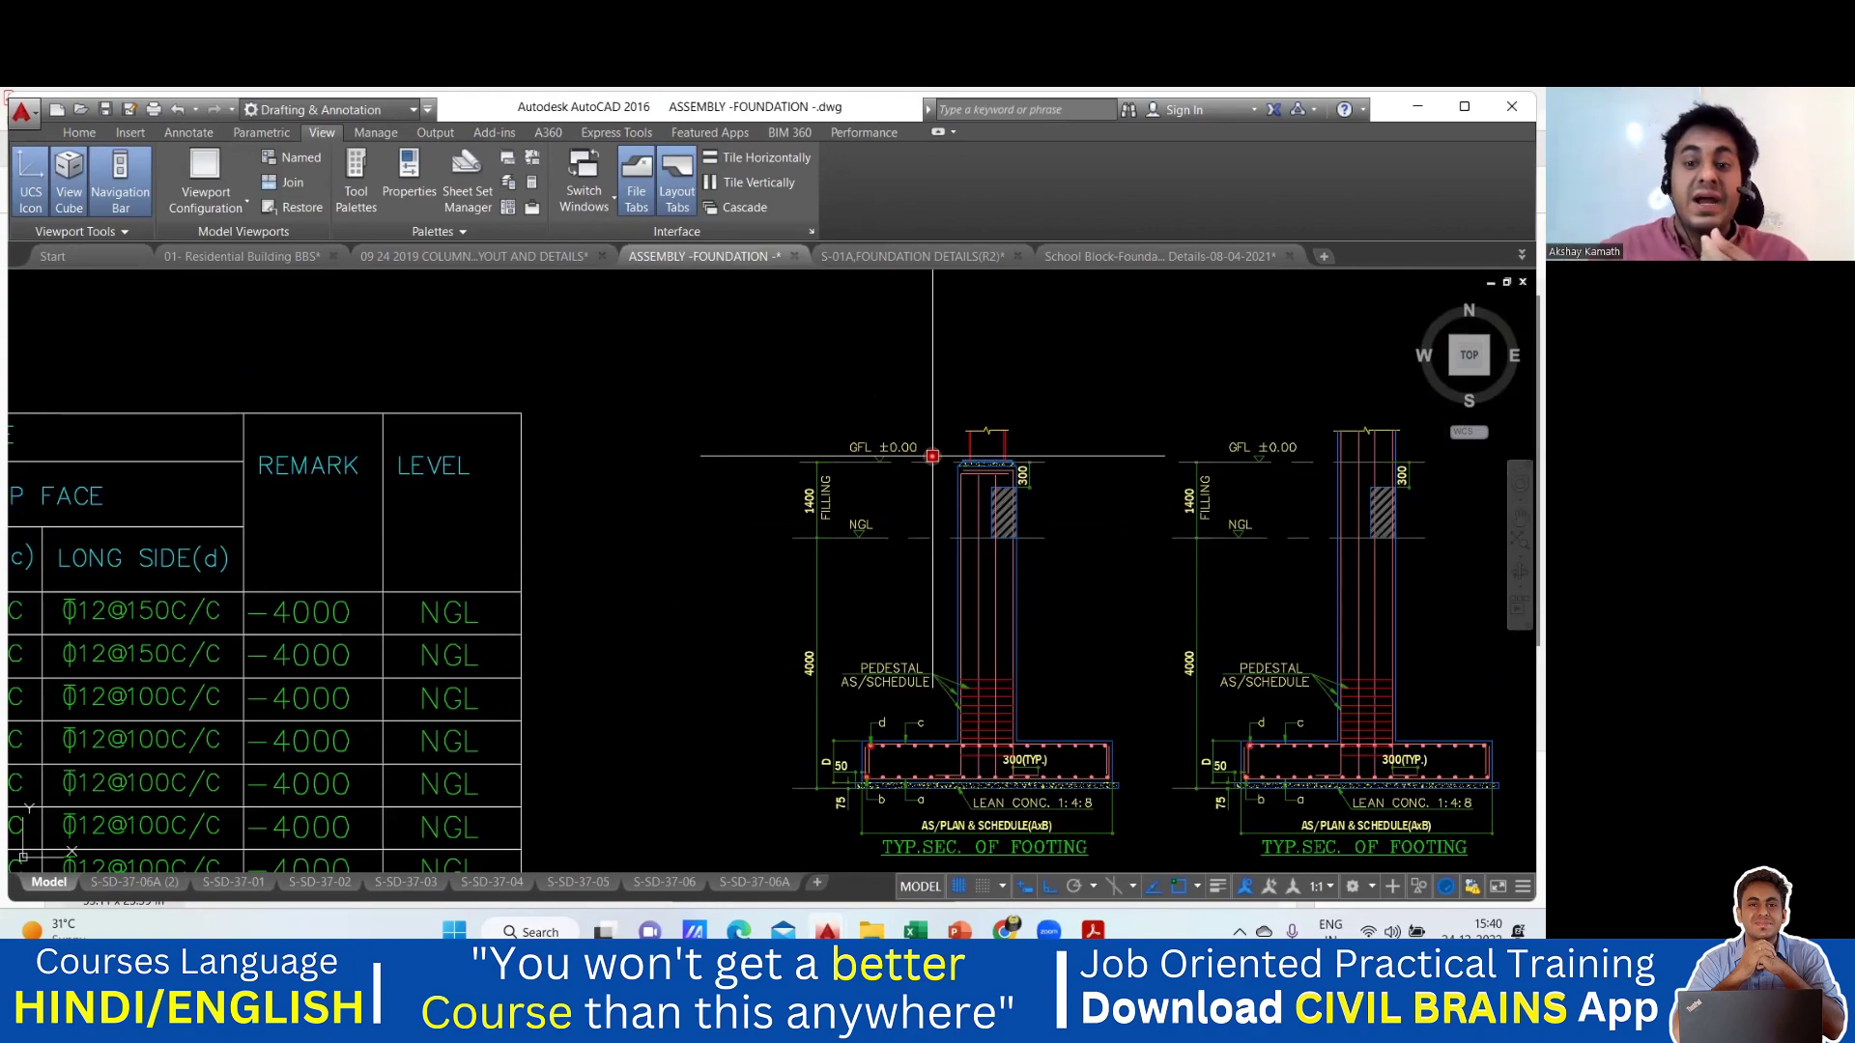
scroll(1111, 811, "up", 5)
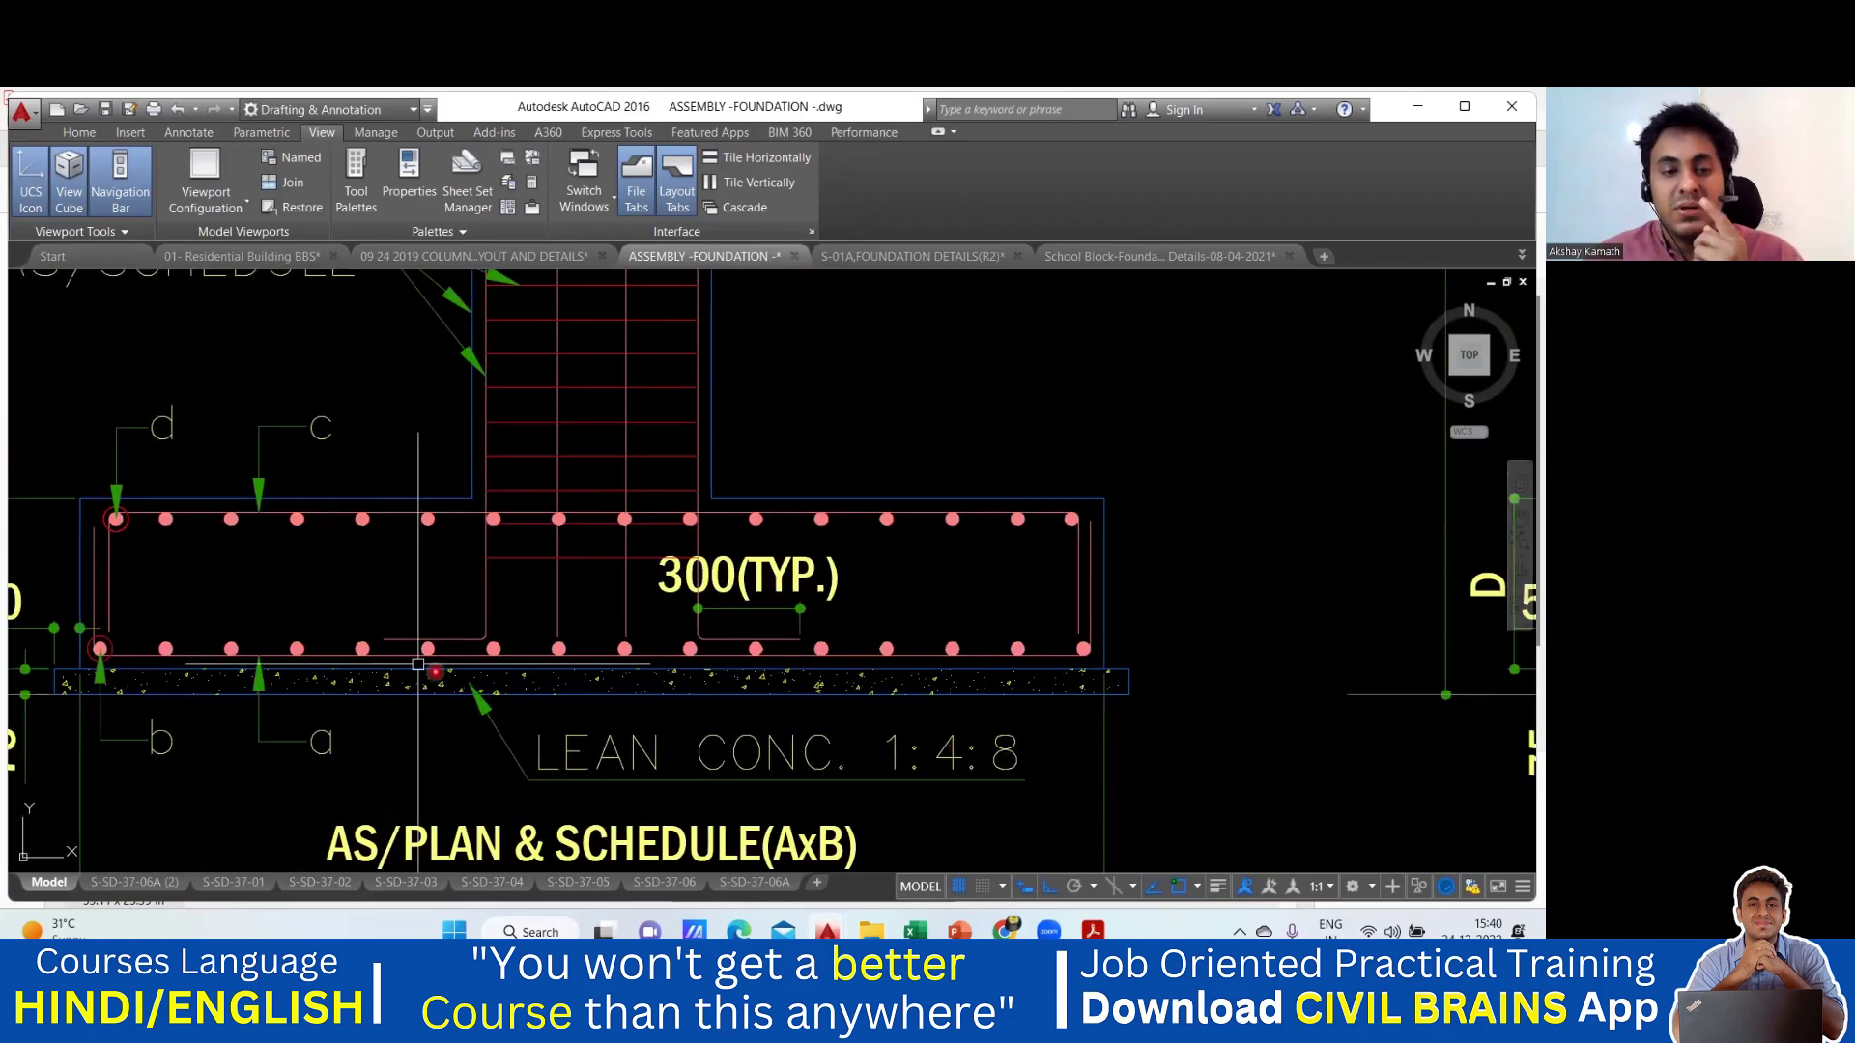
scroll(1119, 474, "down", 6)
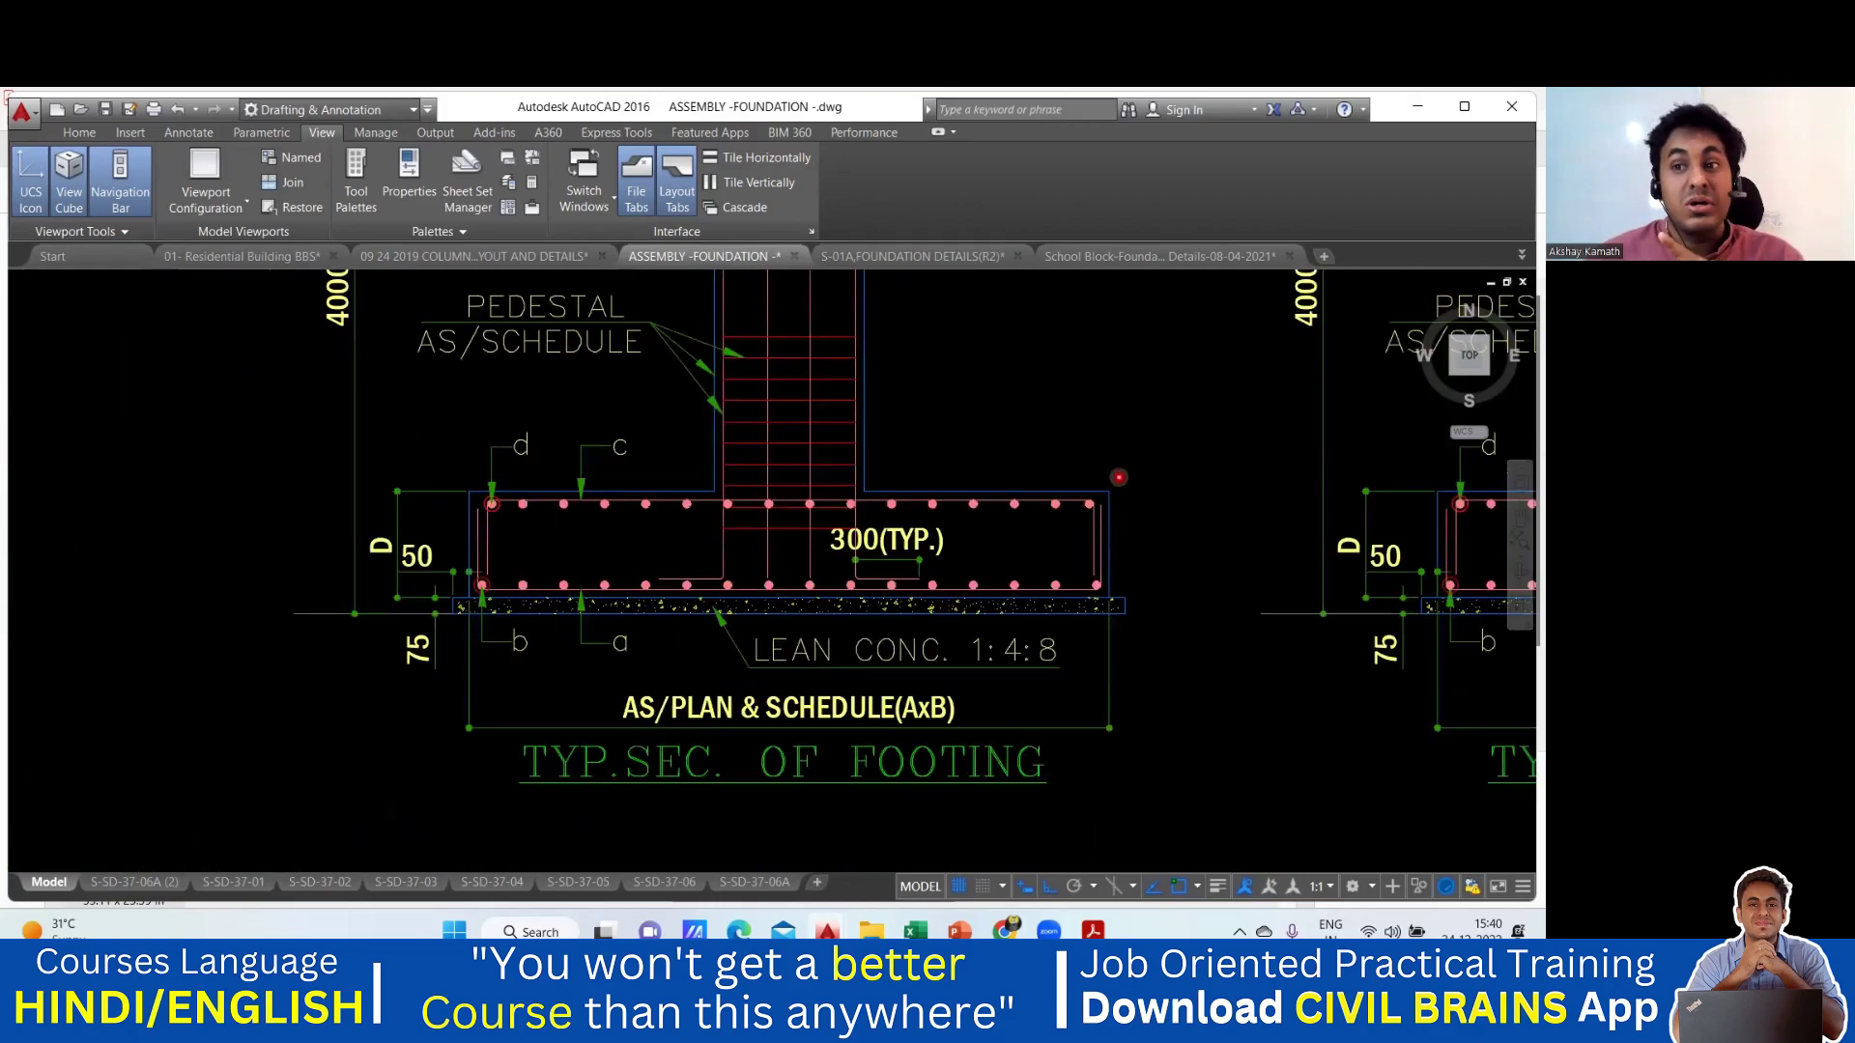
Step: Read the footing schedule's sizes, depths and bottom and top face reinforcement for footings F1 to CF3
scroll(1118, 475, "down", 3)
middle_click_drag(1119, 474, 1289, 612)
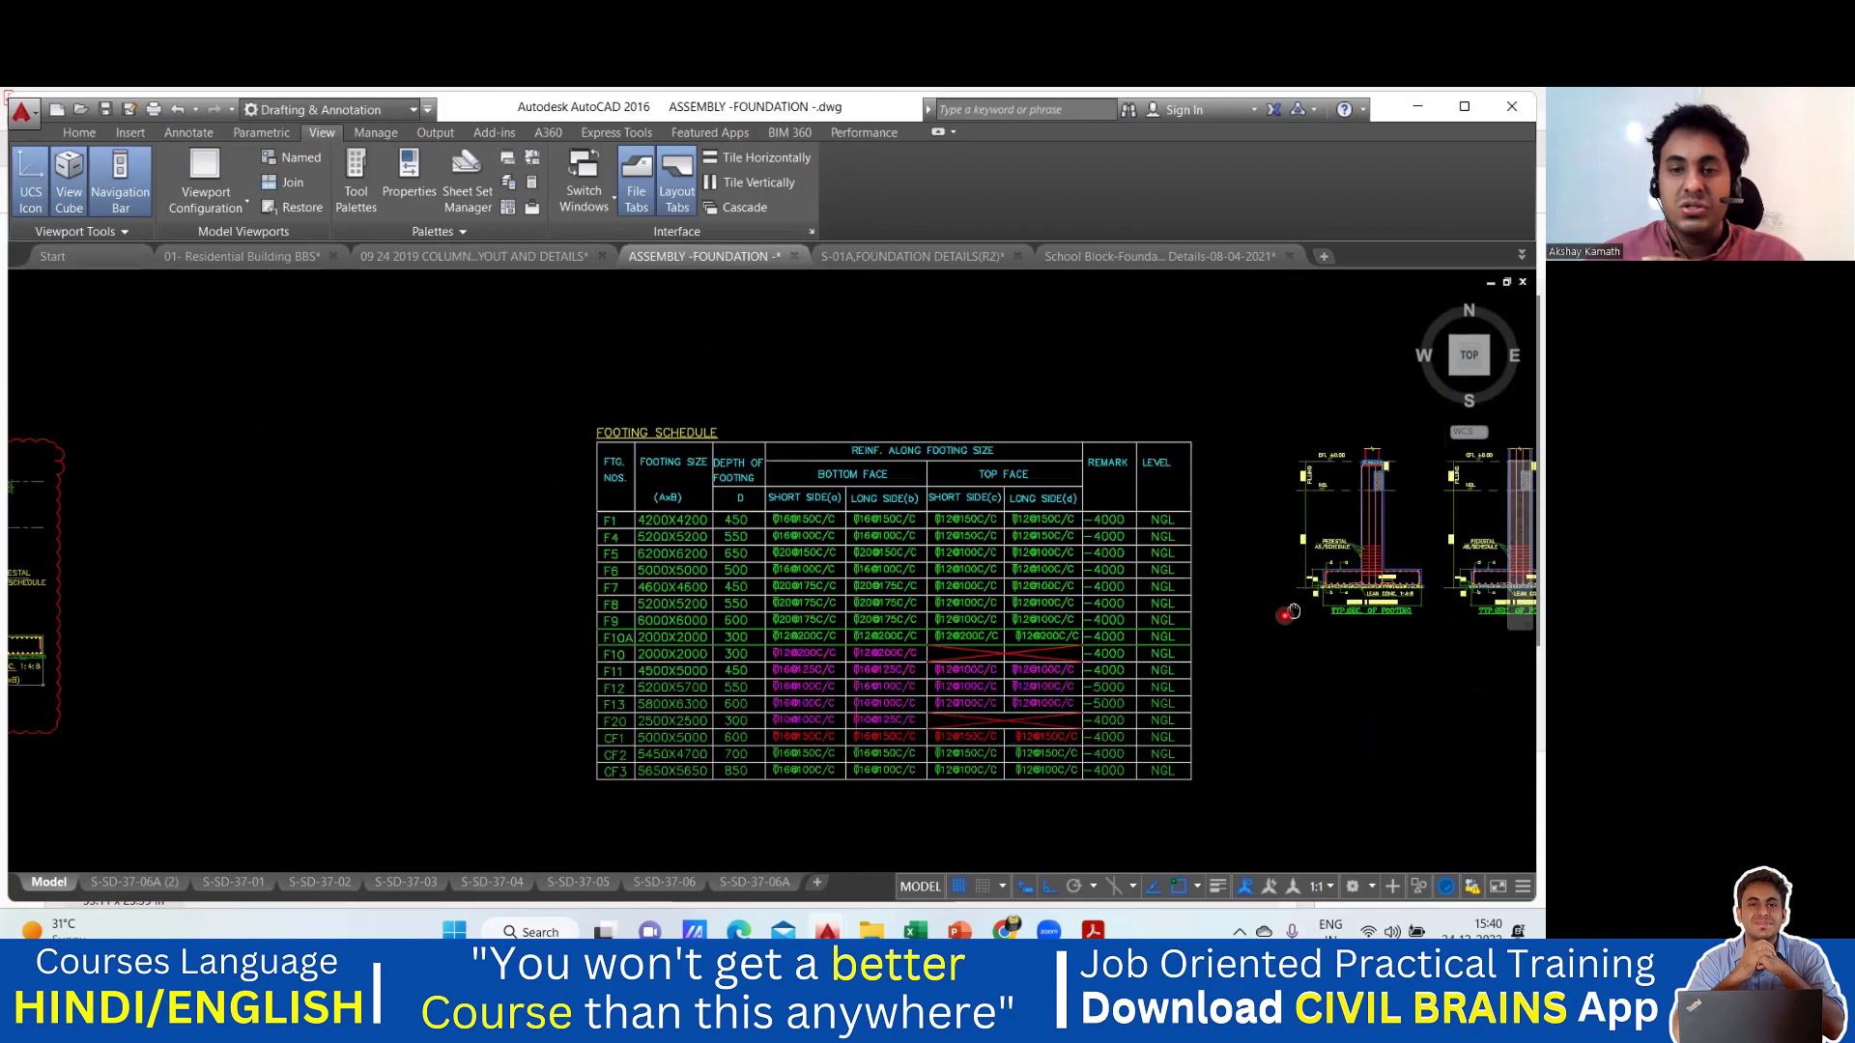
scroll(1113, 546, "up", 2)
scroll(1113, 543, "up", 2)
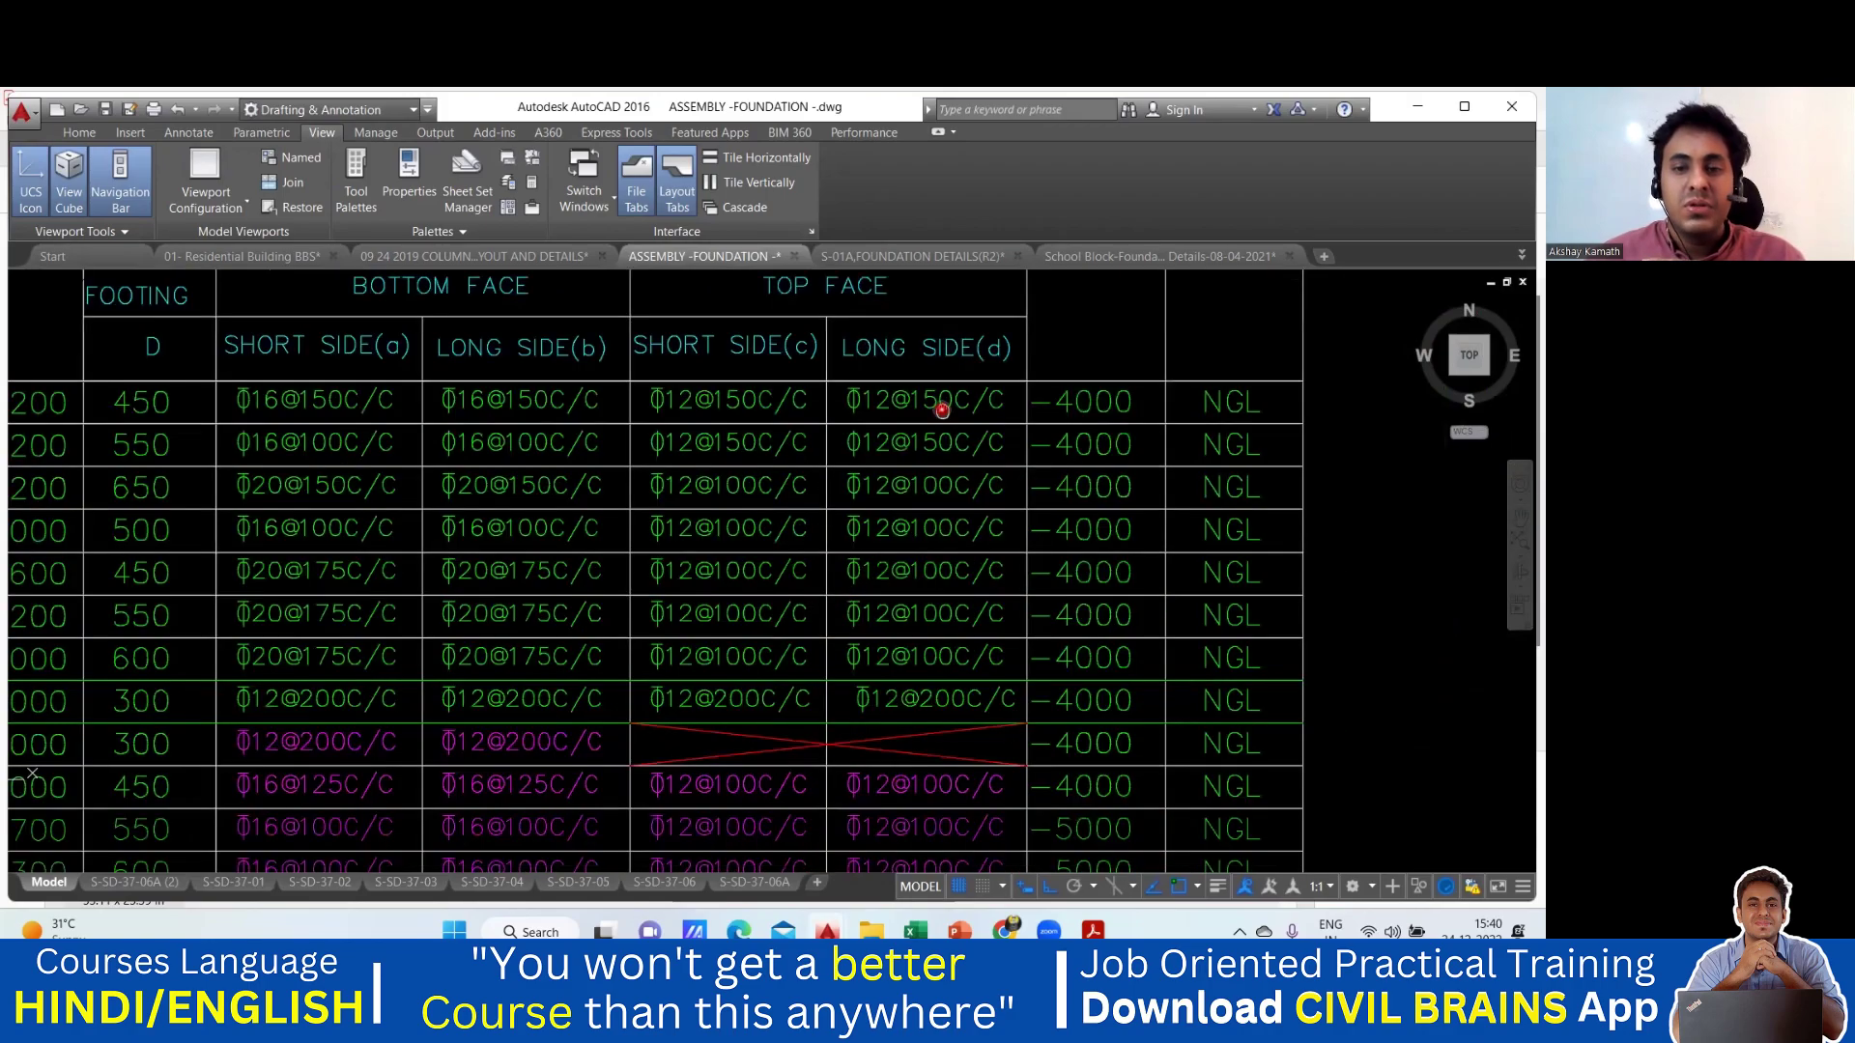
scroll(942, 409, "down", 2)
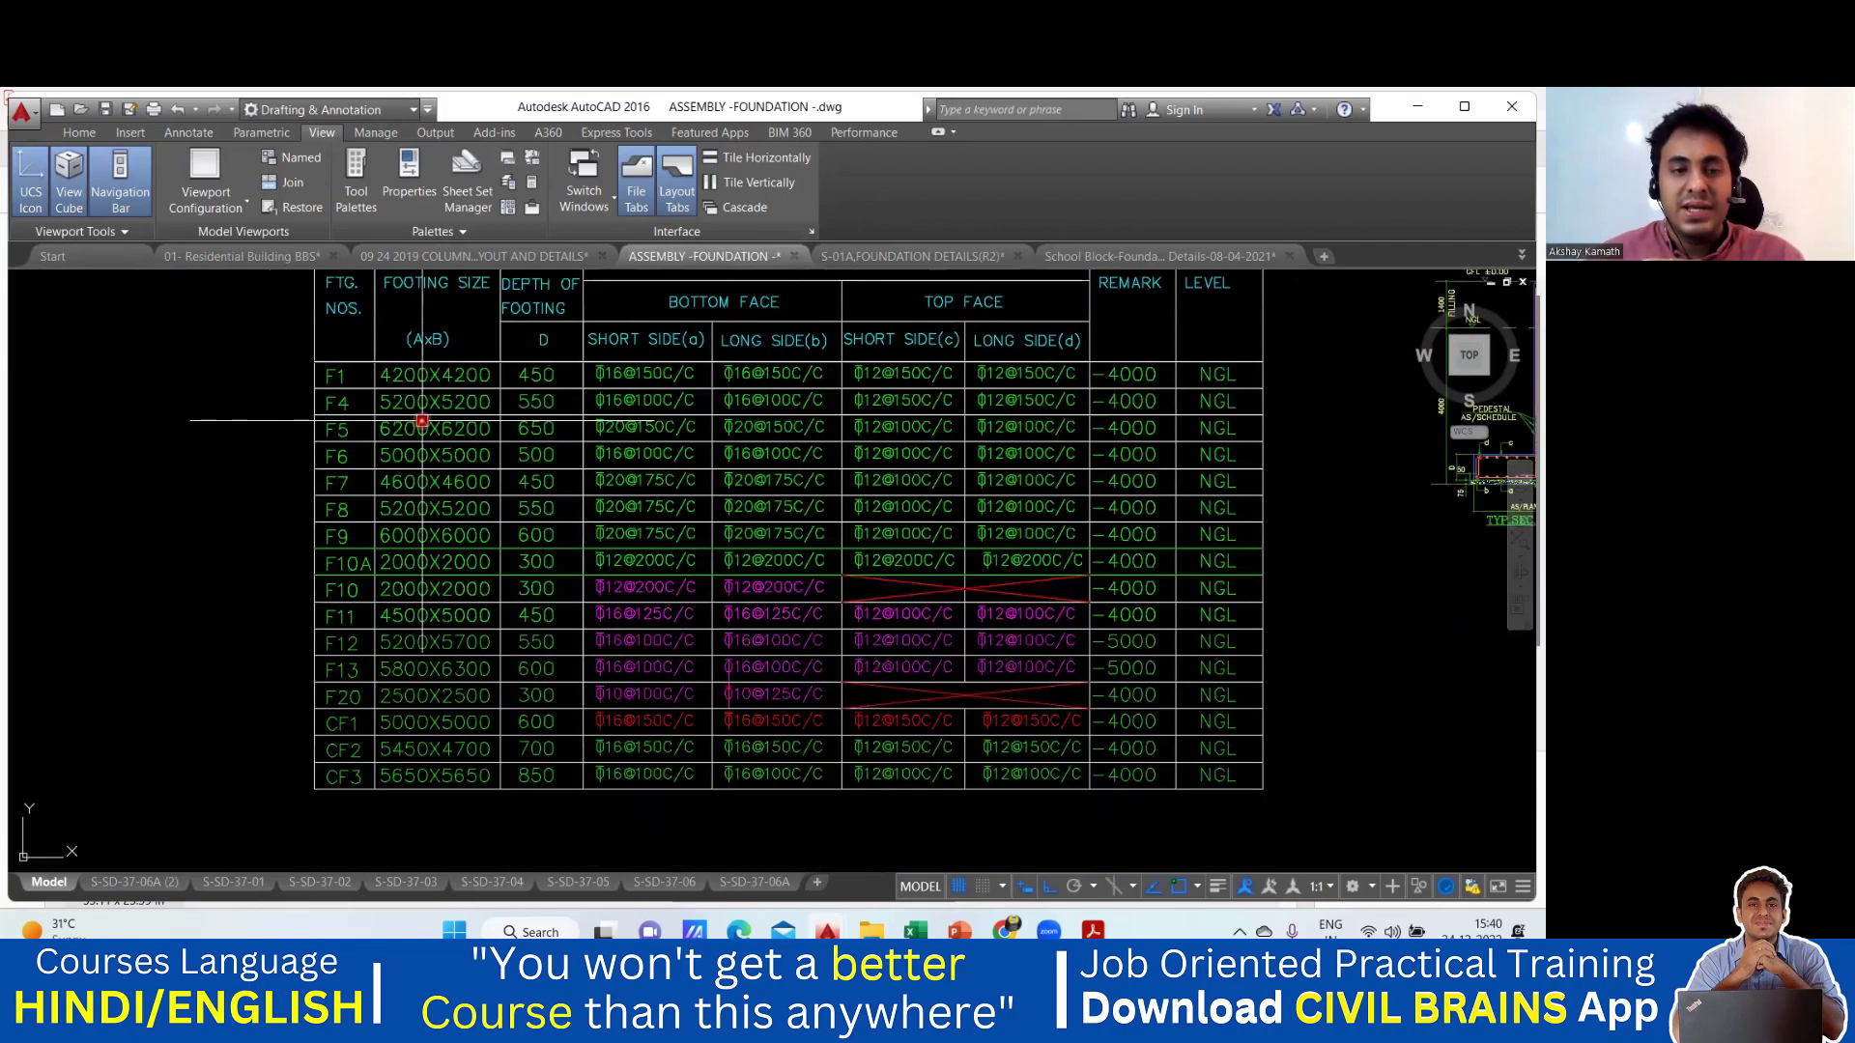
middle_click_drag(532, 583, 505, 666)
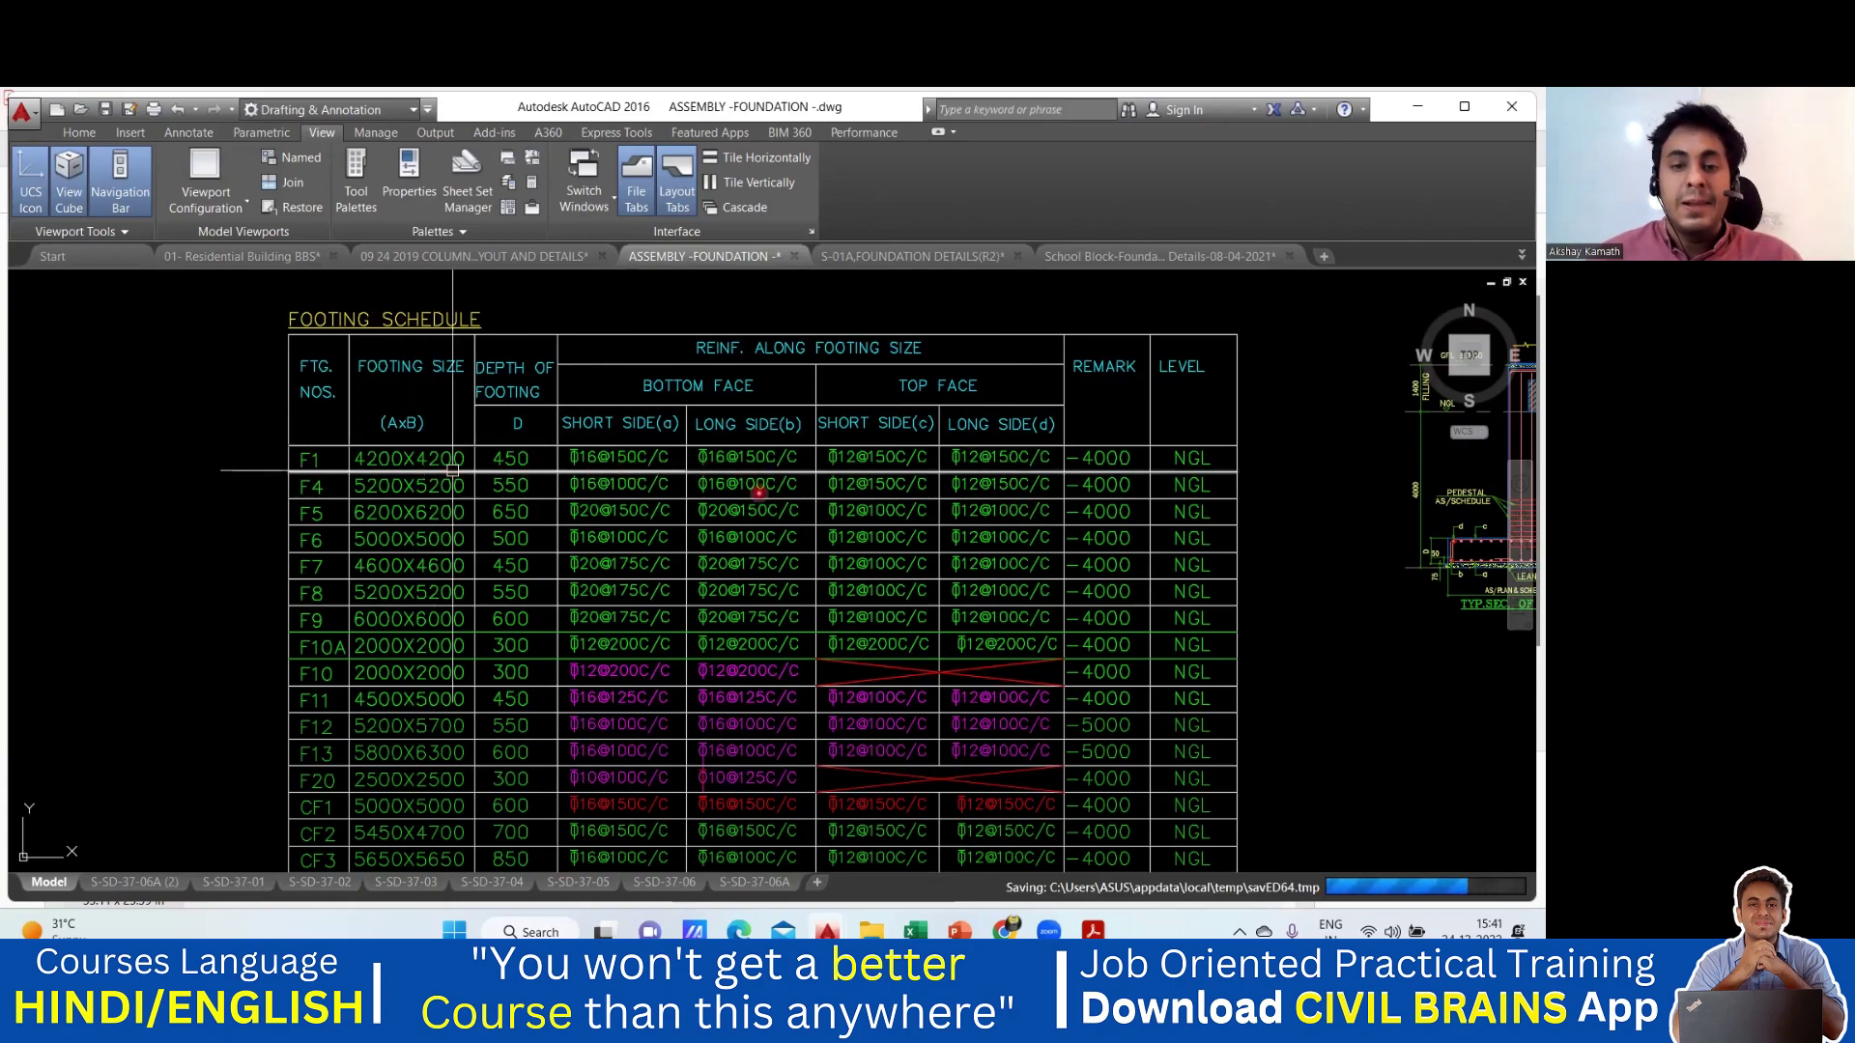
scroll(1235, 494, "down", 2)
middle_click_drag(1239, 522, 1219, 503)
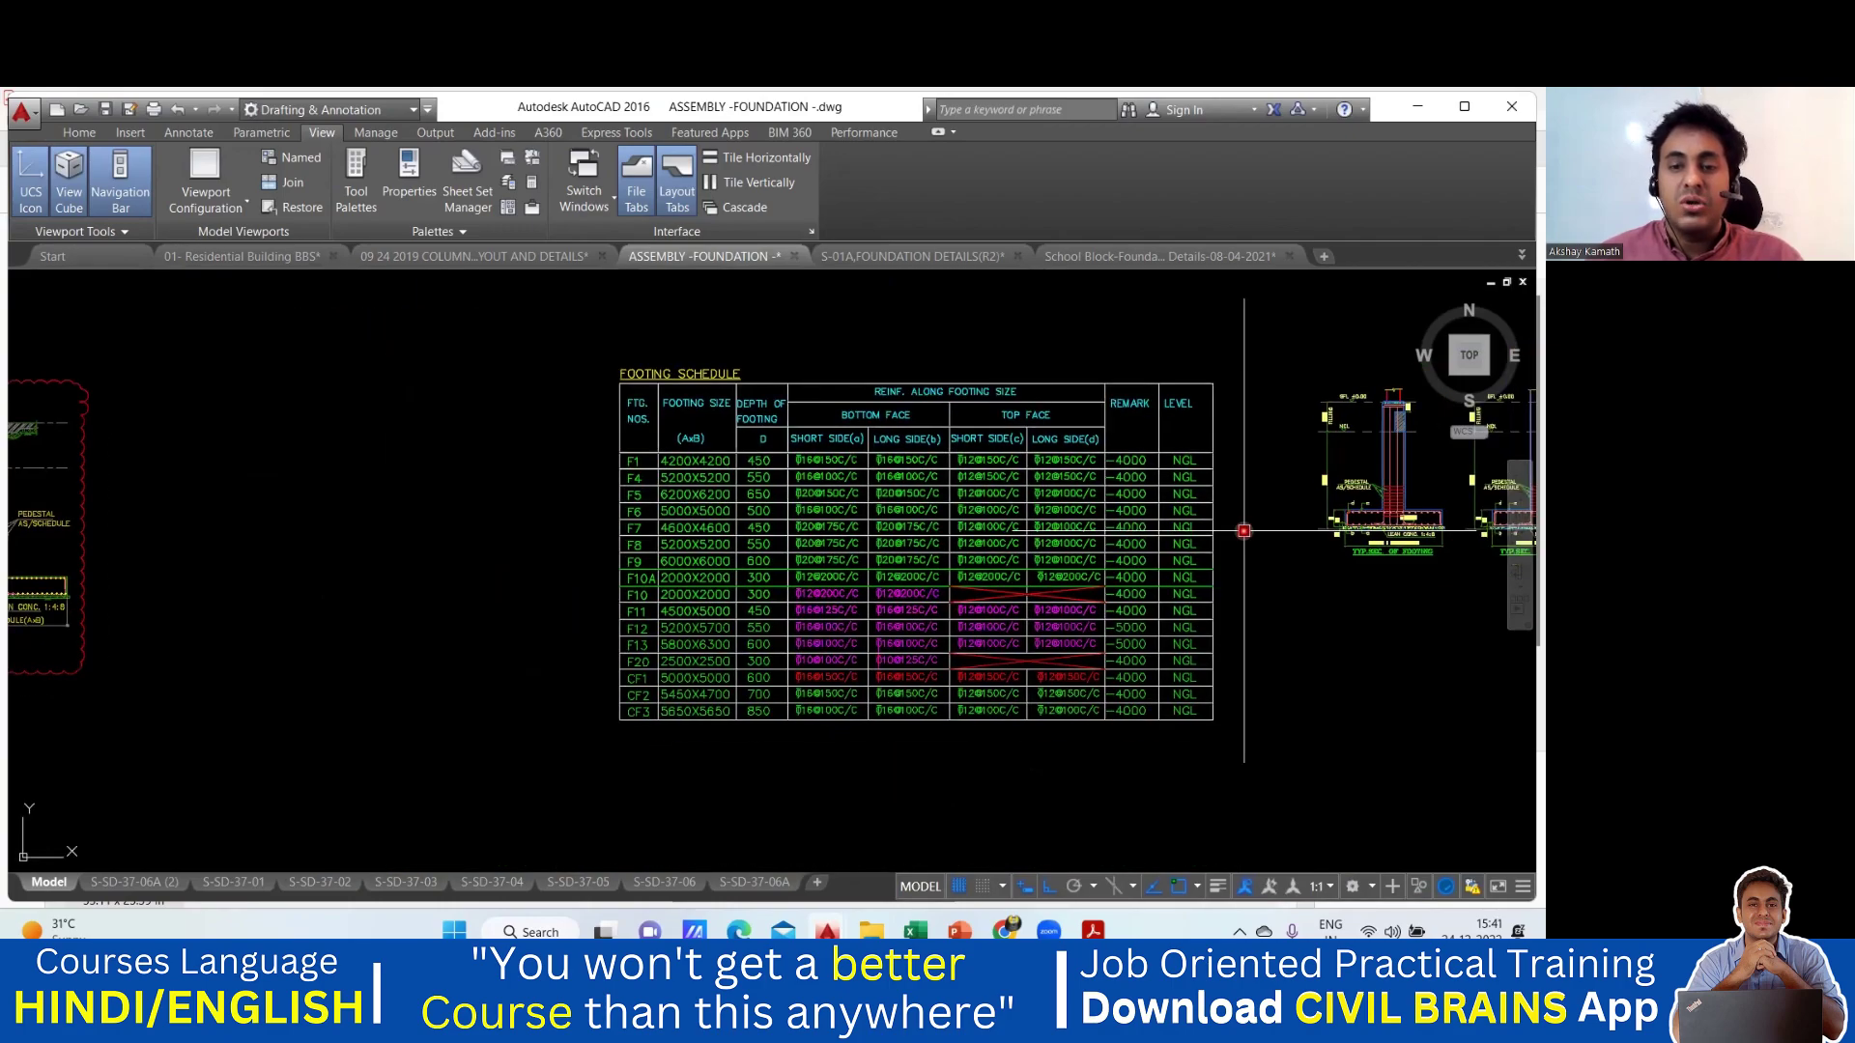
scroll(1243, 530, "up", 2)
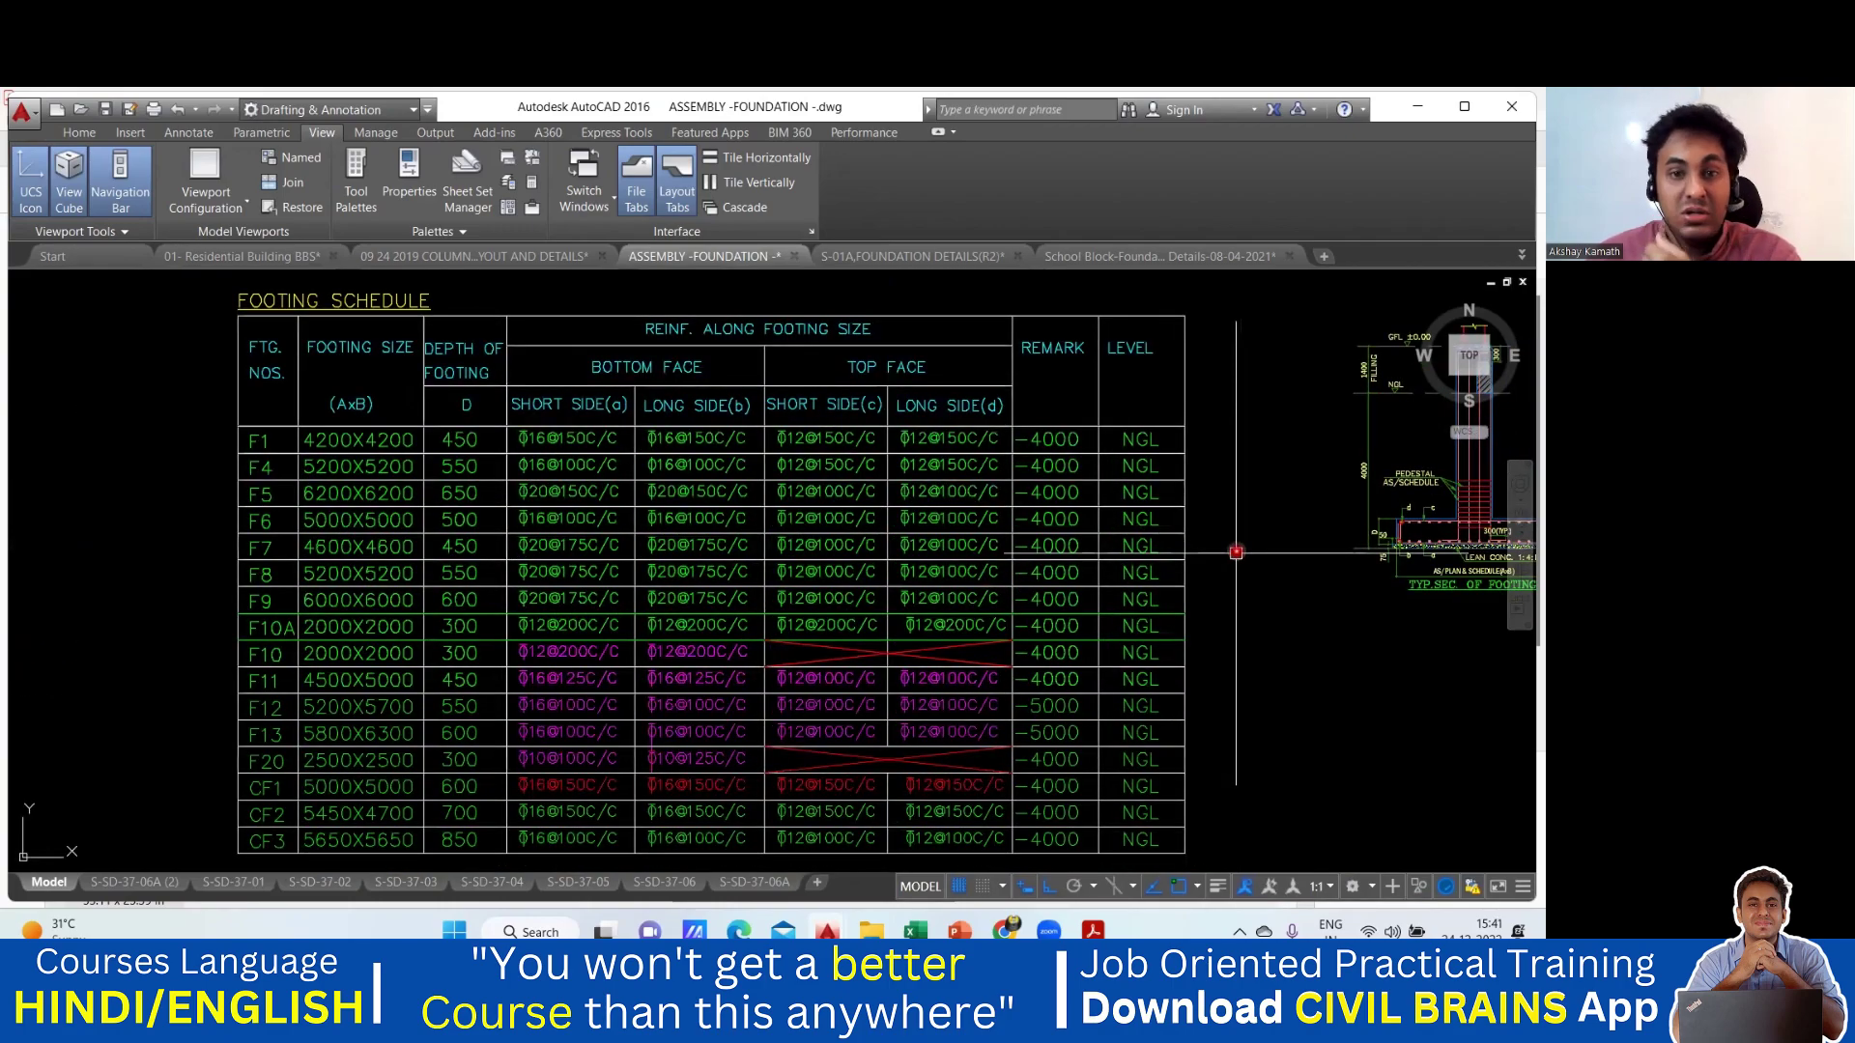
scroll(1233, 541, "down", 2)
scroll(741, 631, "down", 2)
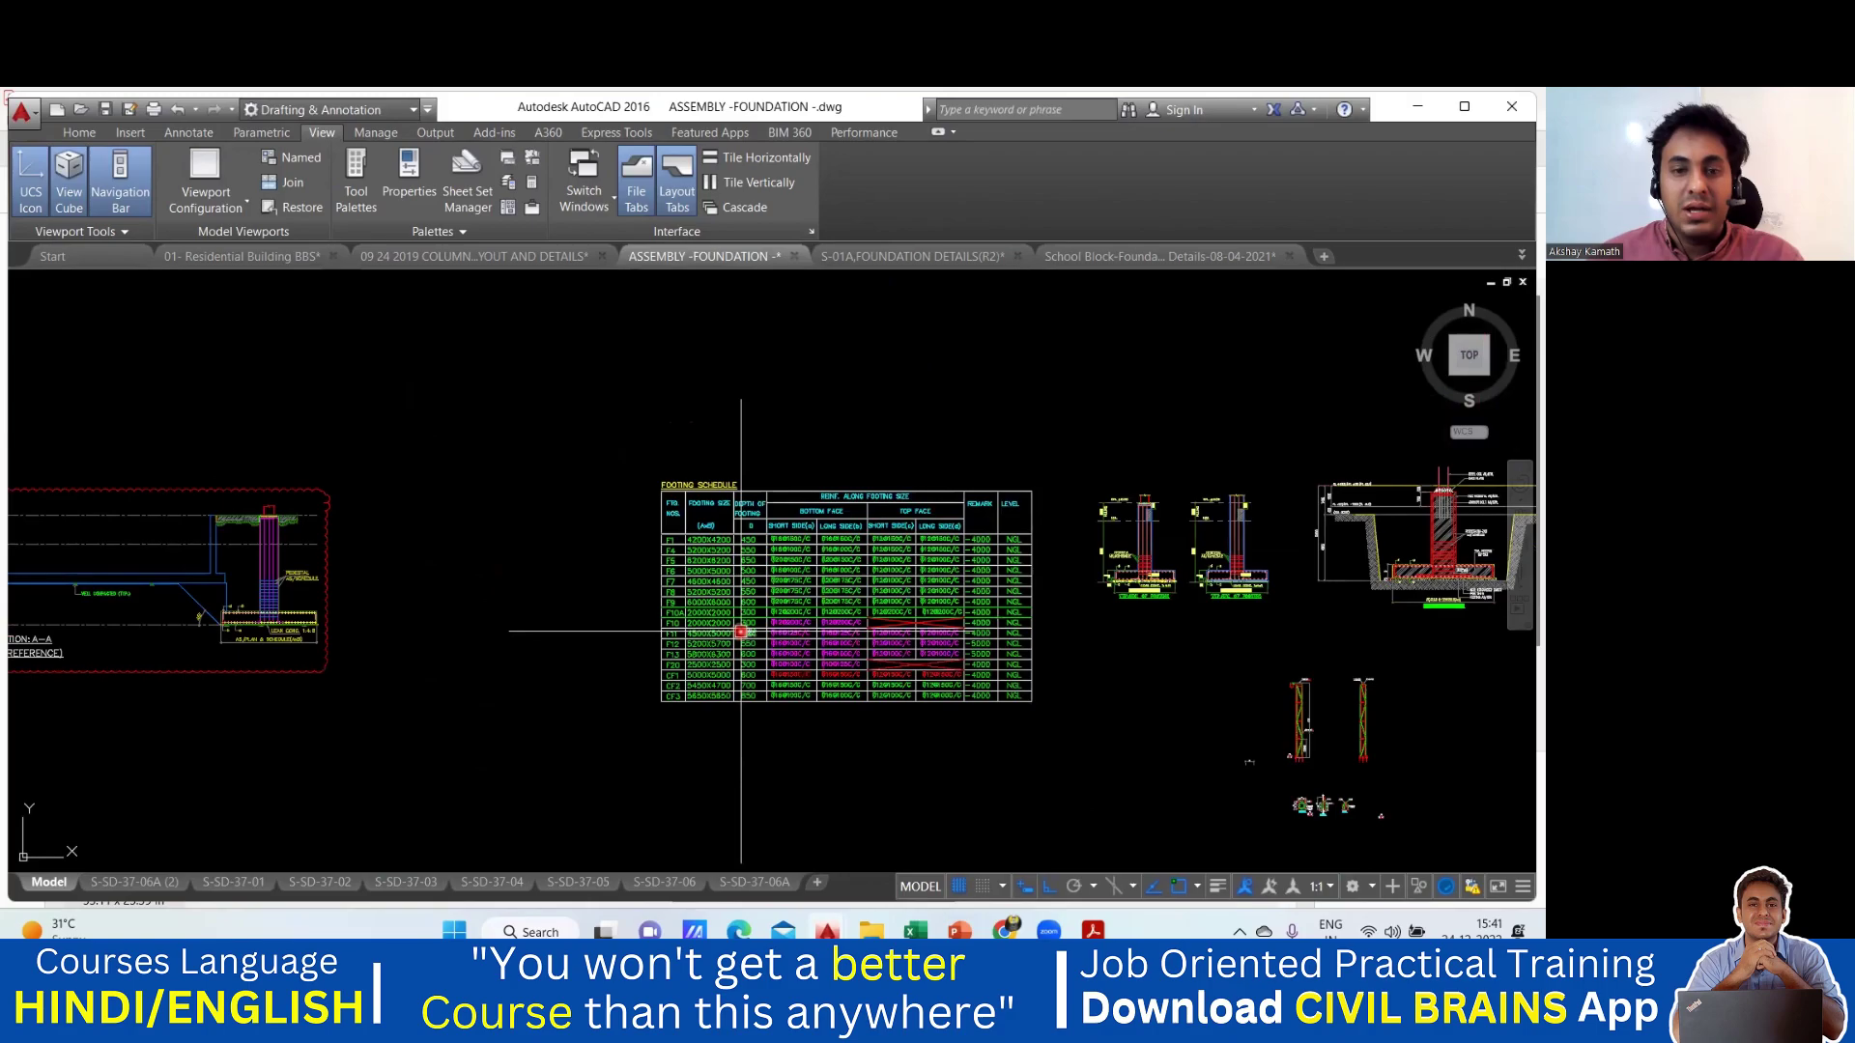
Step: Inspect the middle footing schedule in the lower row of tables, including the clouded F26A row and rows without top reinforcement
scroll(803, 577, "down", 4)
scroll(816, 594, "down", 4)
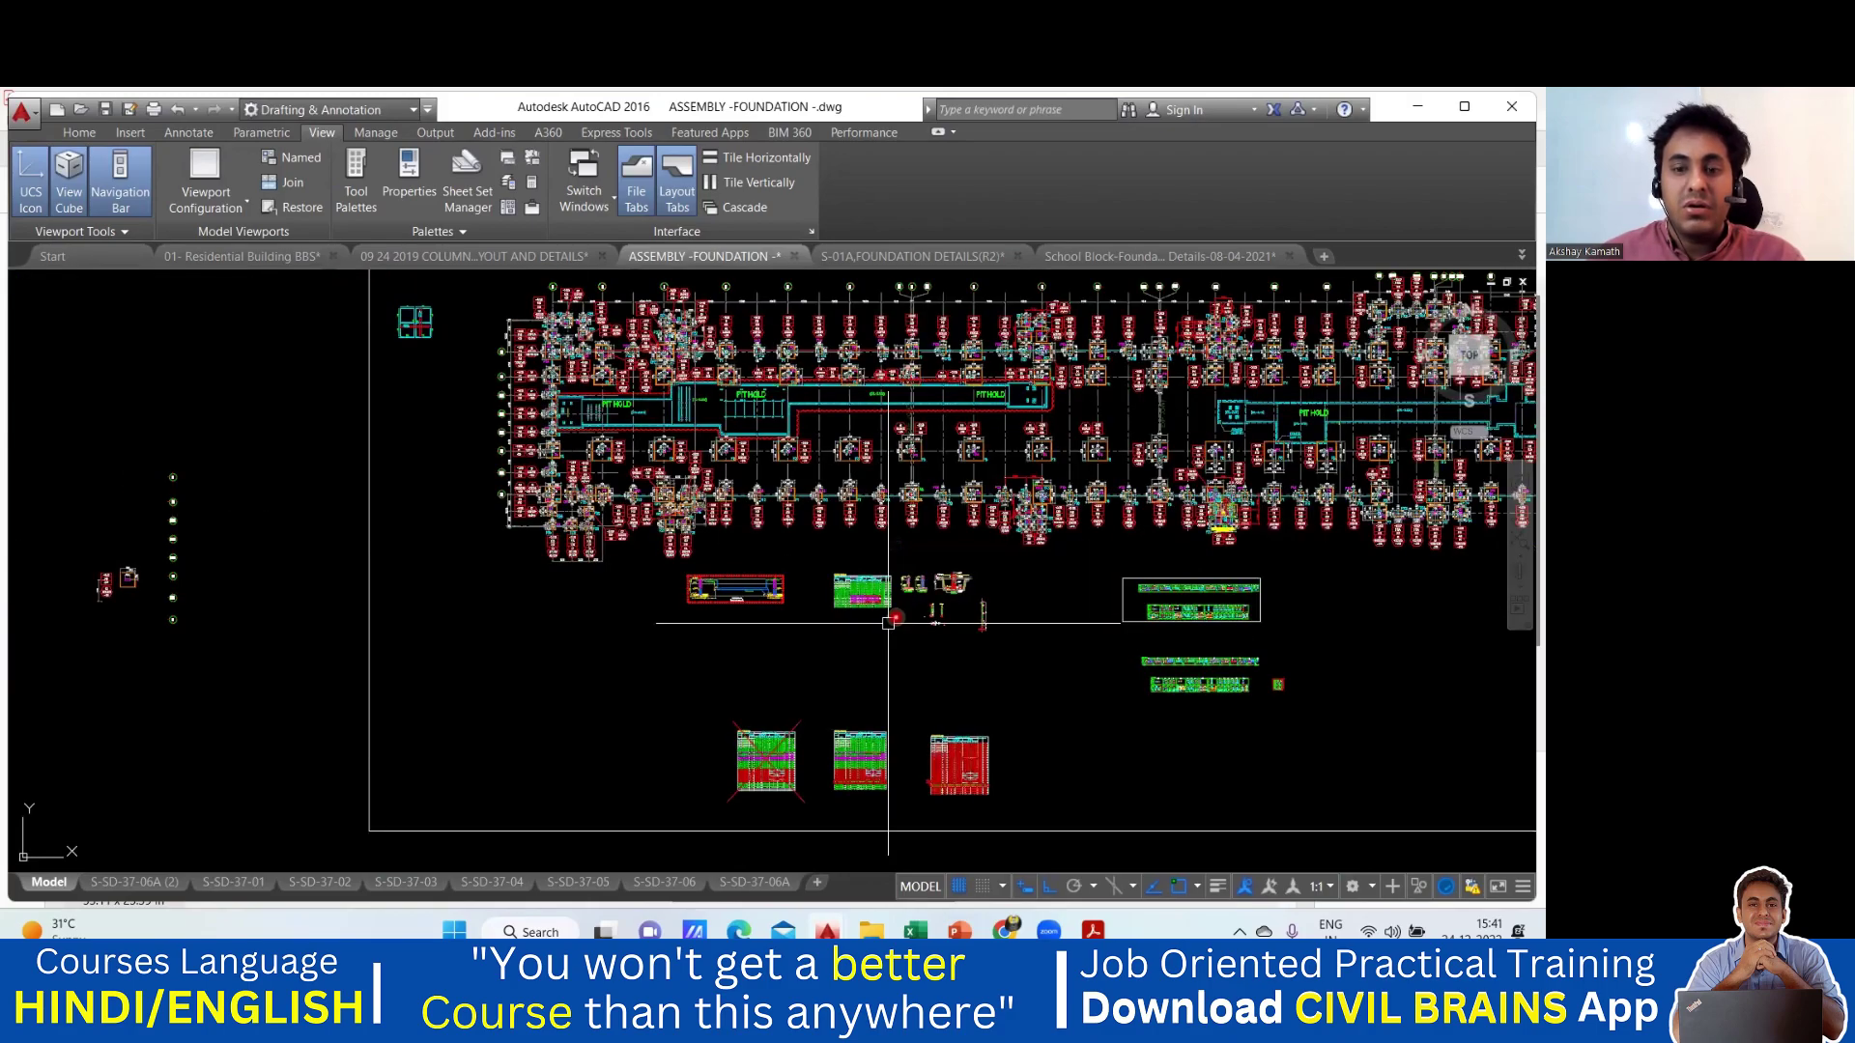
scroll(874, 754, "up", 6)
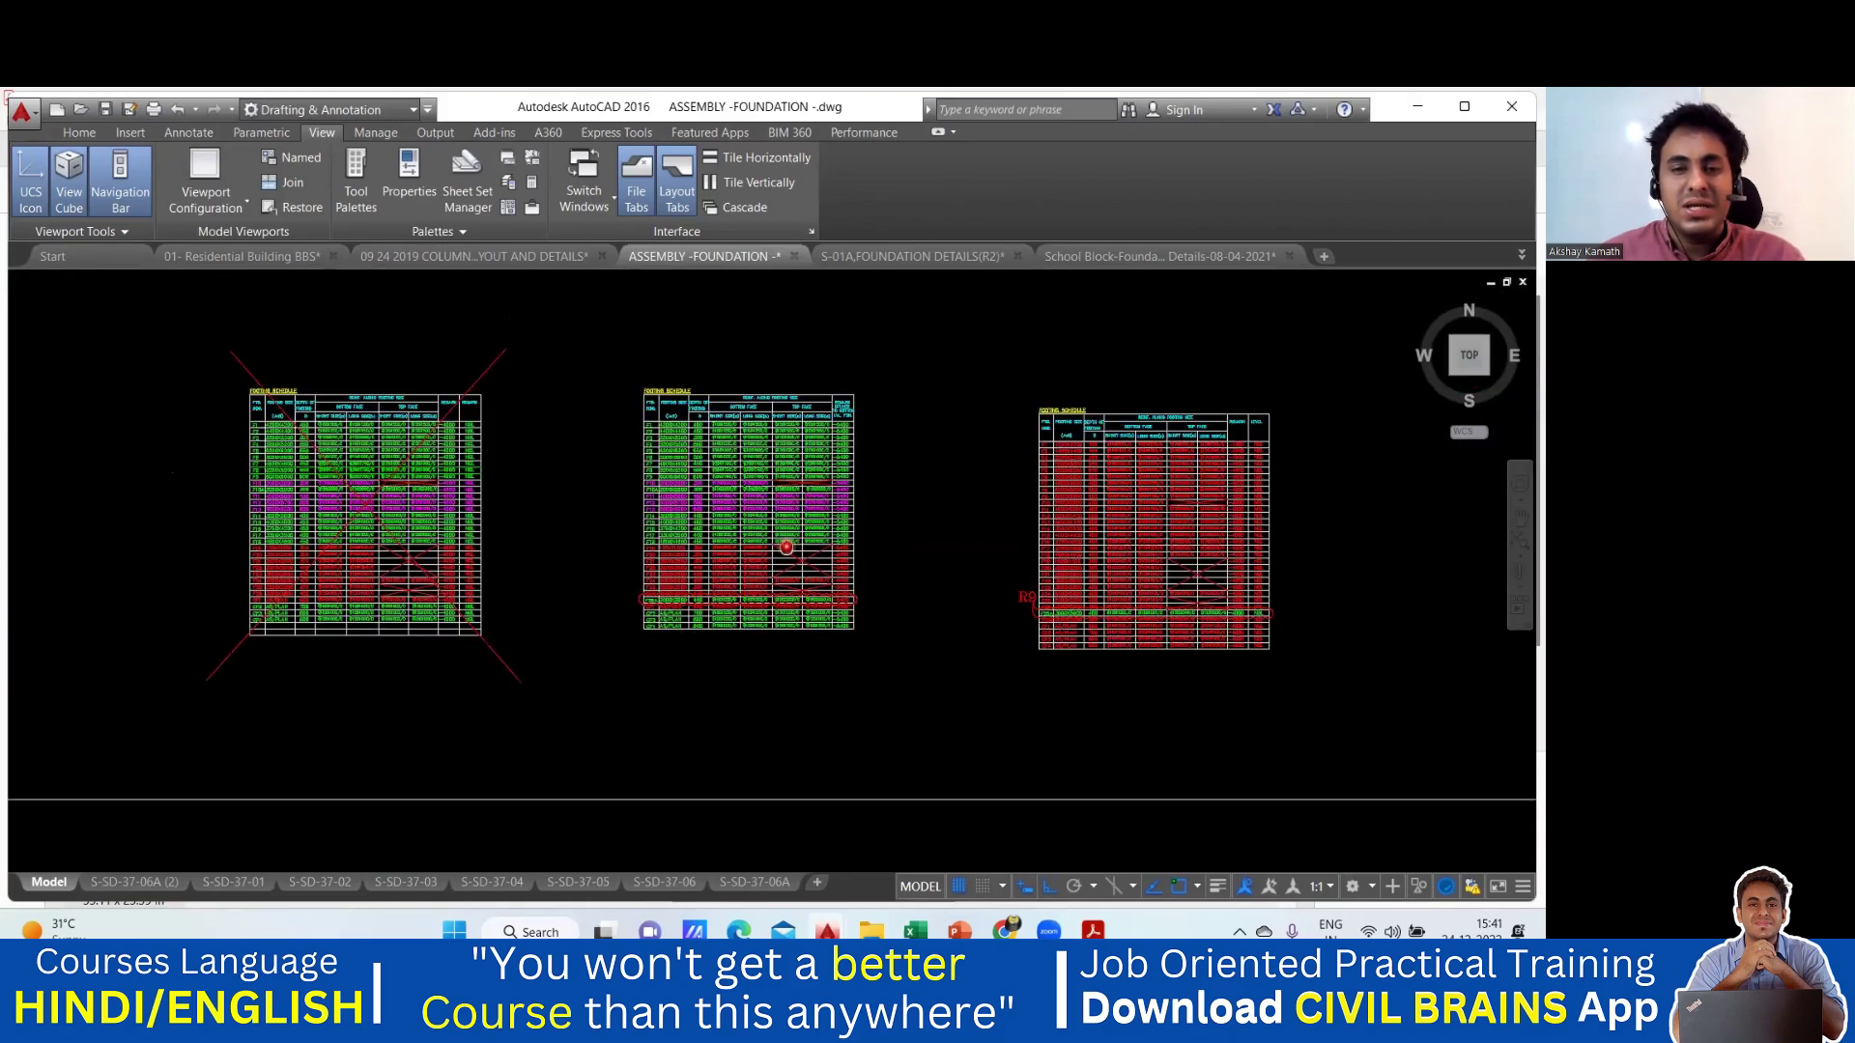
scroll(811, 565, "up", 5)
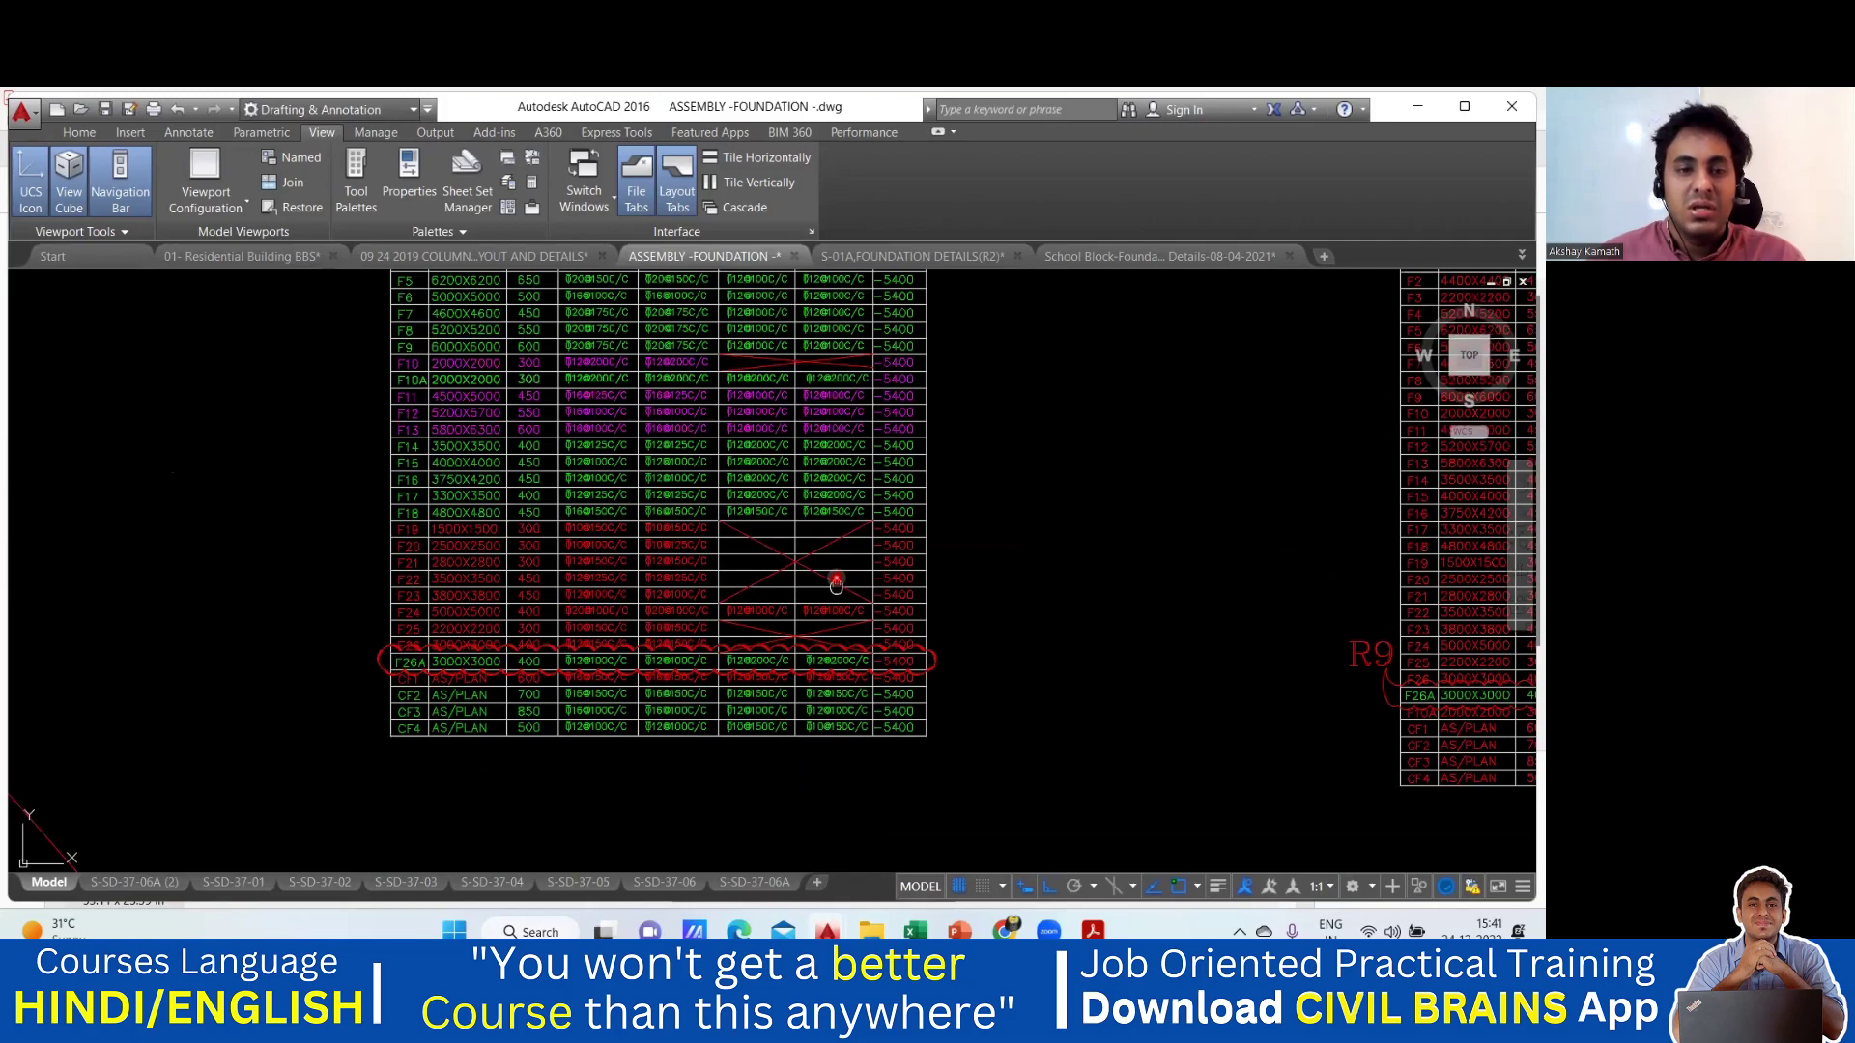
middle_click_drag(836, 583, 835, 737)
mouse_move(411, 701)
middle_mouse_down()
mouse_move(375, 453)
mouse_move(407, 460)
middle_mouse_up()
middle_click_drag(549, 510, 532, 548)
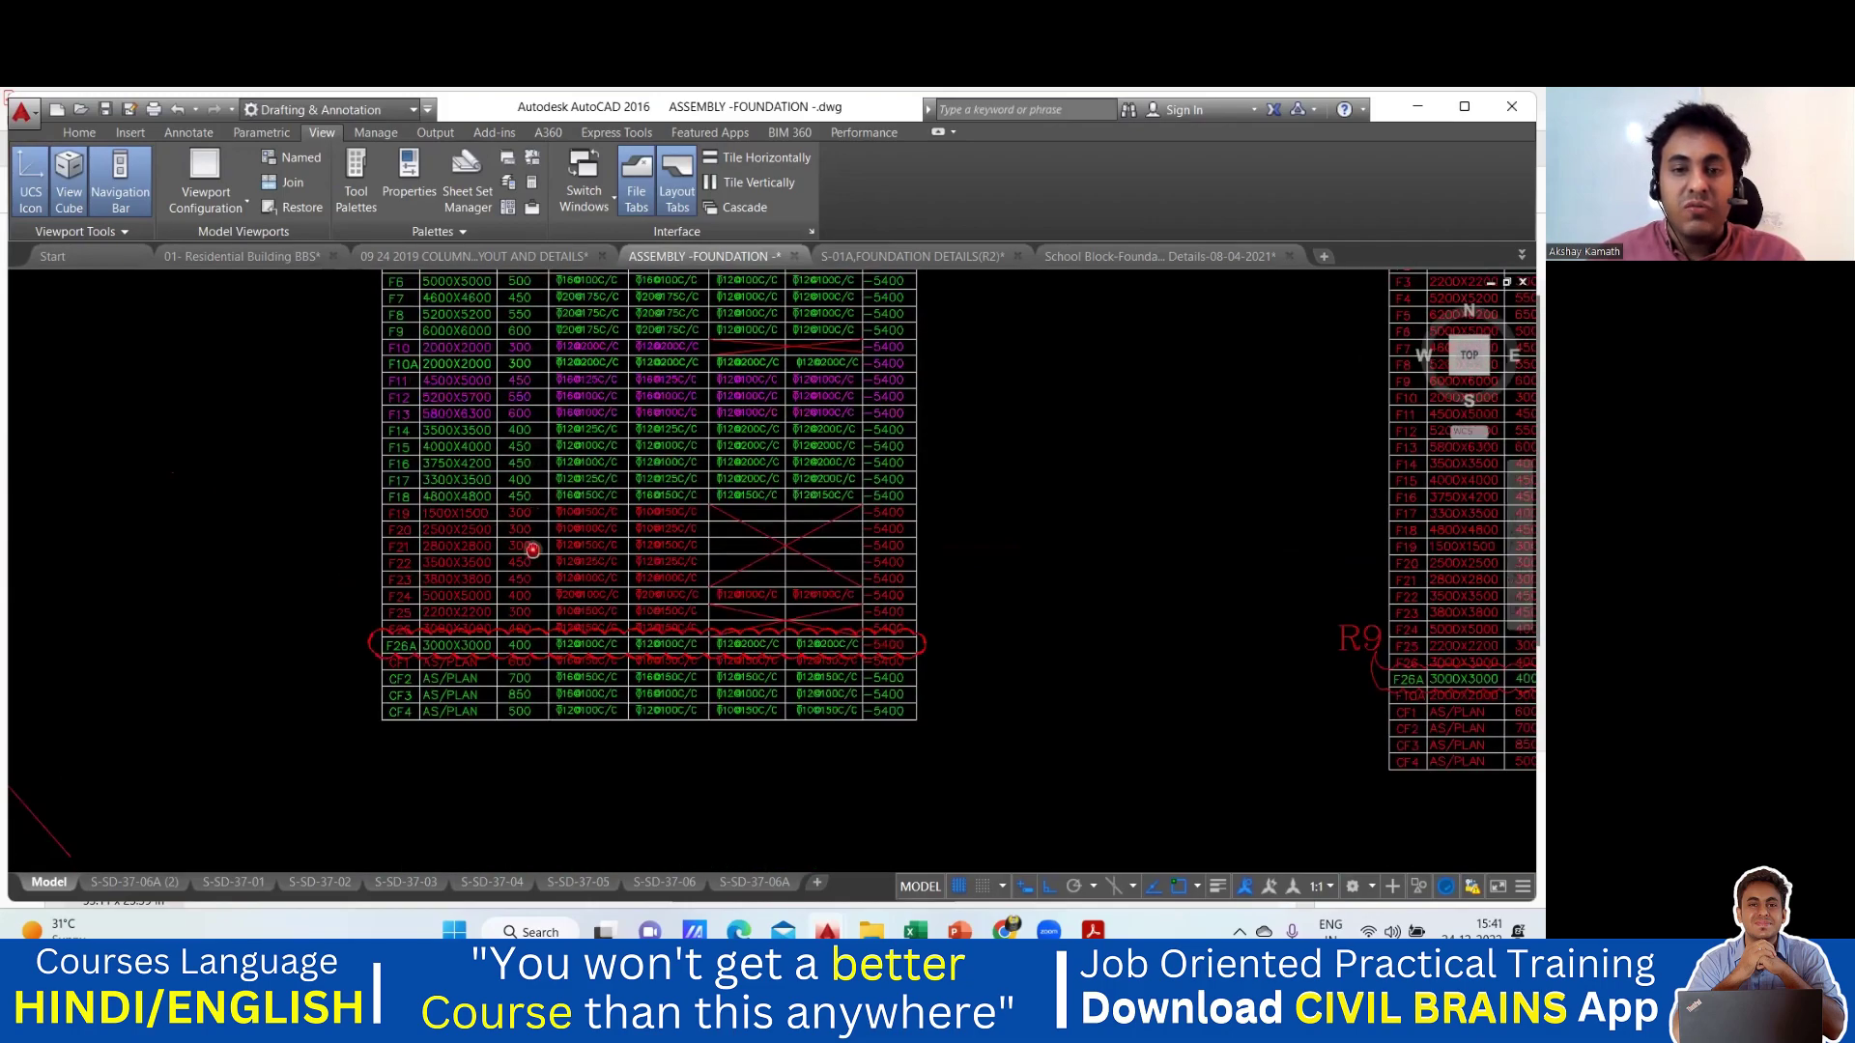
middle_click_drag(784, 553, 771, 650)
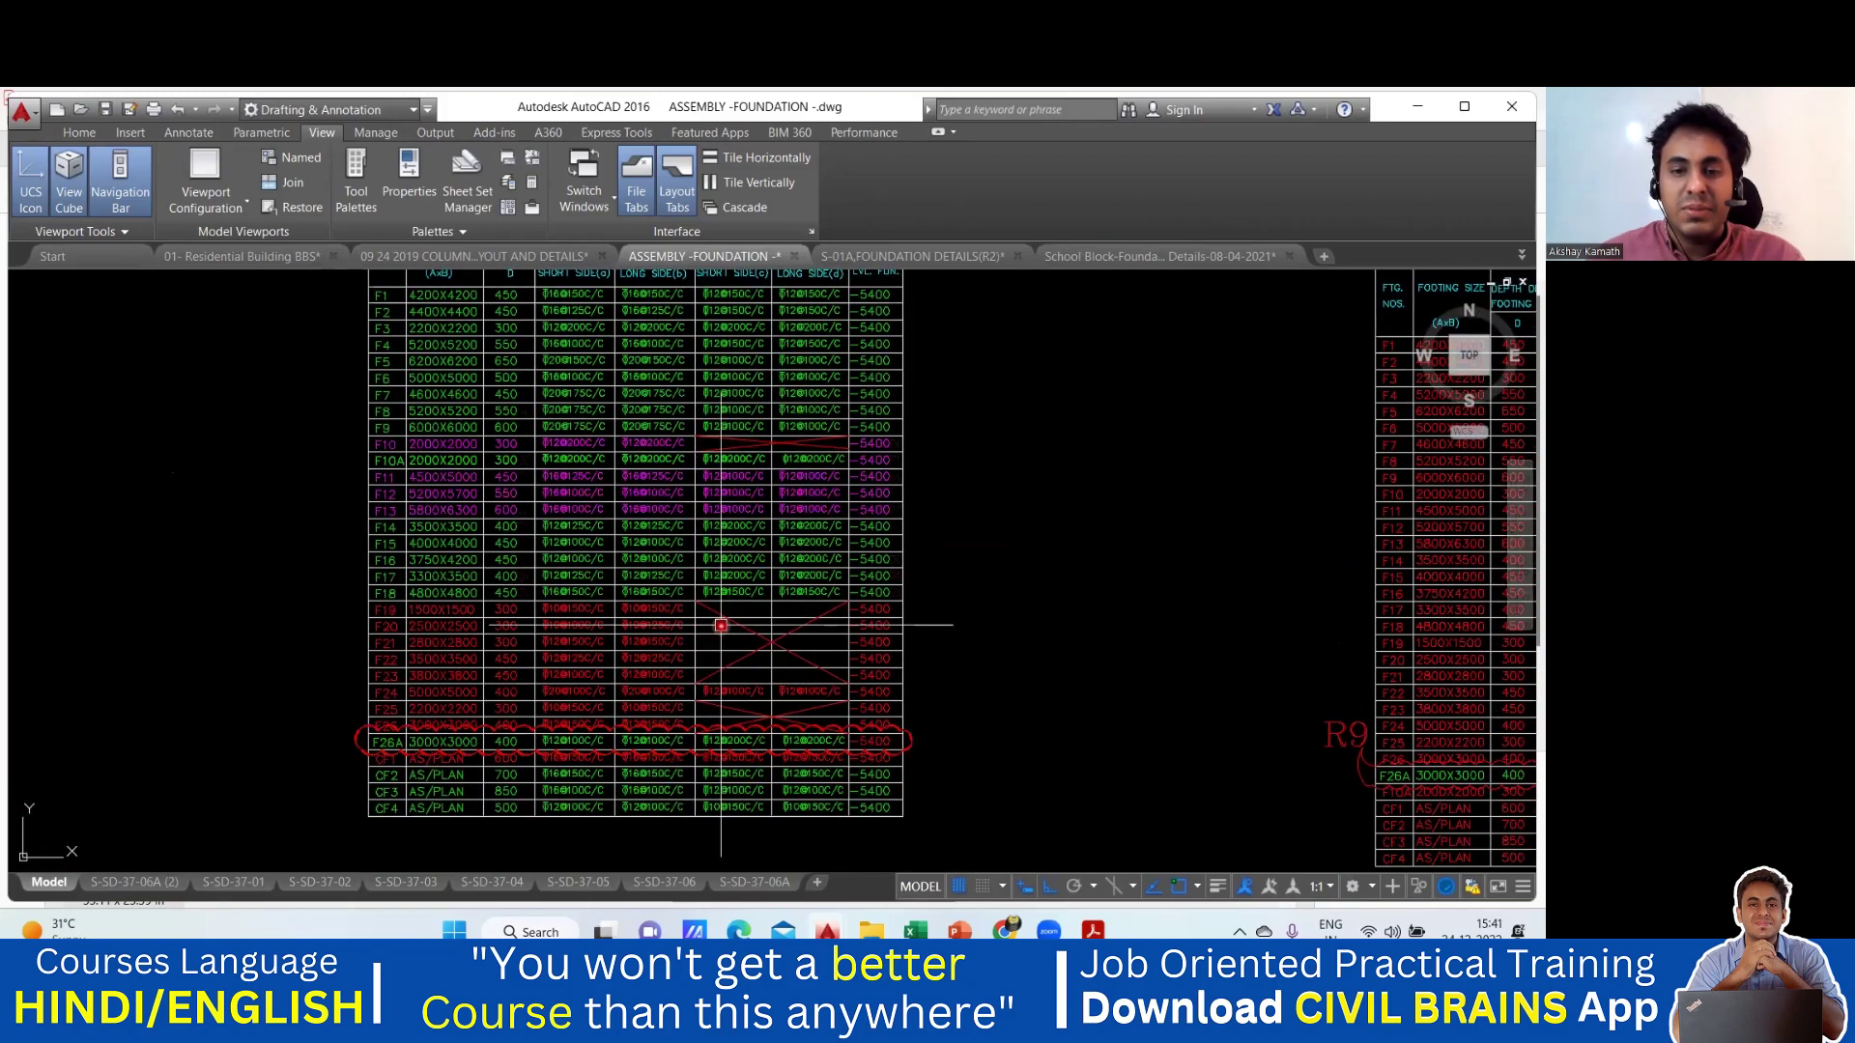
Step: Compare the bottom face bars with the crossed-out top face cells in schedule rows F10 to F26A
scroll(732, 667, "up", 2)
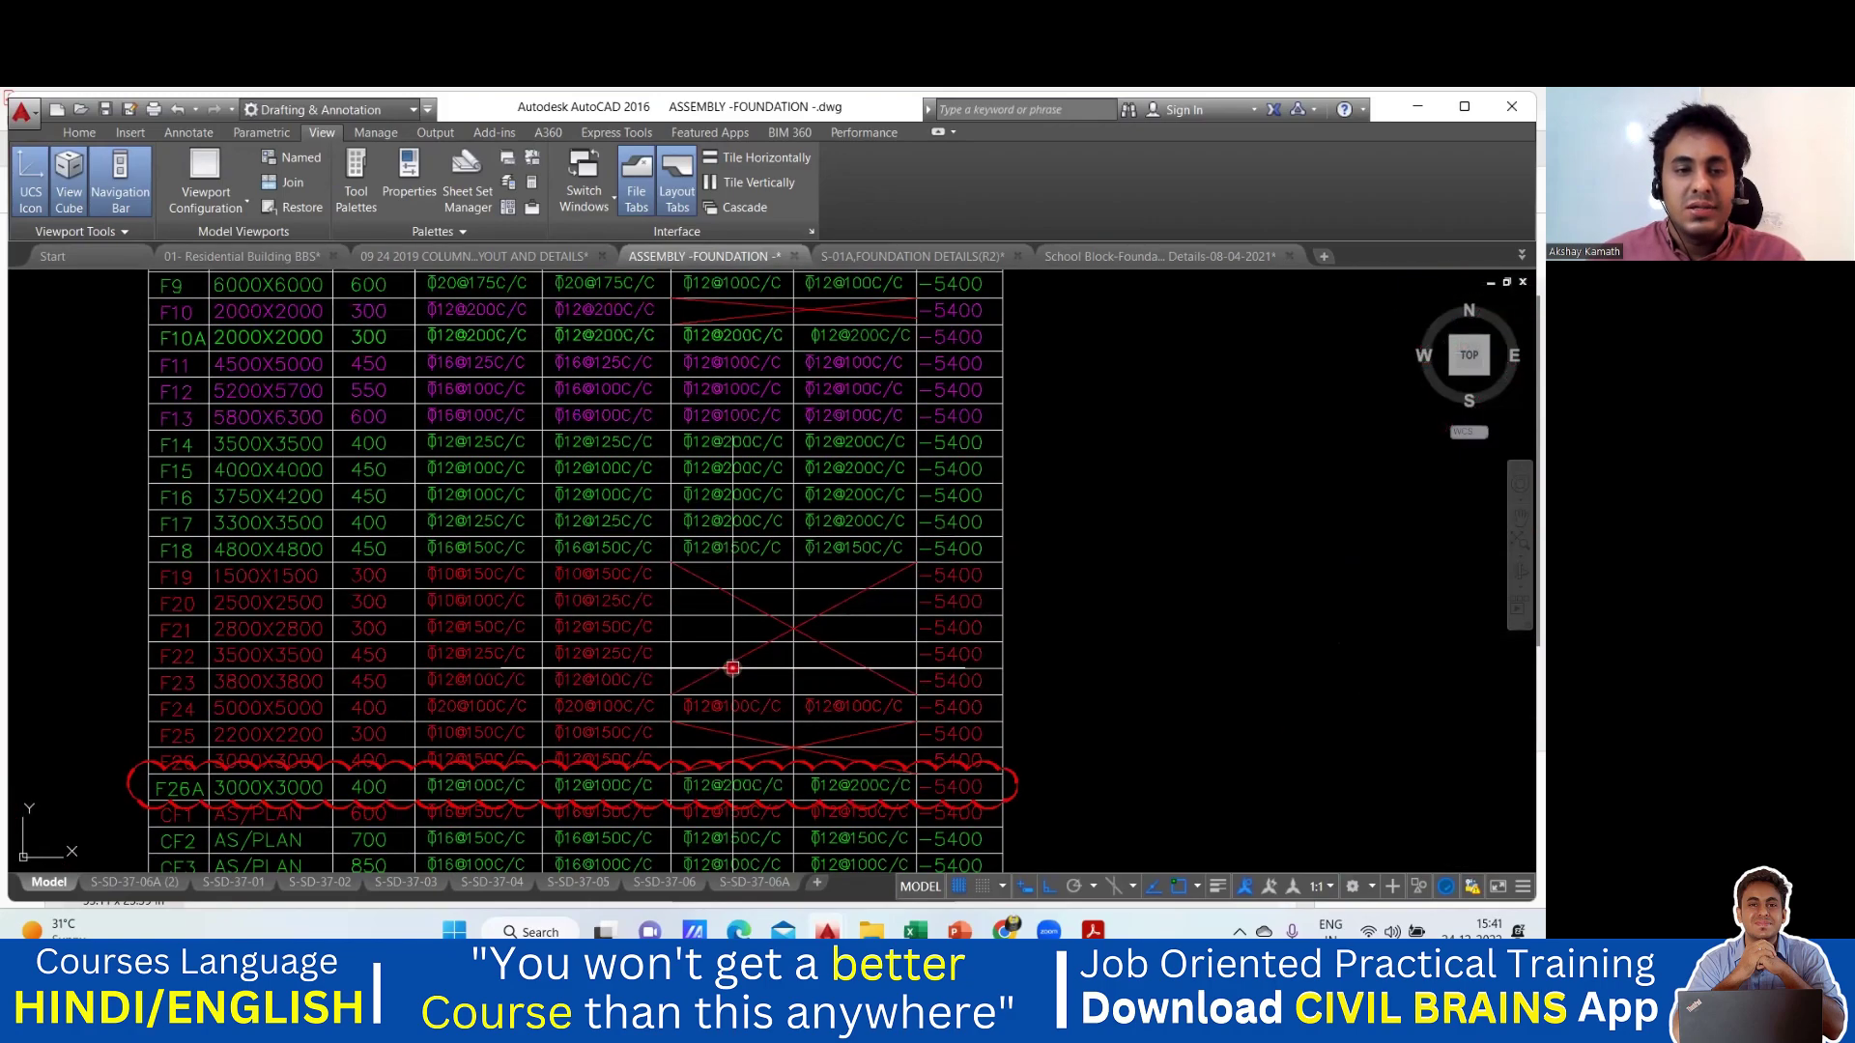
middle_click_drag(180, 597, 242, 566)
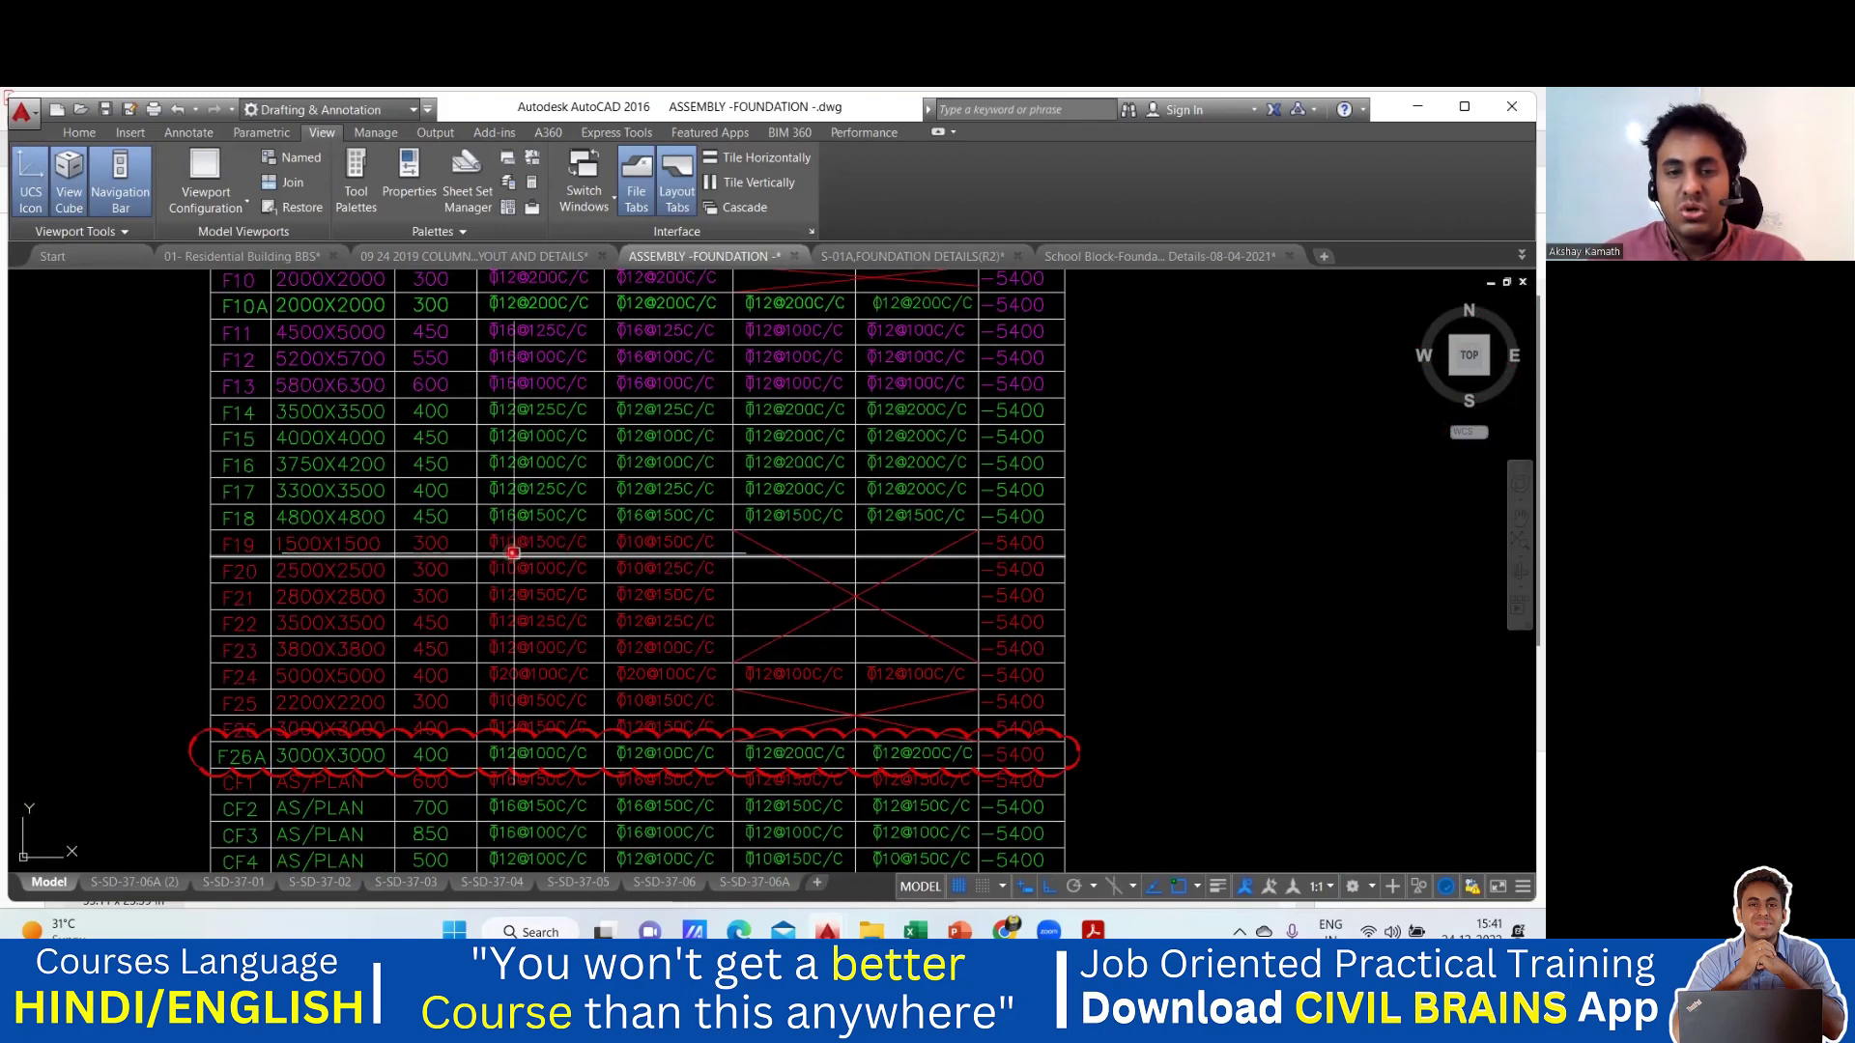
middle_click_drag(663, 553, 661, 598)
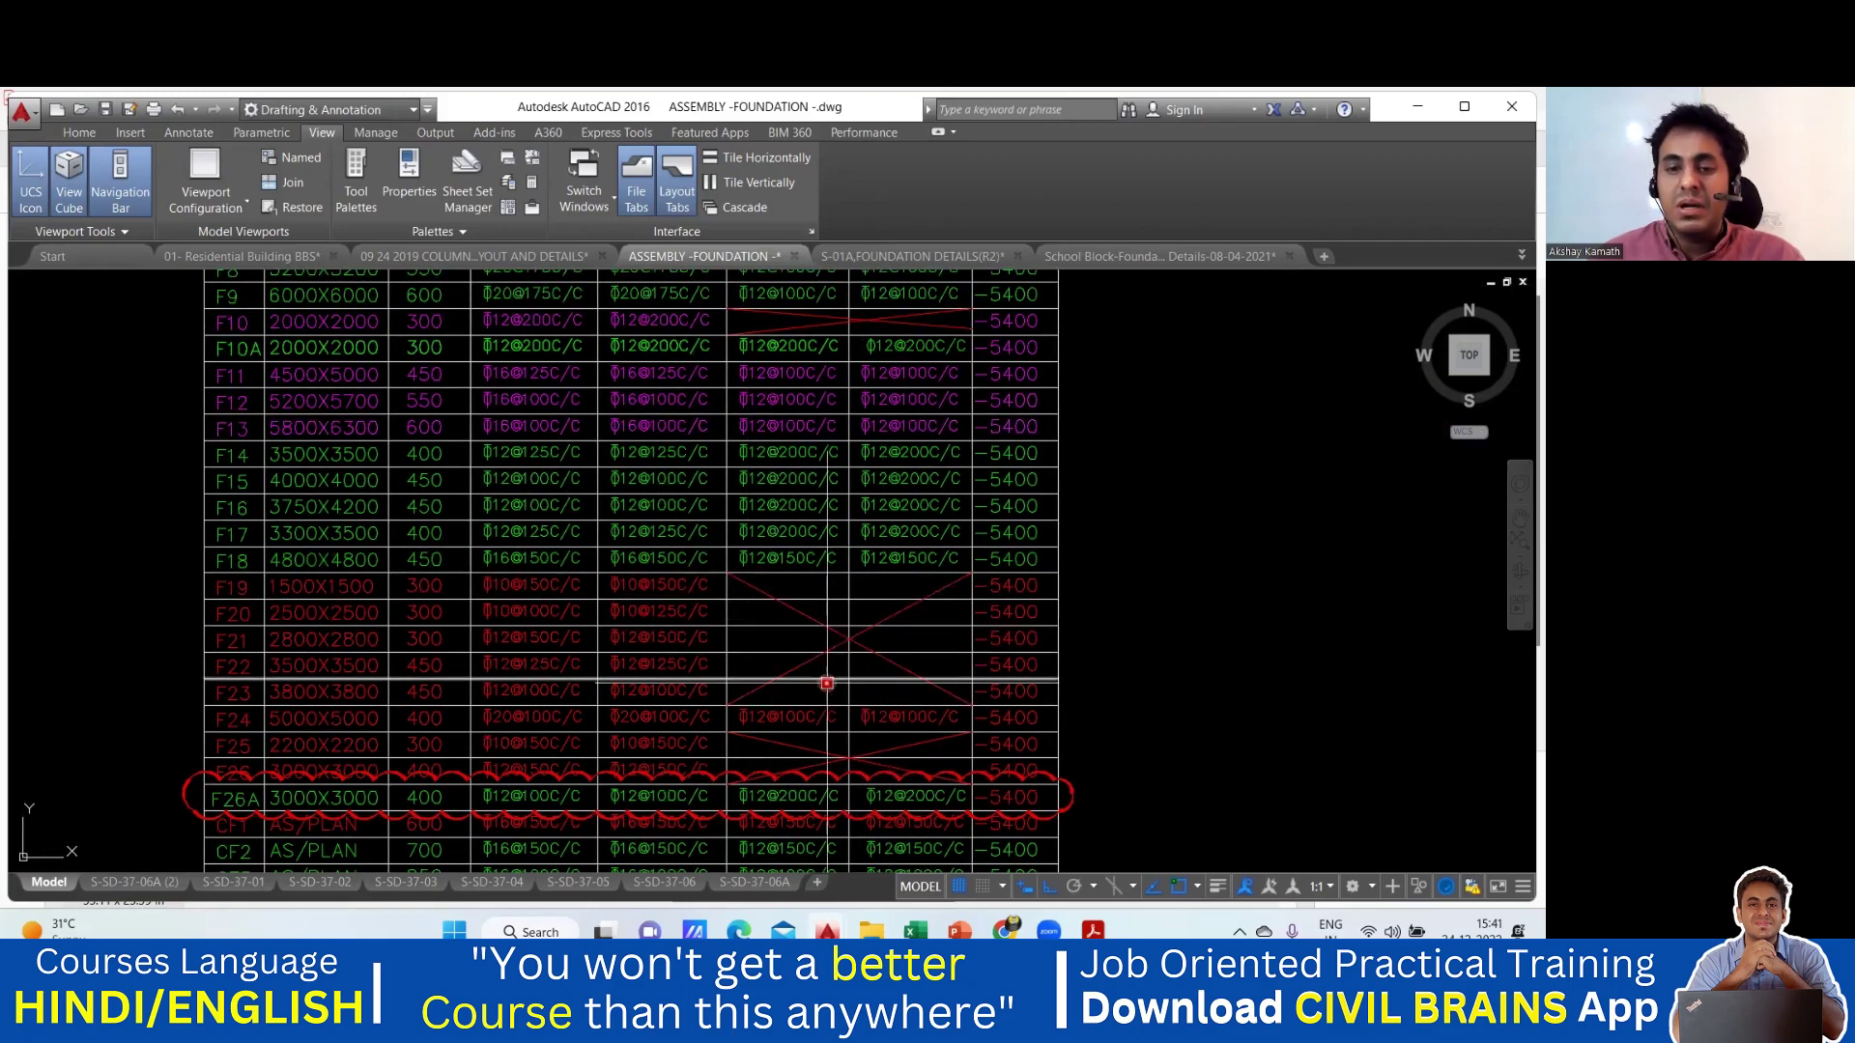
middle_click_drag(820, 674, 795, 869)
scroll(775, 451, "down", 2)
middle_click_drag(1006, 572, 791, 530)
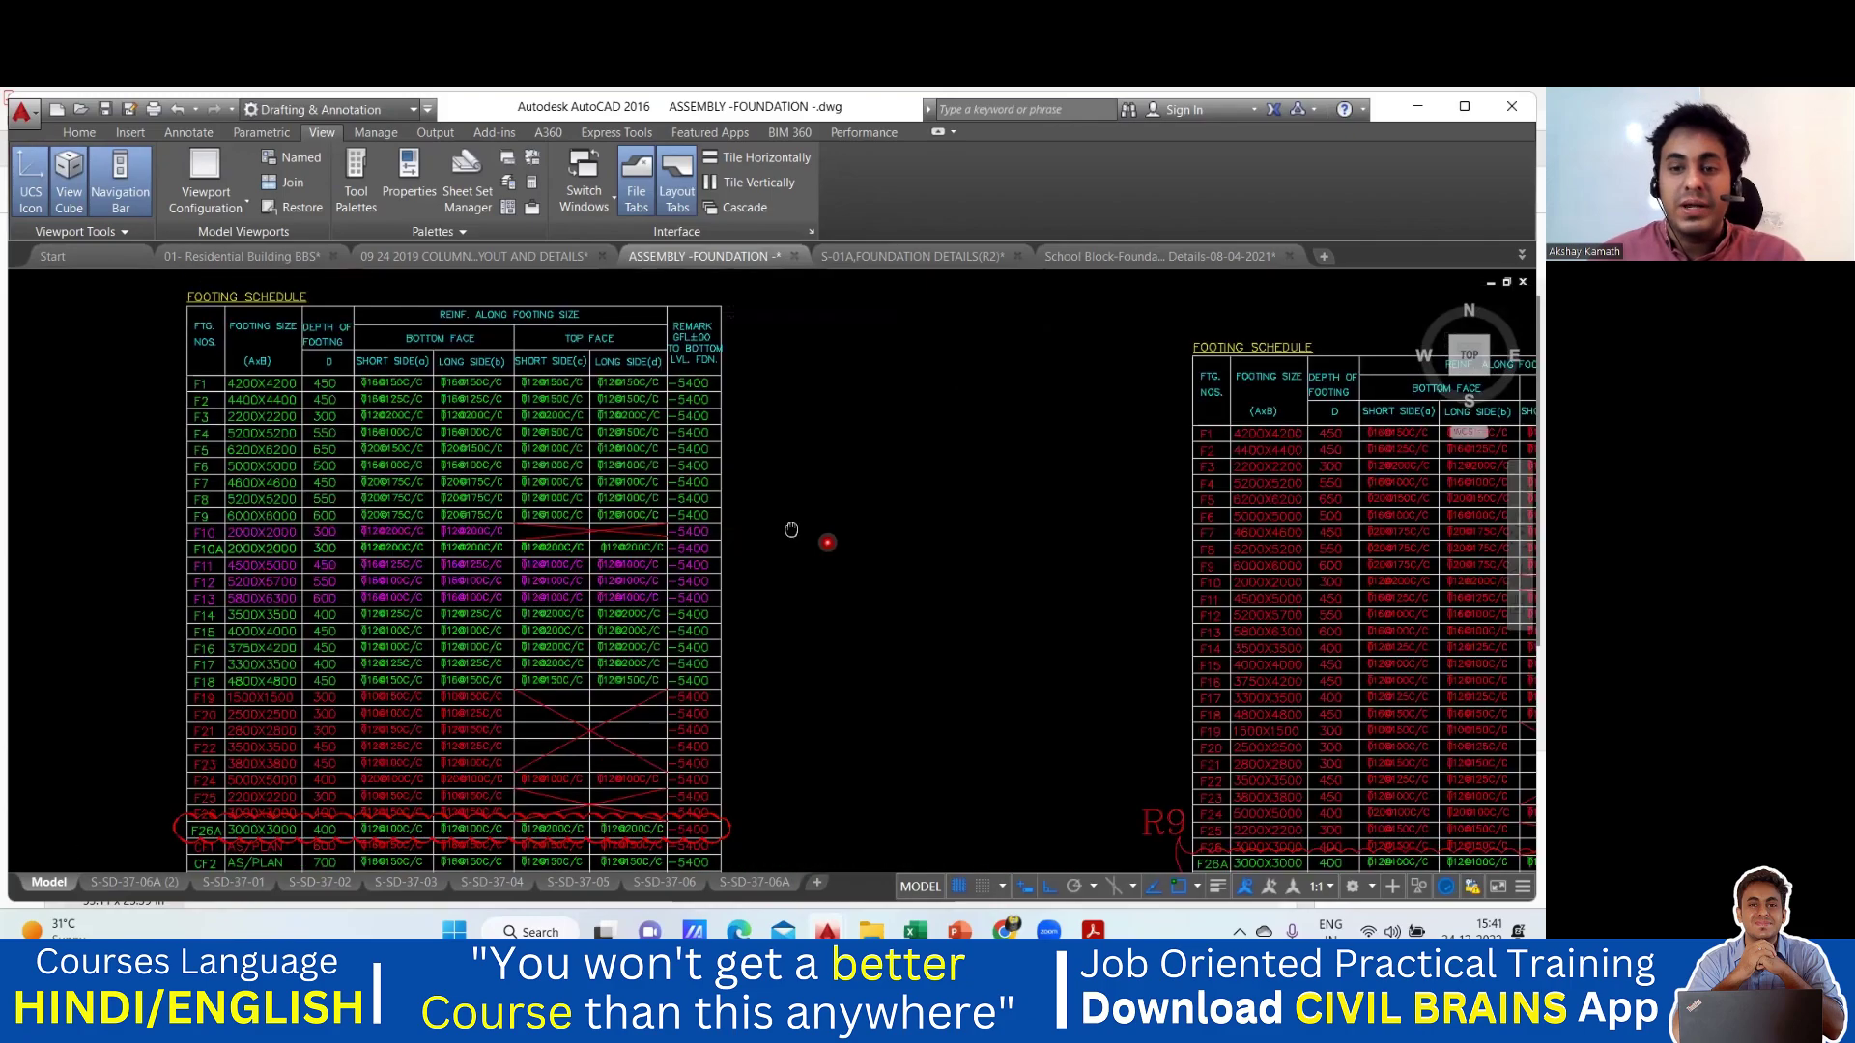
scroll(807, 521, "down", 4)
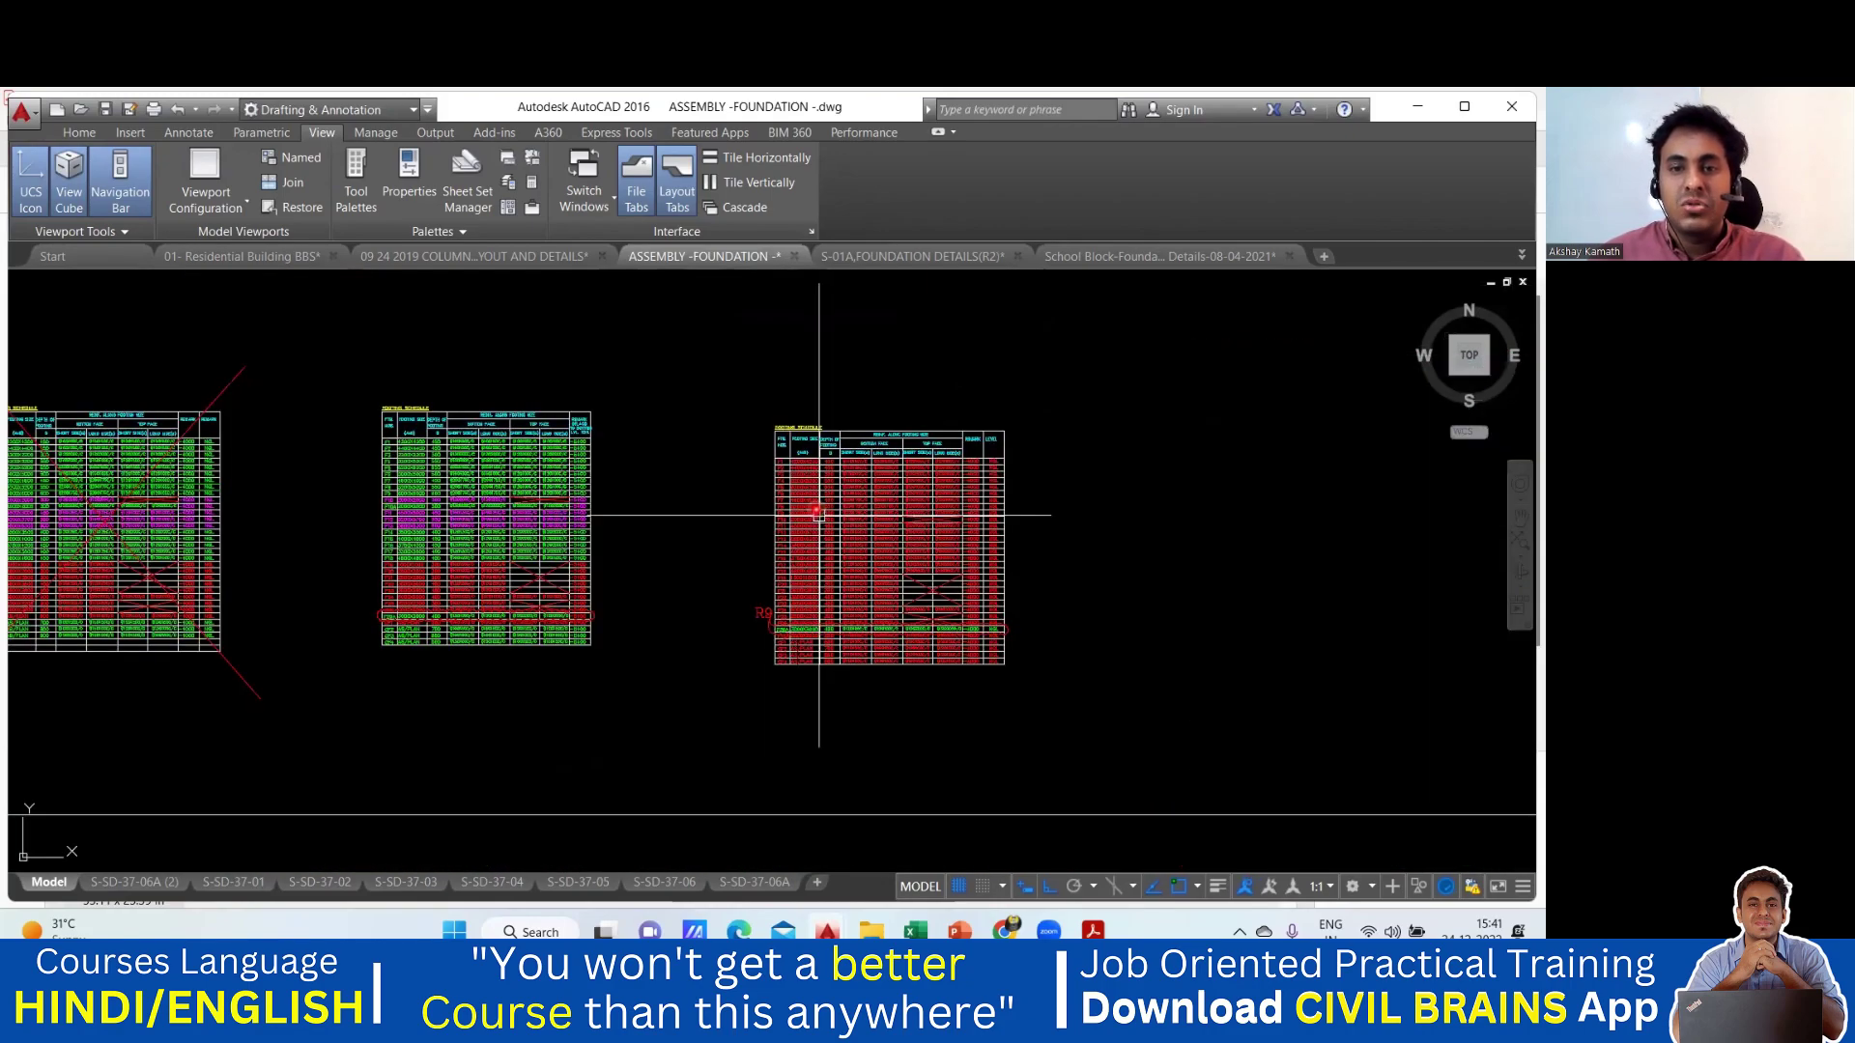
Step: Switch to the S-01A foundation details drawing and examine the foundation plan's footing layout and tags
left_click(930, 257)
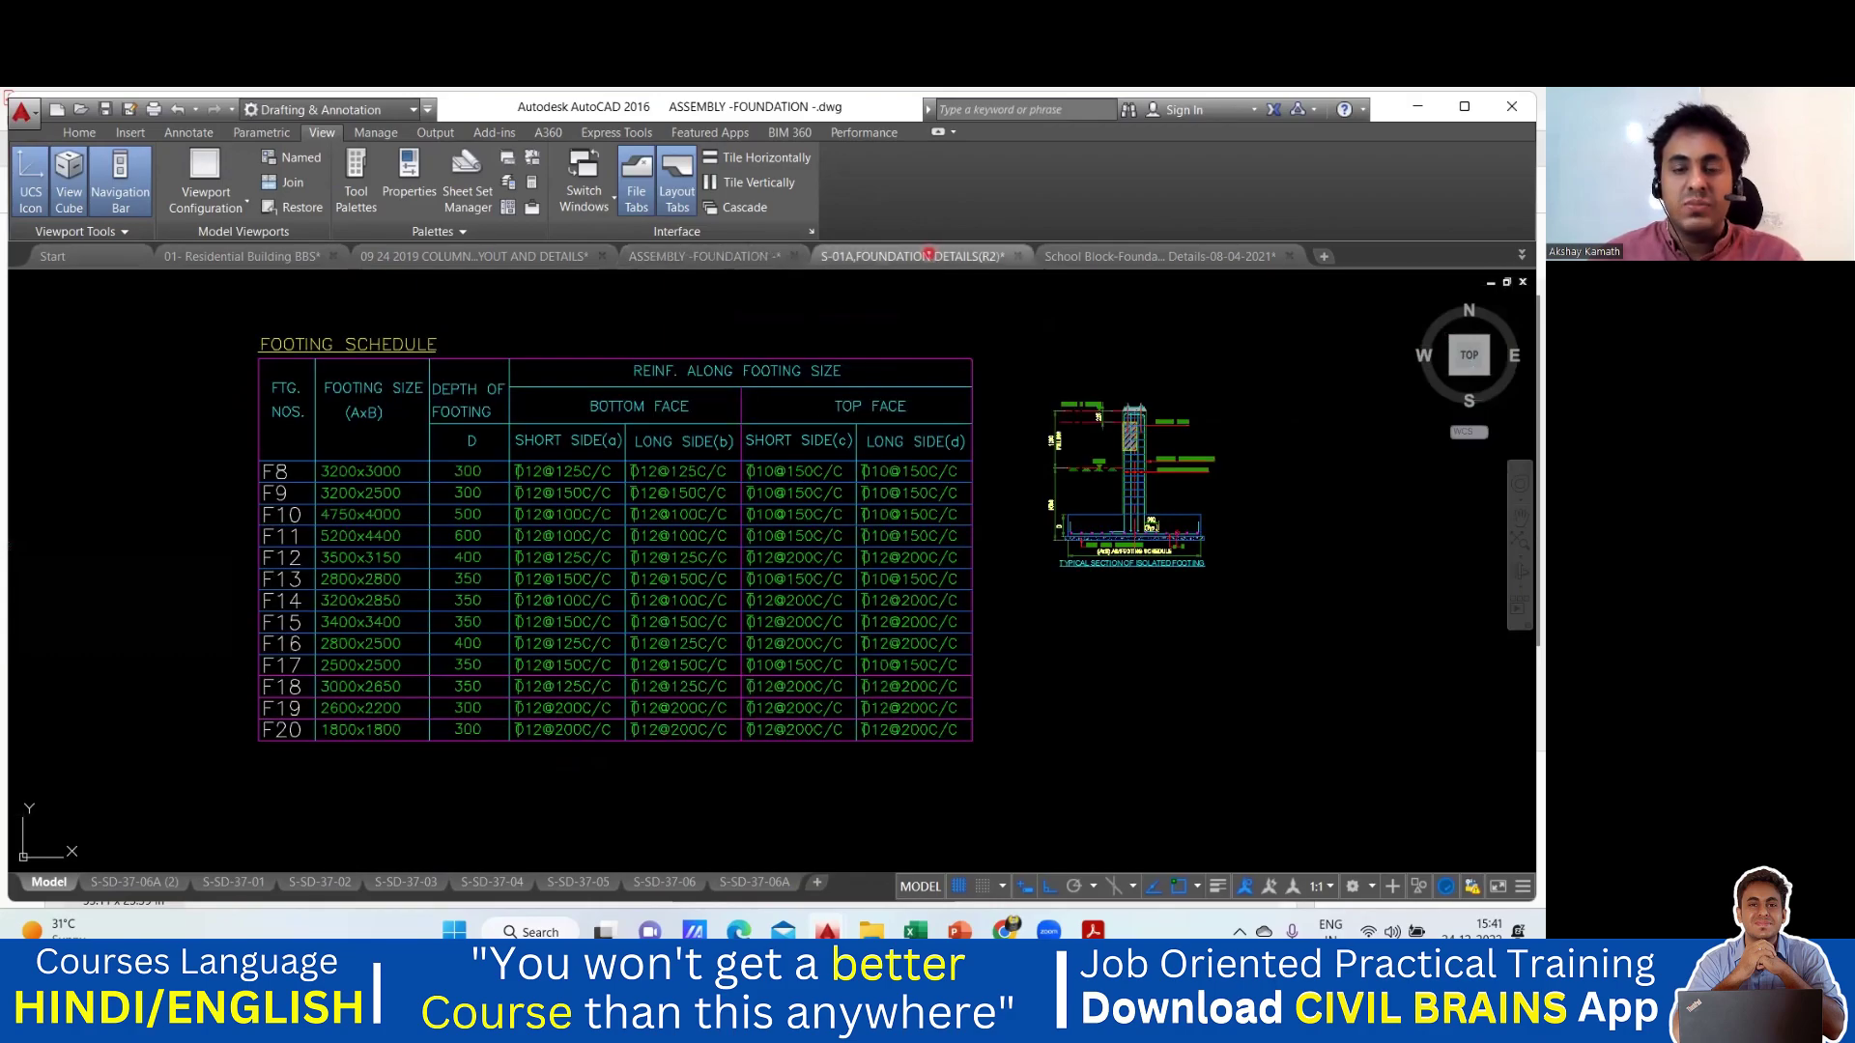
scroll(781, 607, "down", 4)
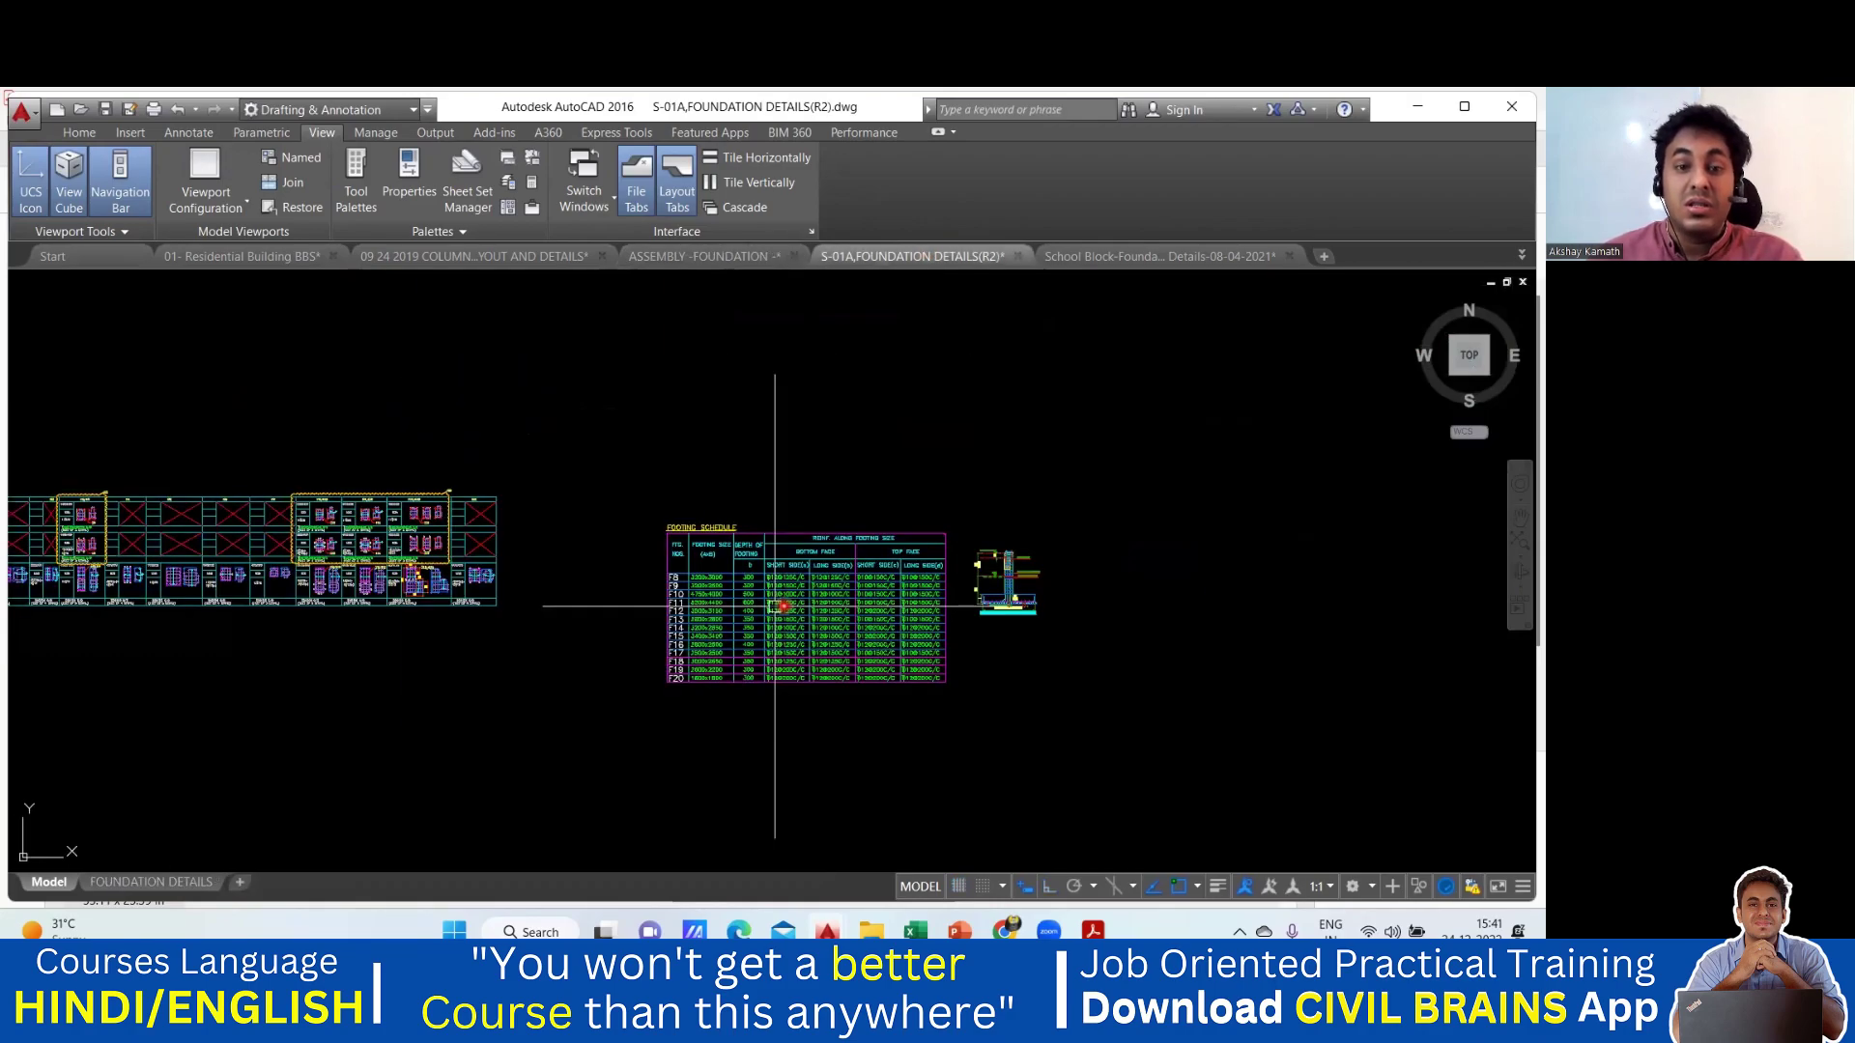
scroll(763, 611, "down", 3)
scroll(695, 734, "up", 4)
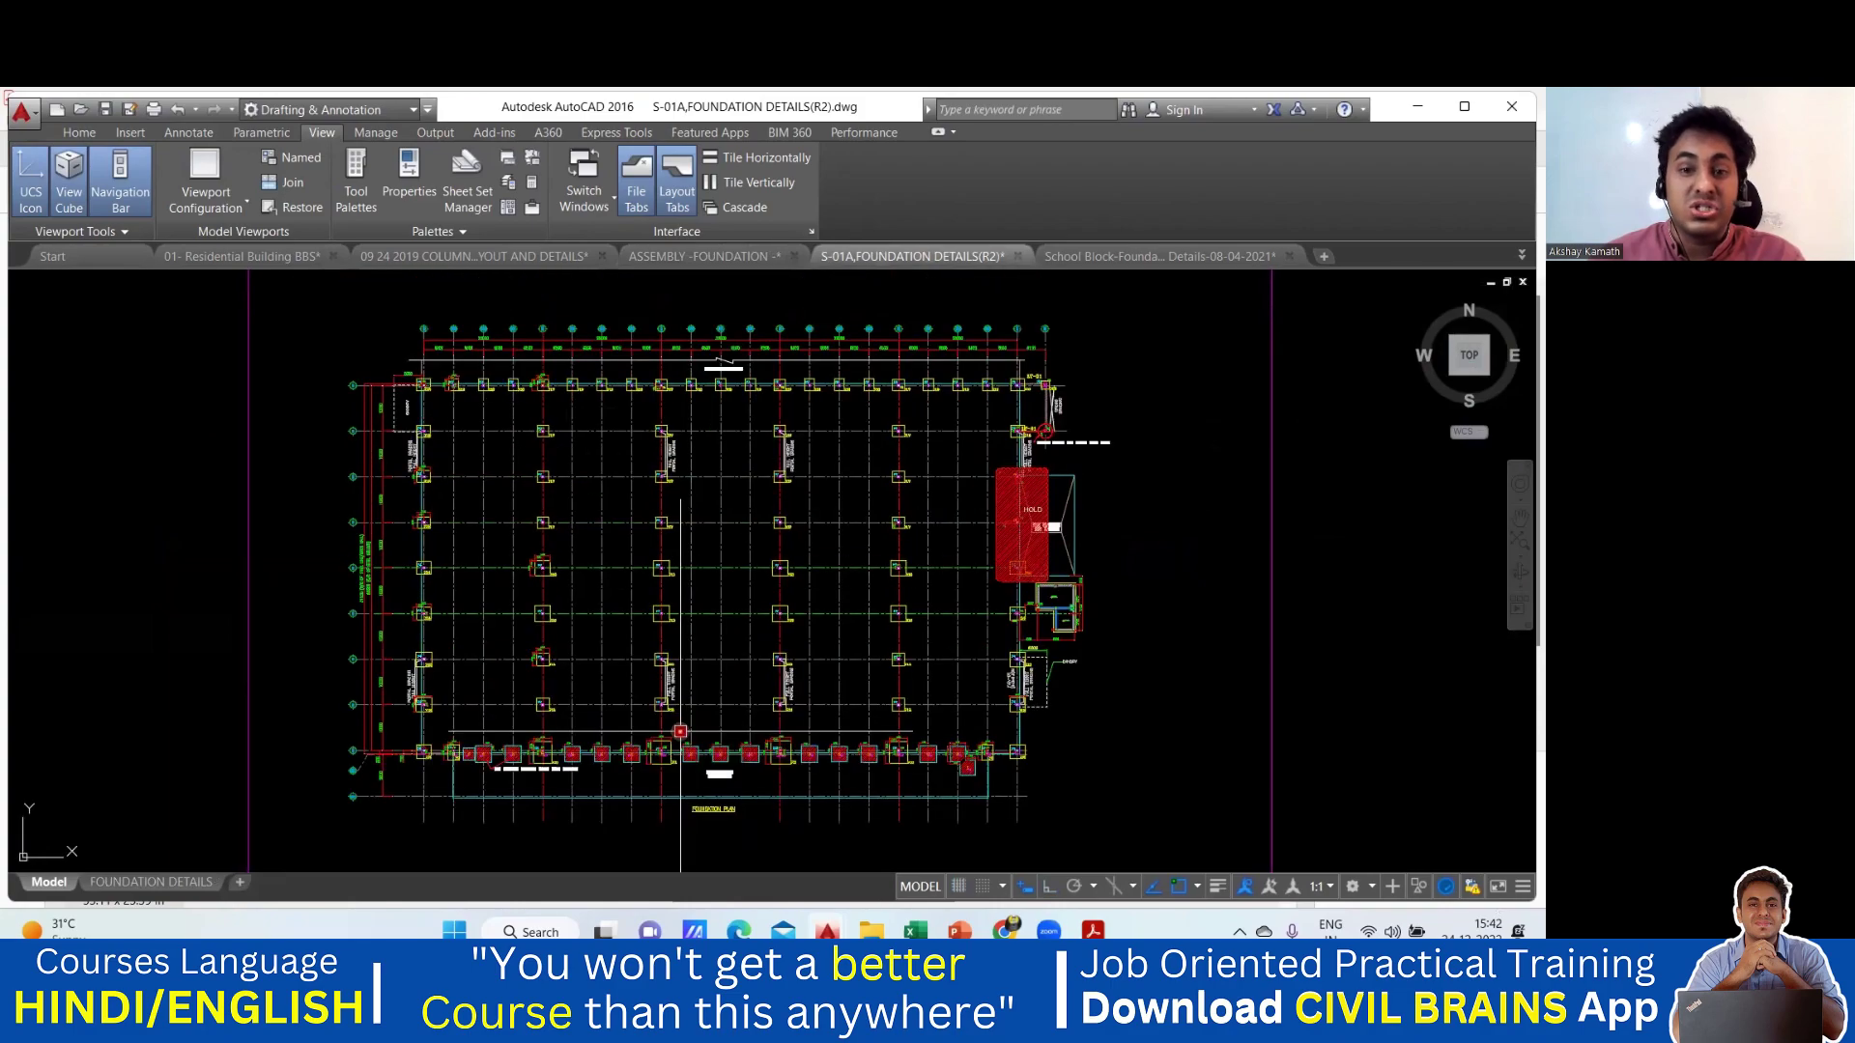
scroll(689, 603, "up", 3)
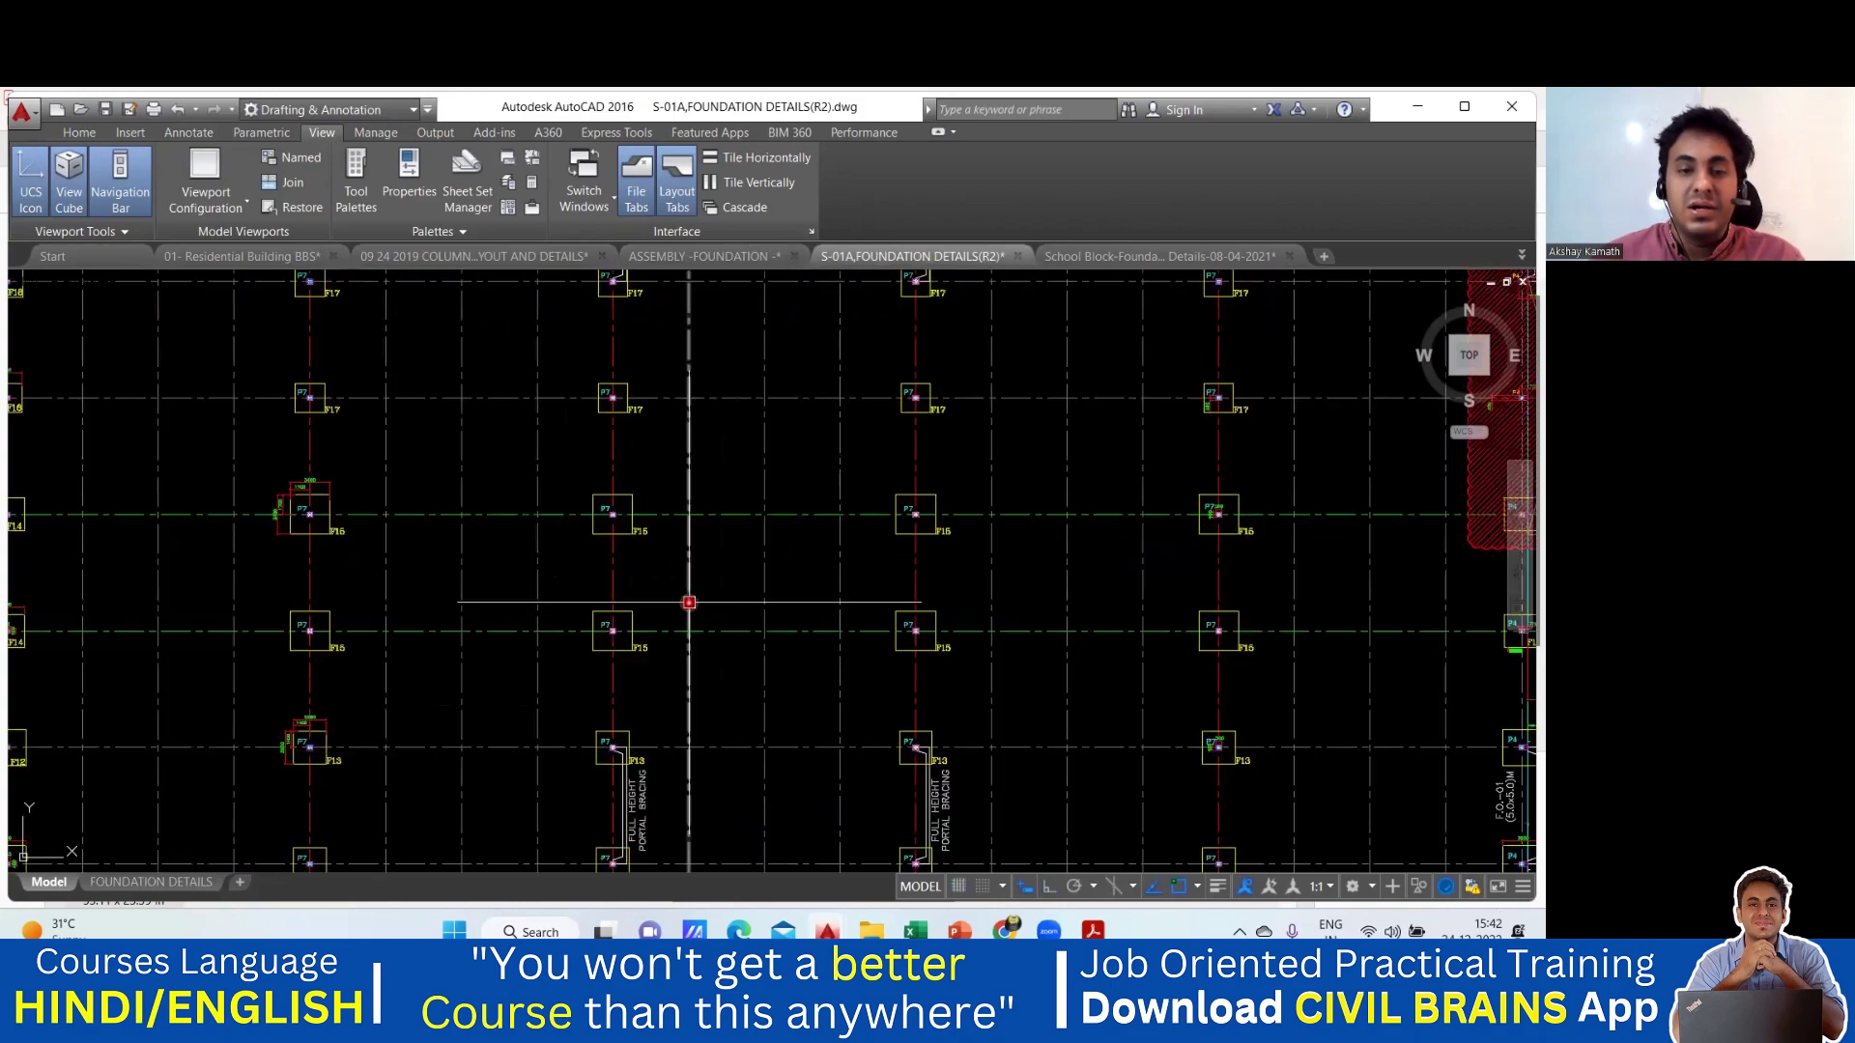
scroll(919, 414, "down", 7)
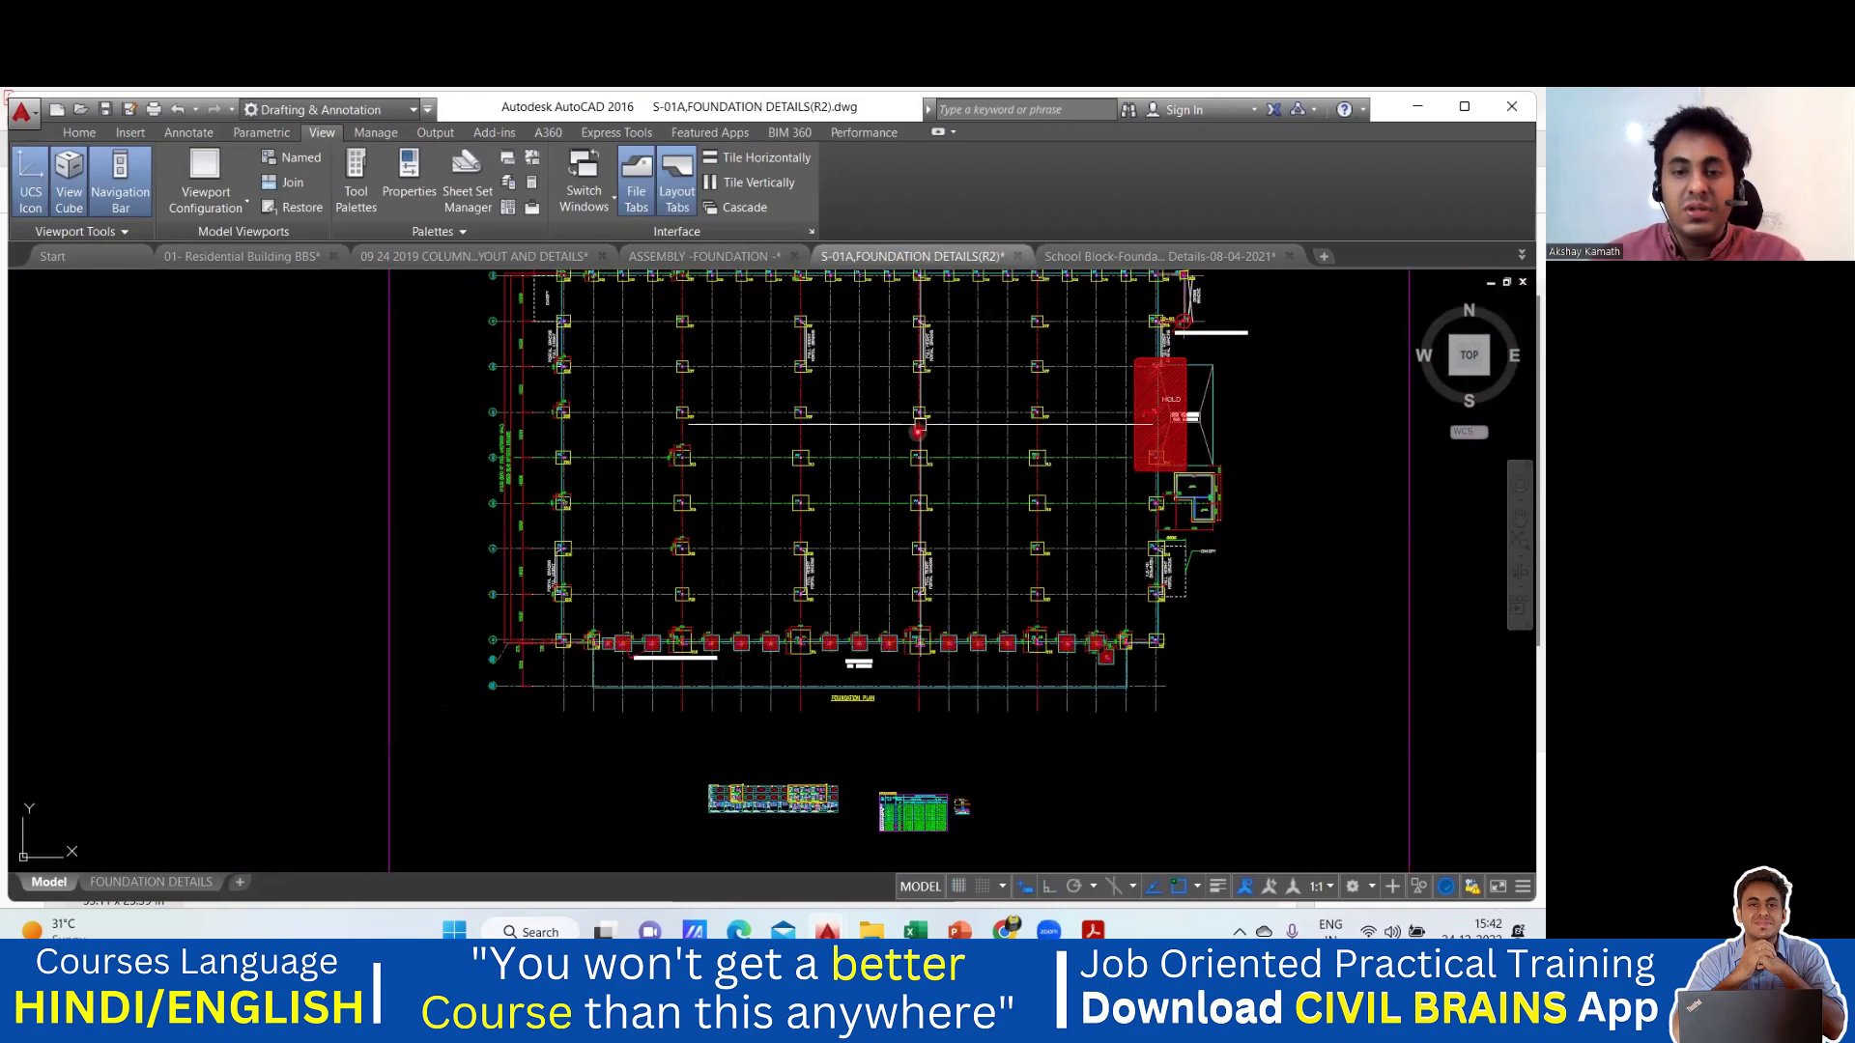
Step: Read the footing schedule for F8 to F20, covering sizes, depths and short and long side bars at both faces
scroll(812, 523, "up", 8)
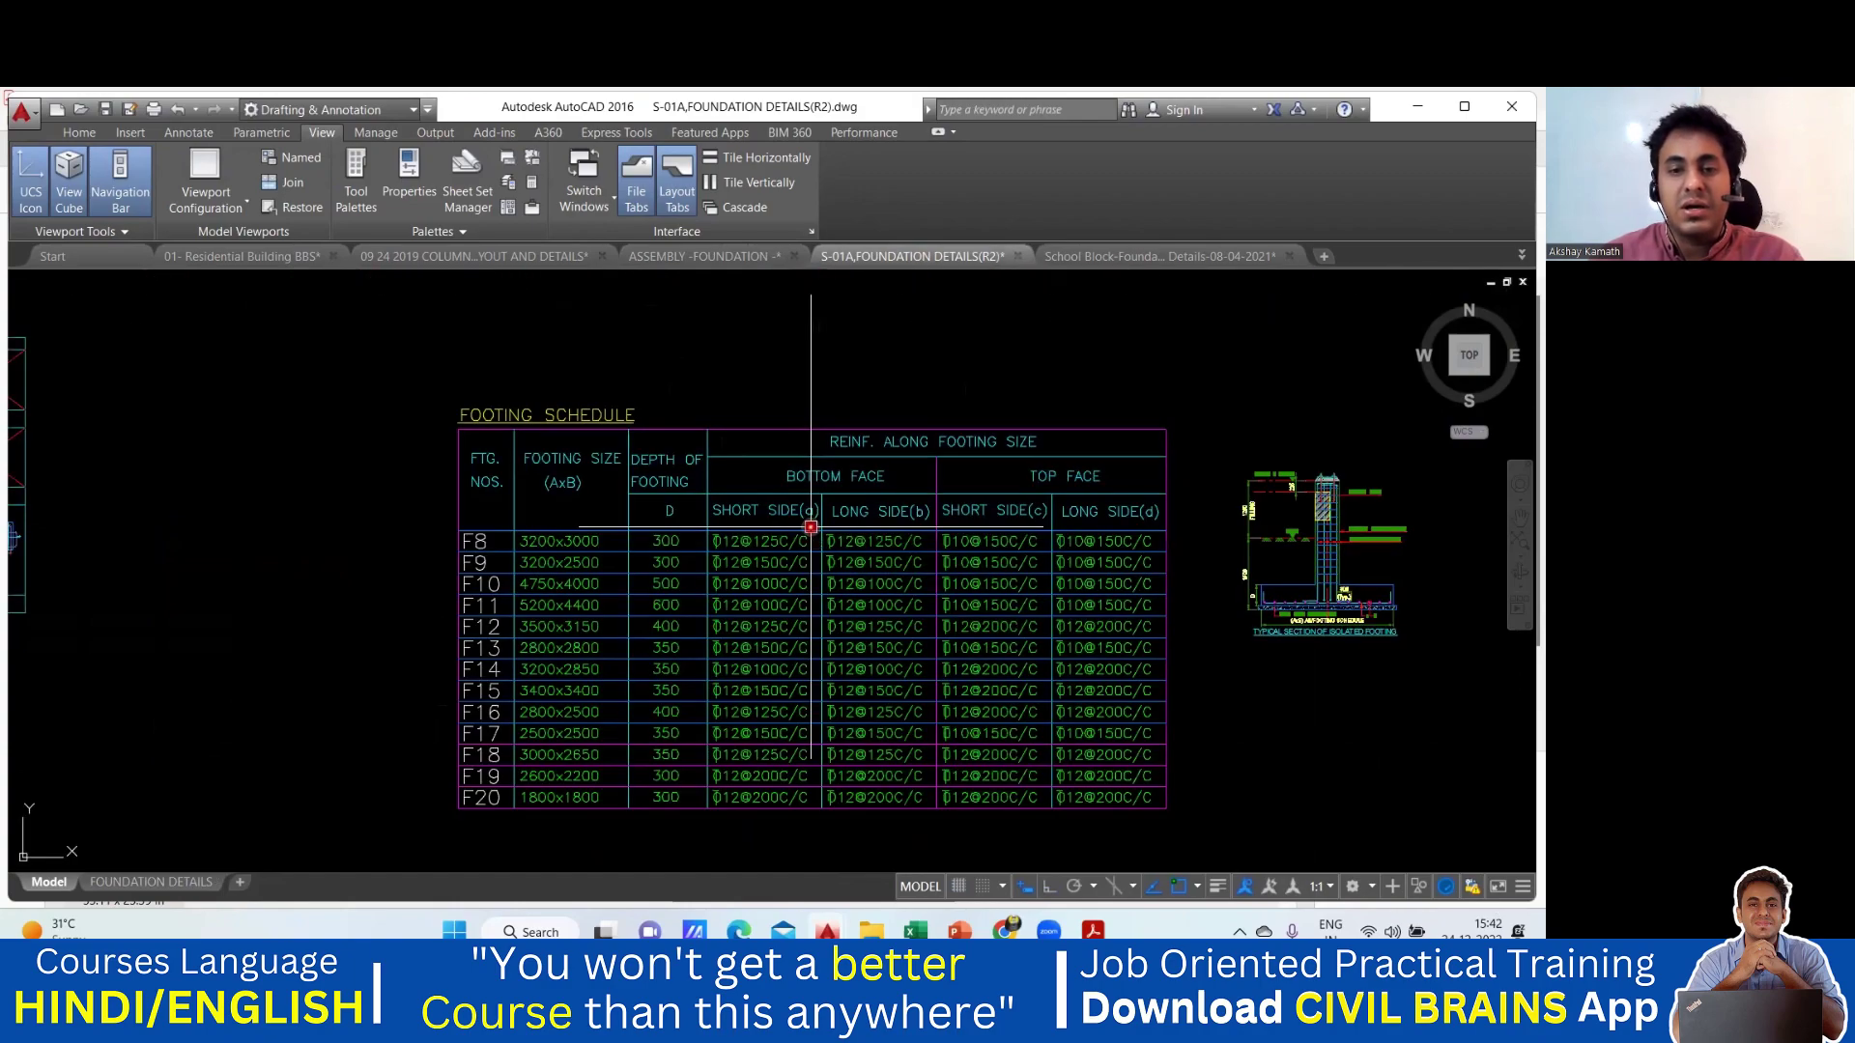
middle_click_drag(810, 528, 752, 505)
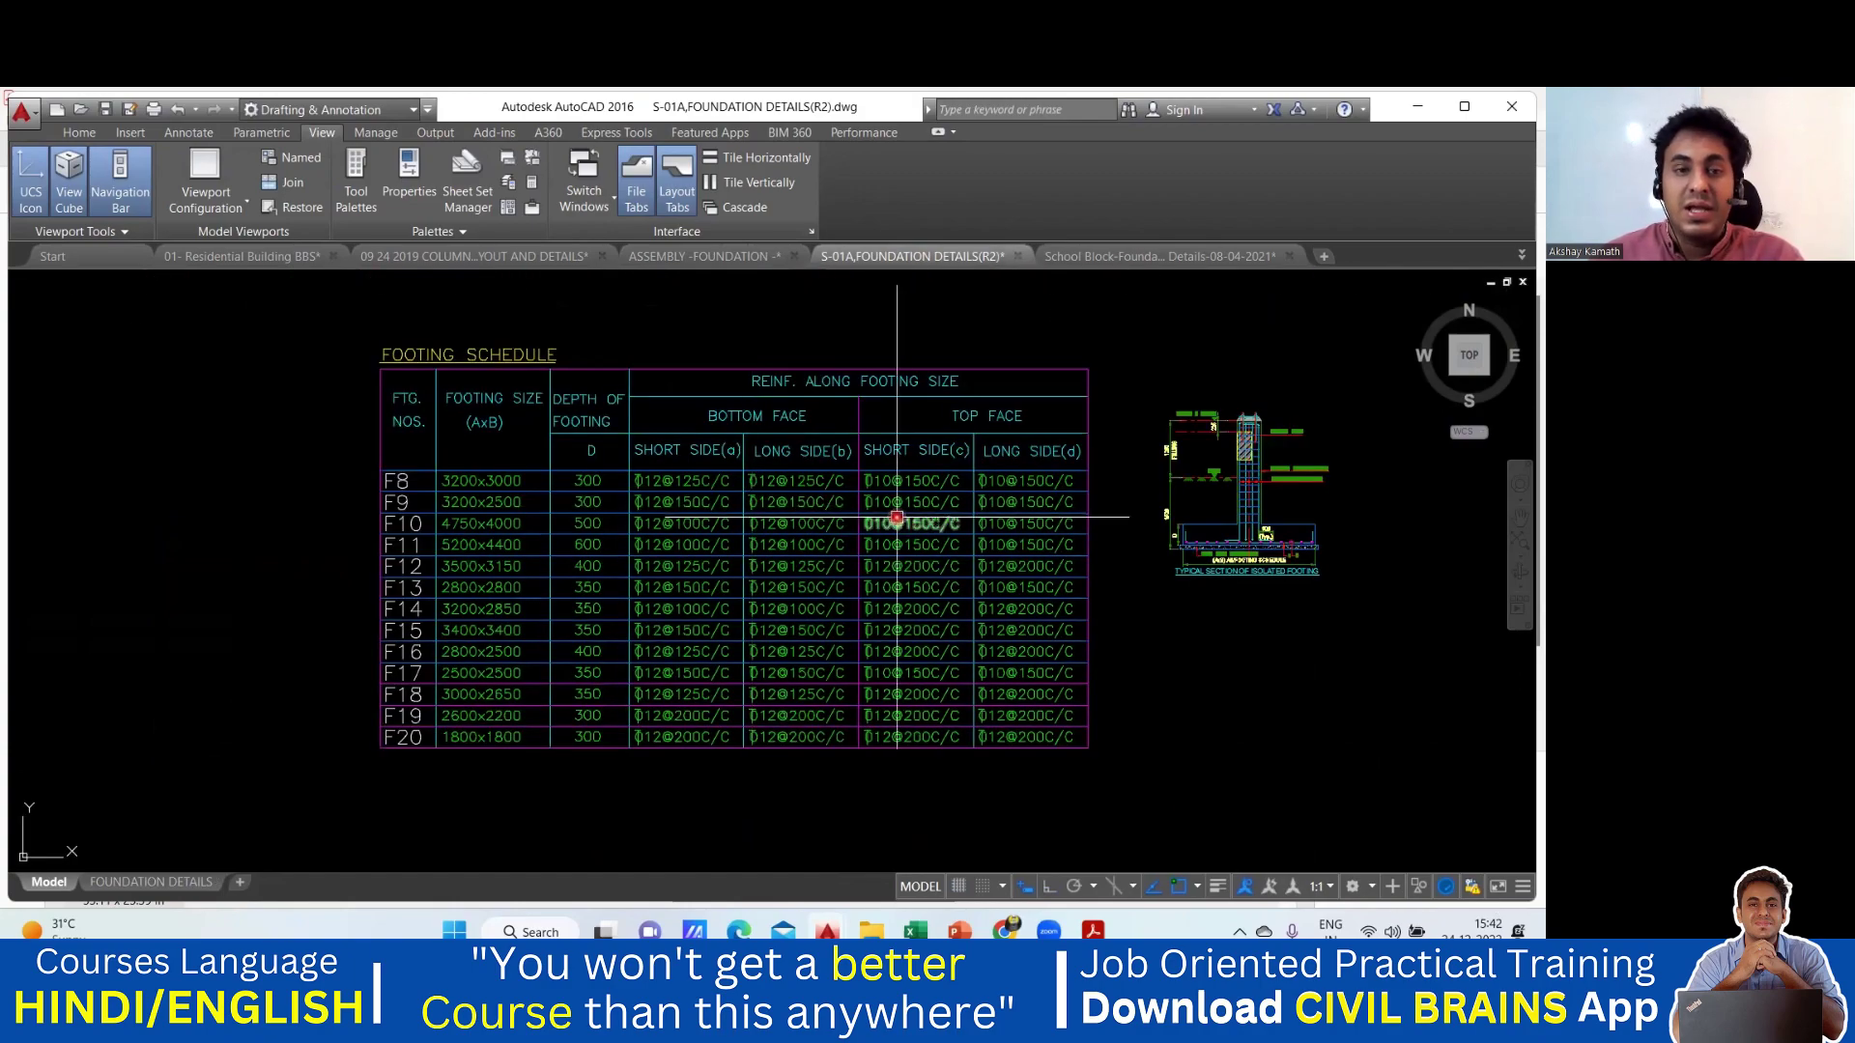
mouse_move(888, 510)
middle_mouse_down()
mouse_move(849, 488)
mouse_move(871, 494)
middle_mouse_up()
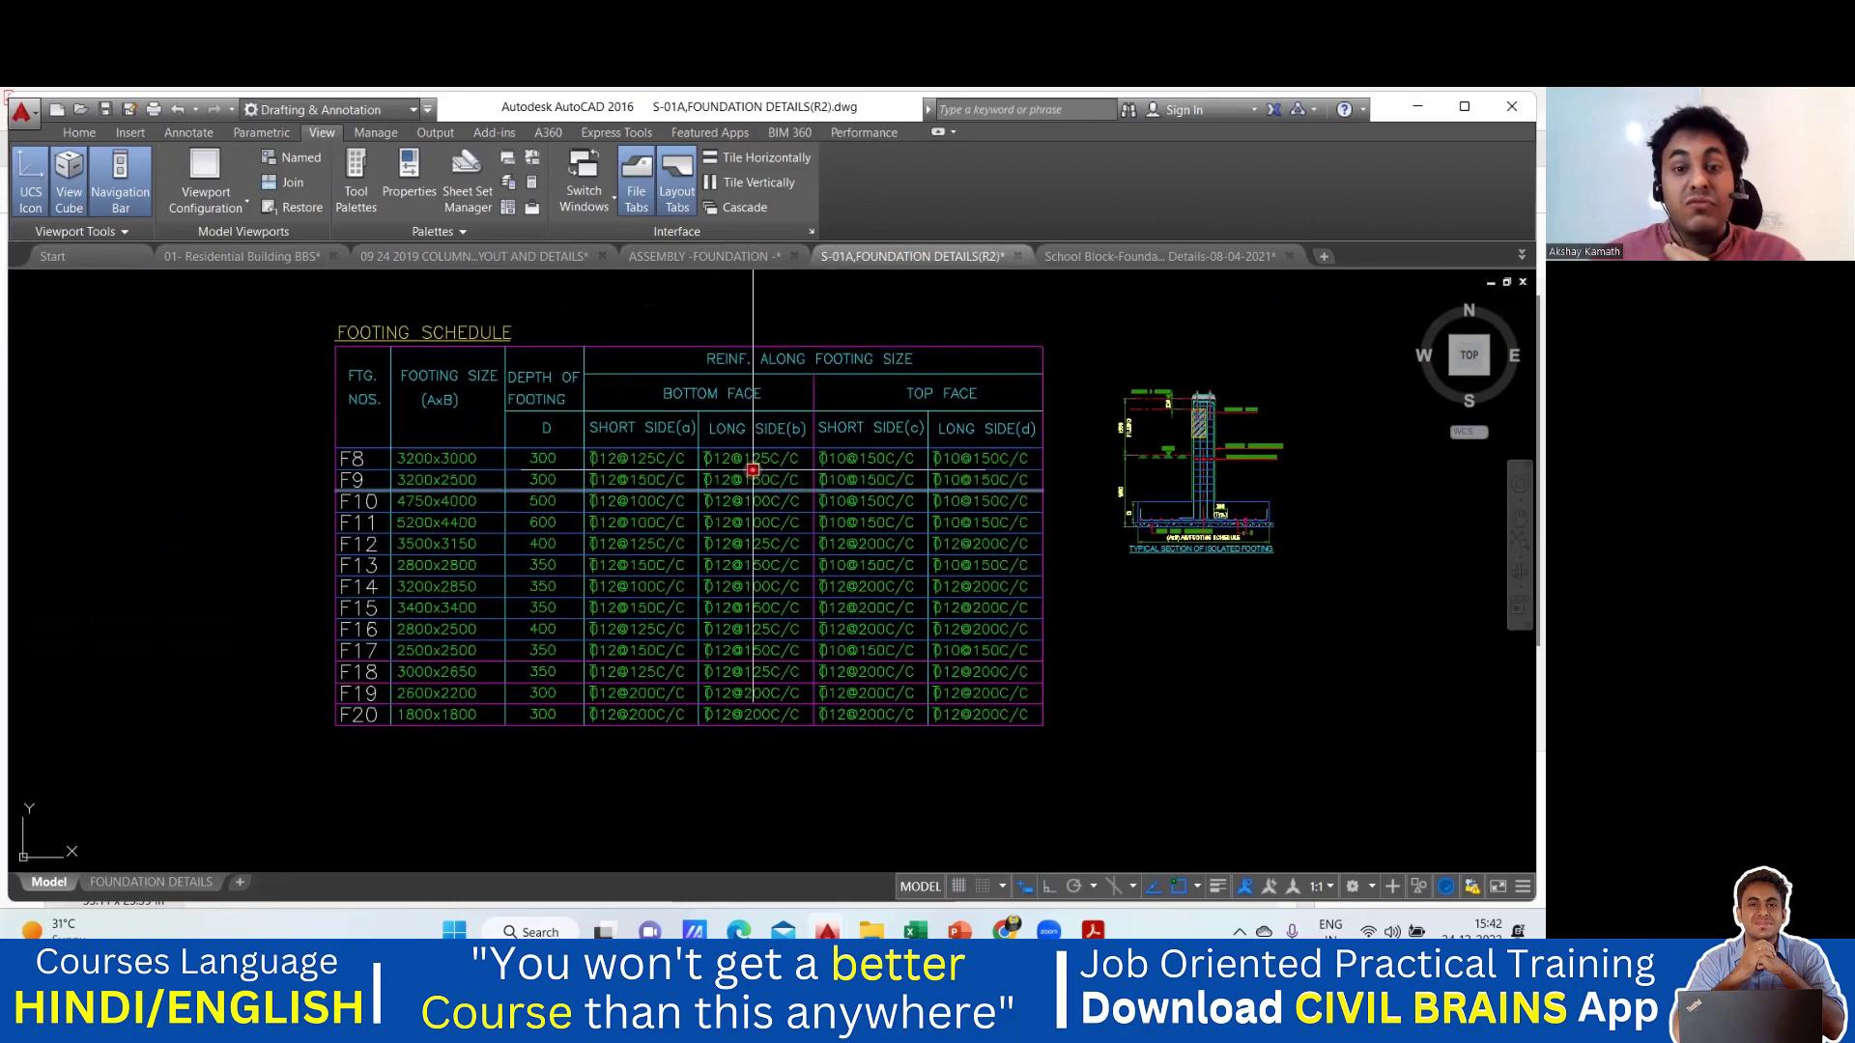
scroll(744, 491, "up", 2)
middle_click_drag(553, 454, 591, 533)
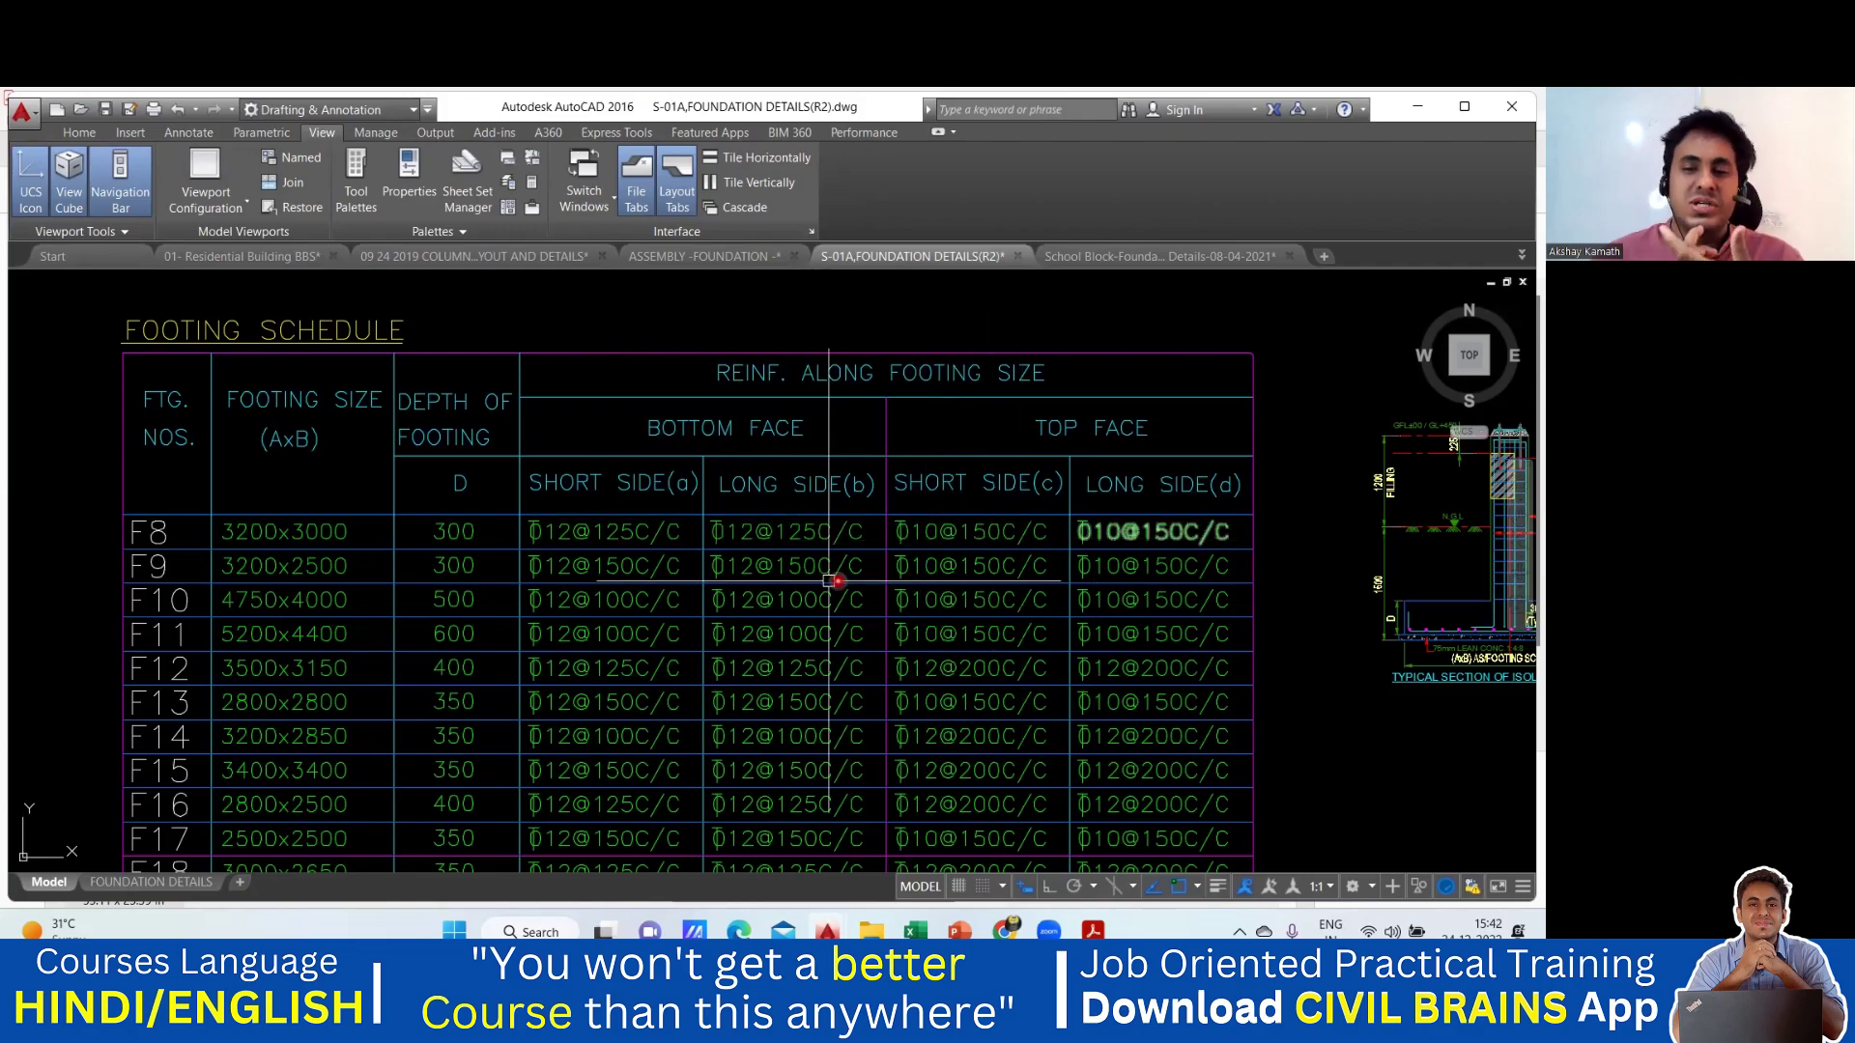
scroll(998, 606, "down", 2)
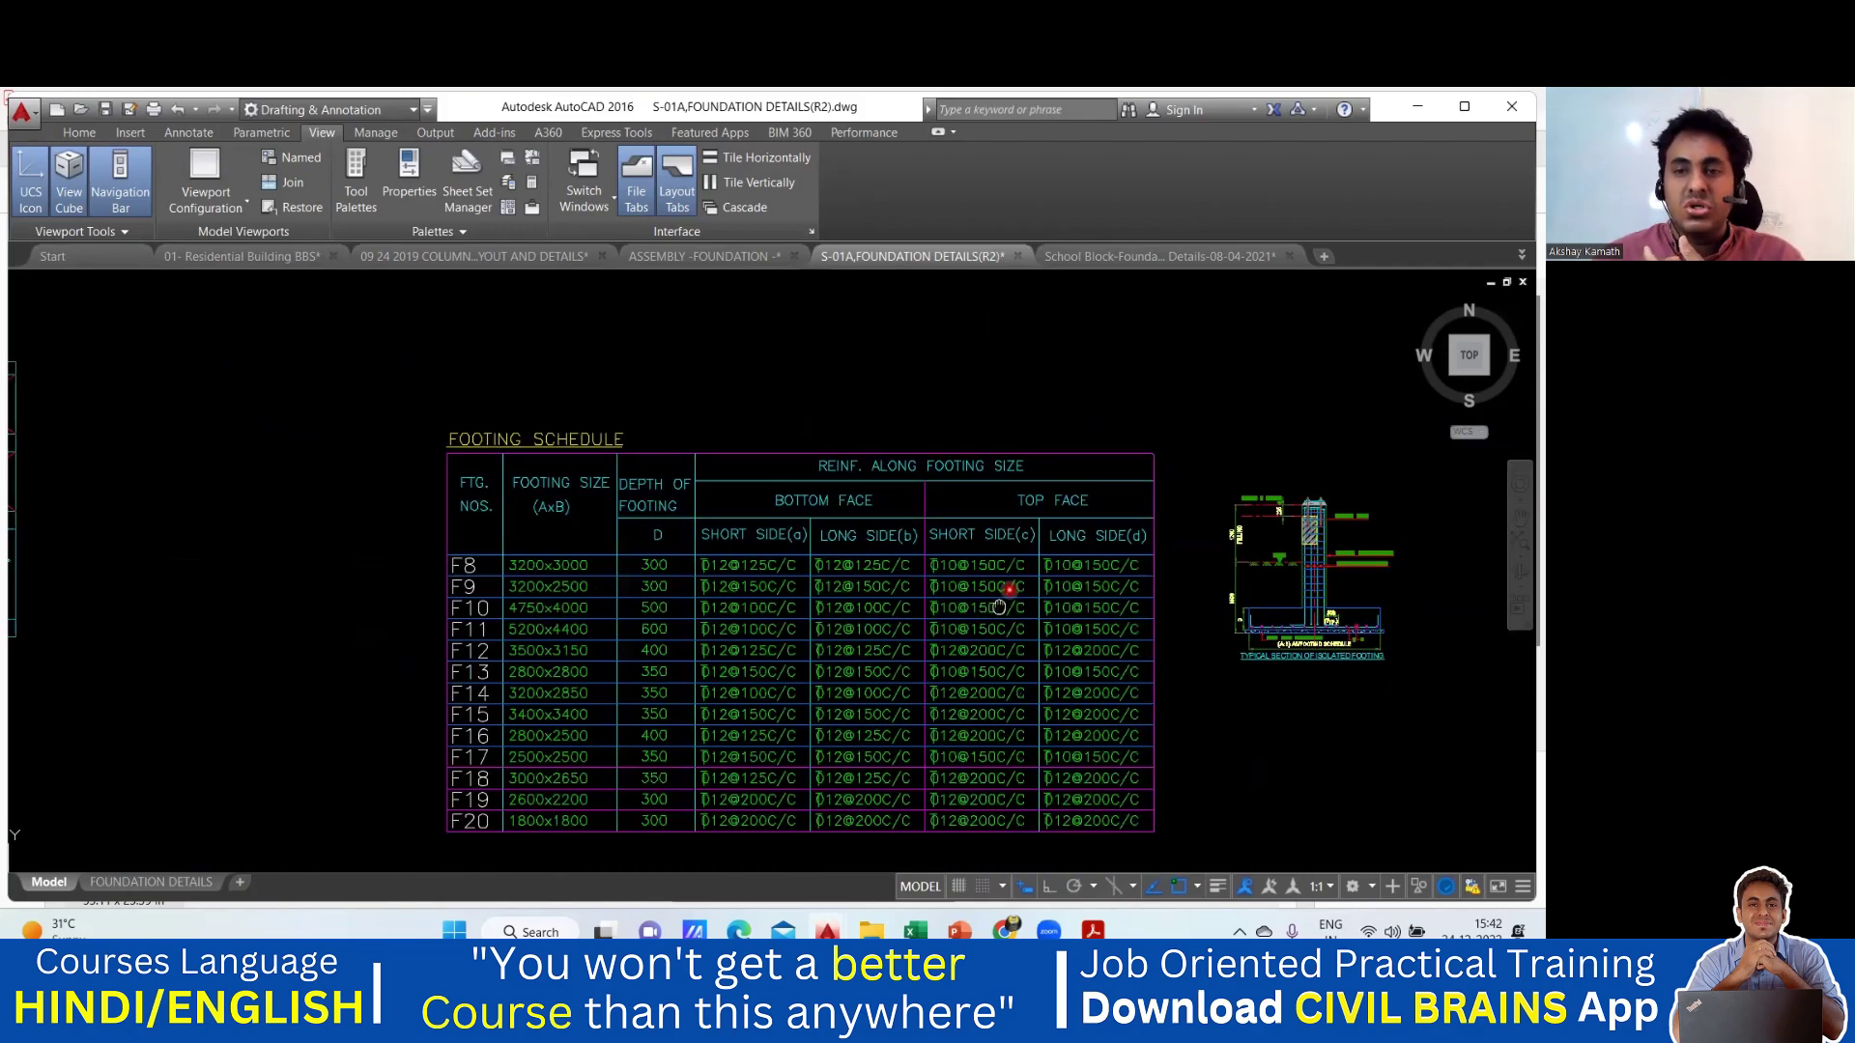
Step: Switch to the School Block-Foundation Details drawing and examine the isolated and combined footings in its foundation plan
left_click(1120, 254)
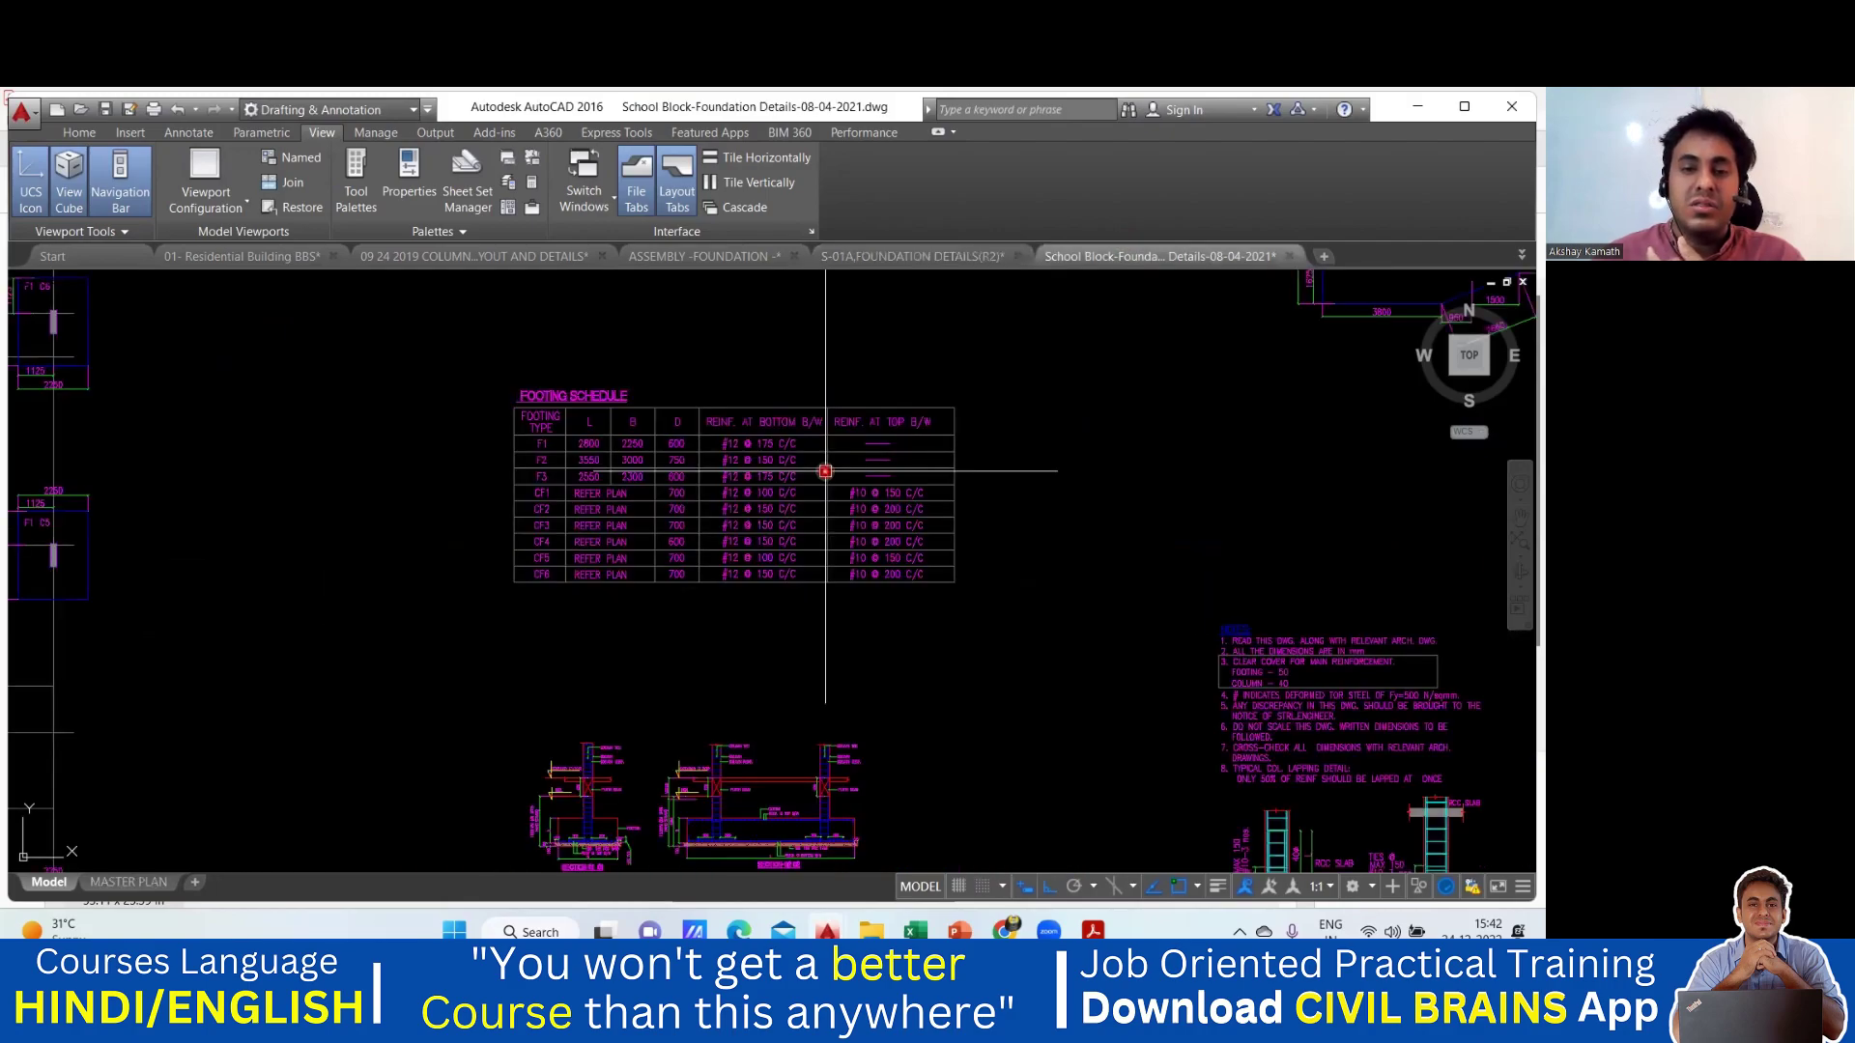
scroll(825, 471, "down", 5)
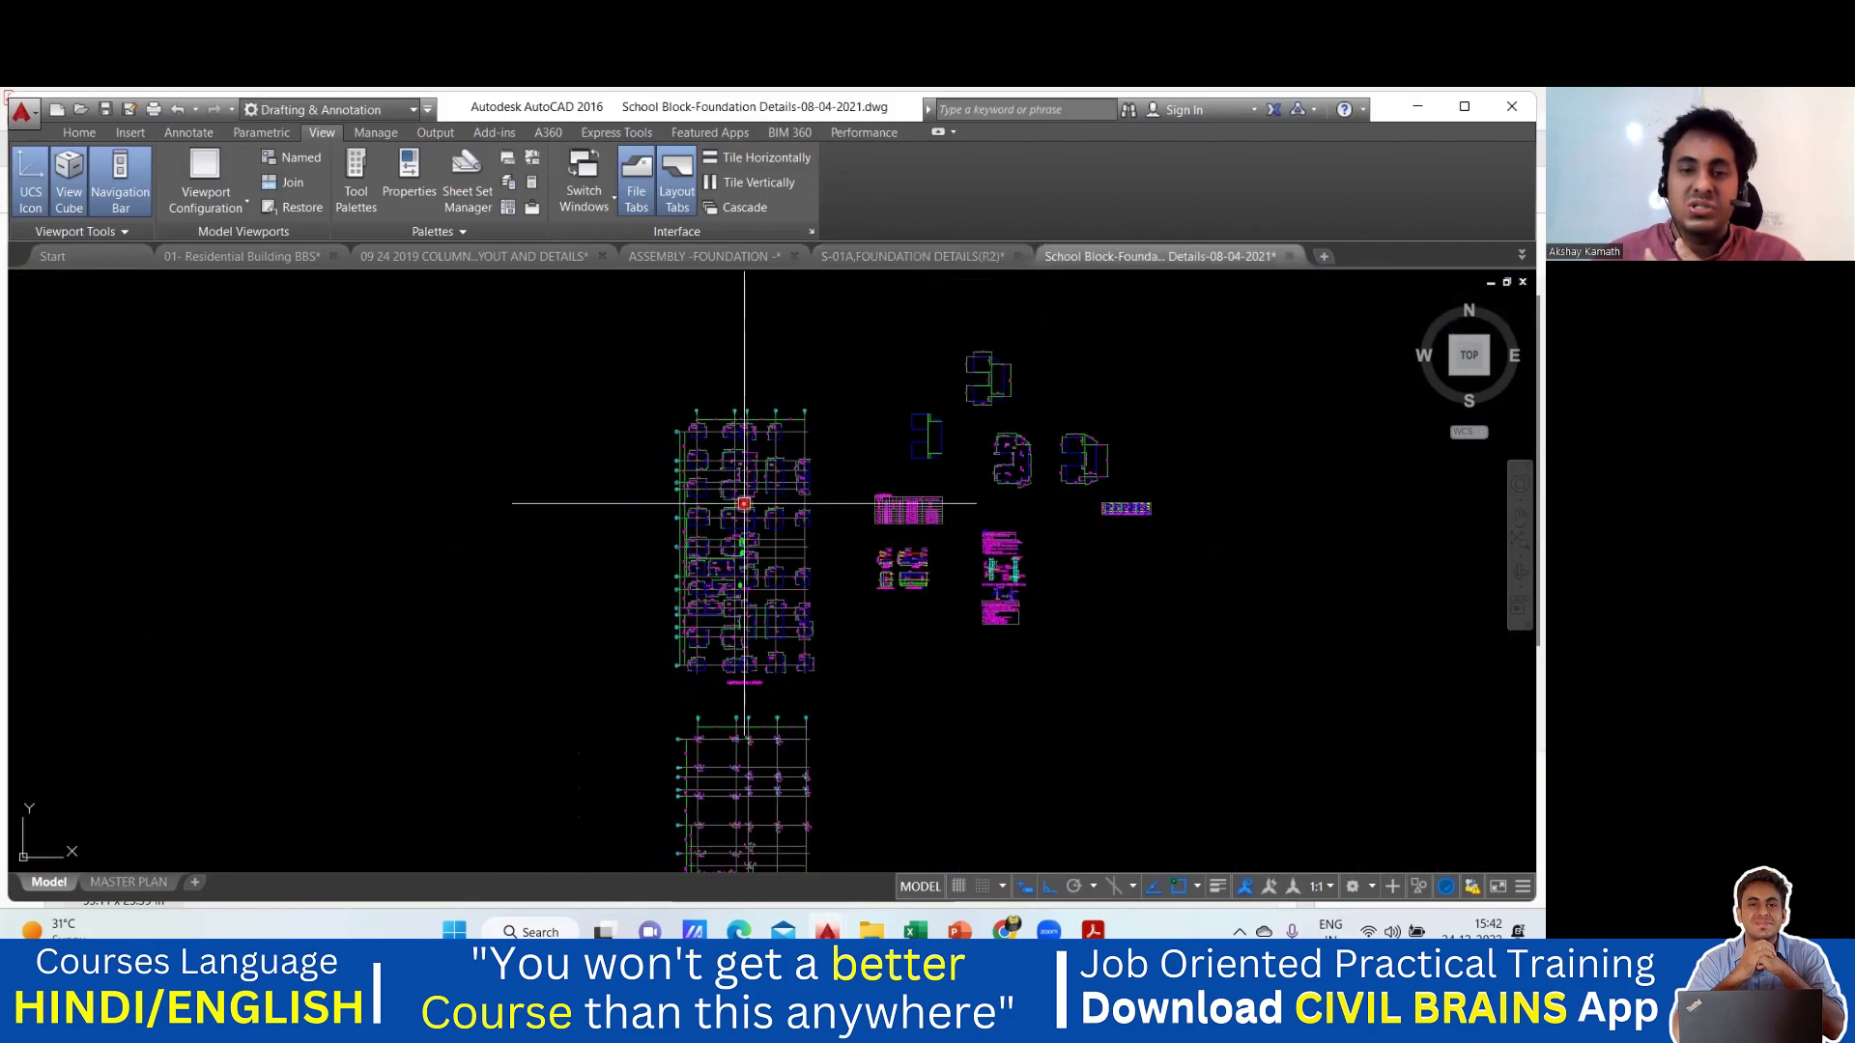
scroll(748, 451, "up", 6)
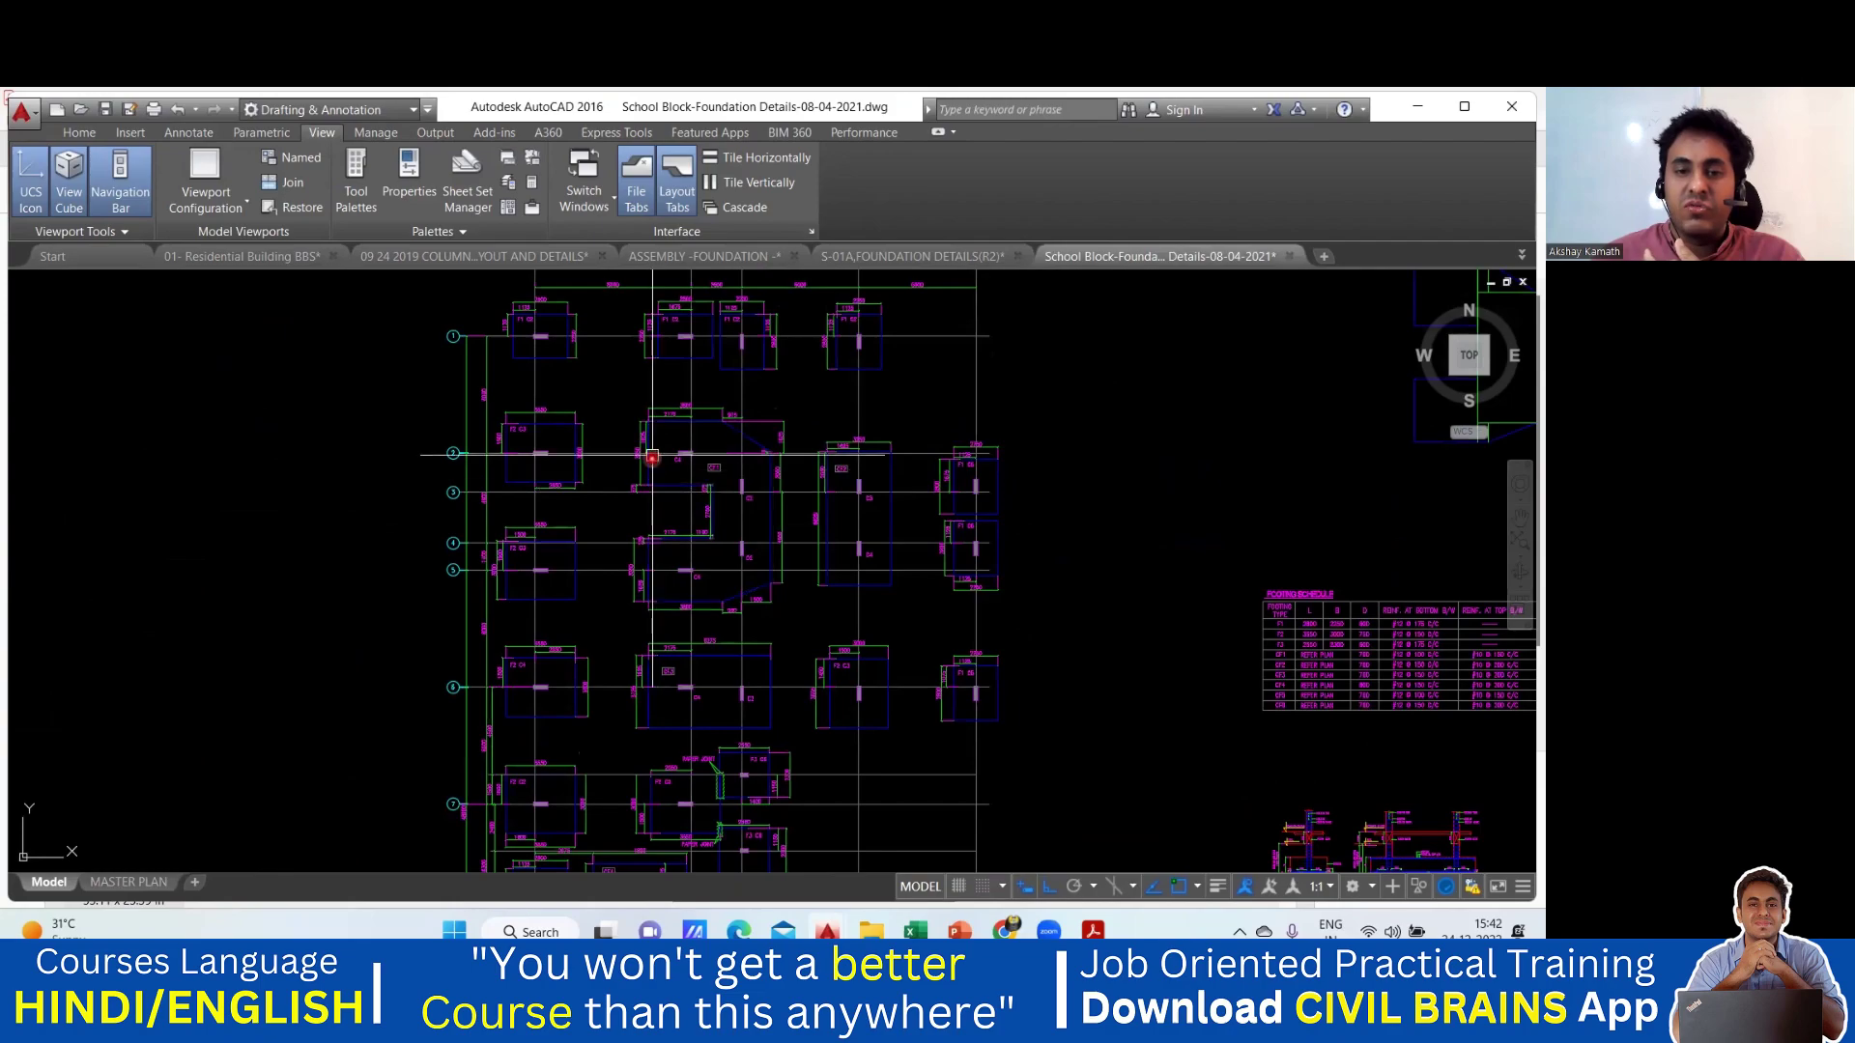
scroll(774, 539, "down", 2)
scroll(612, 472, "up", 6)
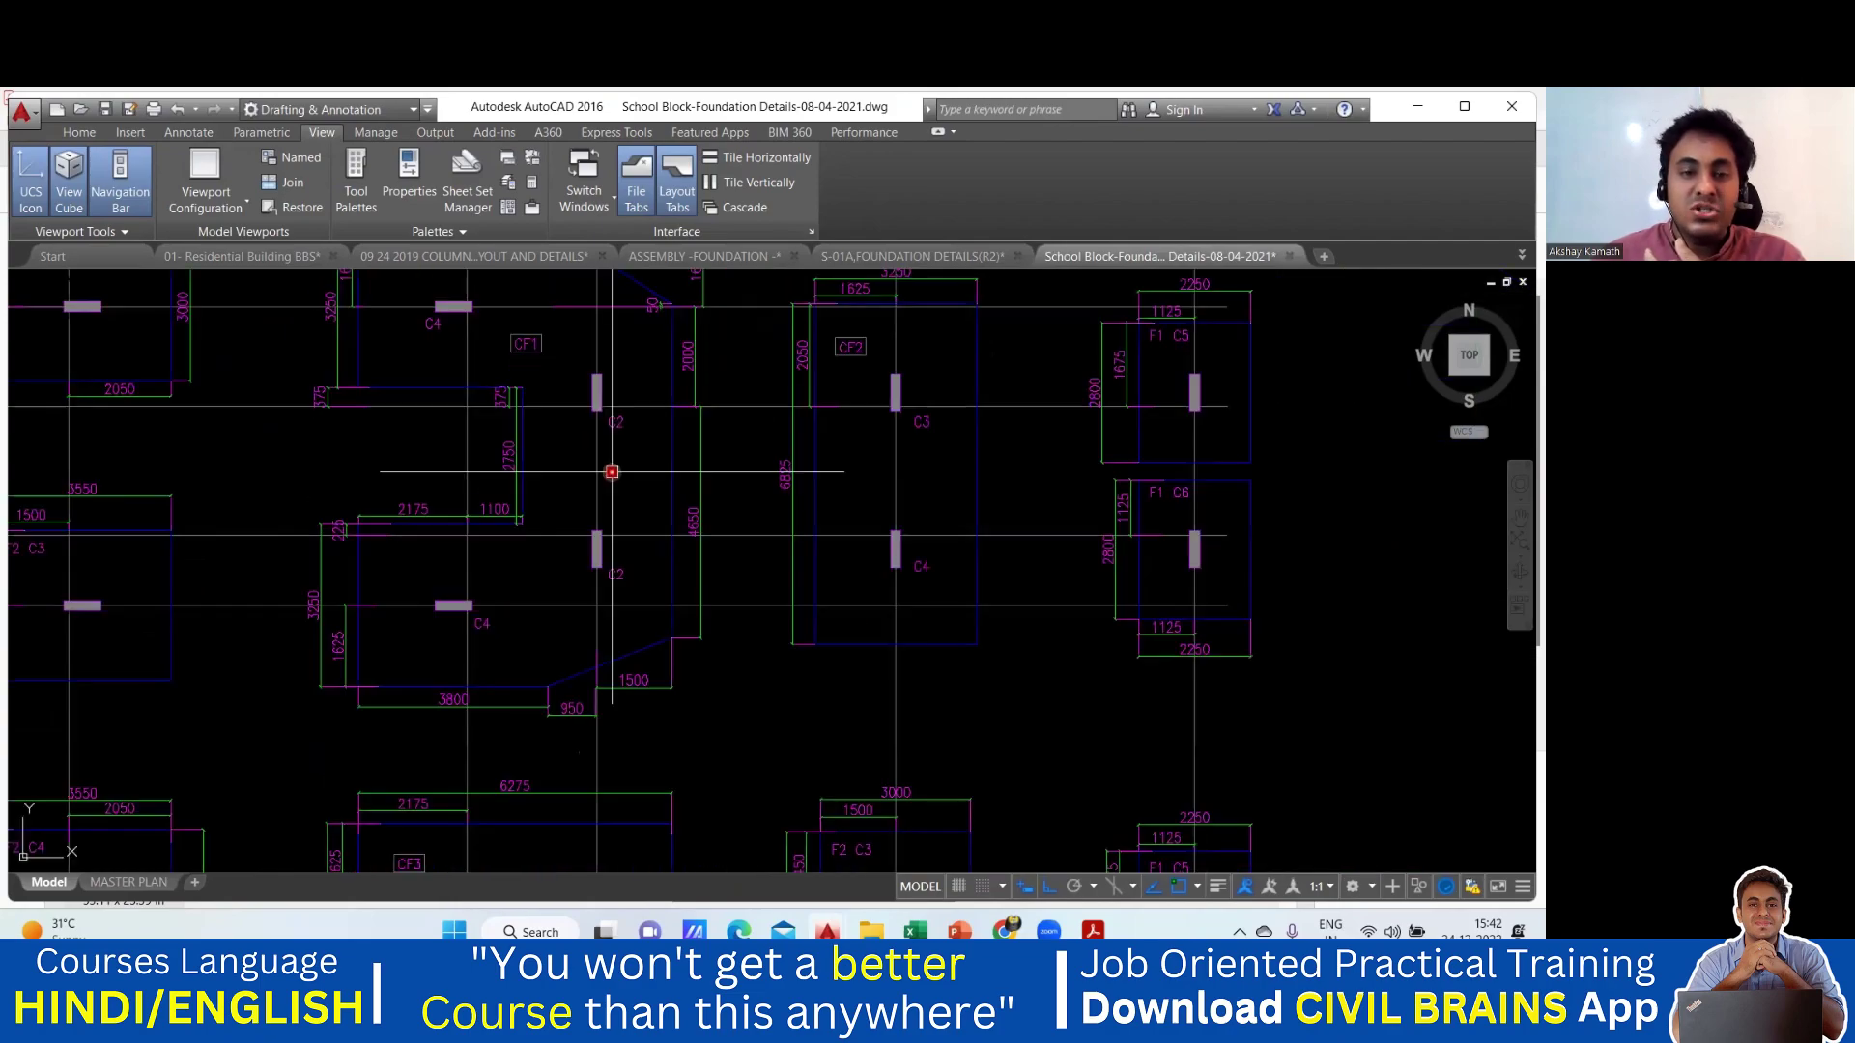
Step: Examine combined footing CF1's irregular outline, its dimensions and the C2 and C4 columns it carries
middle_click_drag(611, 472, 719, 603)
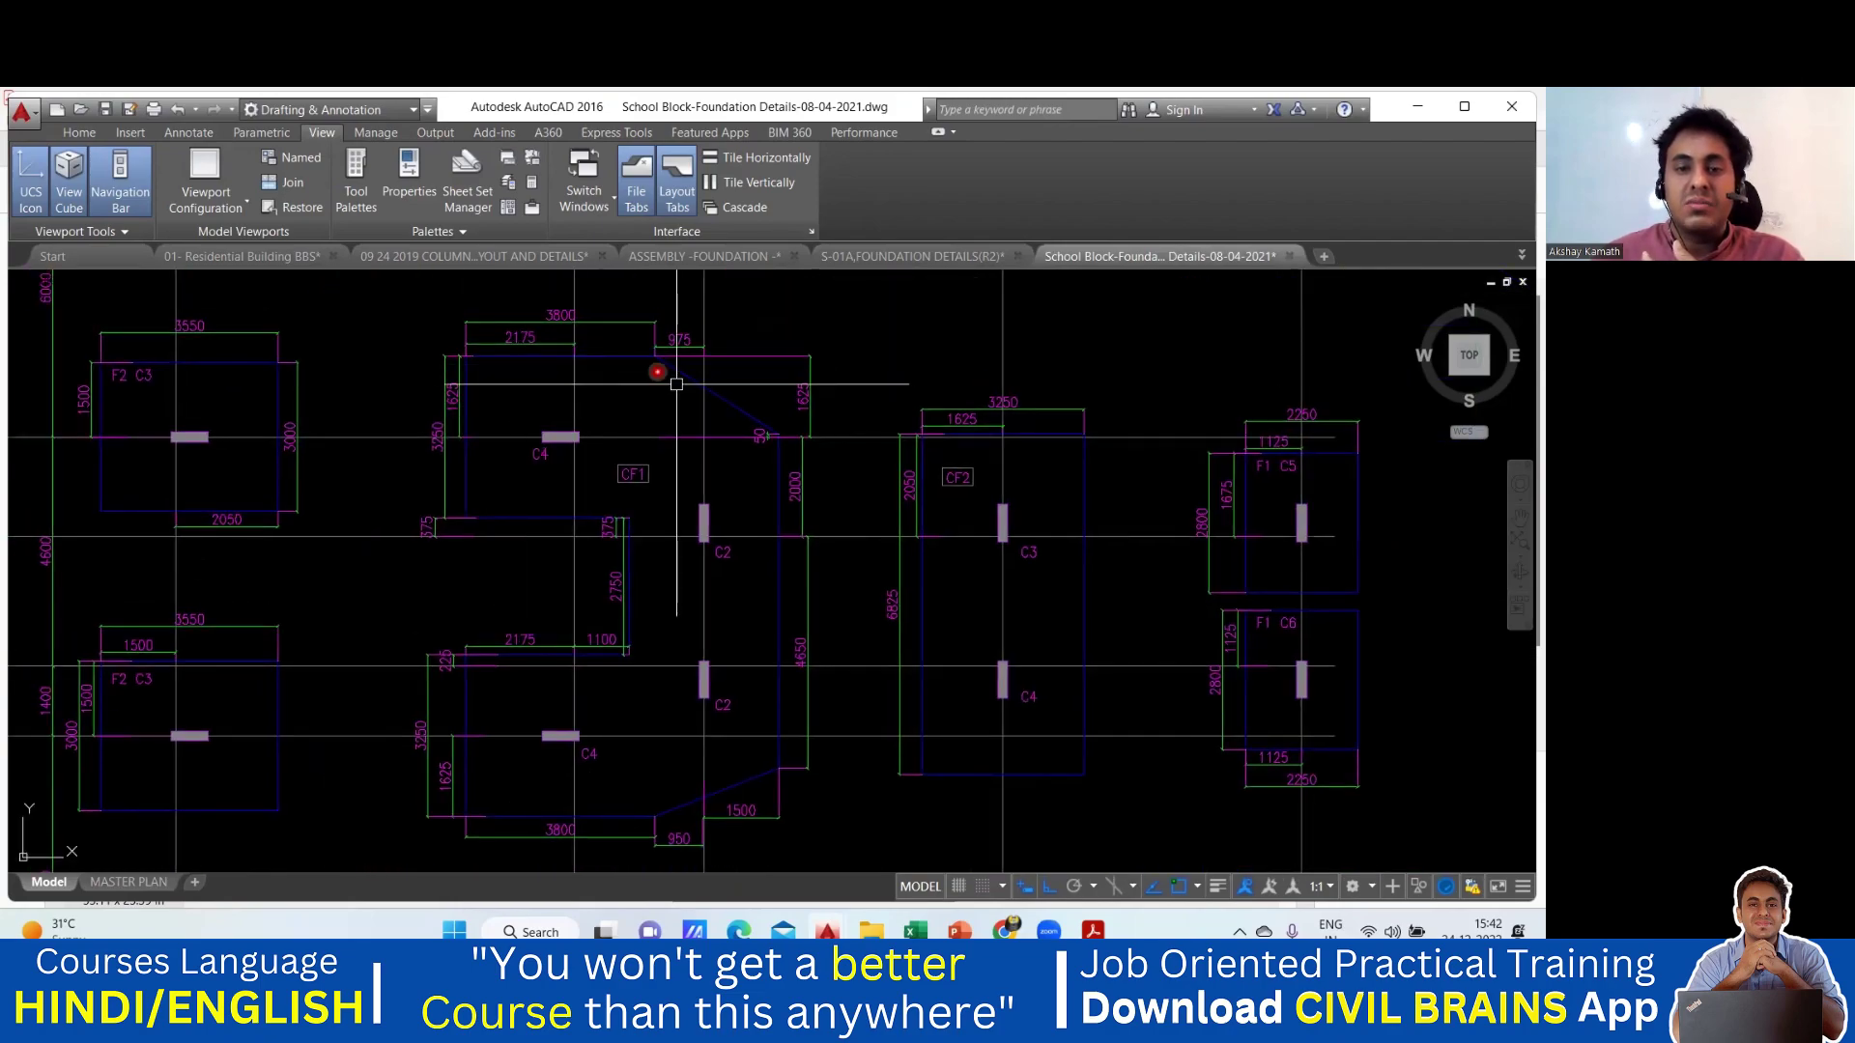
scroll(715, 526, "down", 2)
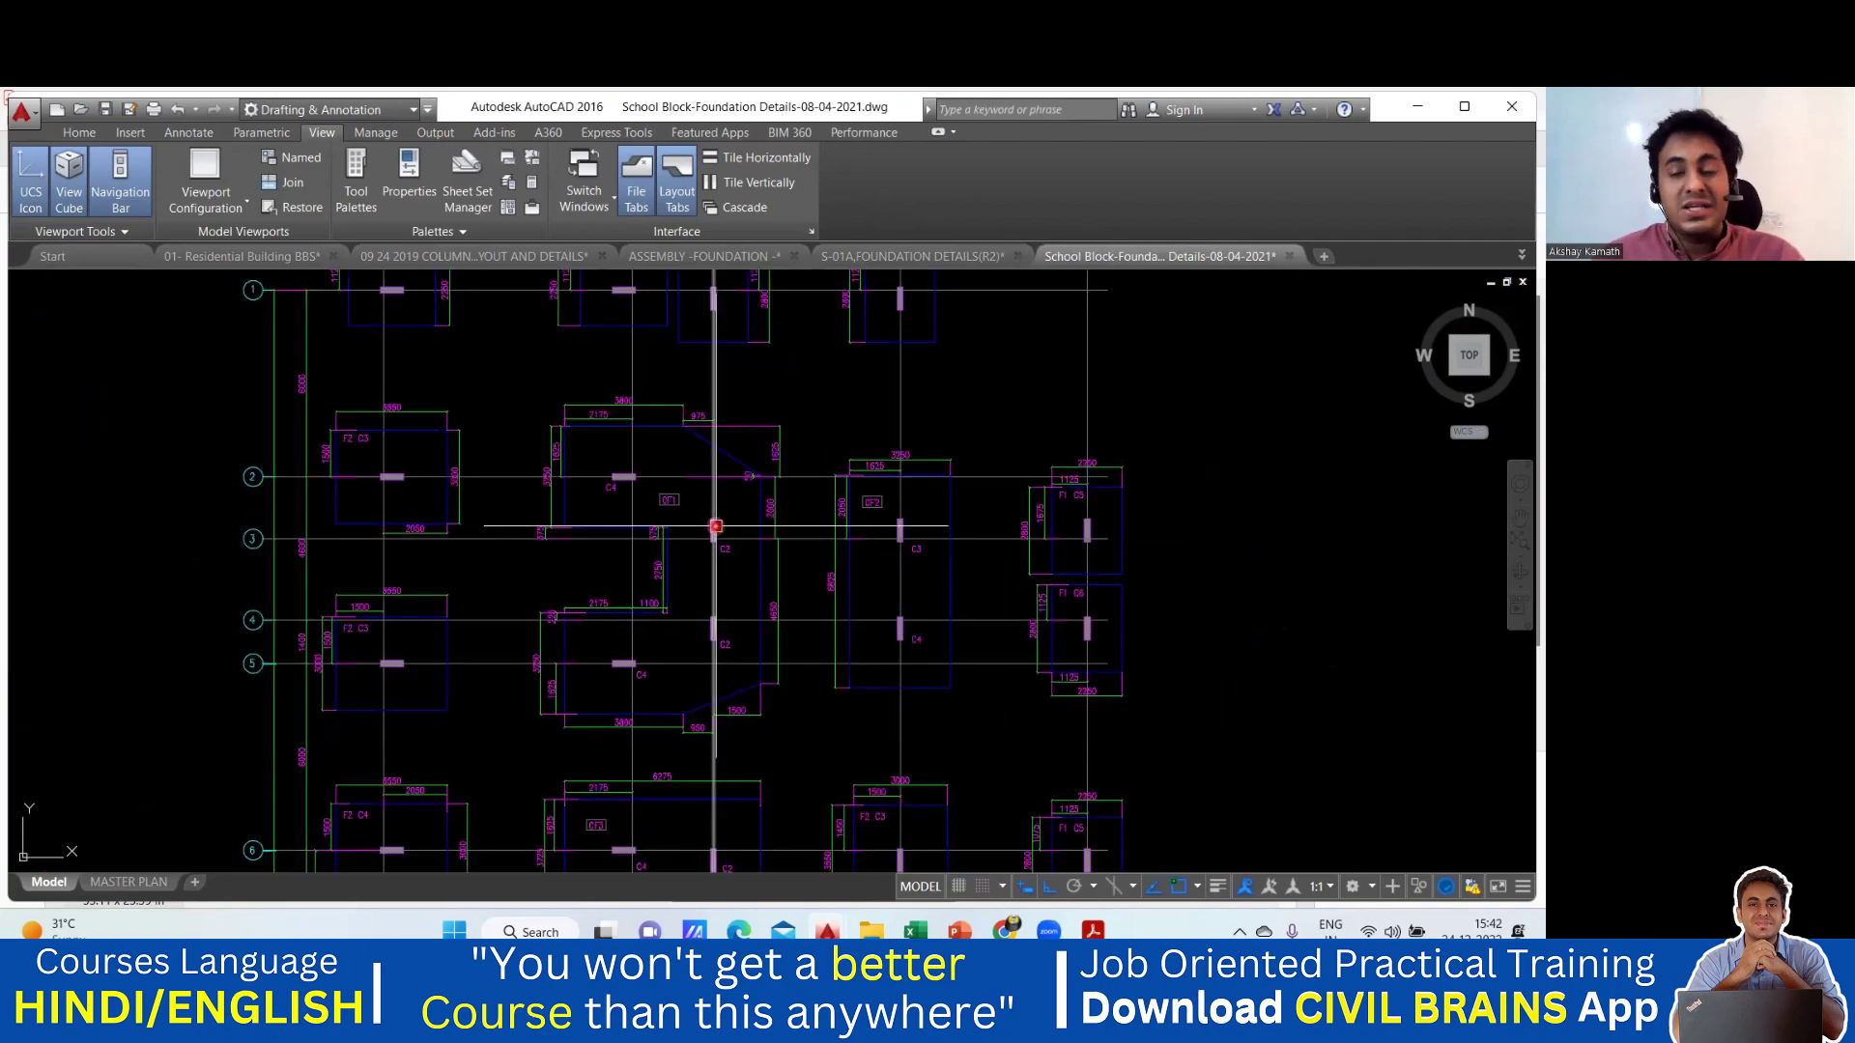
scroll(716, 527, "up", 2)
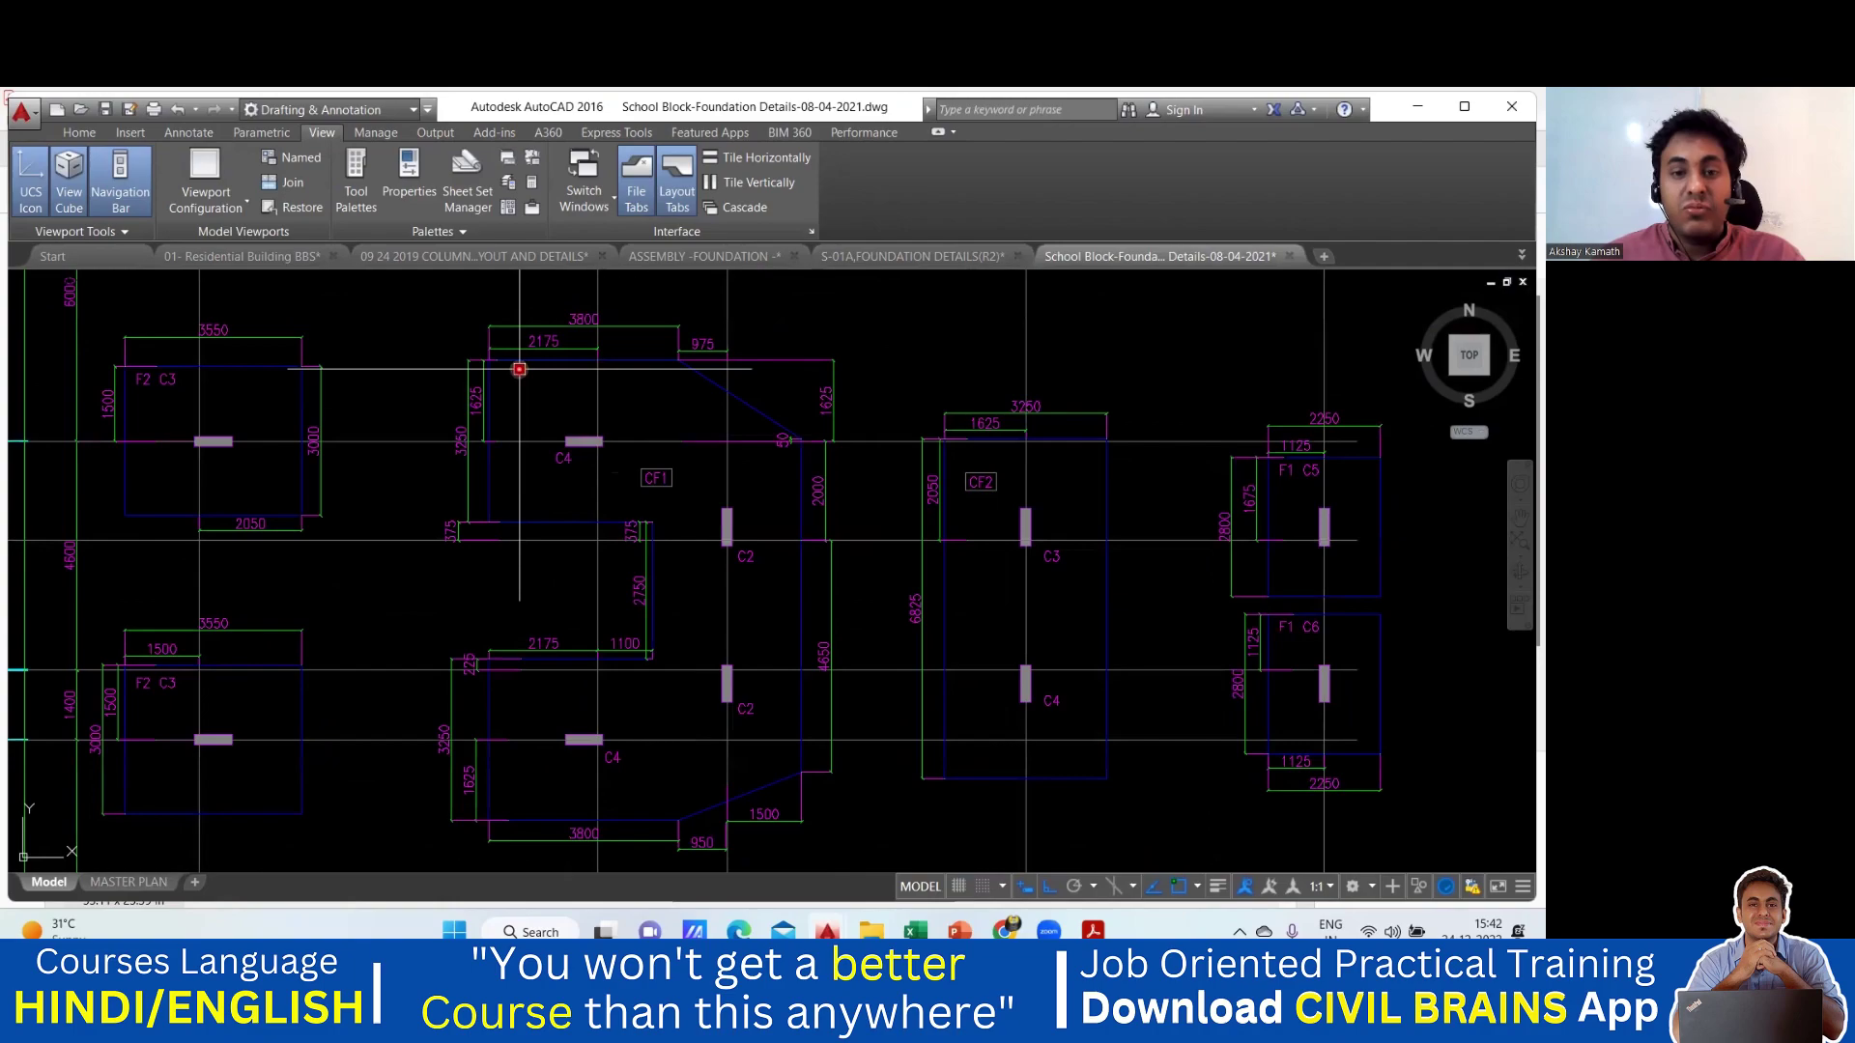
middle_click_drag(758, 587, 738, 562)
middle_click_drag(726, 666, 720, 608)
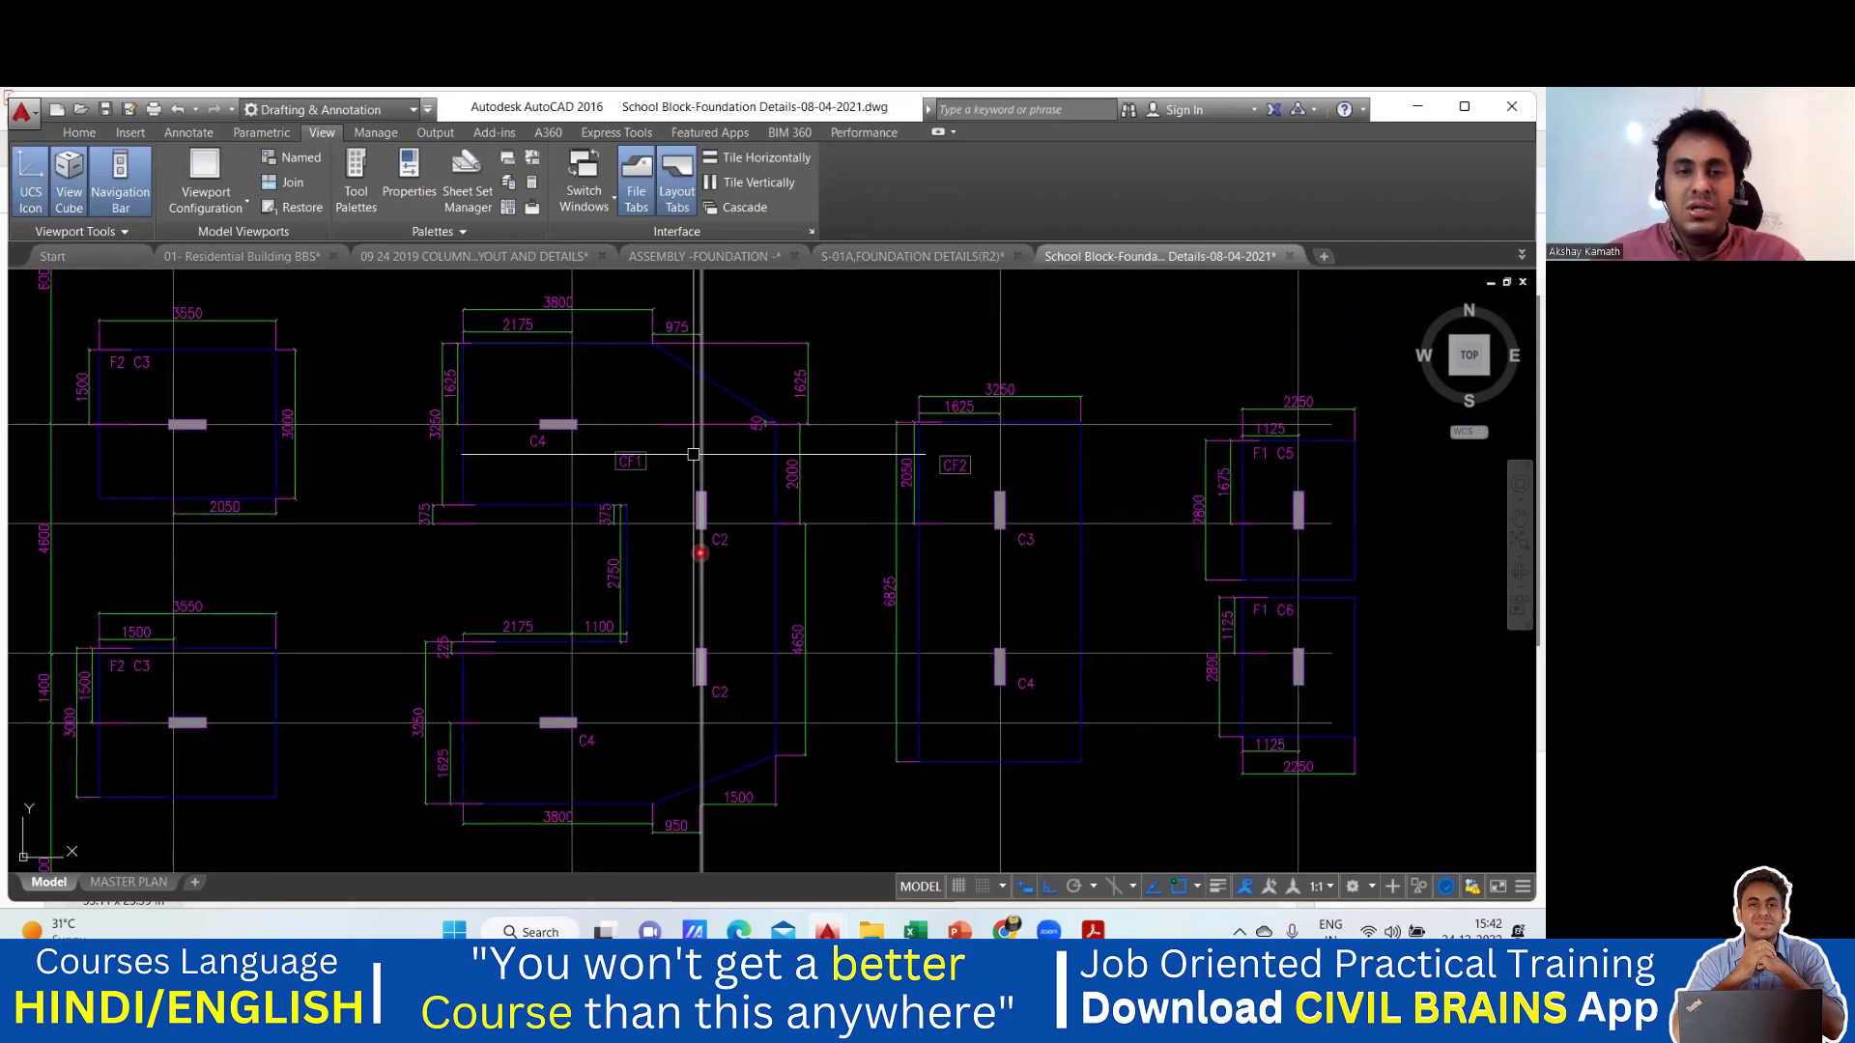
middle_click_drag(646, 412, 650, 450)
left_click_drag(651, 449, 649, 453)
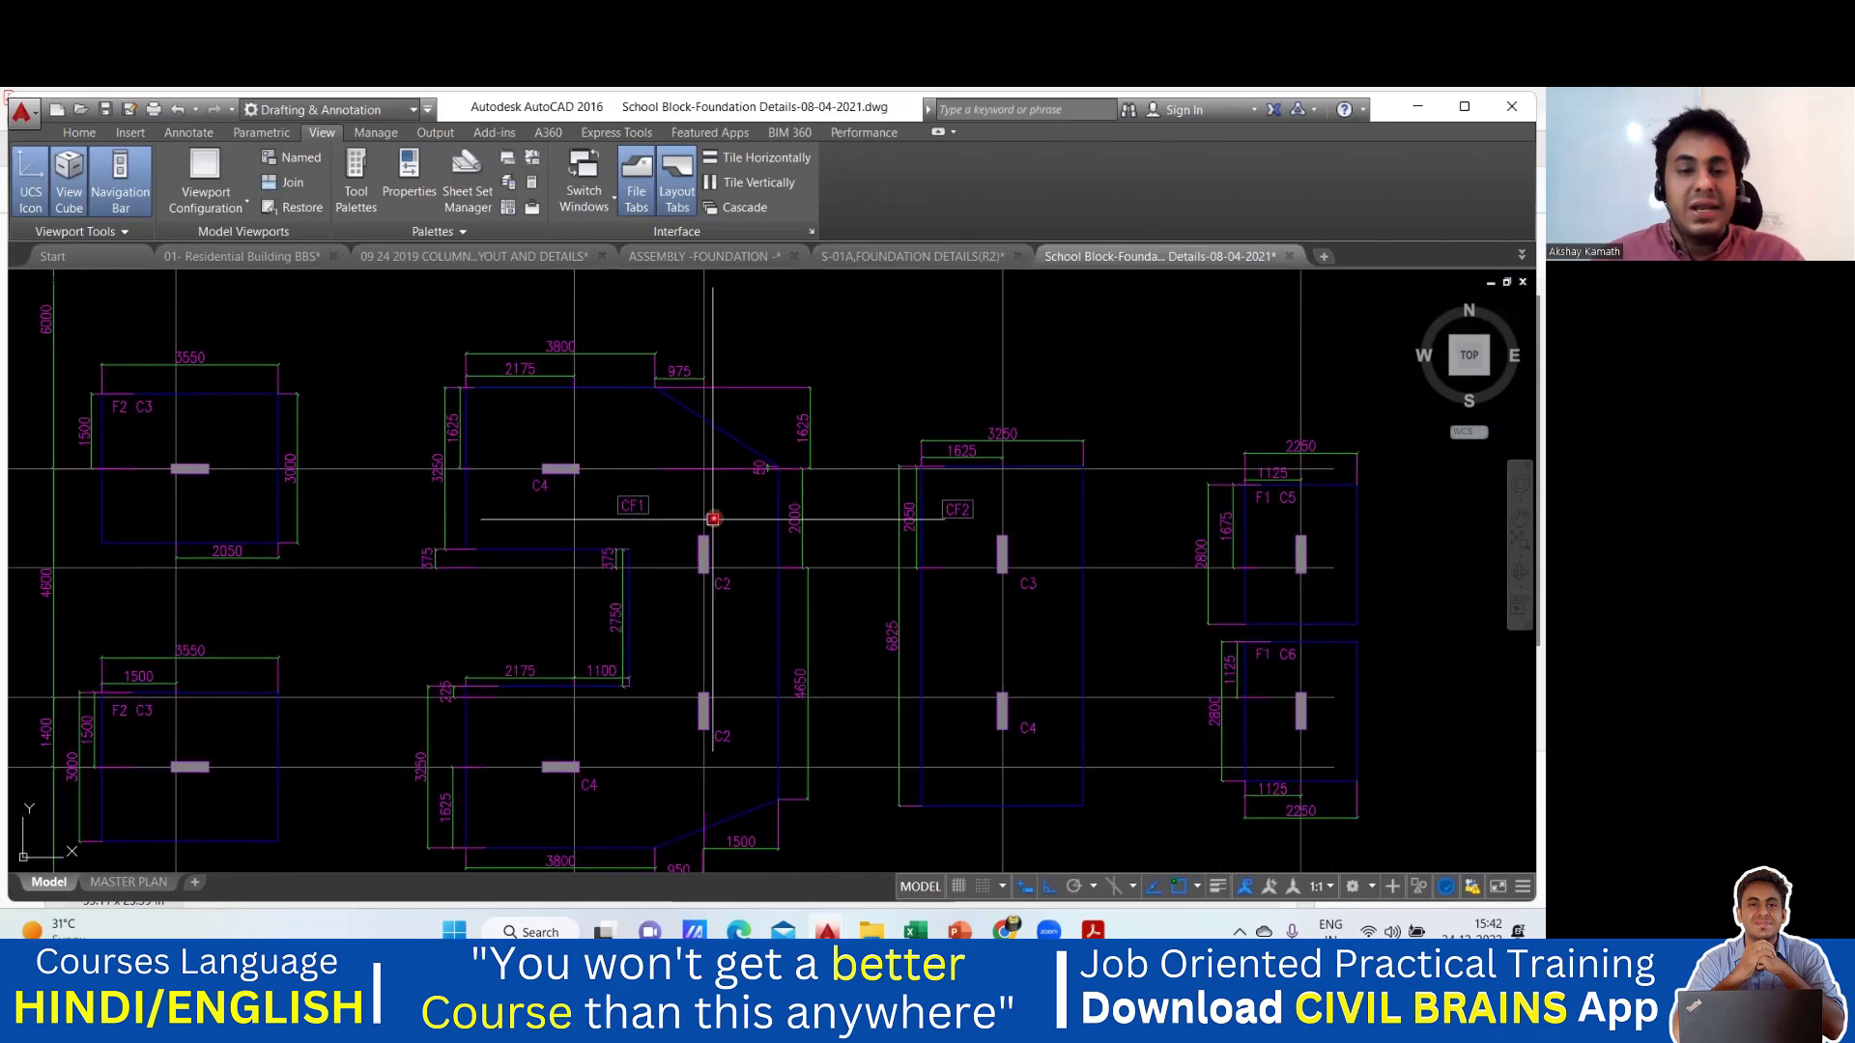
scroll(690, 500, "down", 2)
middle_click_drag(679, 491, 633, 452)
scroll(637, 437, "up", 2)
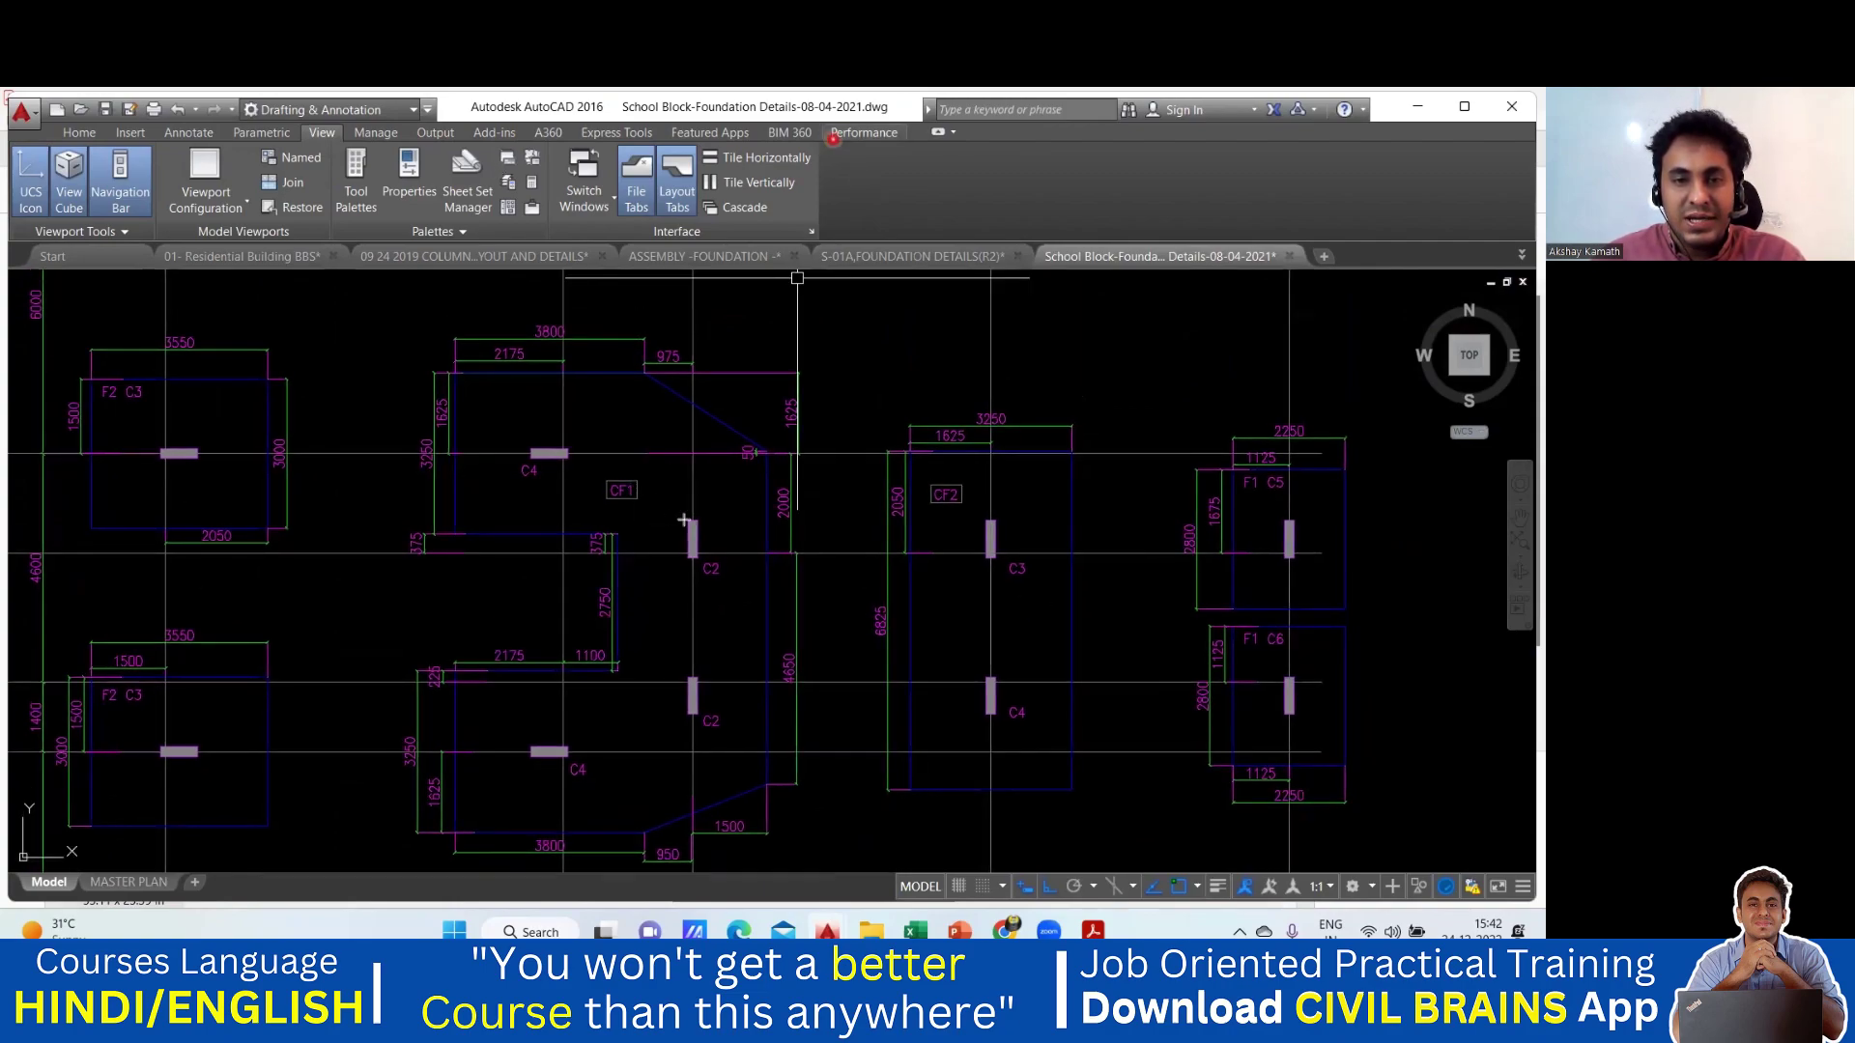
Step: Shade the upper and lower C4 blocks of combined footing CF1 with teal annotation rectangles
left_click(450, 369)
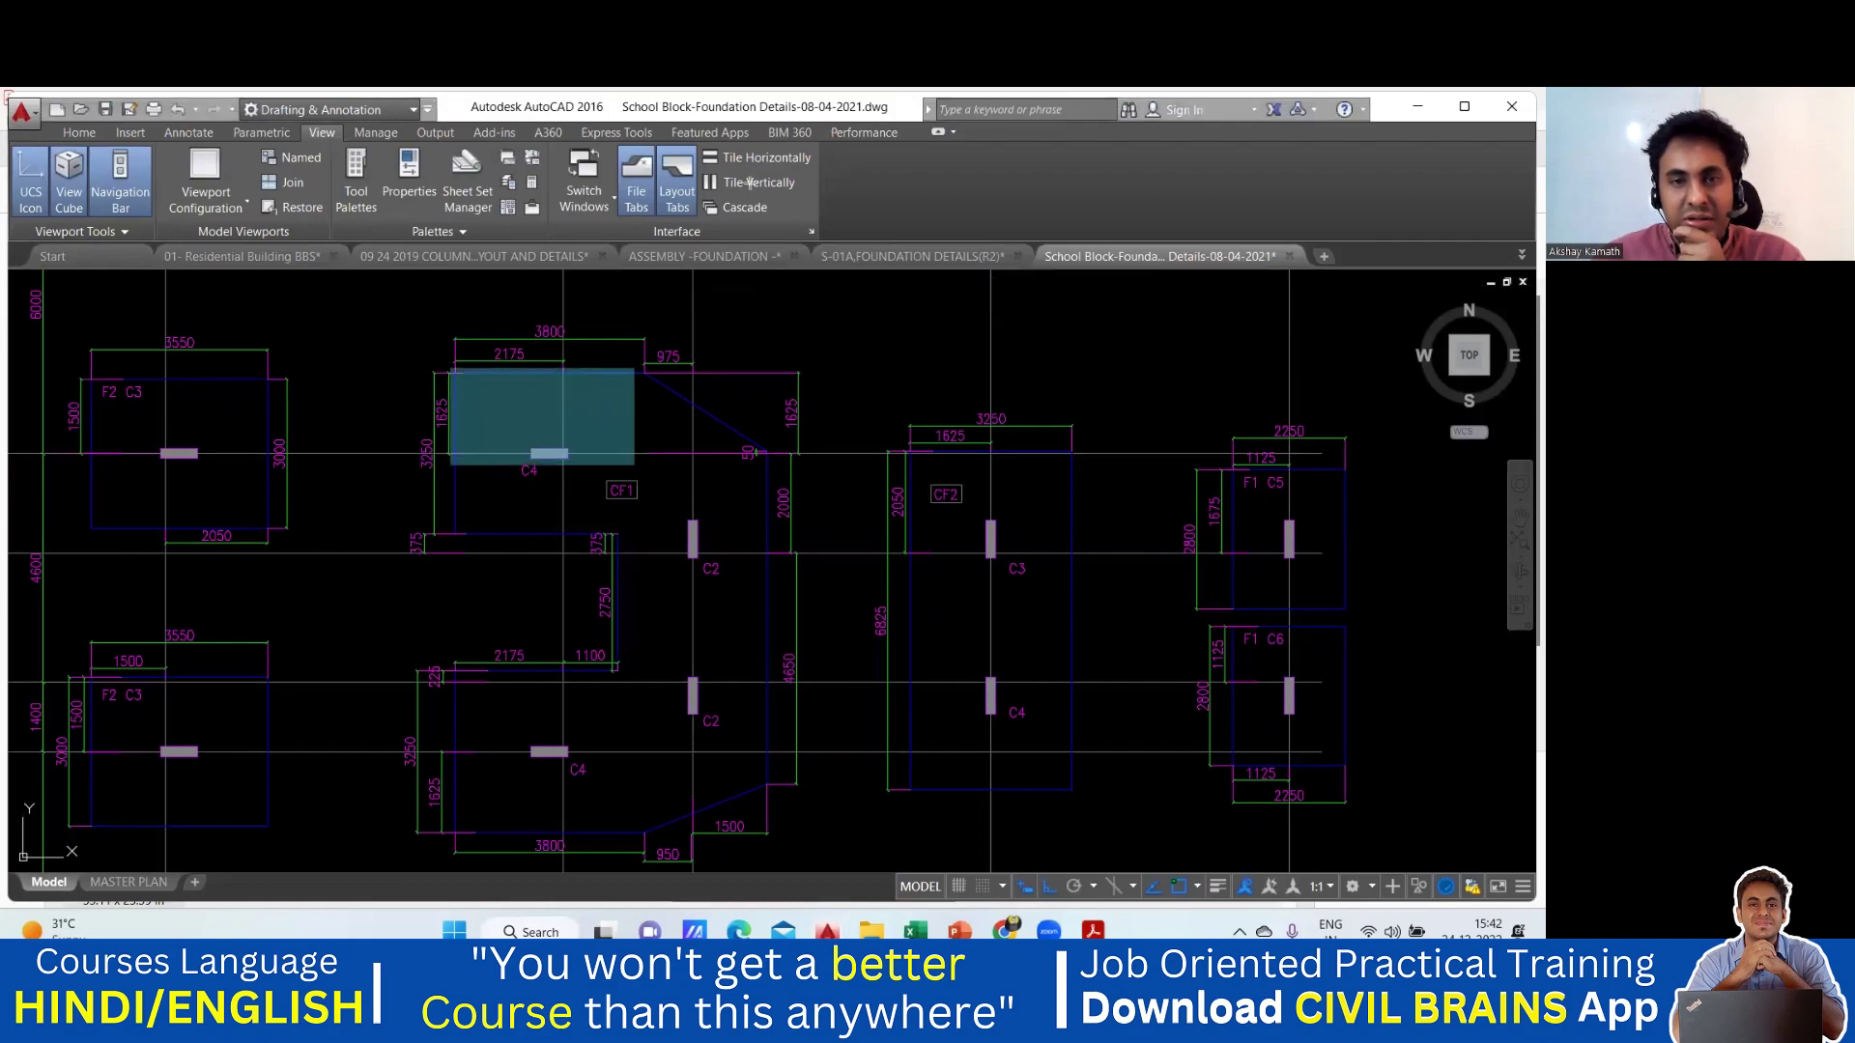
key("Escape")
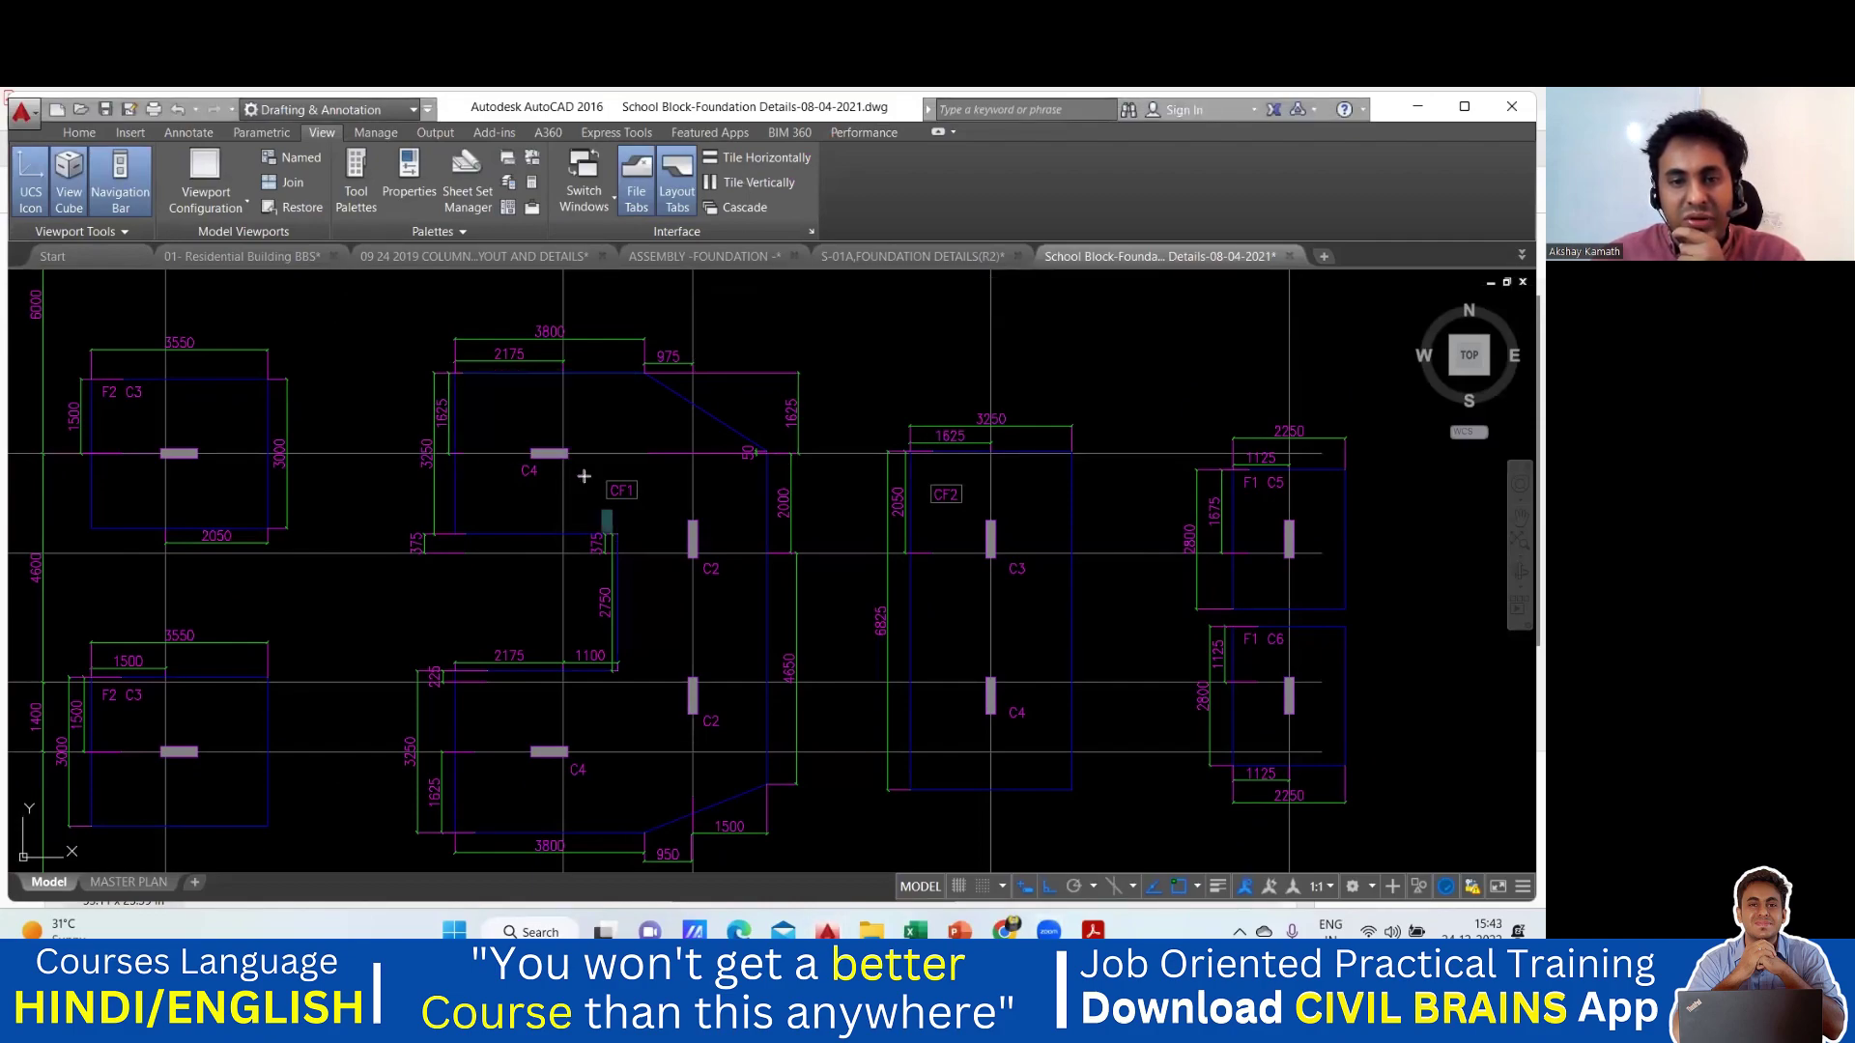
left_click(615, 533)
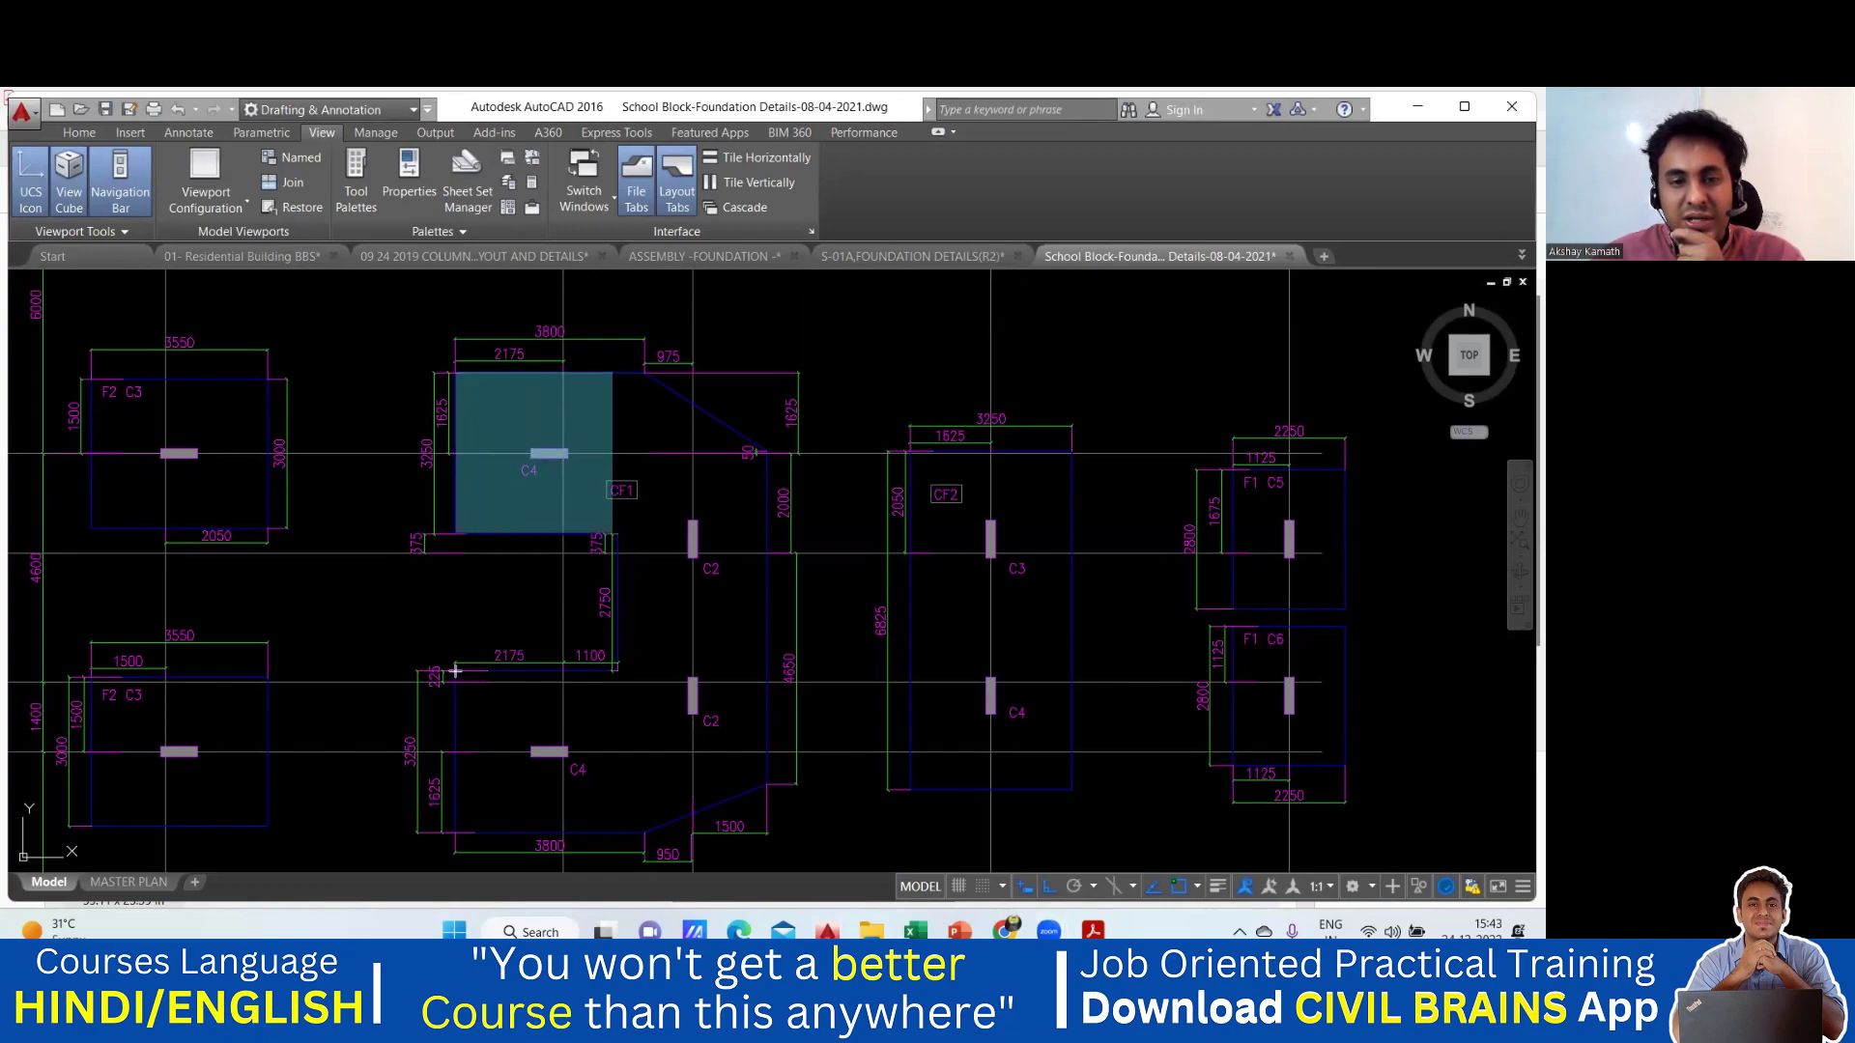
left_click_drag(455, 671, 618, 838)
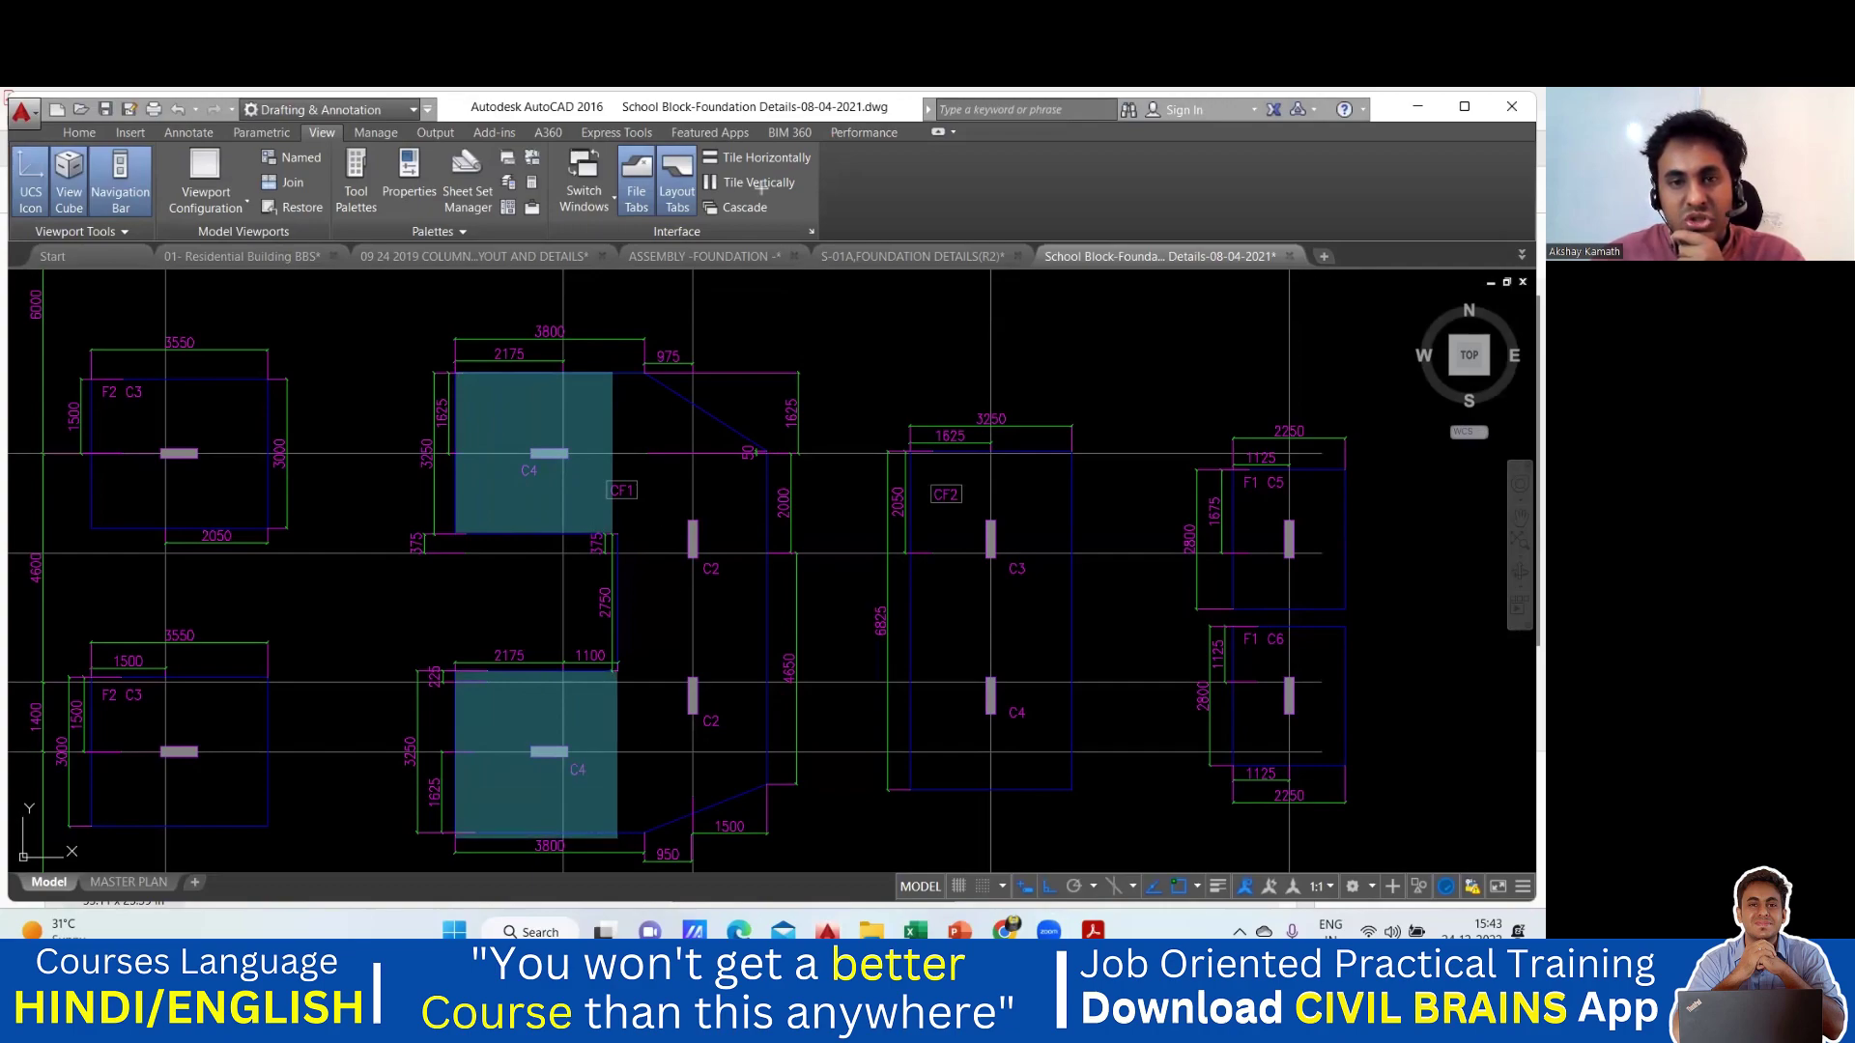
Step: Shade the vertical strip between CF1's C4 blocks and C2 columns green, and mark a narrow red strip along the lower east edge
left_click_drag(614, 372, 644, 832)
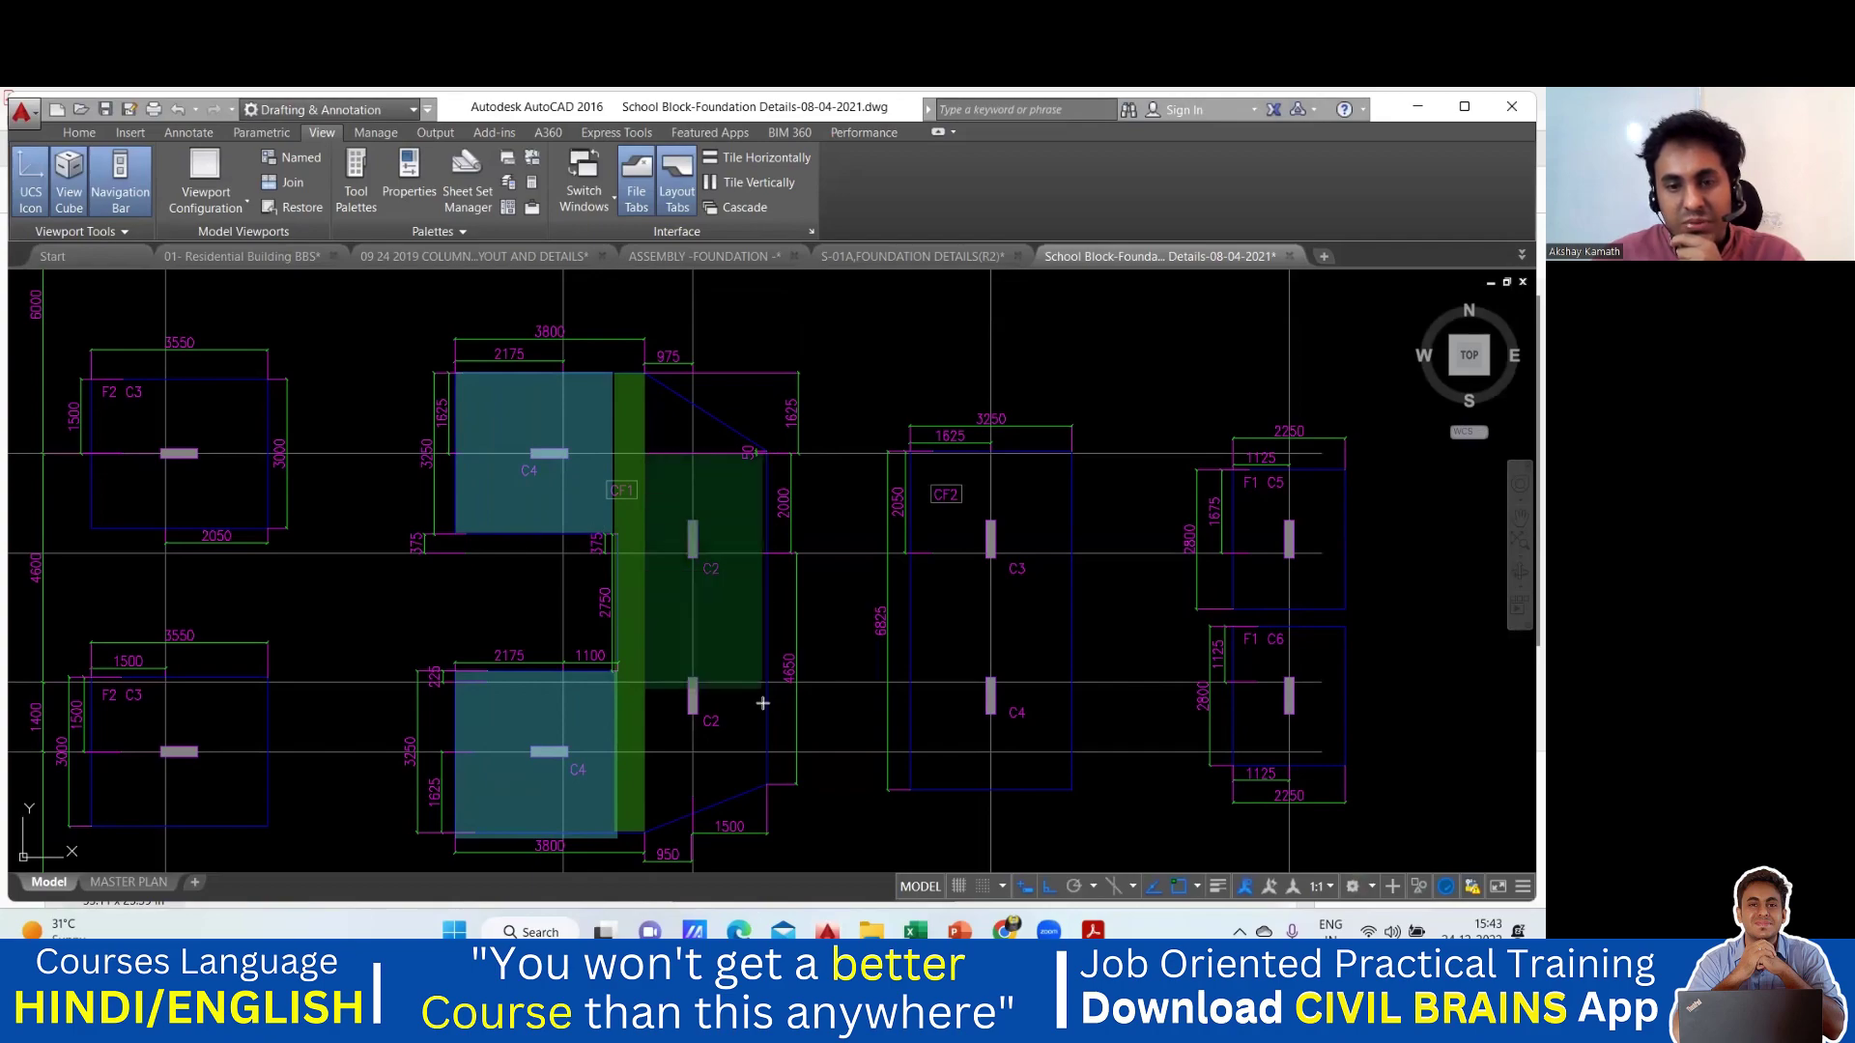
left_click(761, 774)
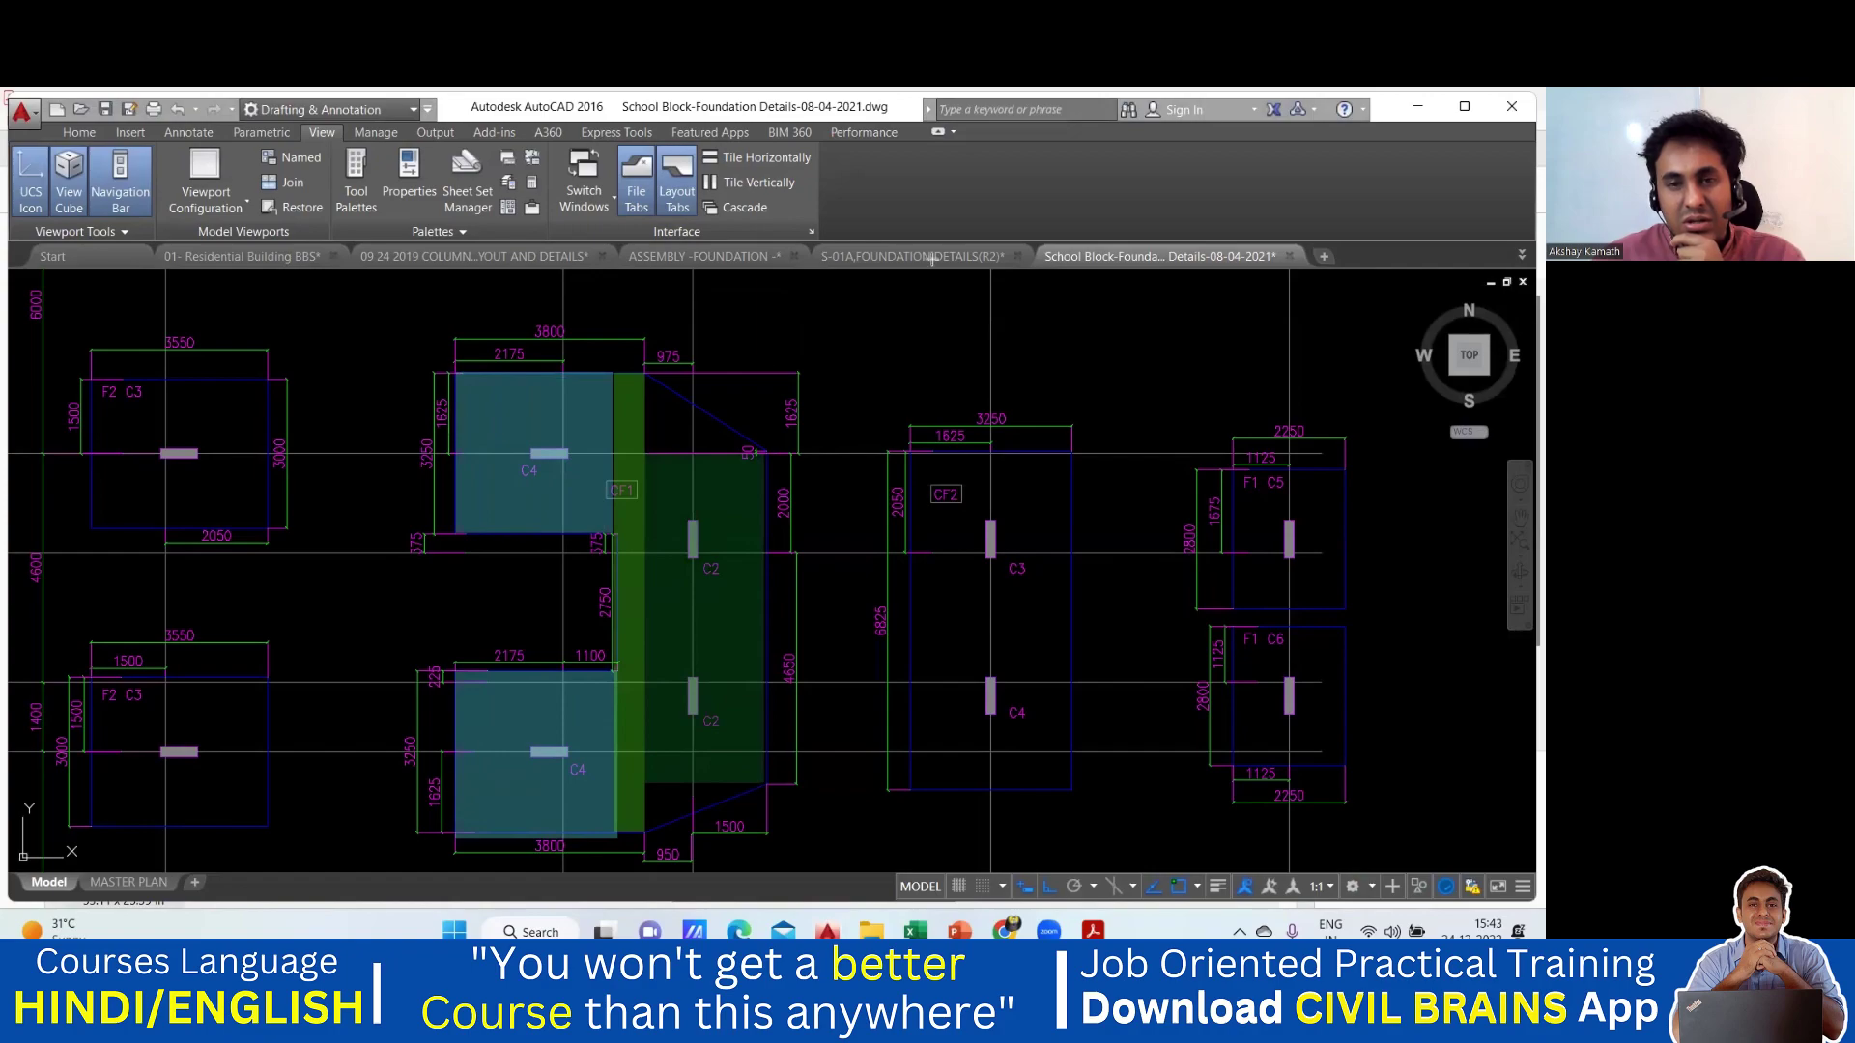
key("ctrl+z")
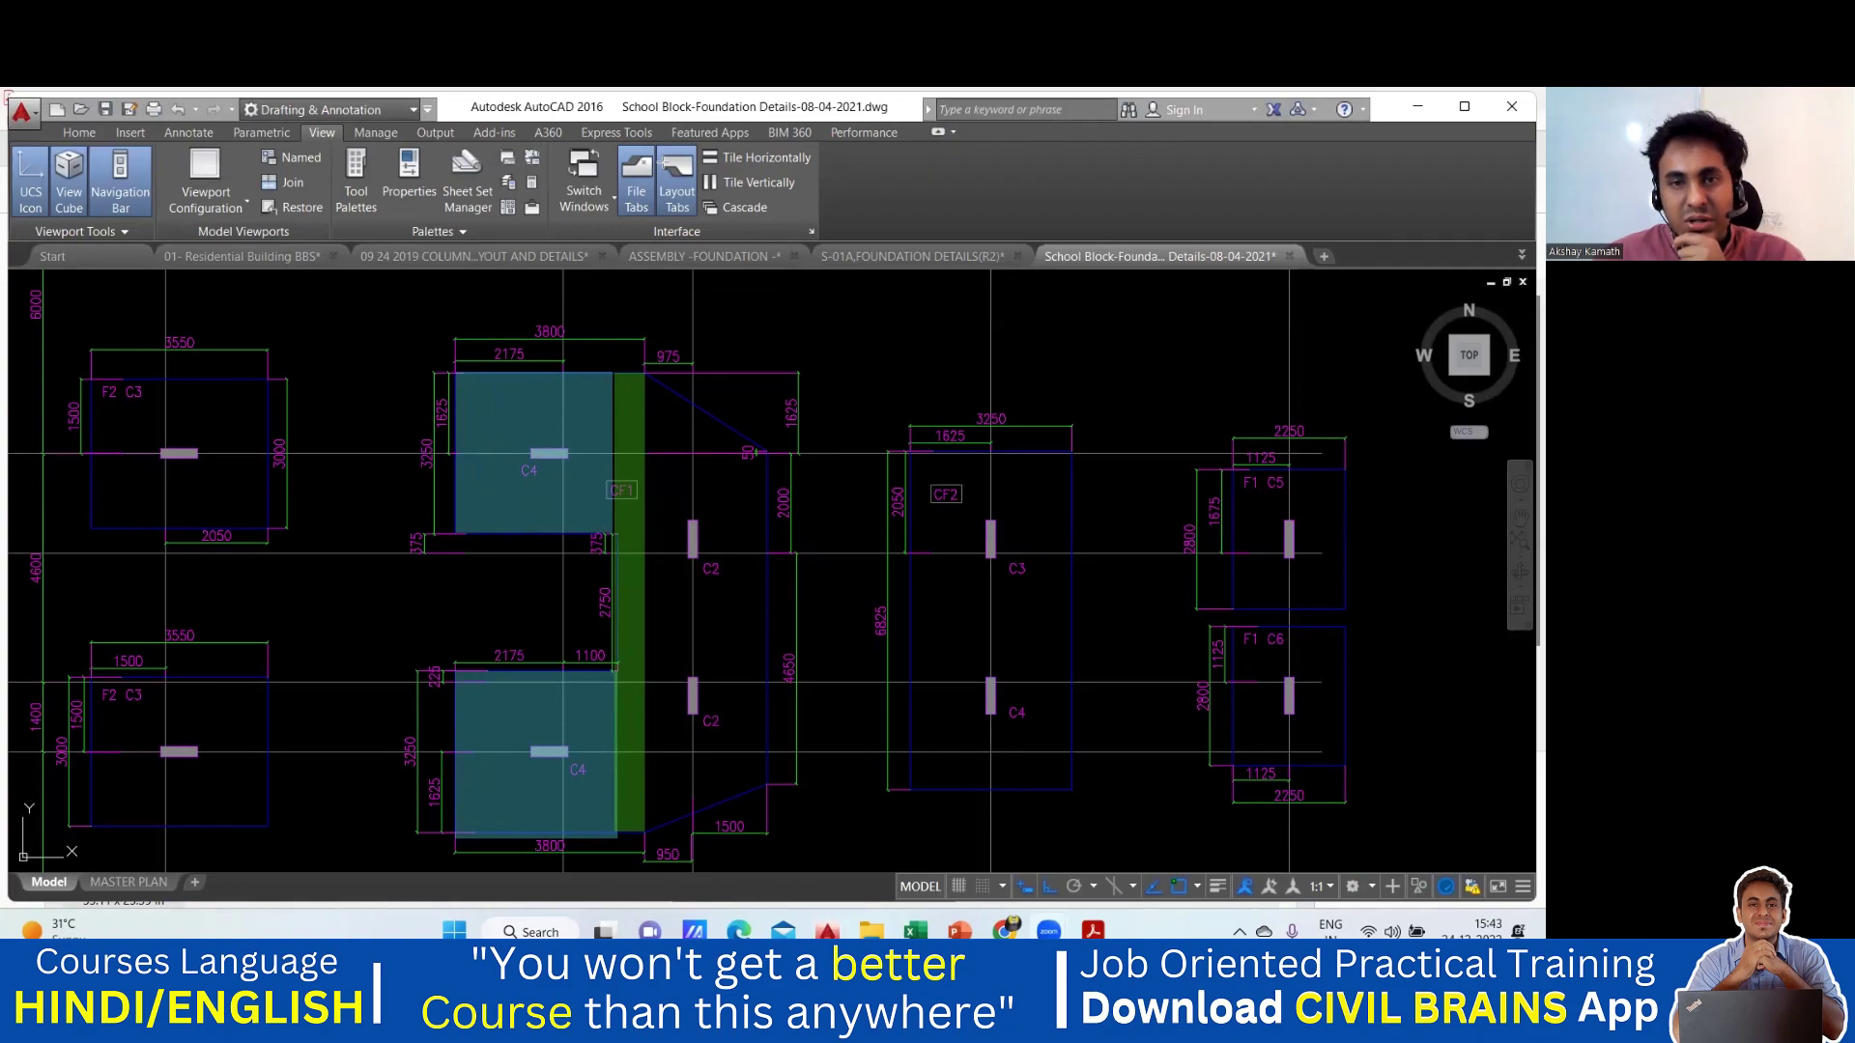
left_click(767, 779)
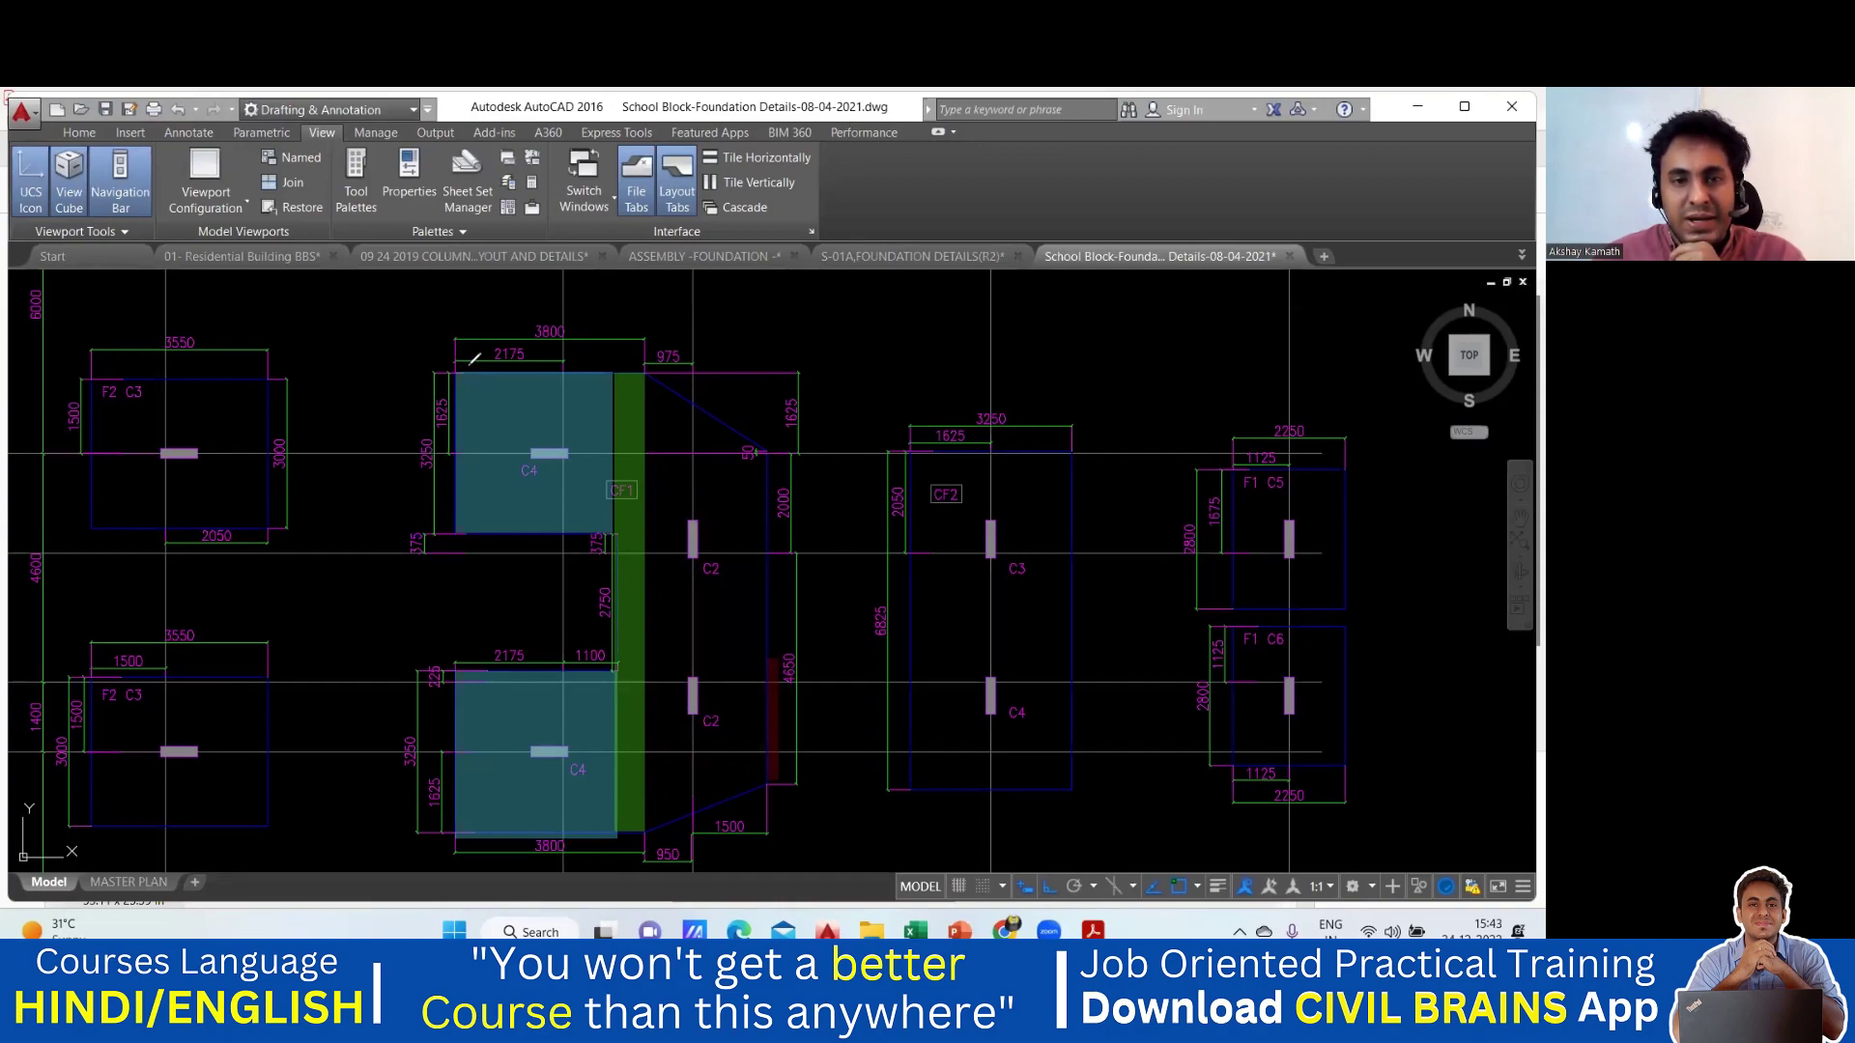
Step: Mark the top and left sides of CF1's upper C4 block with thick white annotation strokes
left_click_drag(447, 366, 616, 364)
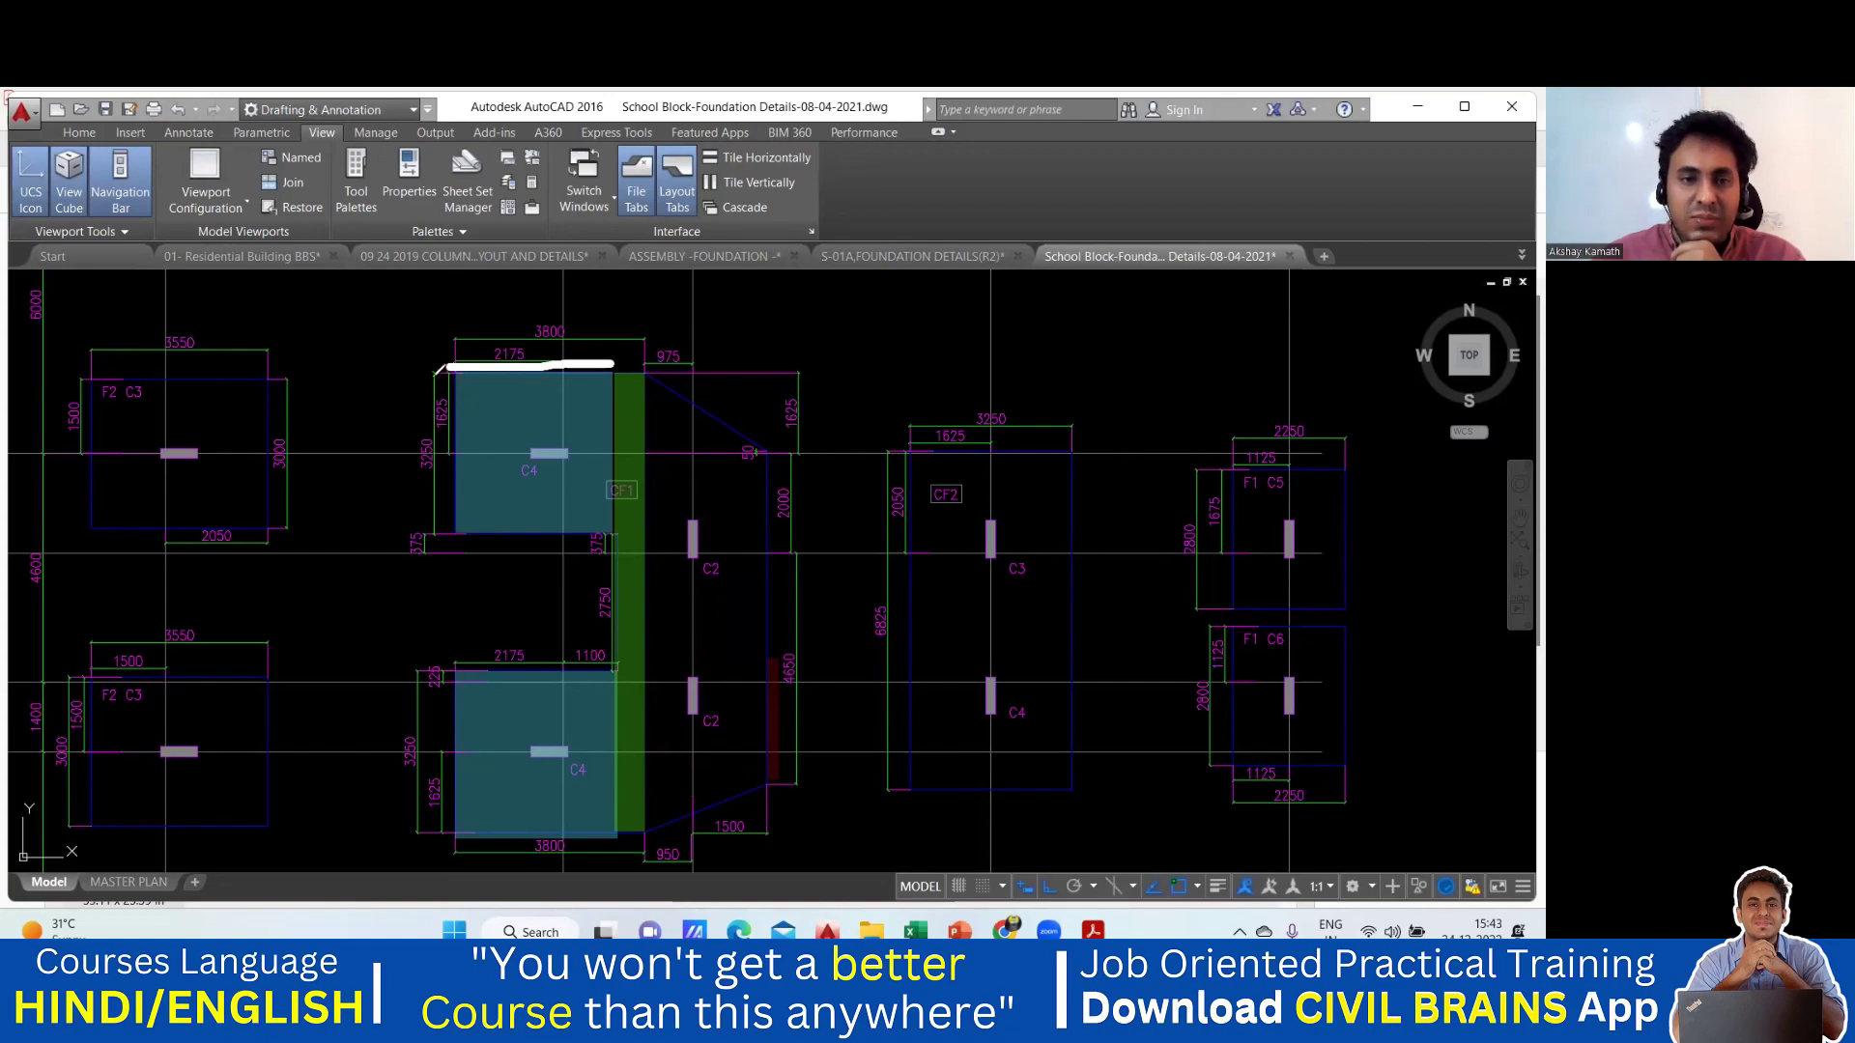
left_click_drag(438, 370, 435, 537)
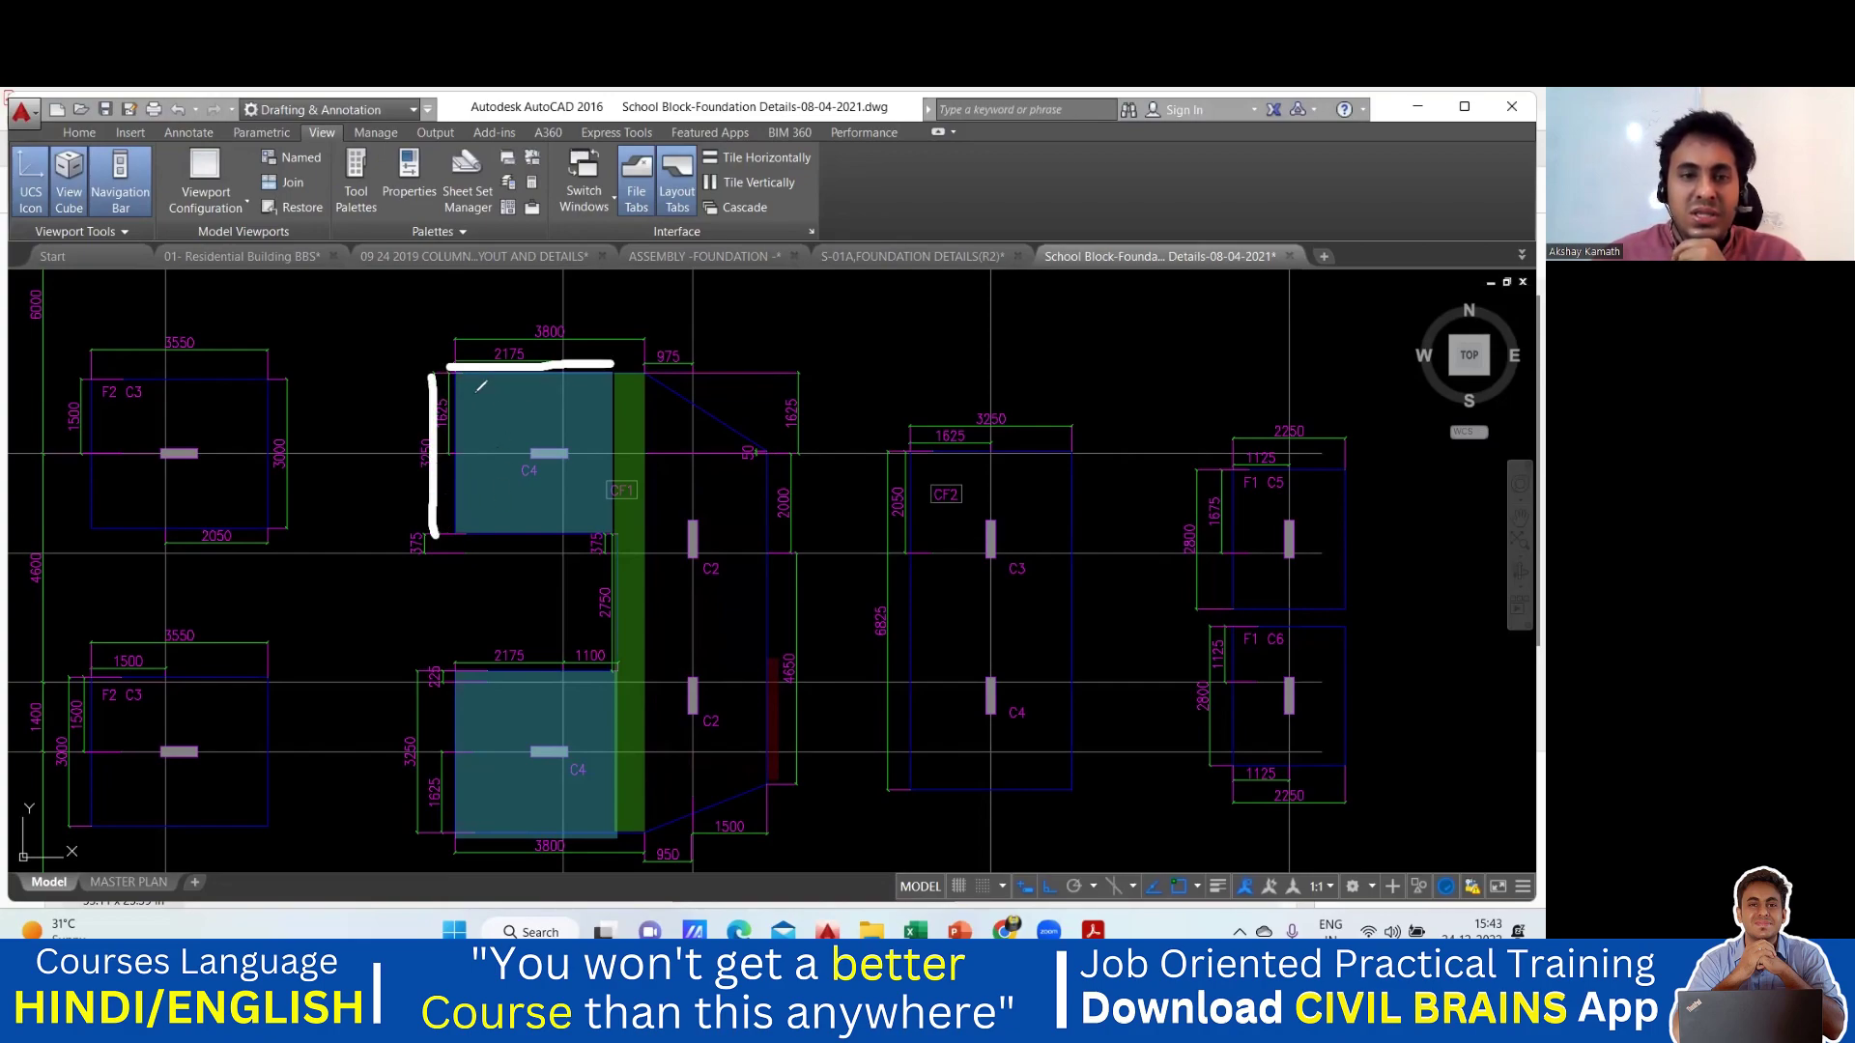
left_click_drag(468, 377, 470, 516)
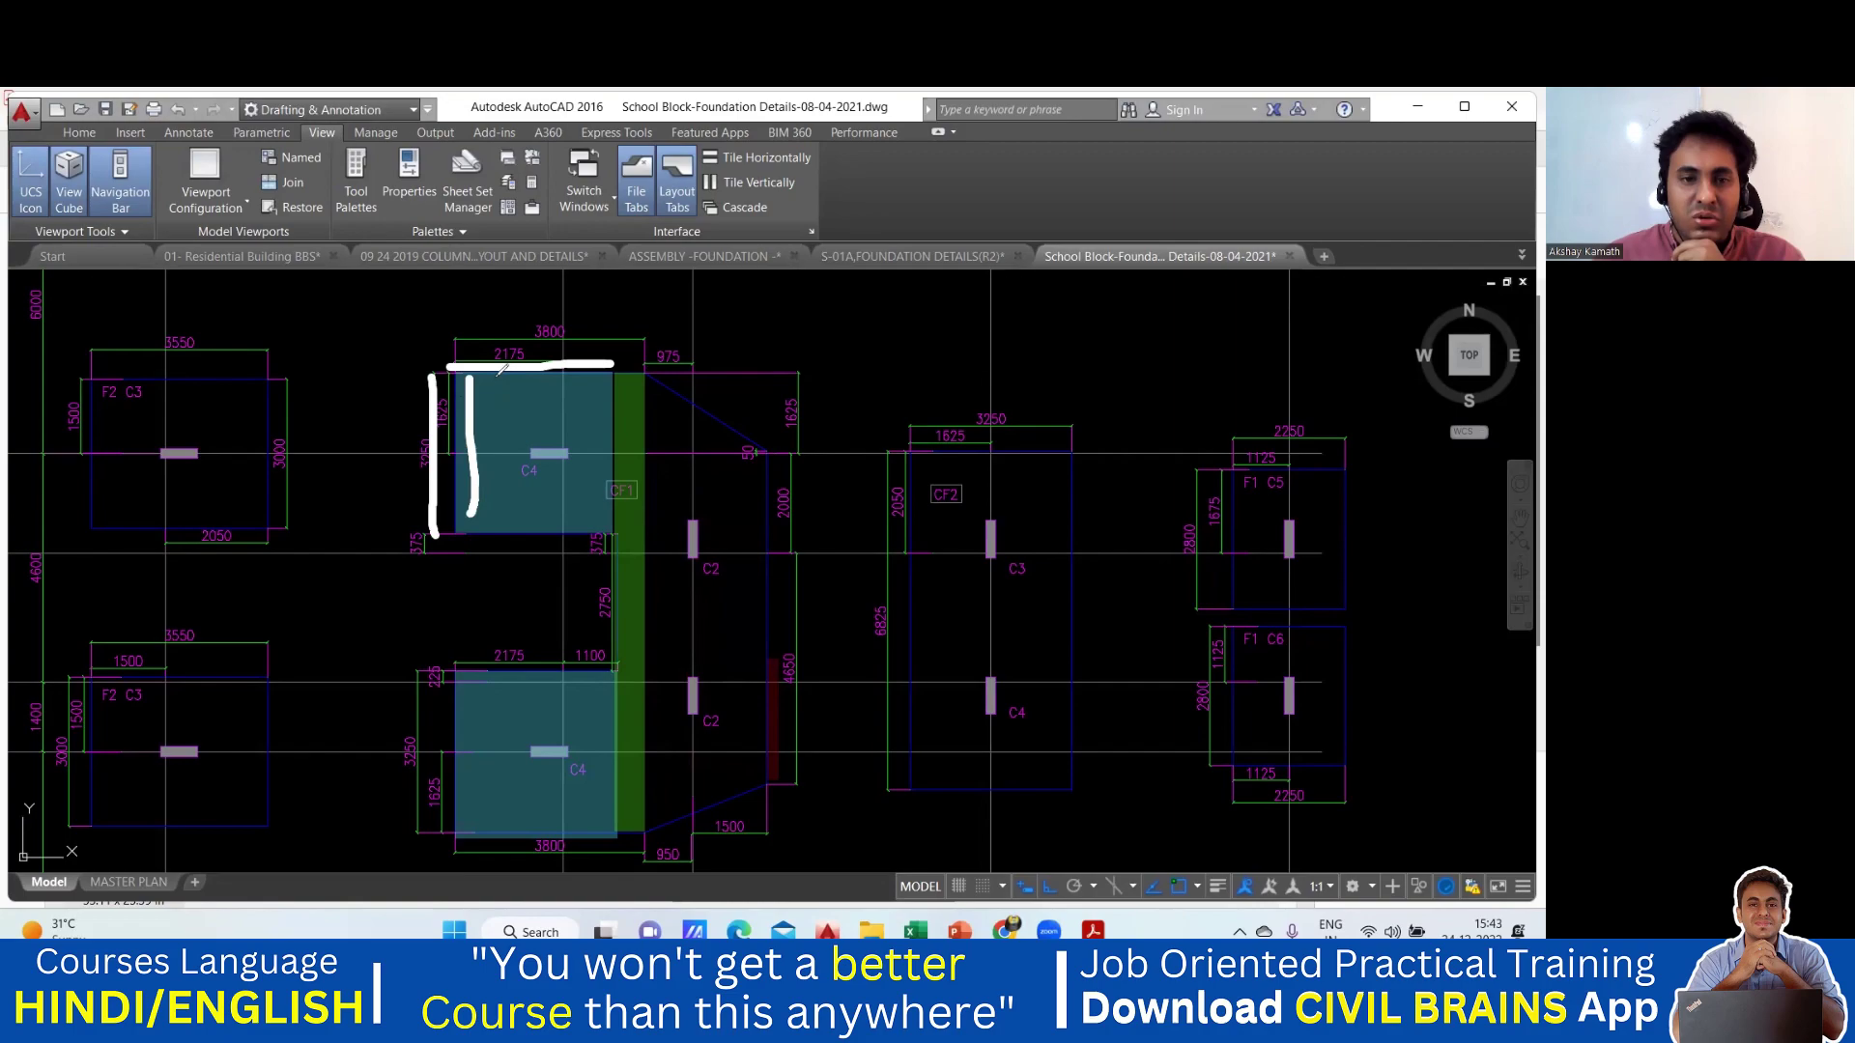
left_click_drag(499, 380, 508, 509)
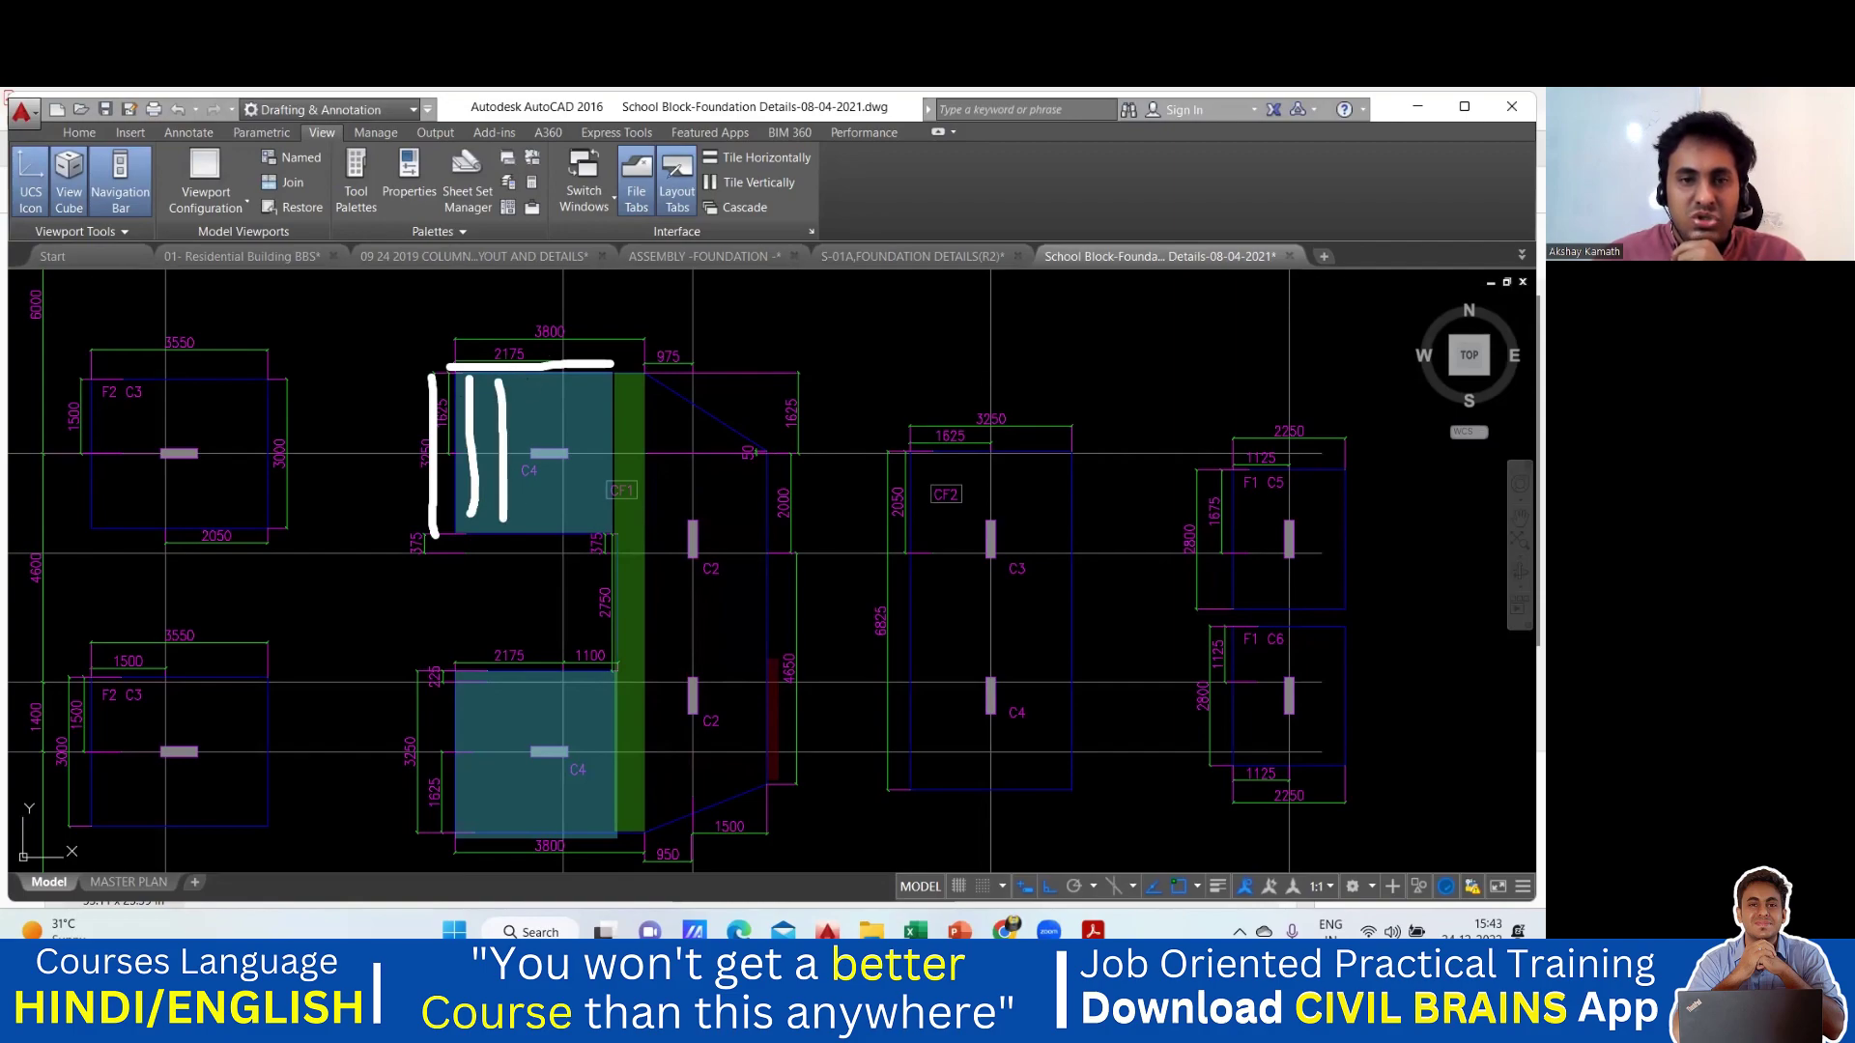
key("ctrl+z")
key("ctrl+z")
left_click_drag(454, 391, 611, 387)
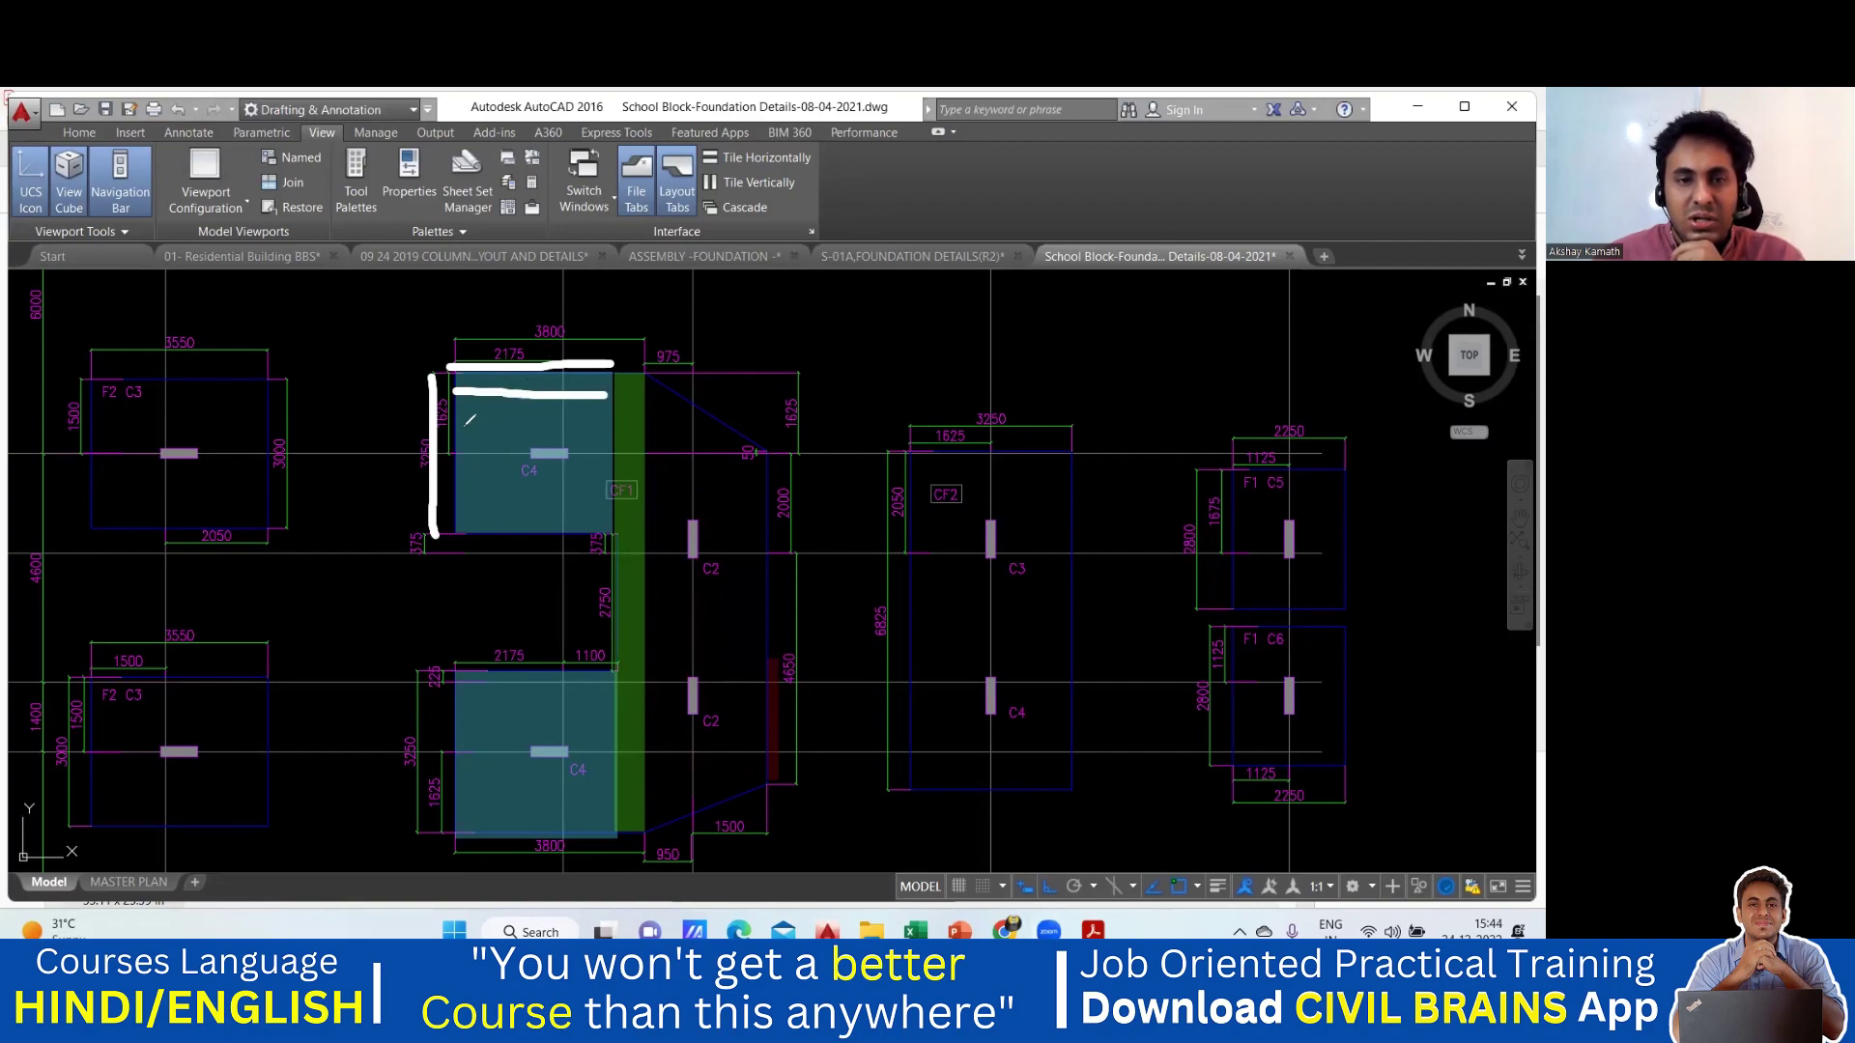
left_click_drag(461, 435, 598, 429)
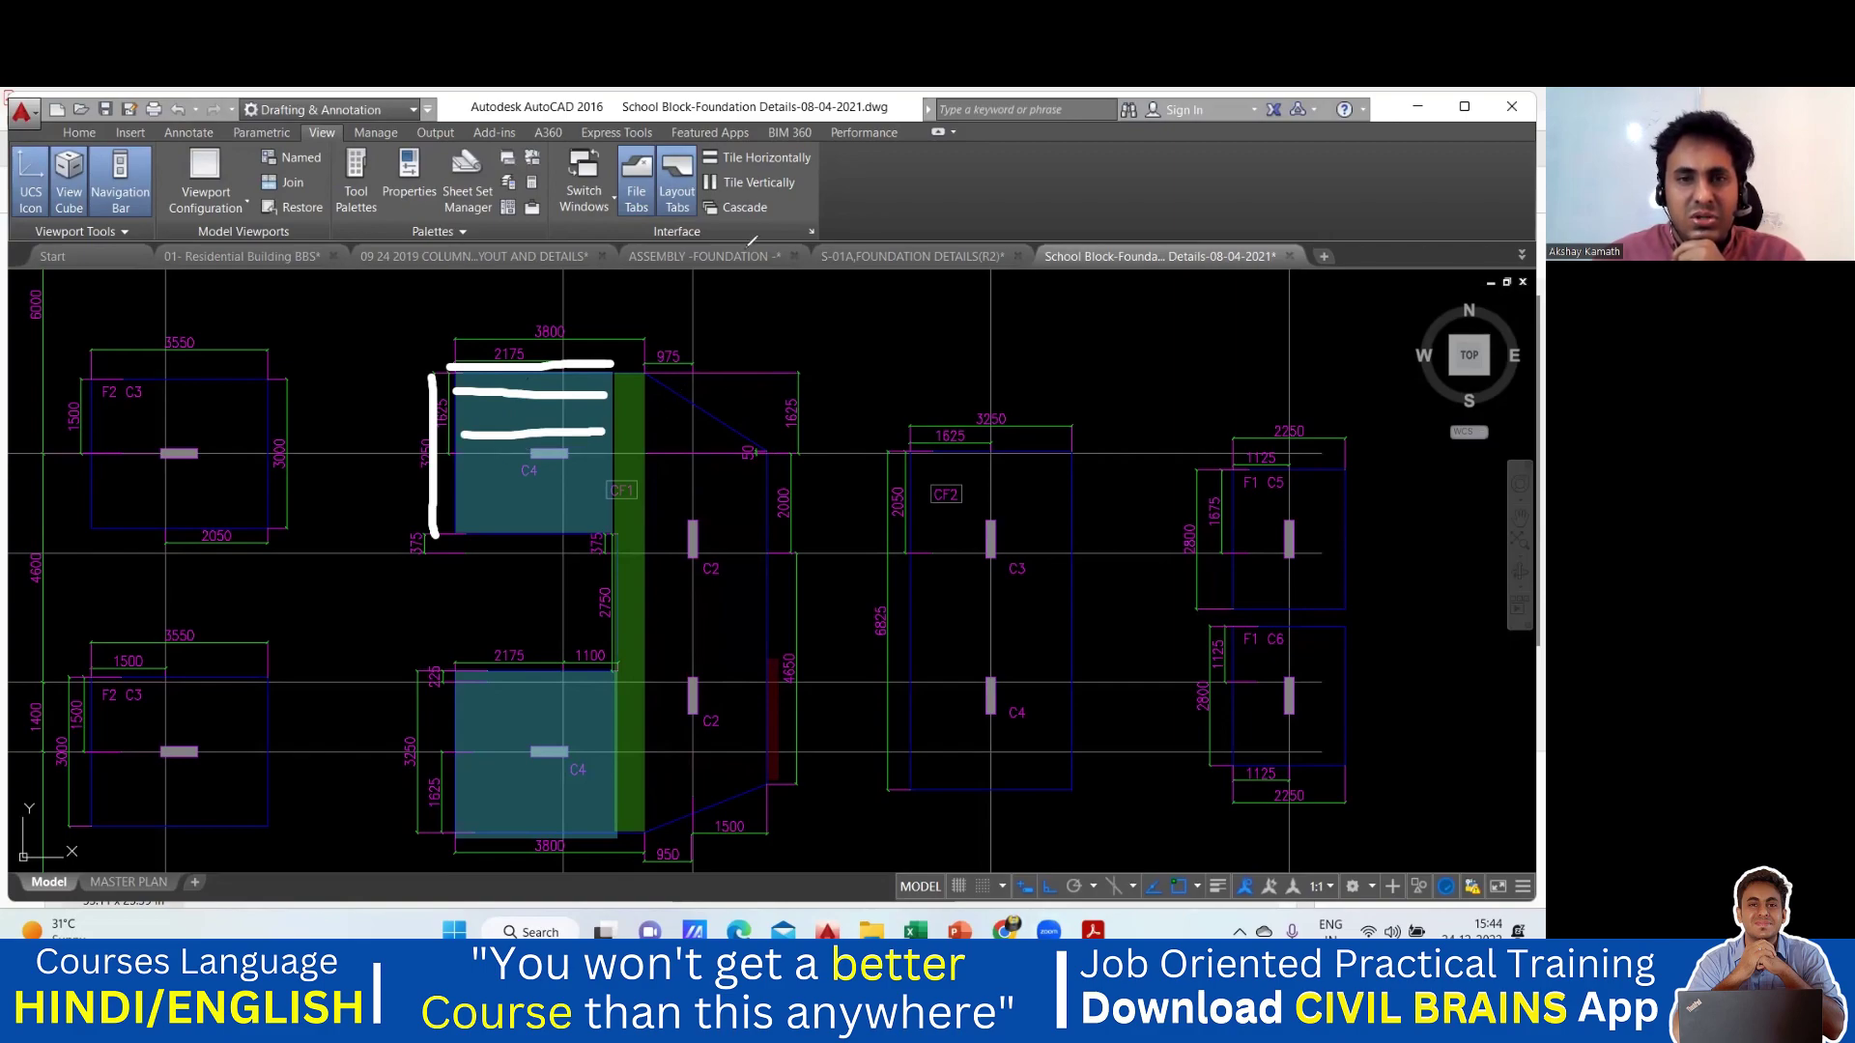
key("ctrl+z")
key("ctrl+z")
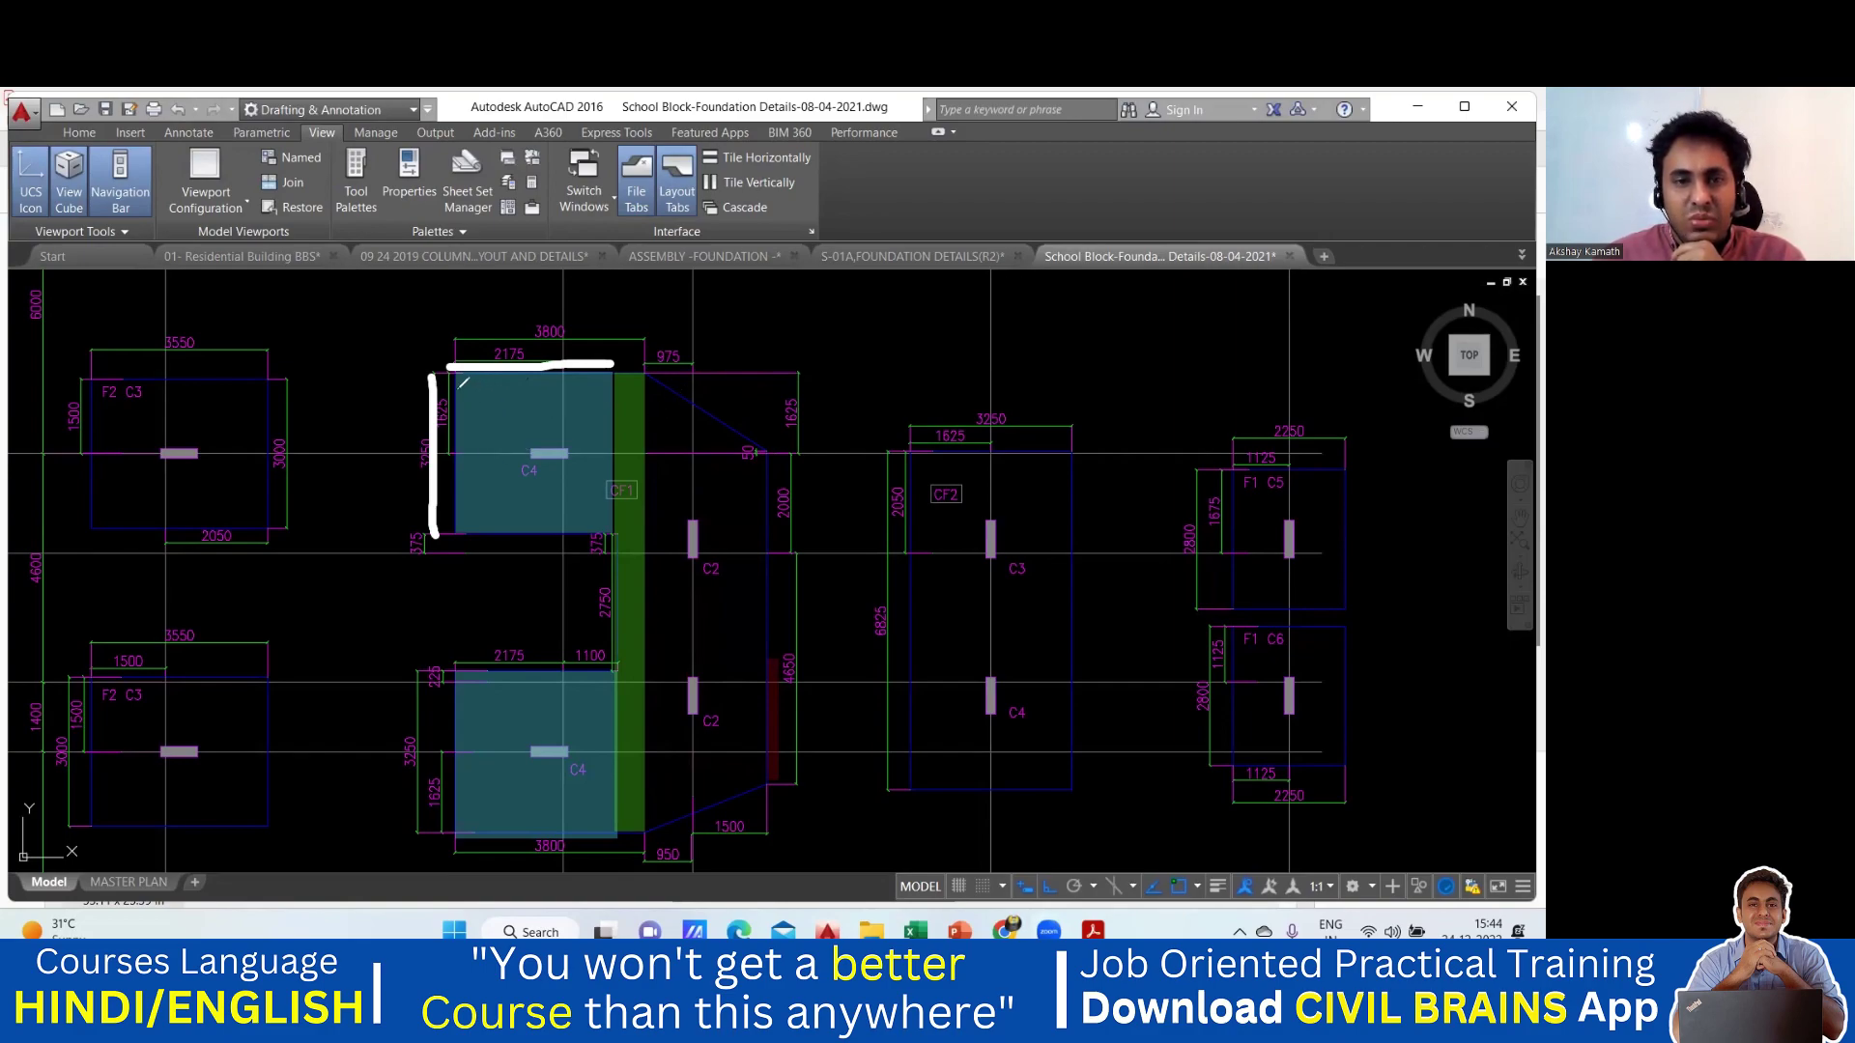
Step: Draw white horizontal bar lines across combined footing CF1, from the upper C4 block down through the middle strip to the lower C4 block
left_click_drag(454, 391, 665, 395)
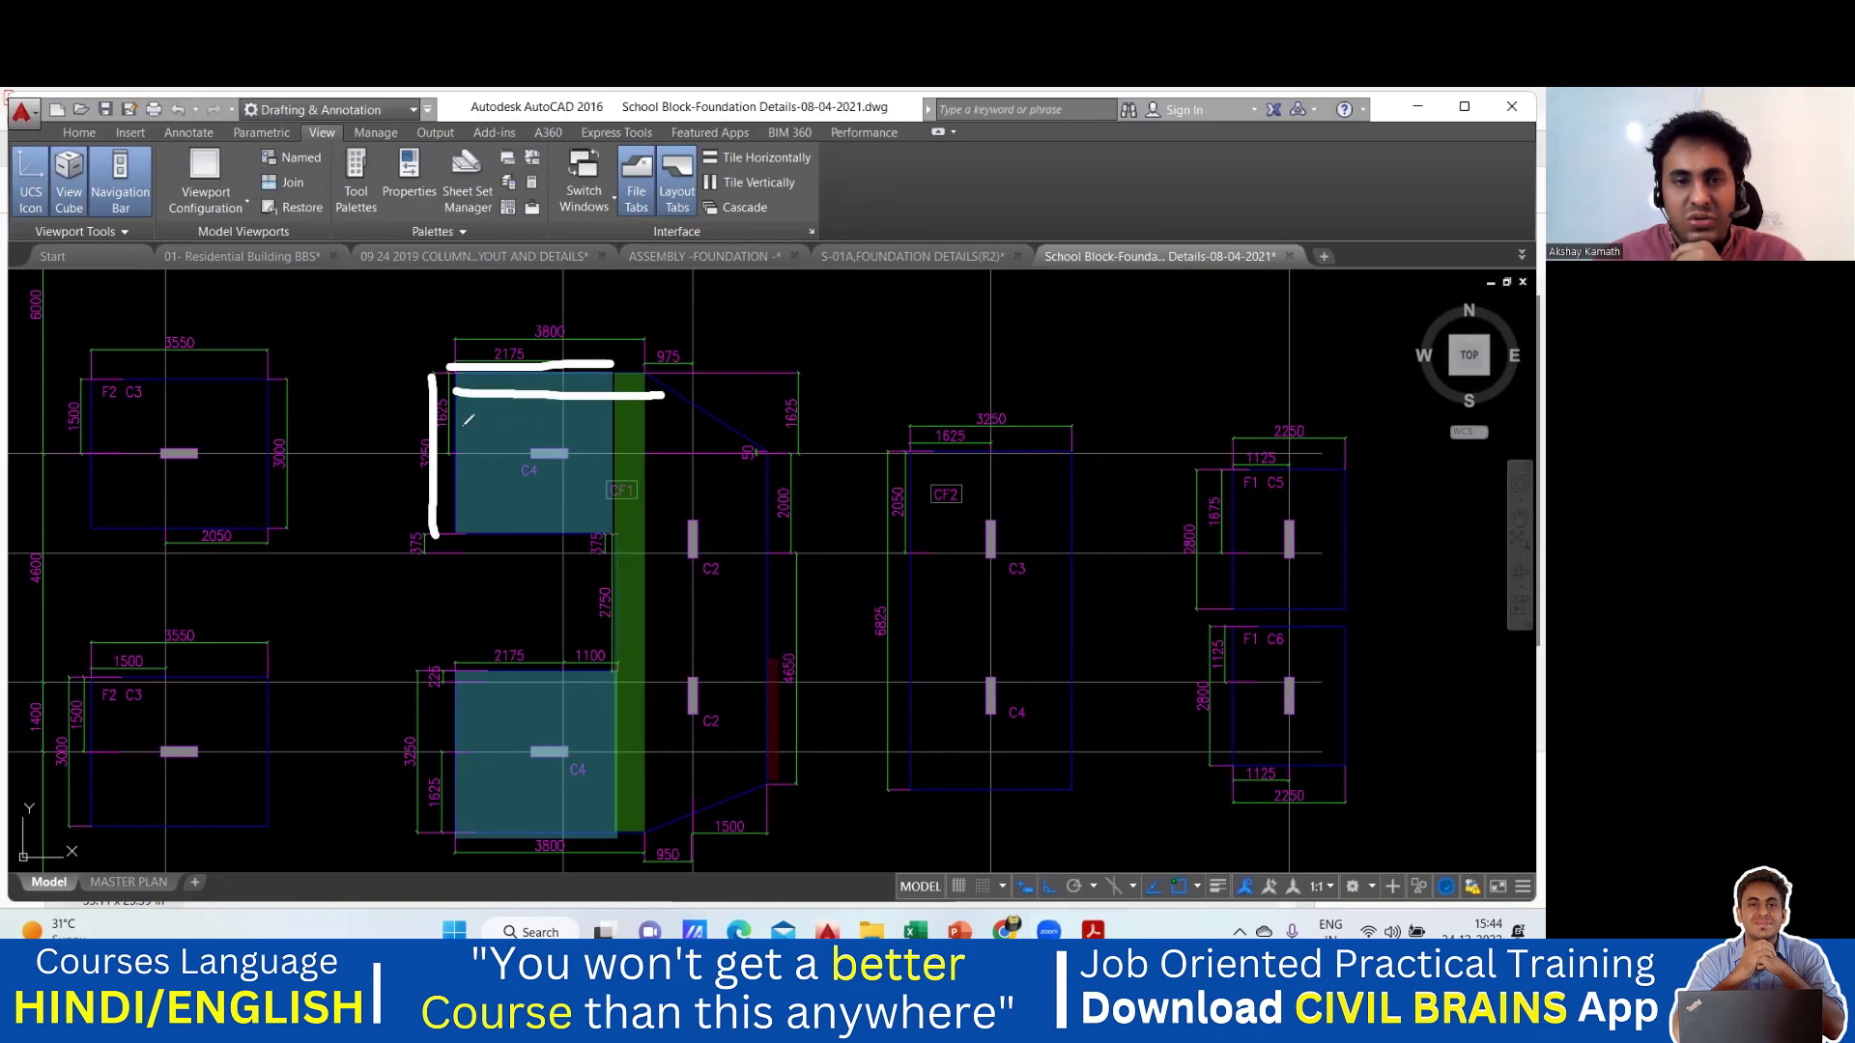
left_click_drag(454, 426, 727, 430)
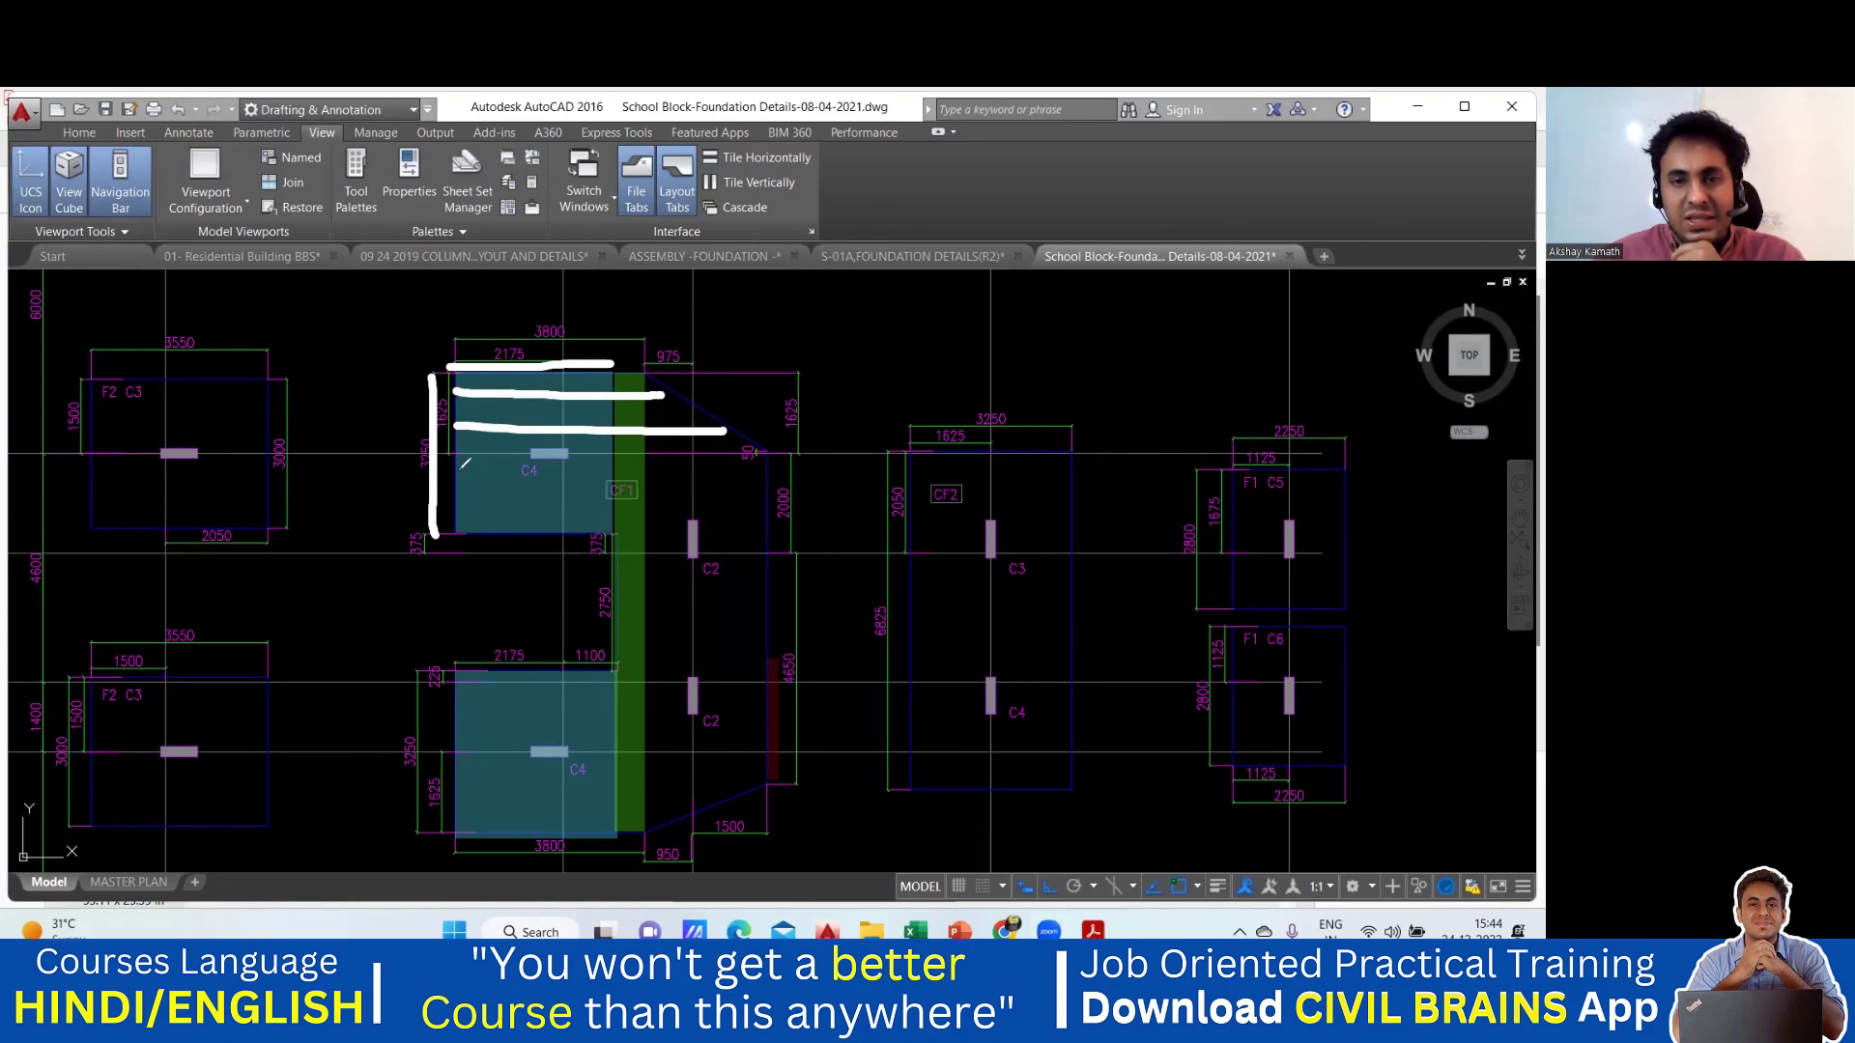
left_click_drag(454, 471, 759, 467)
left_click_drag(461, 499, 759, 505)
left_click_drag(470, 524, 753, 526)
left_click_drag(610, 554, 758, 553)
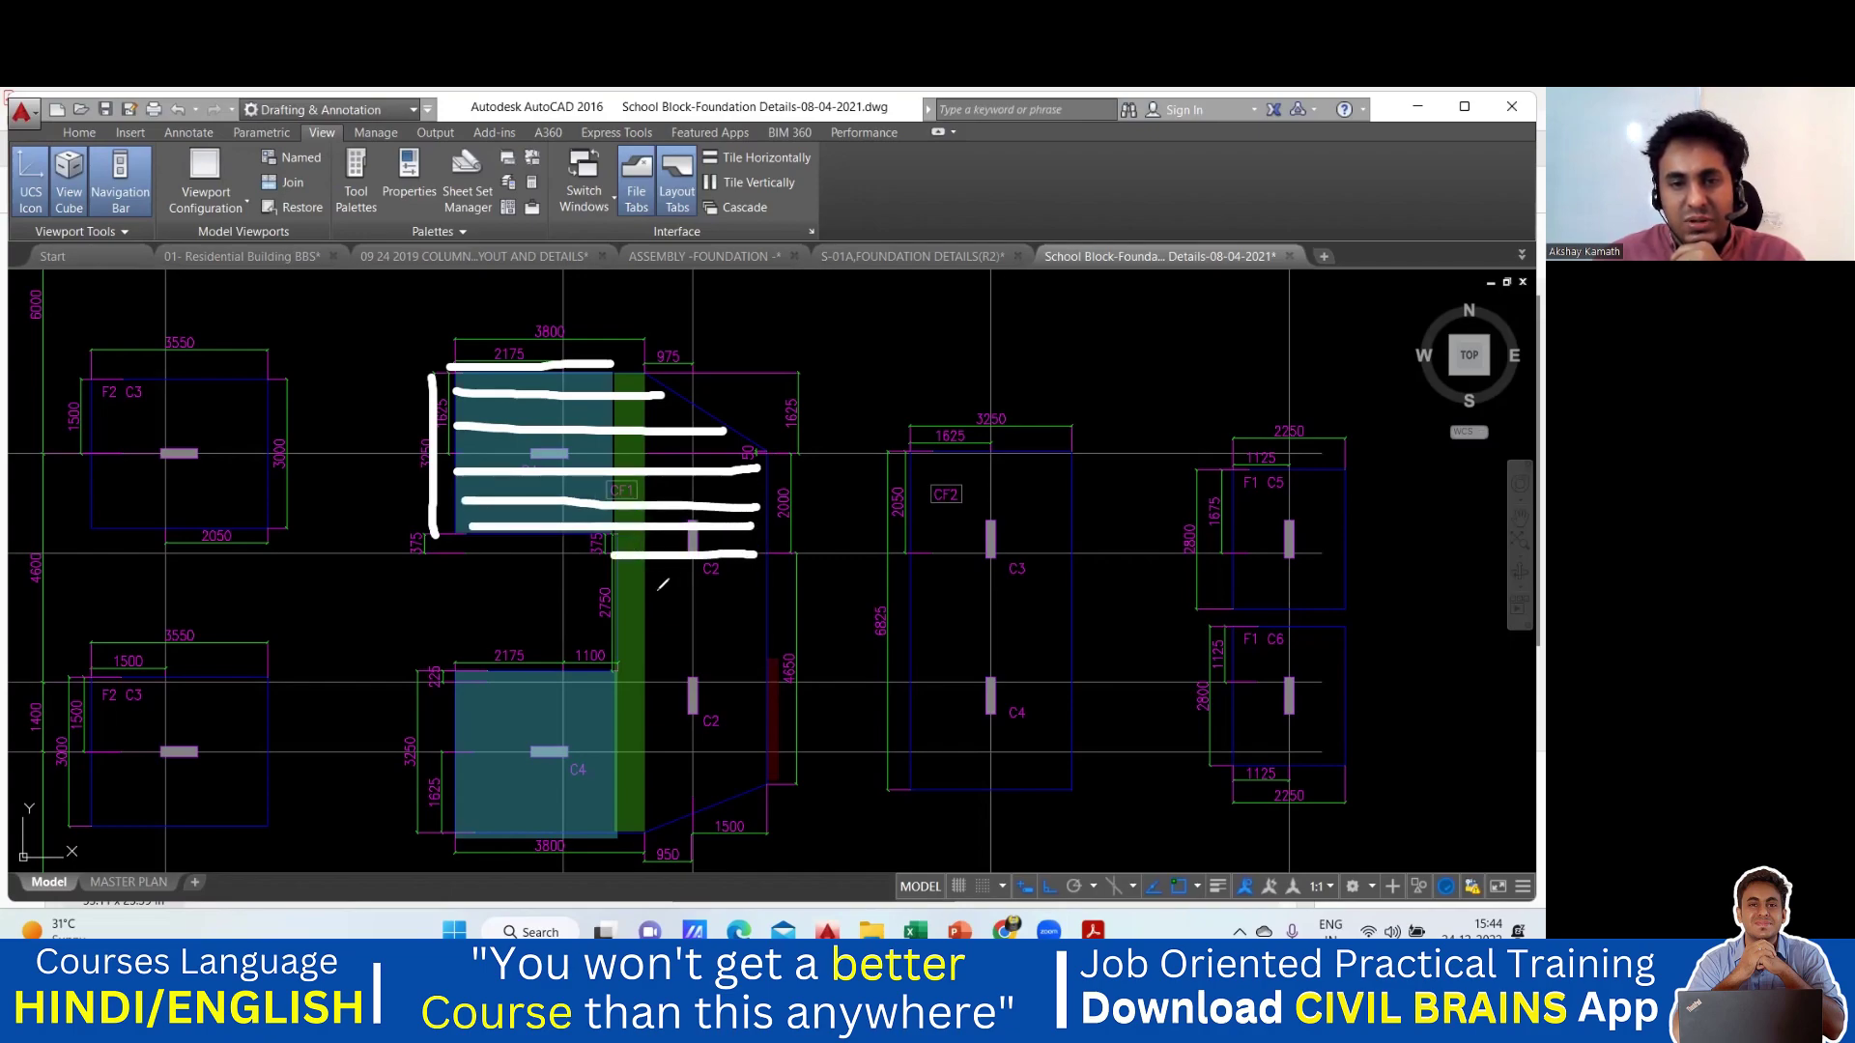
left_click_drag(618, 598, 761, 598)
left_click_drag(615, 631, 747, 632)
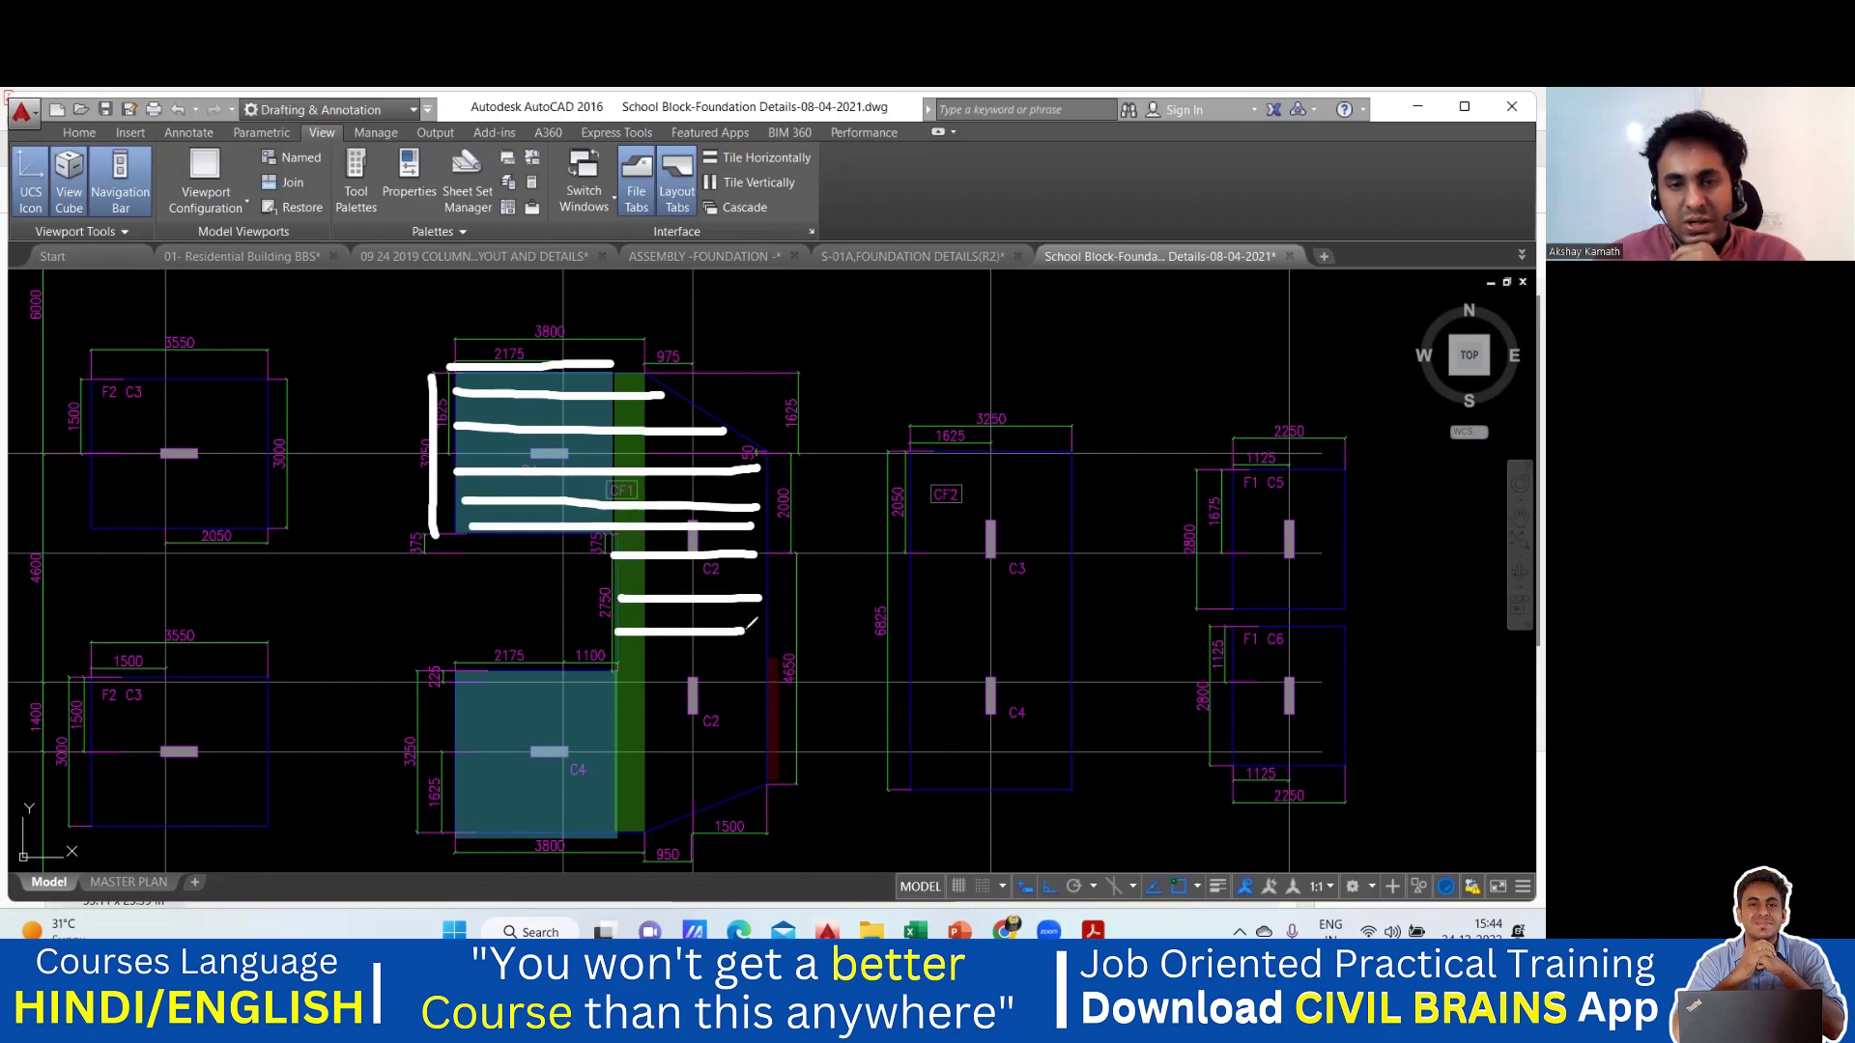
left_click_drag(626, 664, 768, 664)
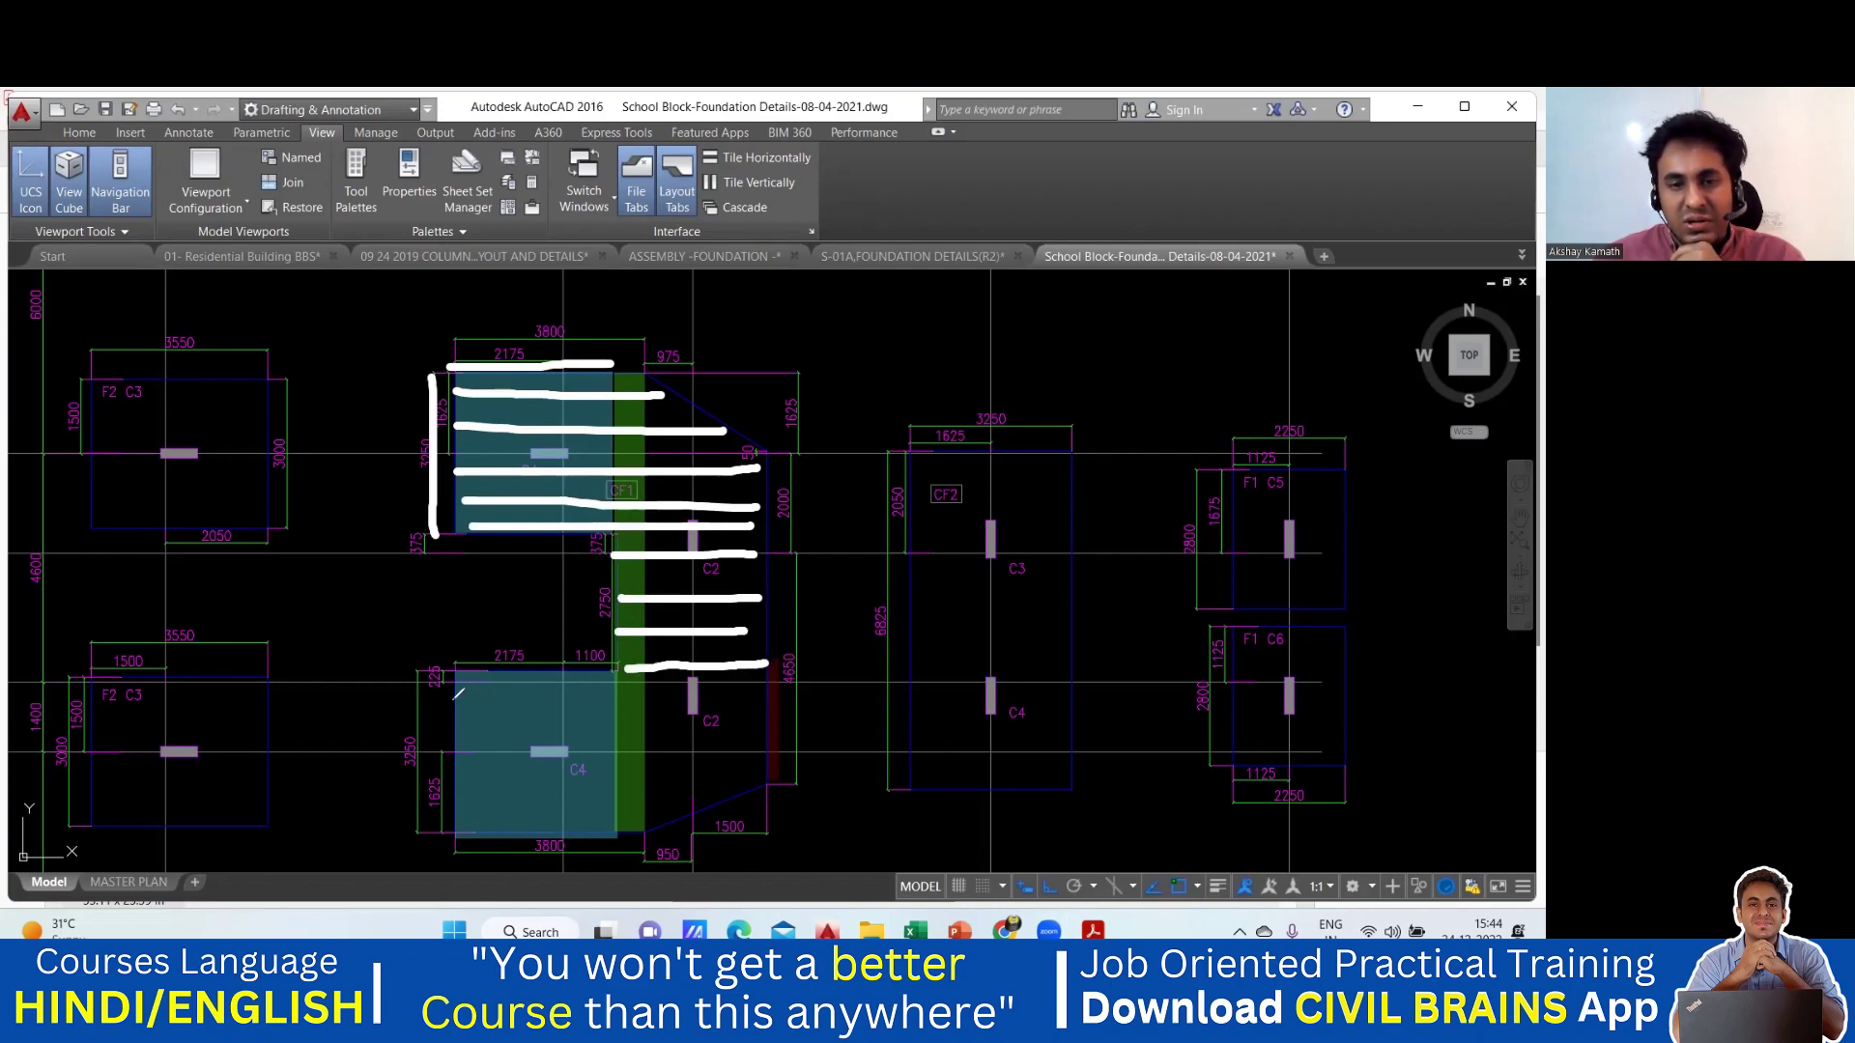
left_click_drag(452, 703, 763, 707)
left_click_drag(470, 751, 761, 740)
left_click_drag(460, 802, 742, 790)
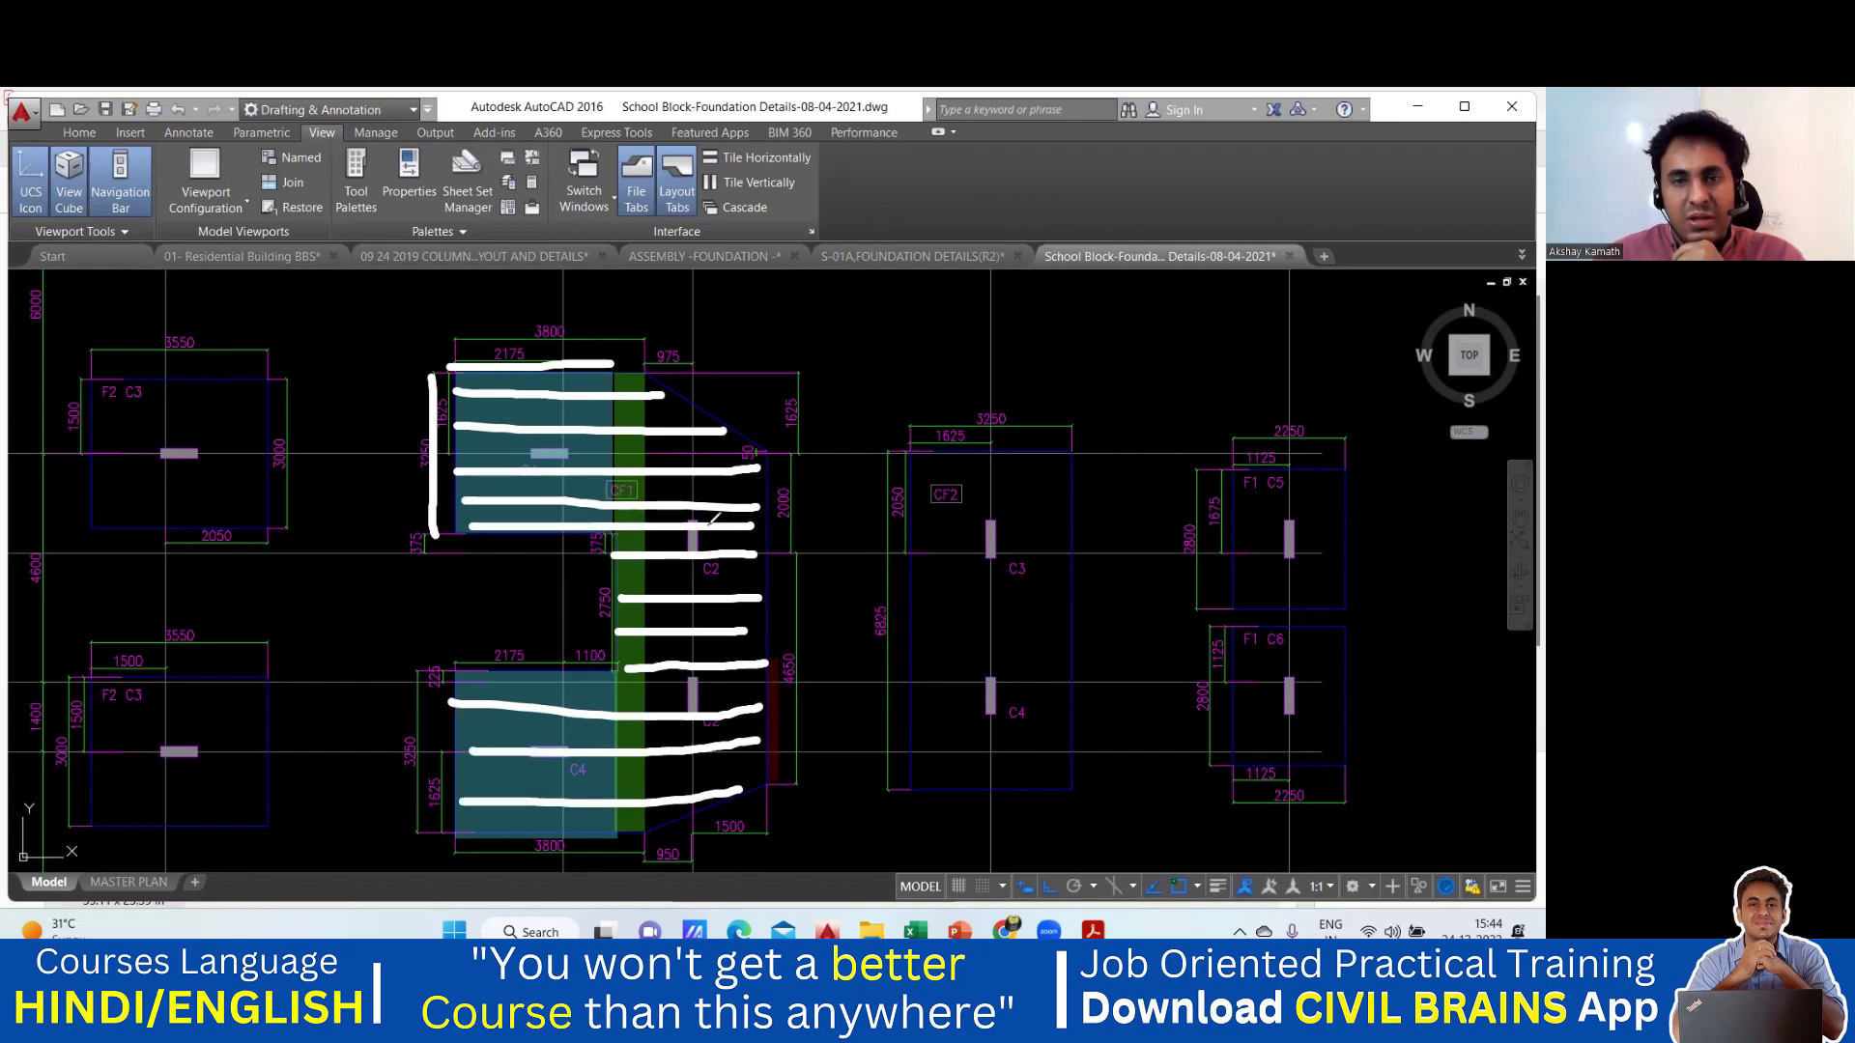
Step: Draw green vertical bar lines over the white ones in CF1's upper and lower C4 blocks
mouse_move(468, 371)
left_mouse_down()
mouse_move(475, 536)
mouse_move(509, 450)
mouse_move(518, 530)
left_mouse_up()
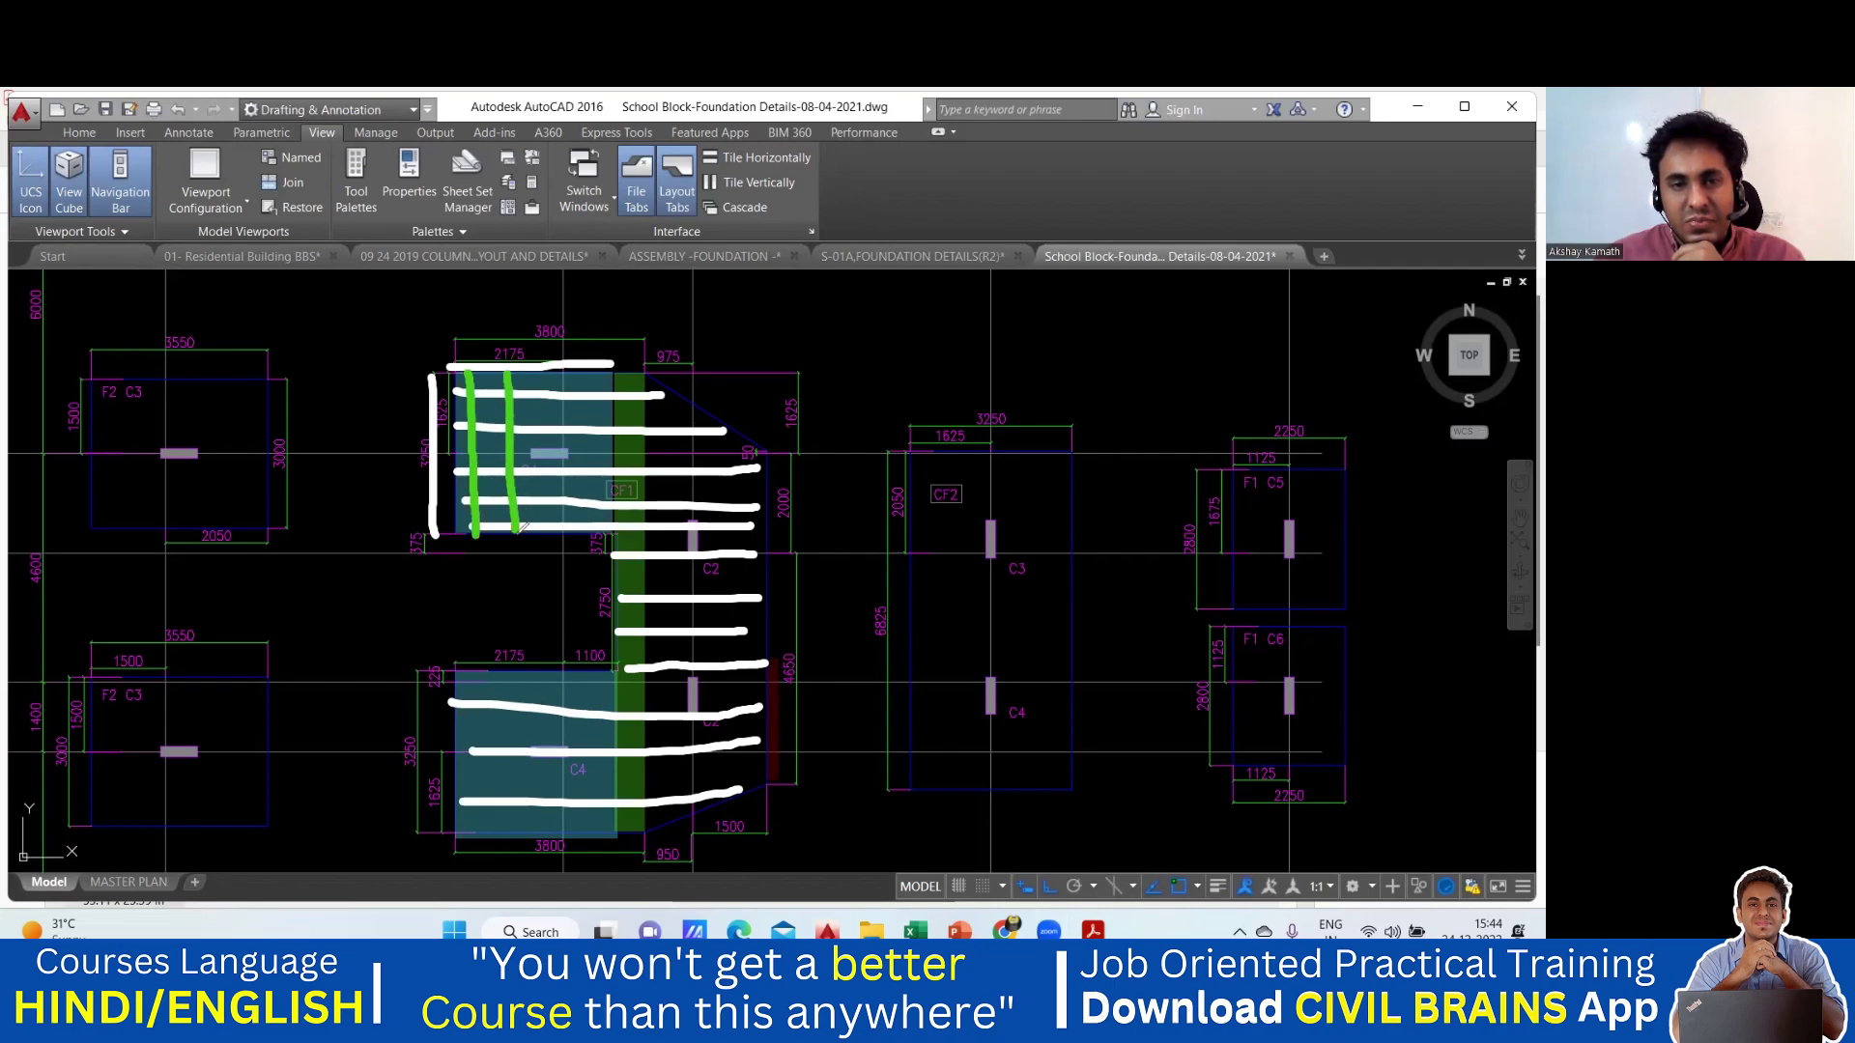
mouse_move(550, 365)
left_mouse_down()
mouse_move(551, 549)
mouse_move(601, 483)
mouse_move(601, 546)
left_mouse_up()
left_click_drag(464, 679, 475, 837)
left_click_drag(502, 681, 510, 839)
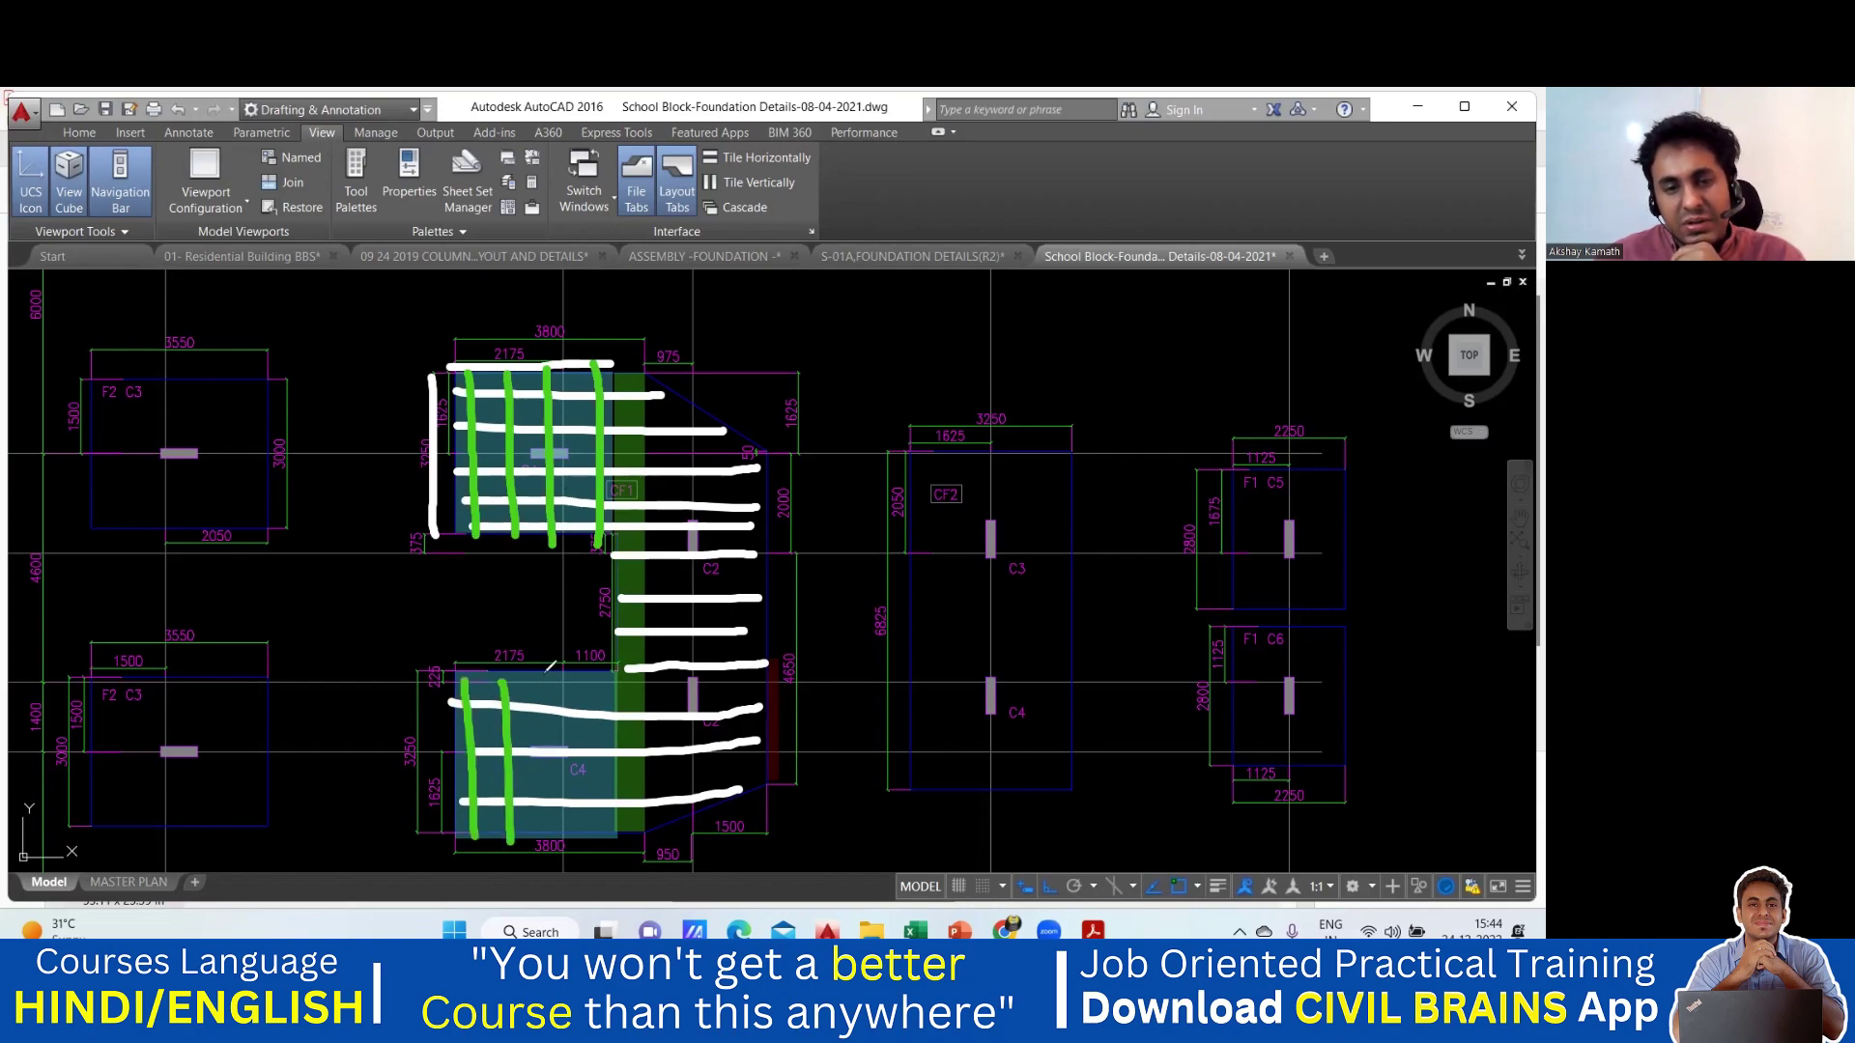
left_click_drag(547, 668, 552, 824)
left_click_drag(582, 679, 586, 848)
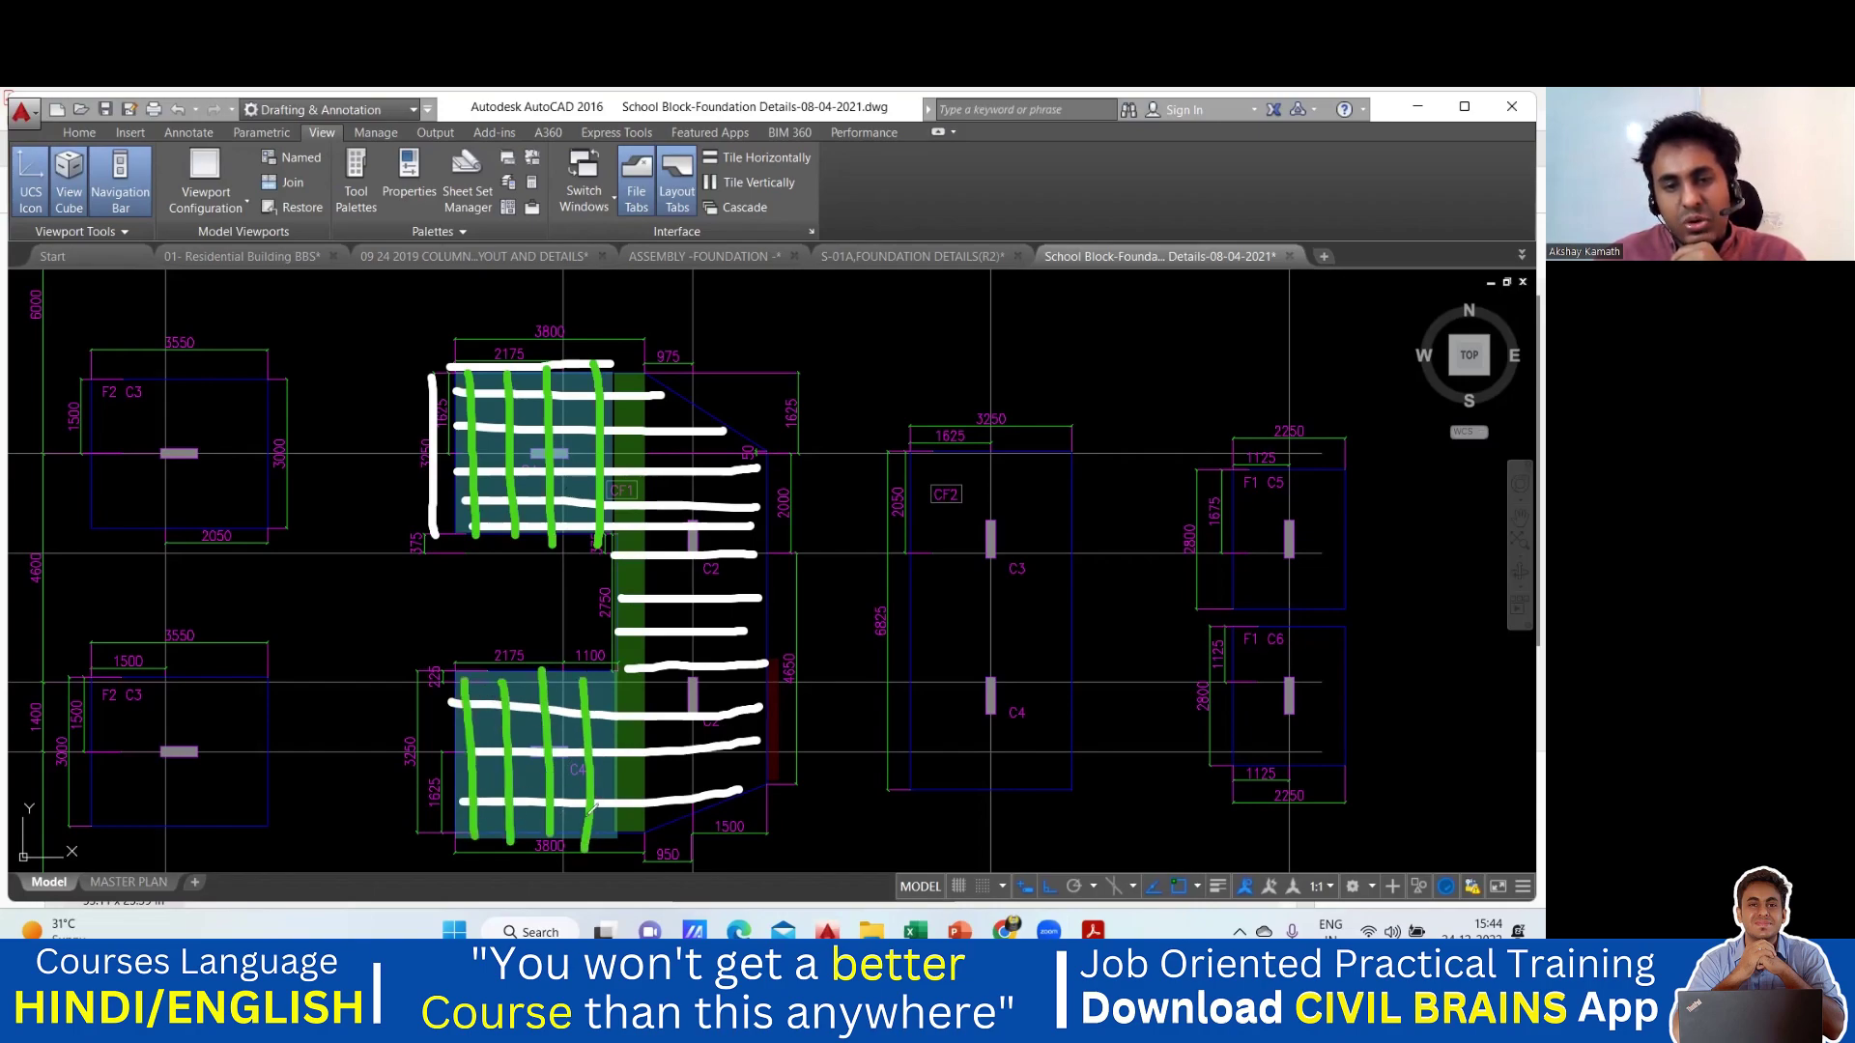
left_click_drag(606, 670, 610, 838)
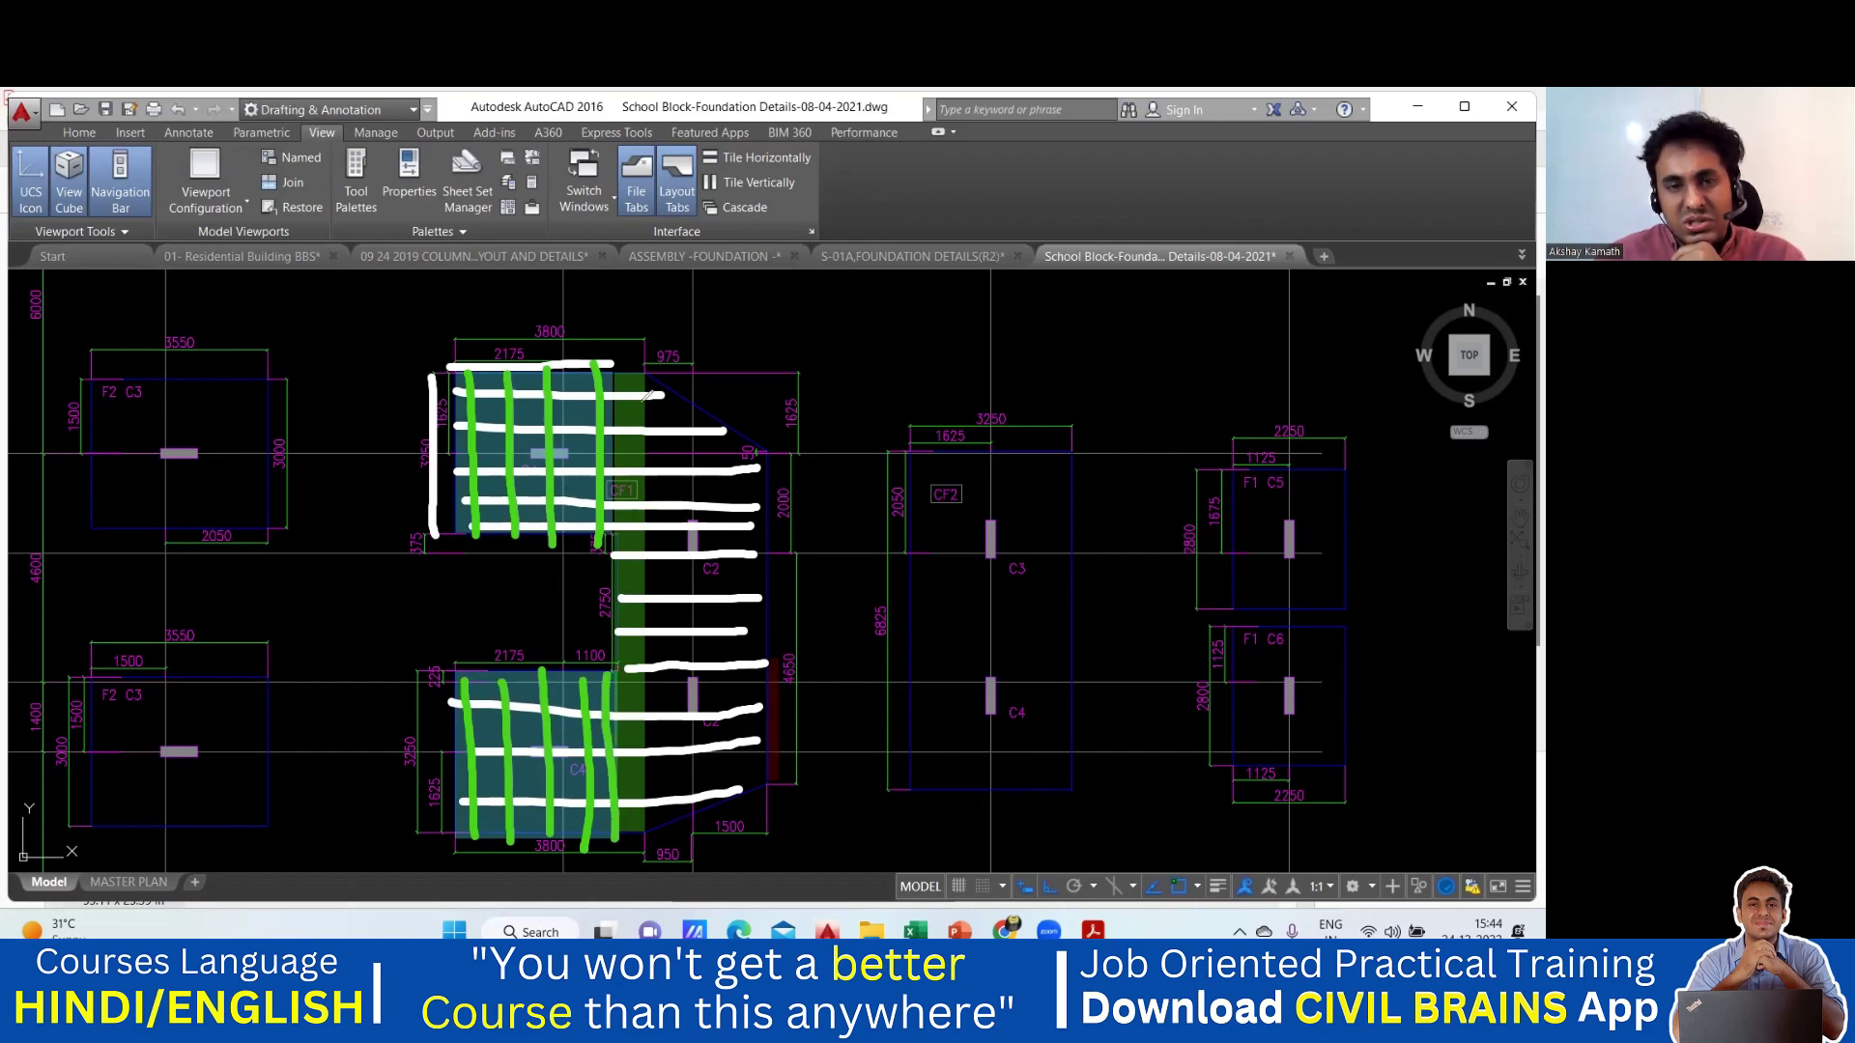
Step: Draw full-height green vertical bar lines through CF1's green strip and C2 column side, and clear all annotations
left_click_drag(635, 387, 643, 843)
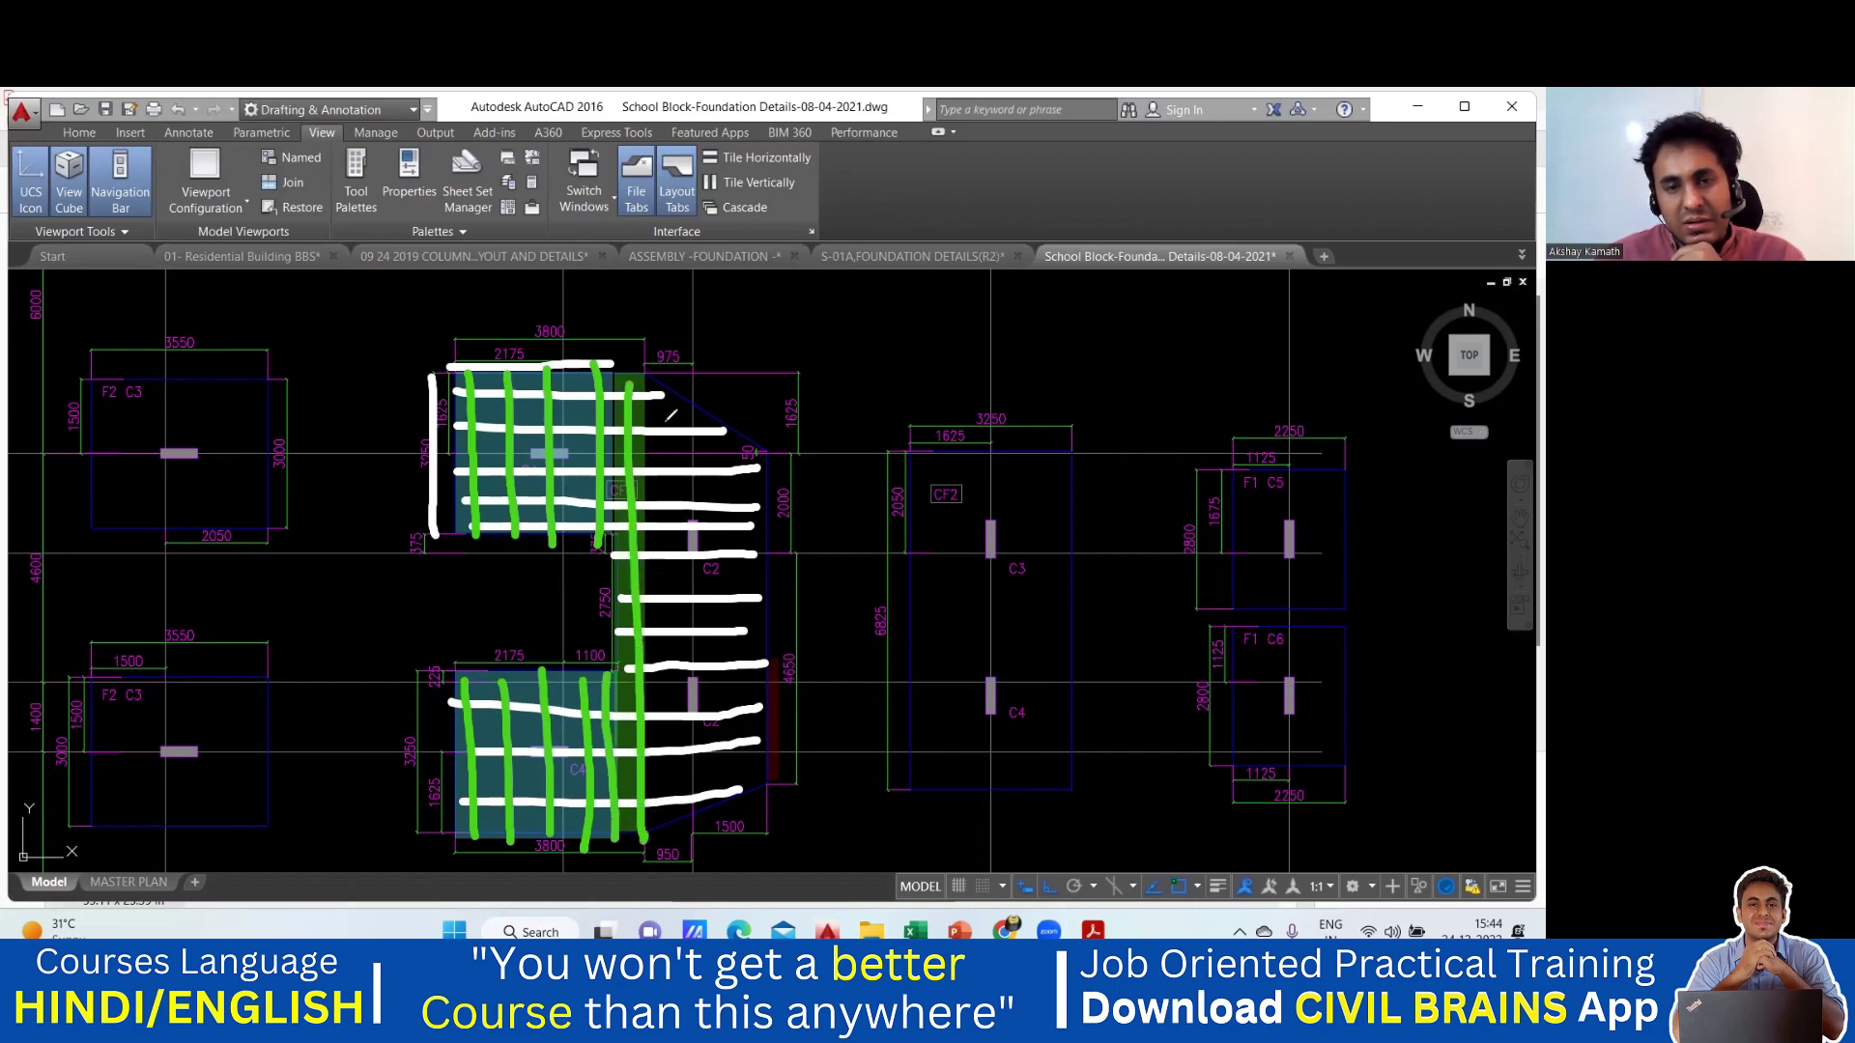
mouse_move(668, 394)
left_mouse_down()
mouse_move(682, 833)
mouse_move(698, 527)
mouse_move(712, 804)
left_mouse_up()
left_click_drag(720, 430, 729, 804)
left_click_drag(750, 460, 747, 808)
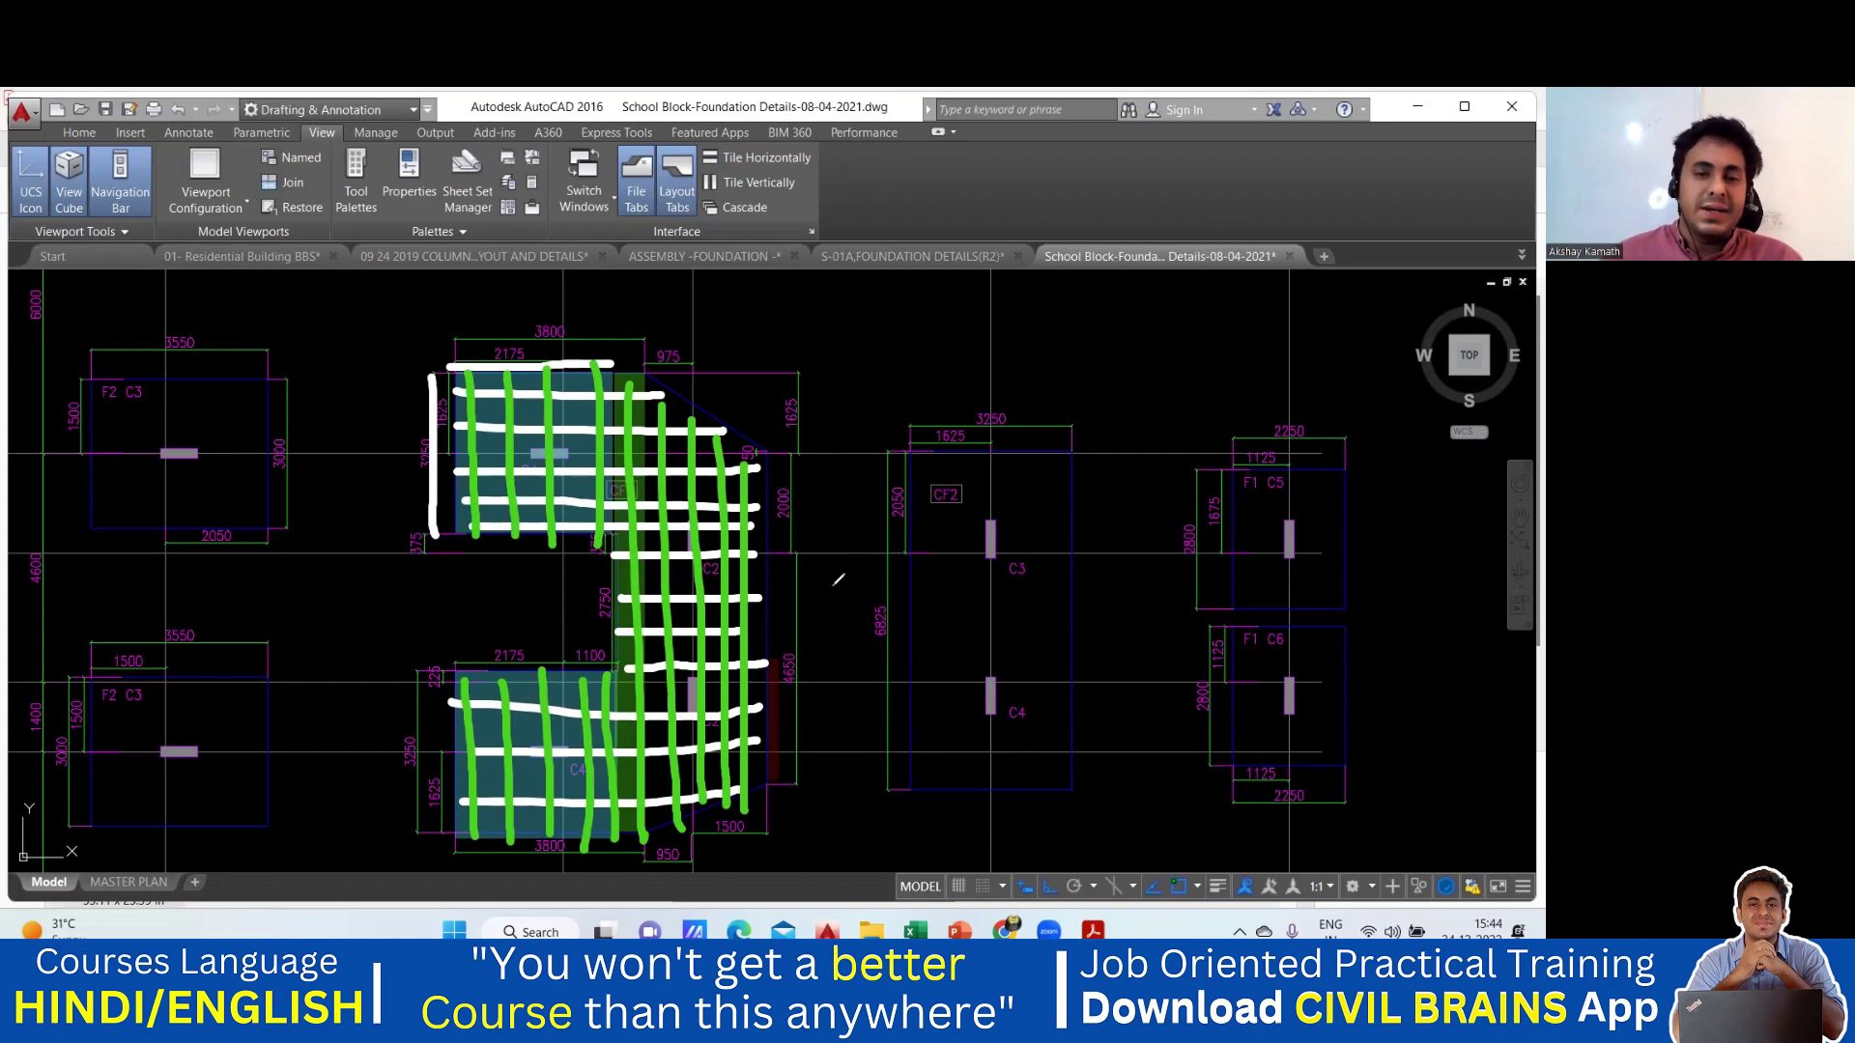
left_click(876, 316)
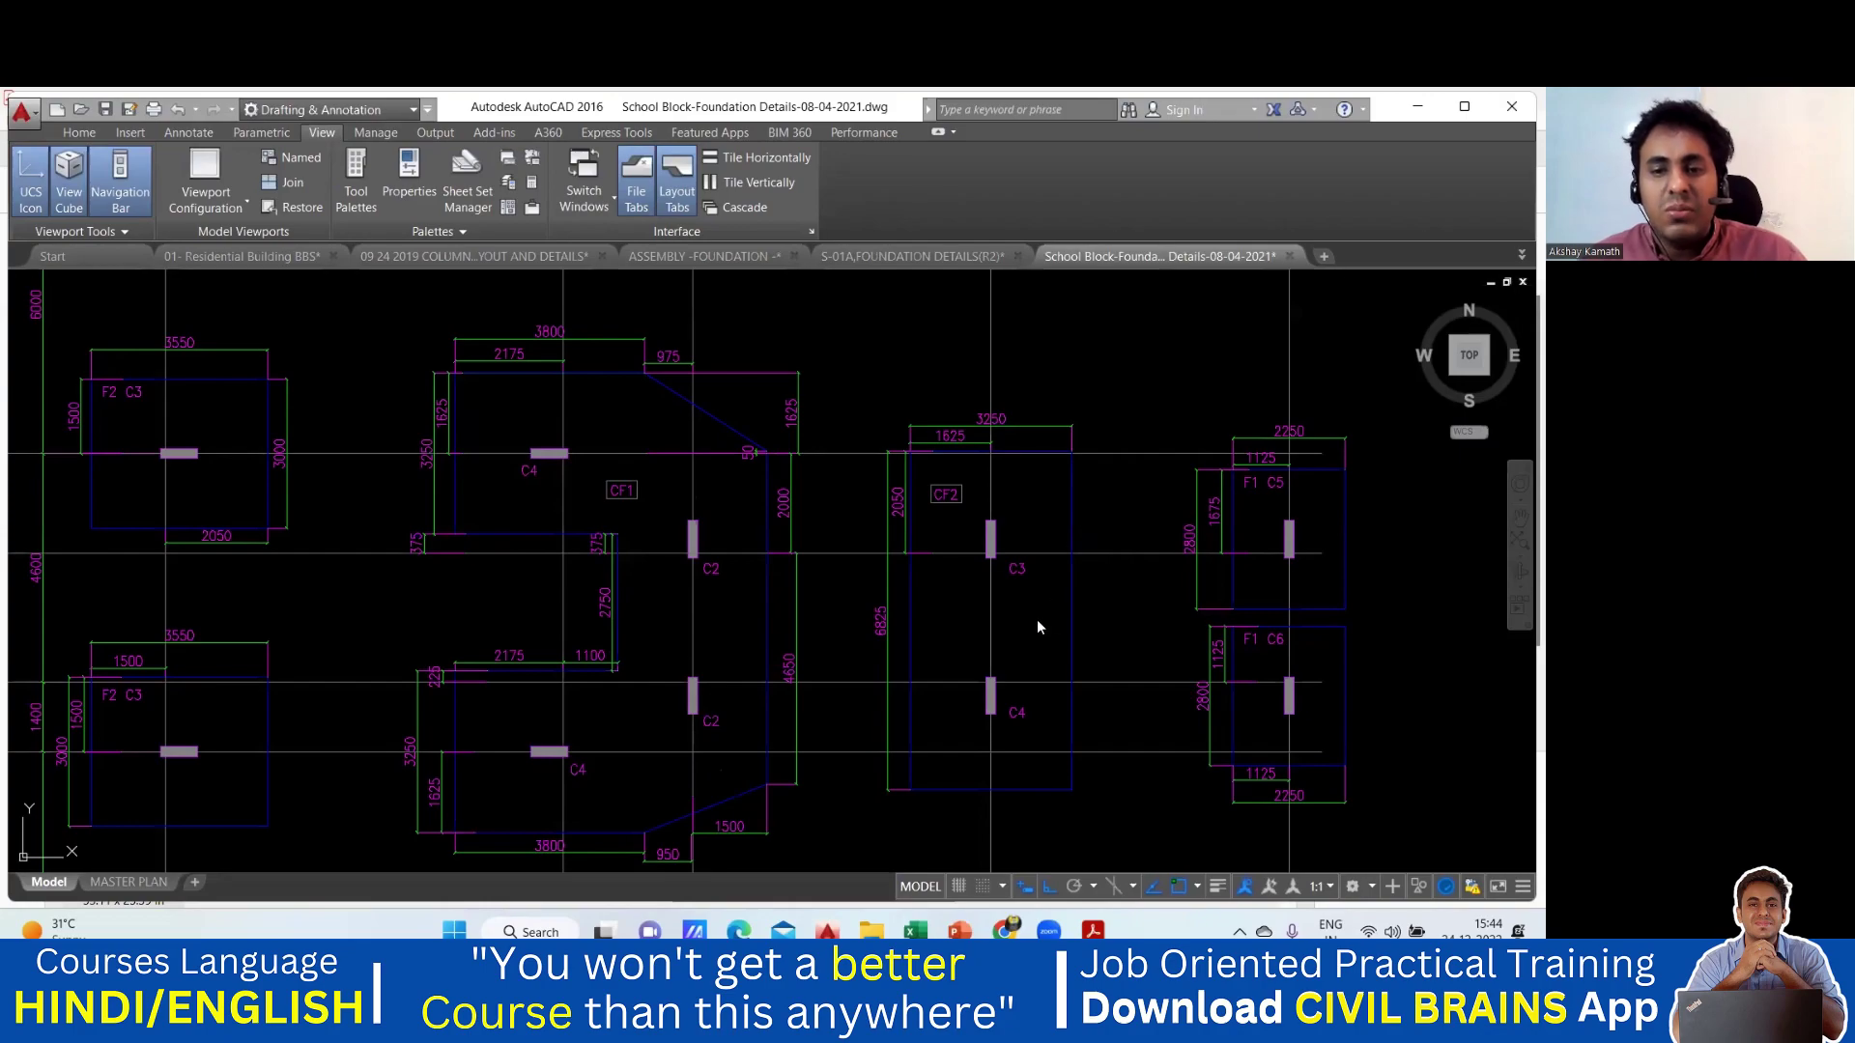
Step: Examine the school block's footing schedule, comparing the bottom and top reinforcement of the isolated and combined footings
scroll(1039, 628, "down", 5)
middle_click_drag(1021, 635, 782, 433)
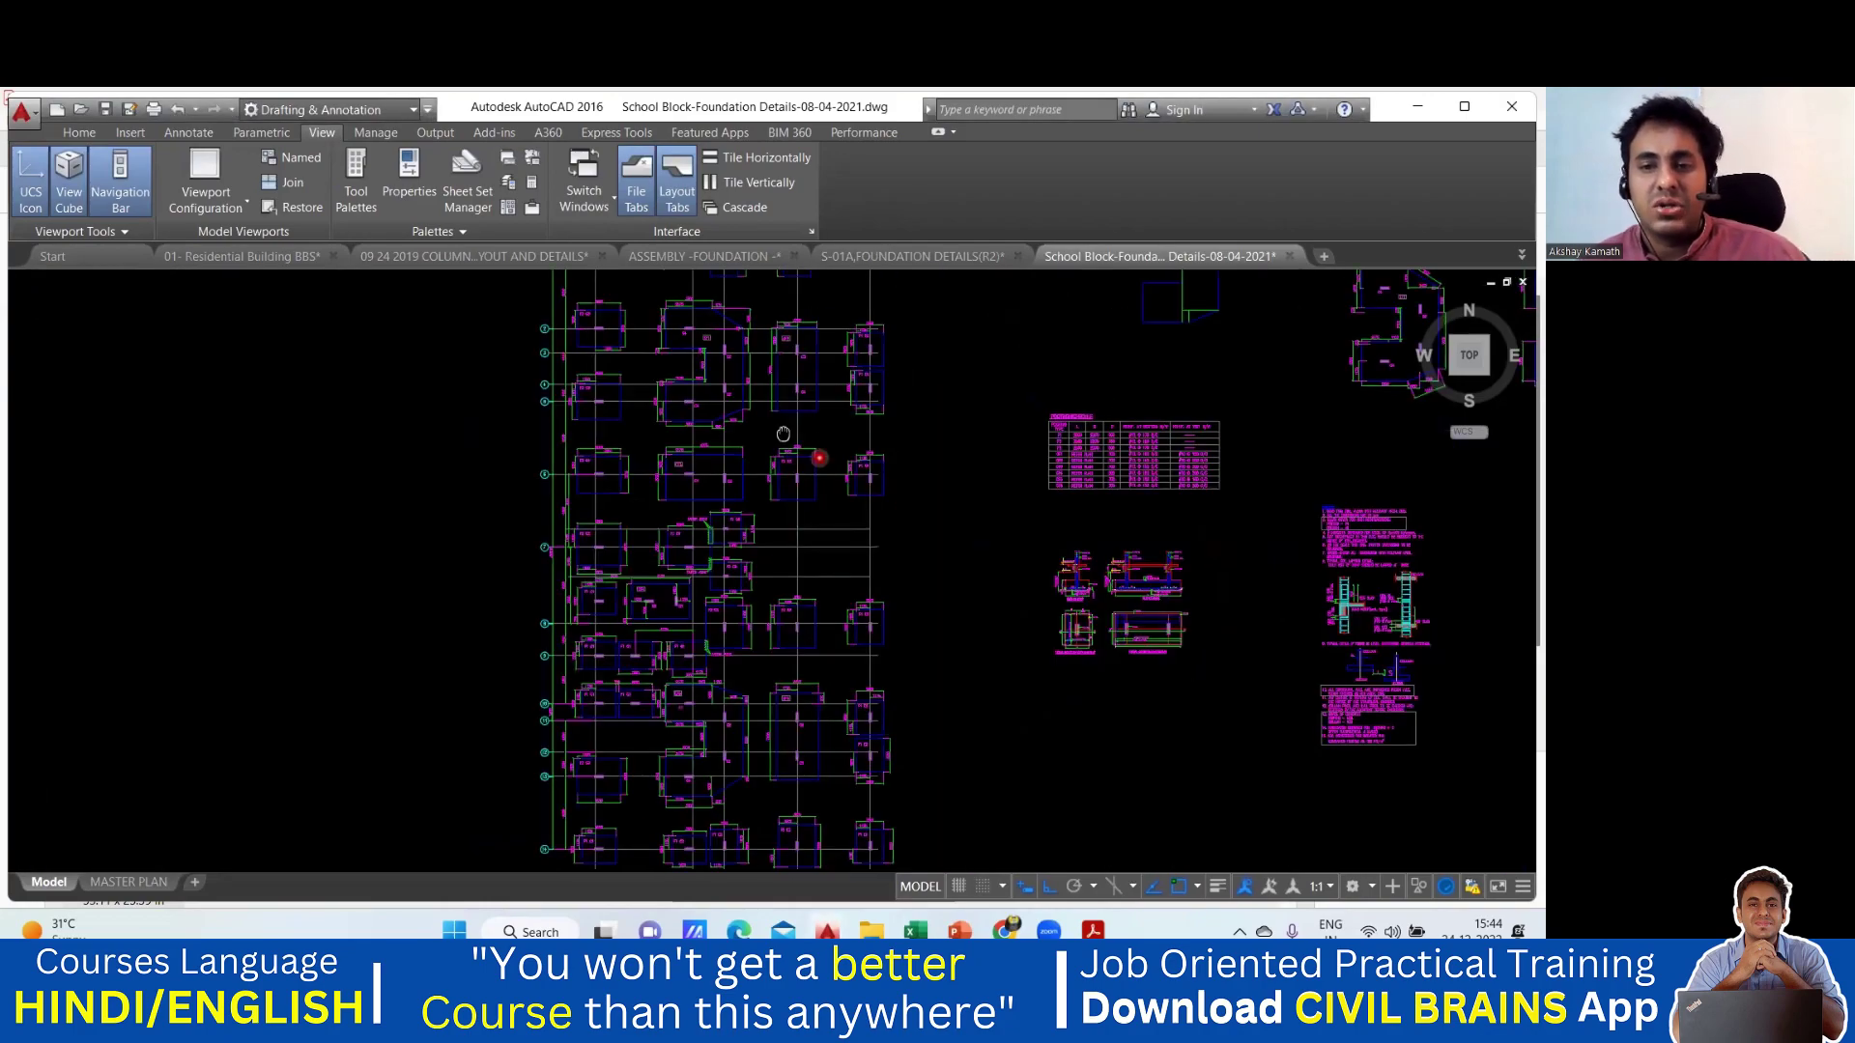
scroll(1353, 538, "up", 2)
scroll(1179, 437, "up", 2)
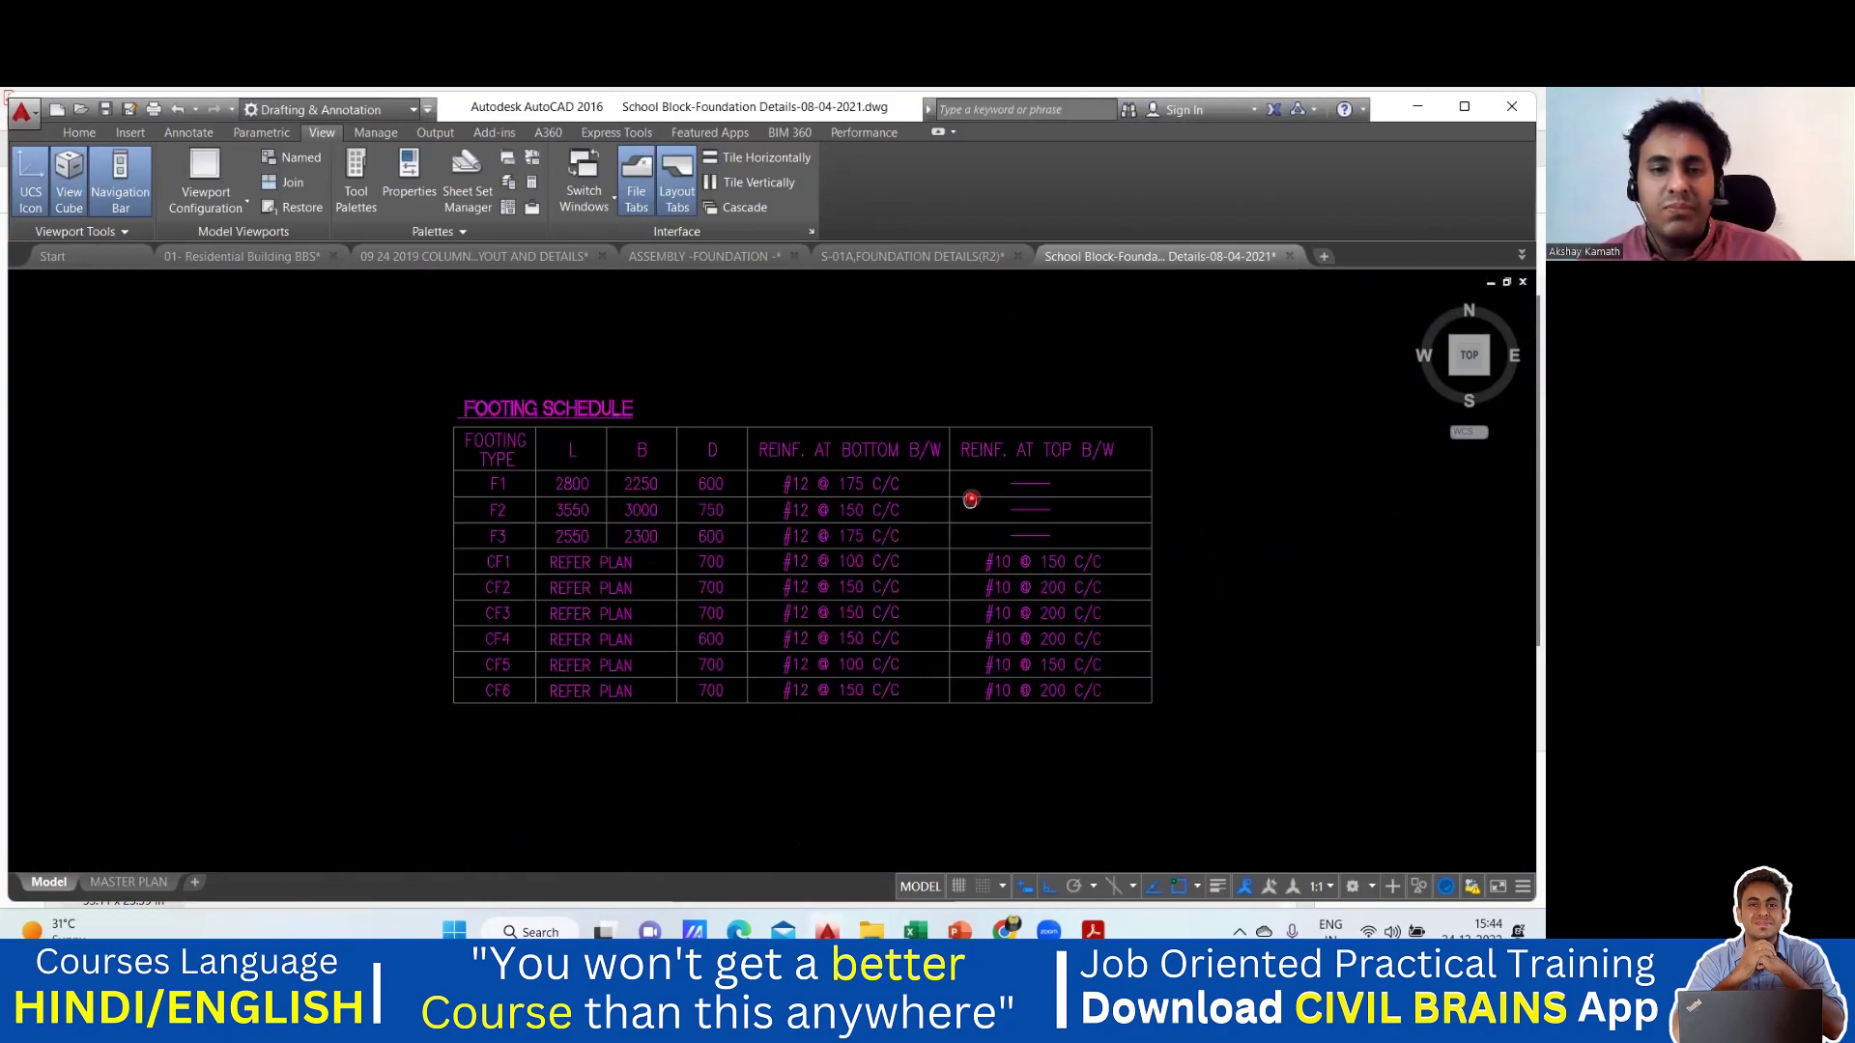
scroll(628, 494, "up", 3)
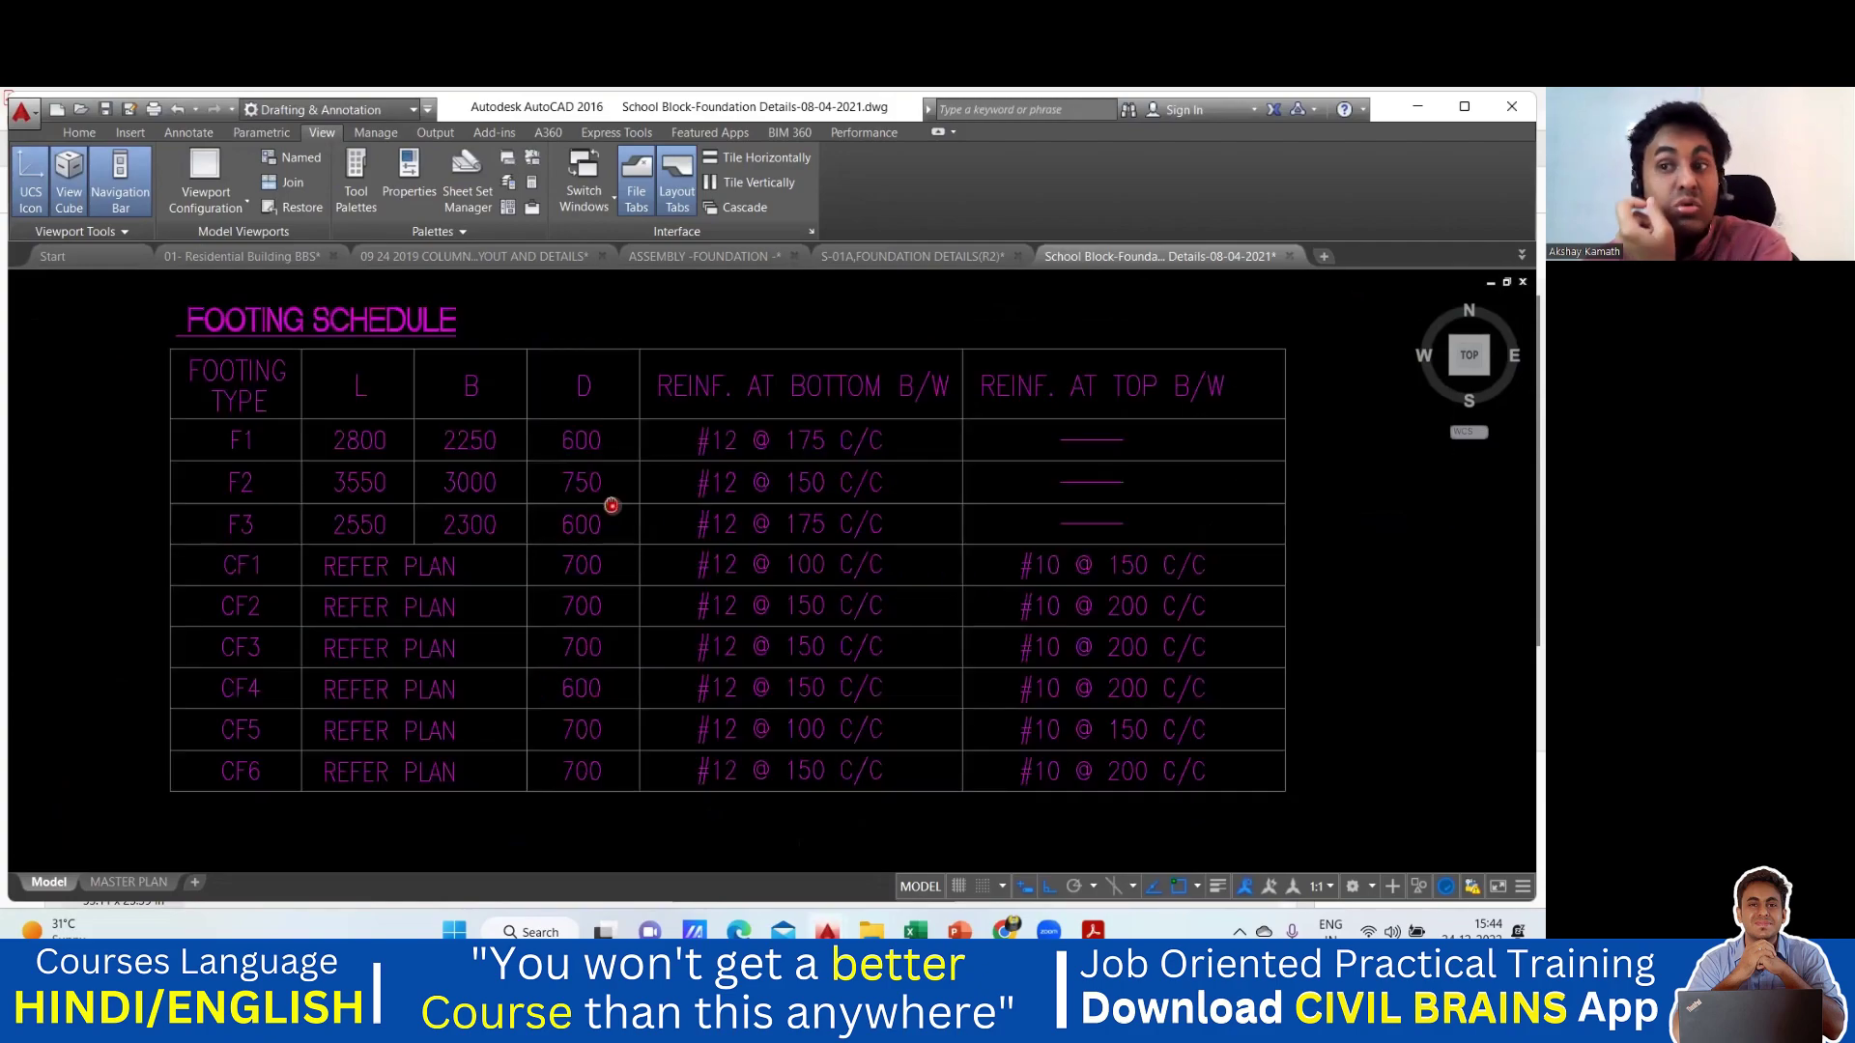
middle_click_drag(611, 505, 571, 492)
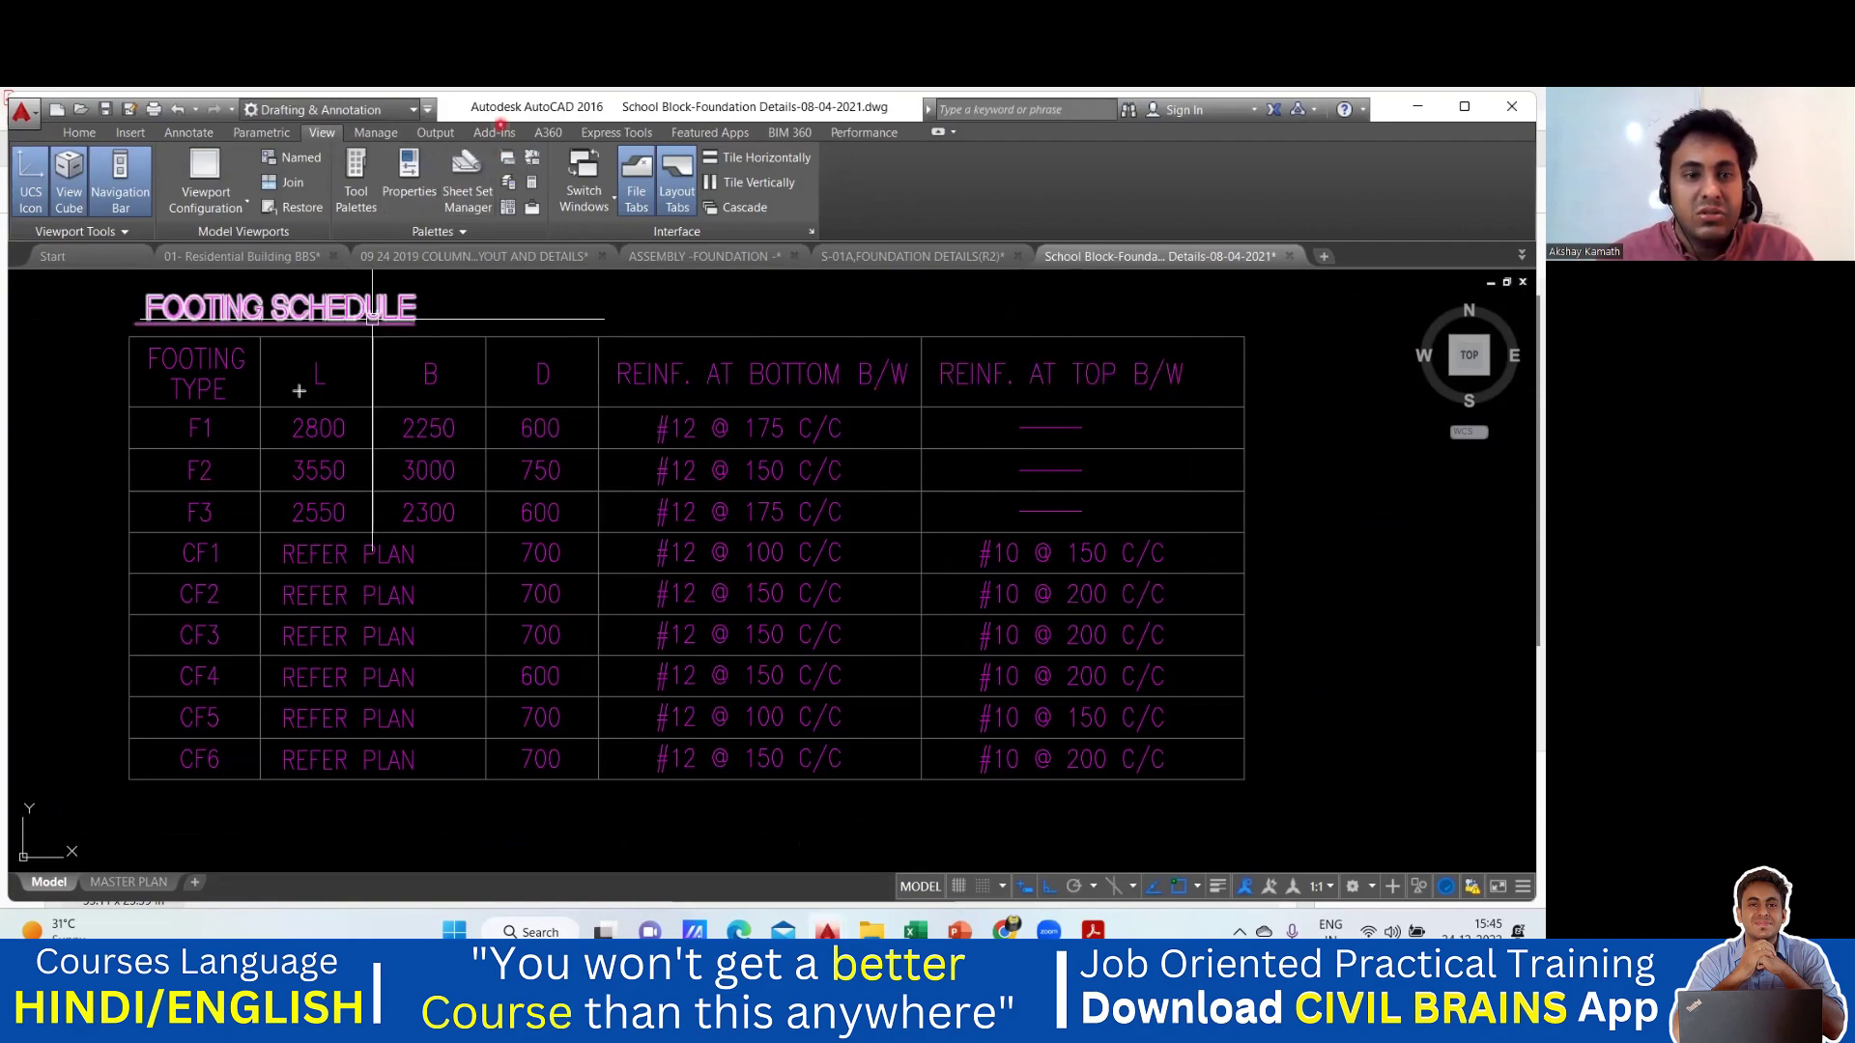
left_click(130, 406)
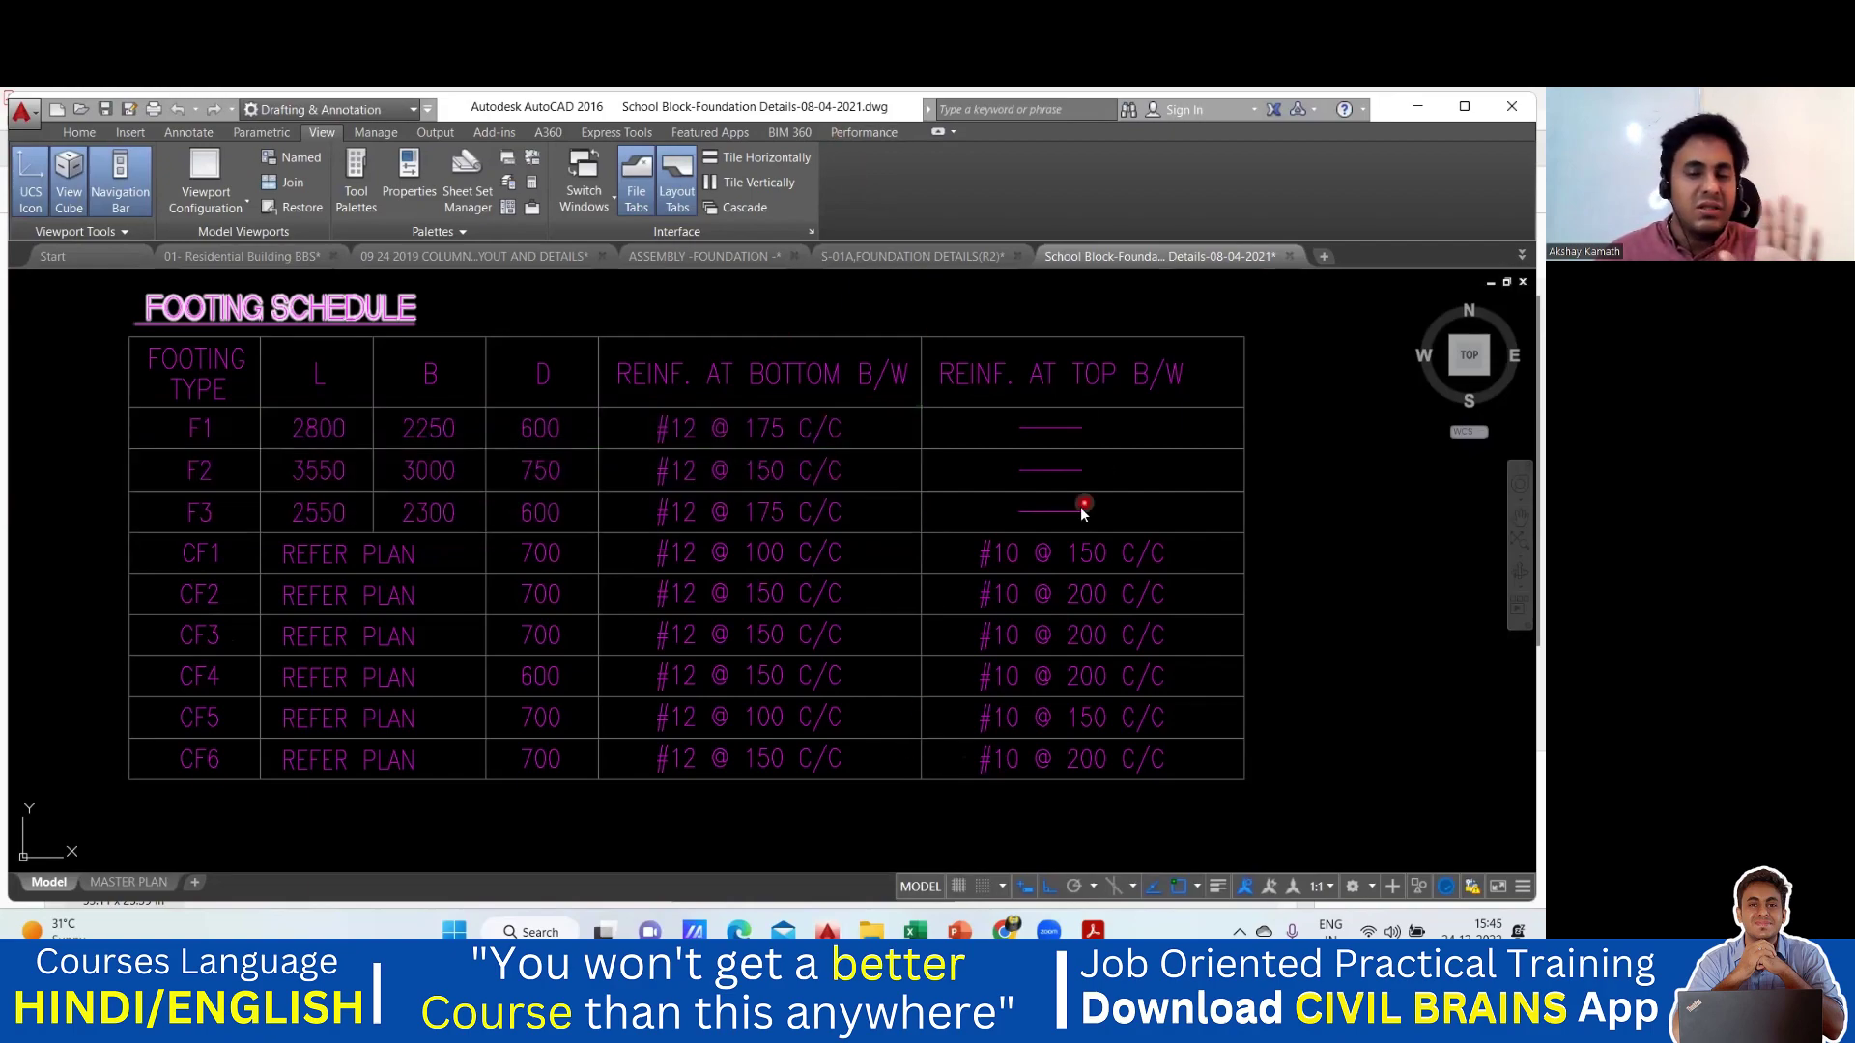
scroll(1034, 516, "down", 3)
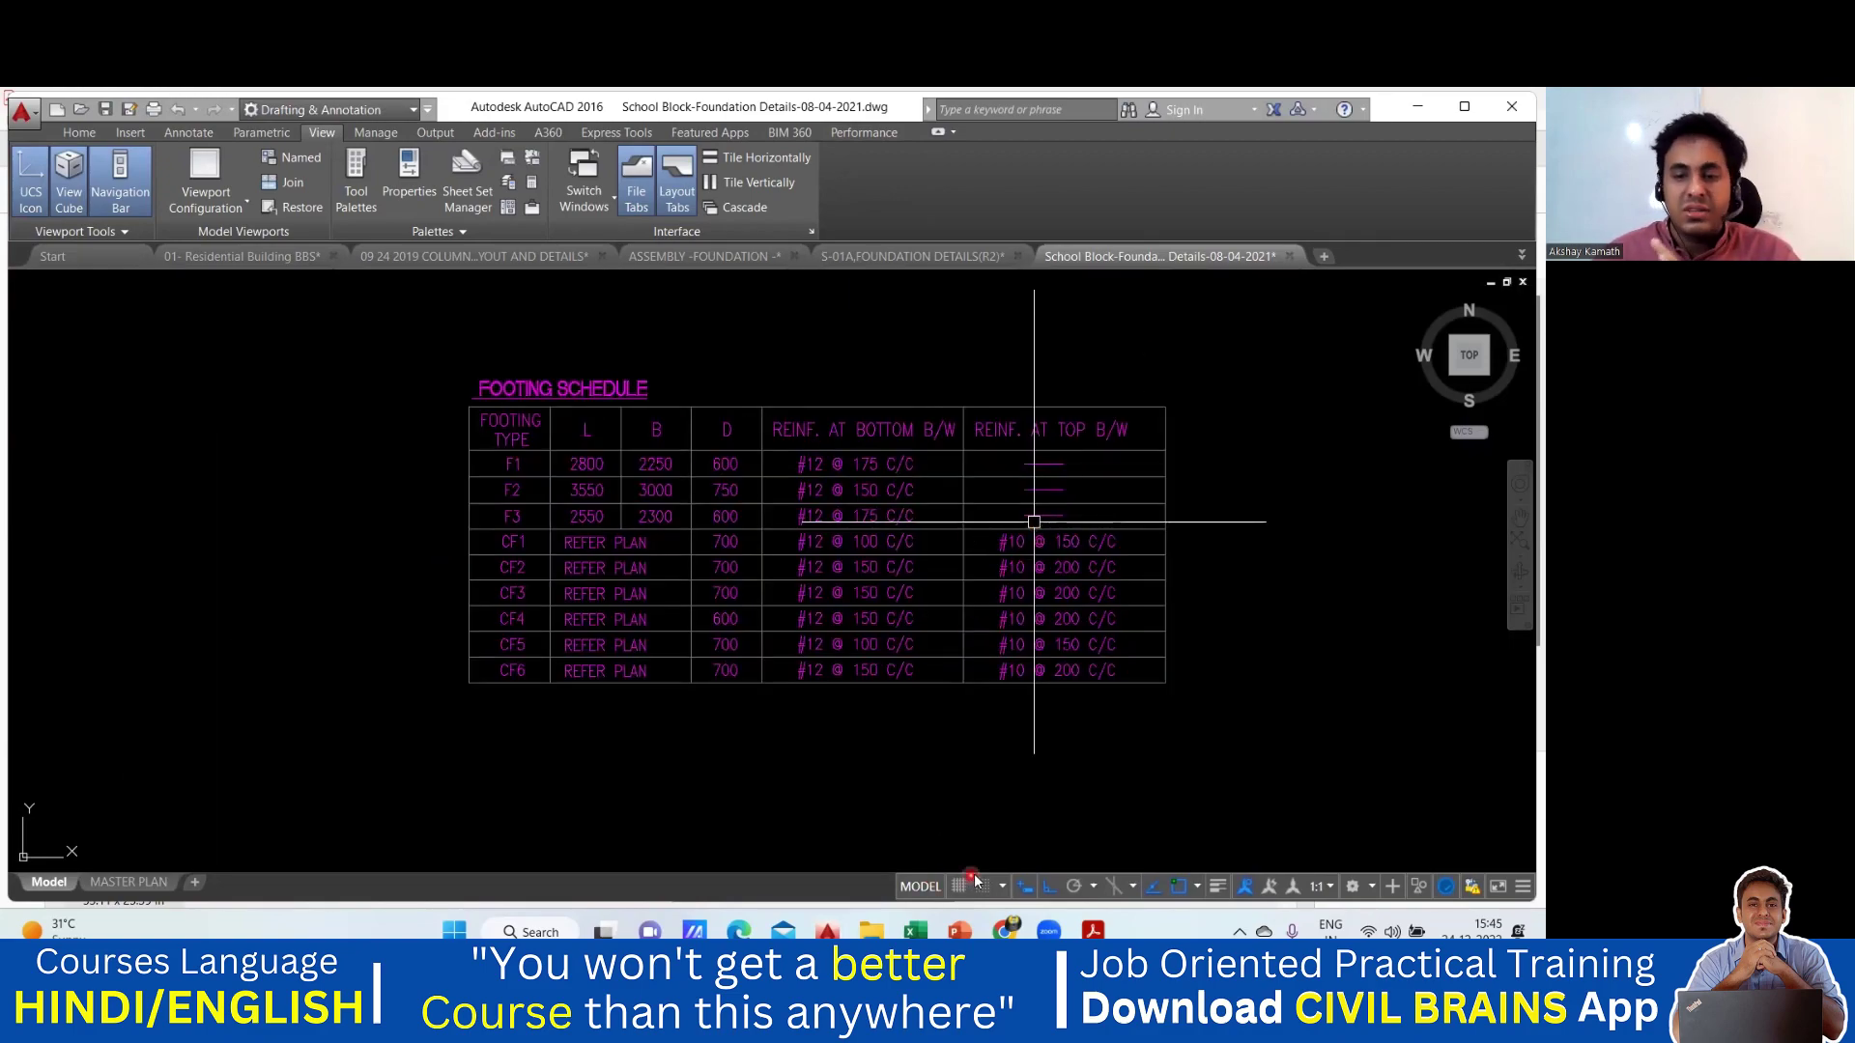
Step: Switch to the ETC MC COMMERCIAL BLOCK-19-11-2020 drawing and look over its floor plans and framing layouts
mouse_move(828, 929)
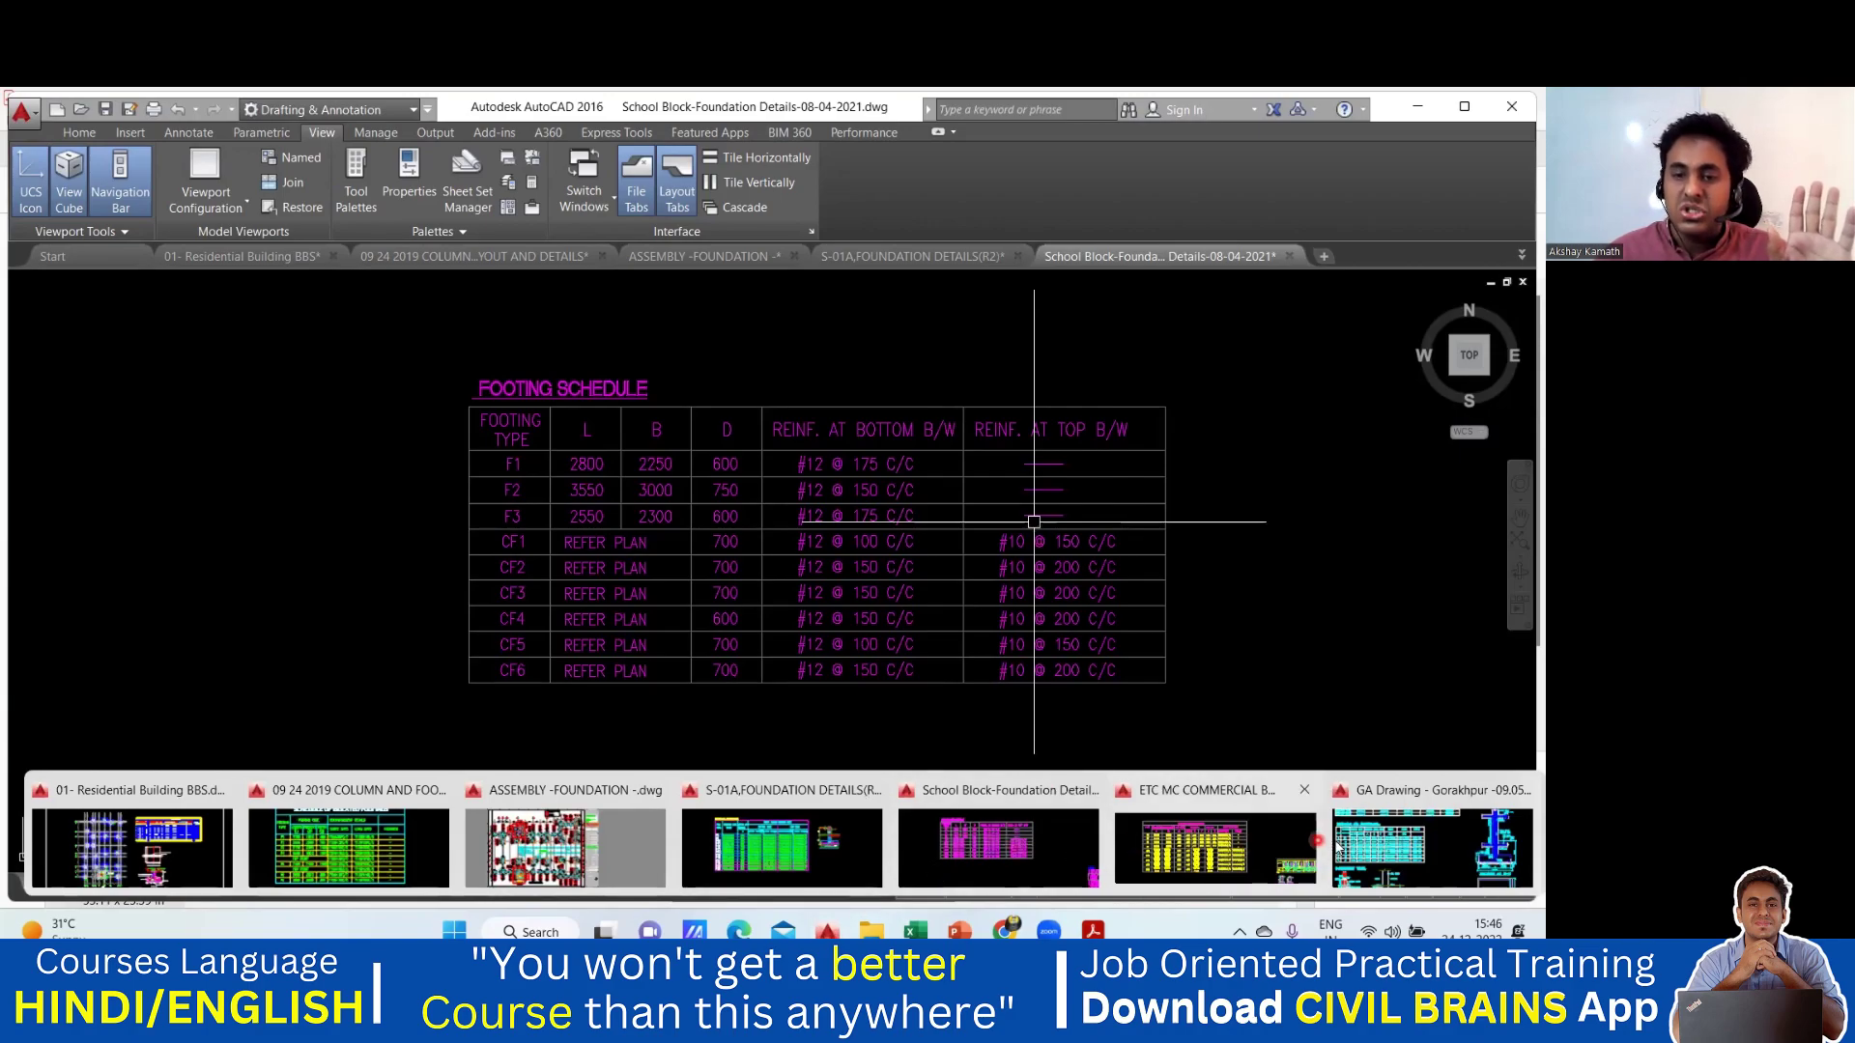
left_click(1250, 850)
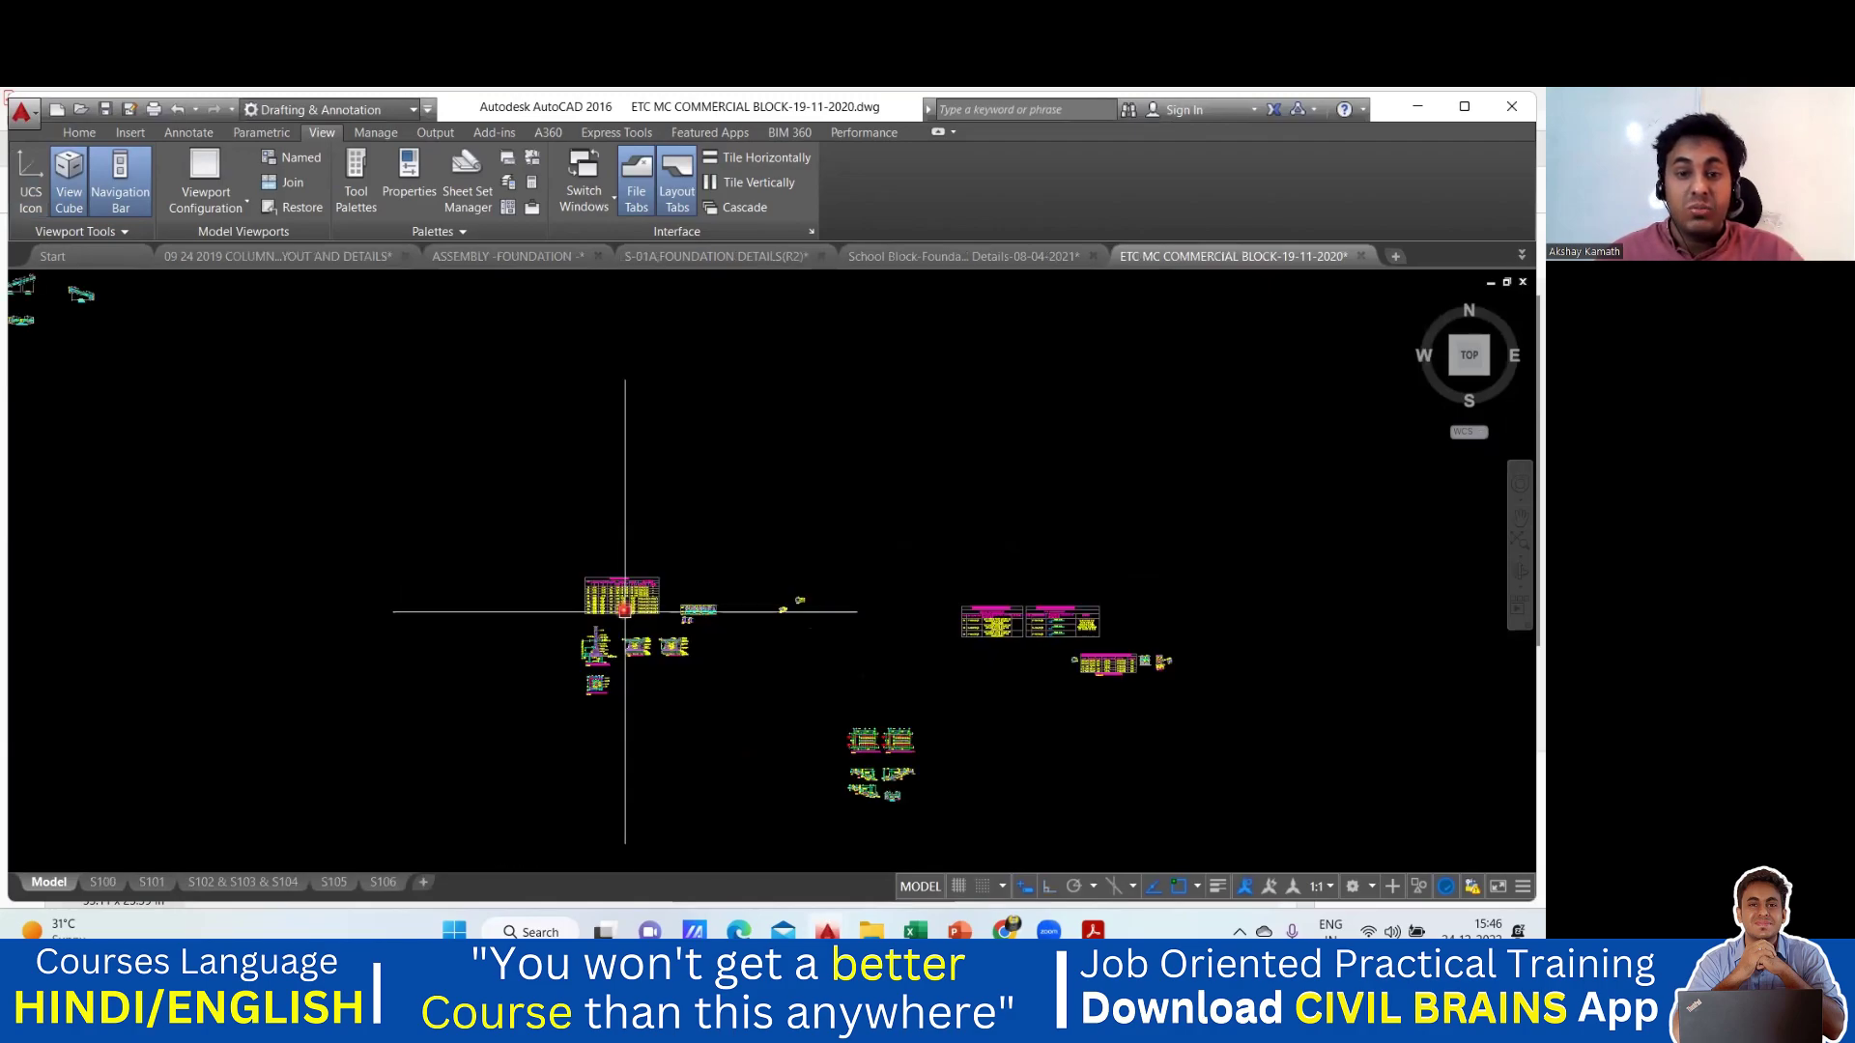
scroll(625, 611, "up", 5)
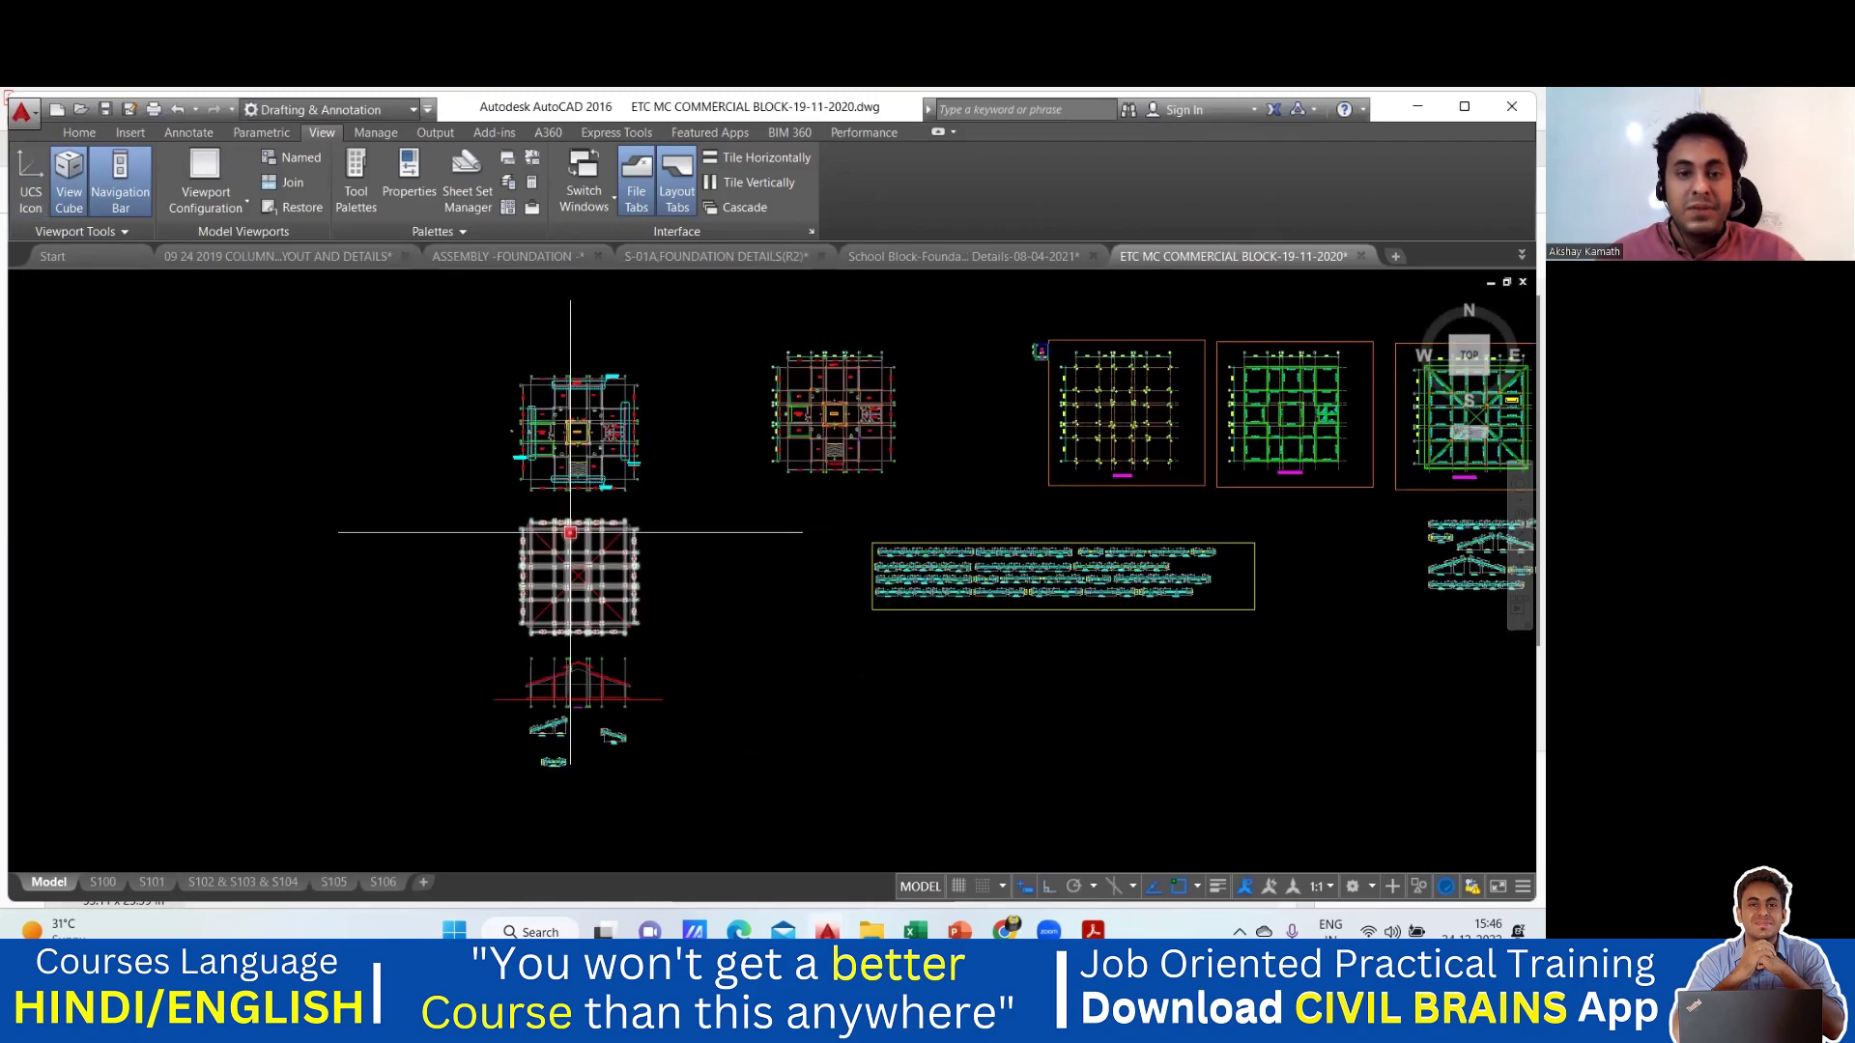
scroll(585, 521, "up", 2)
middle_click_drag(1081, 498, 966, 669)
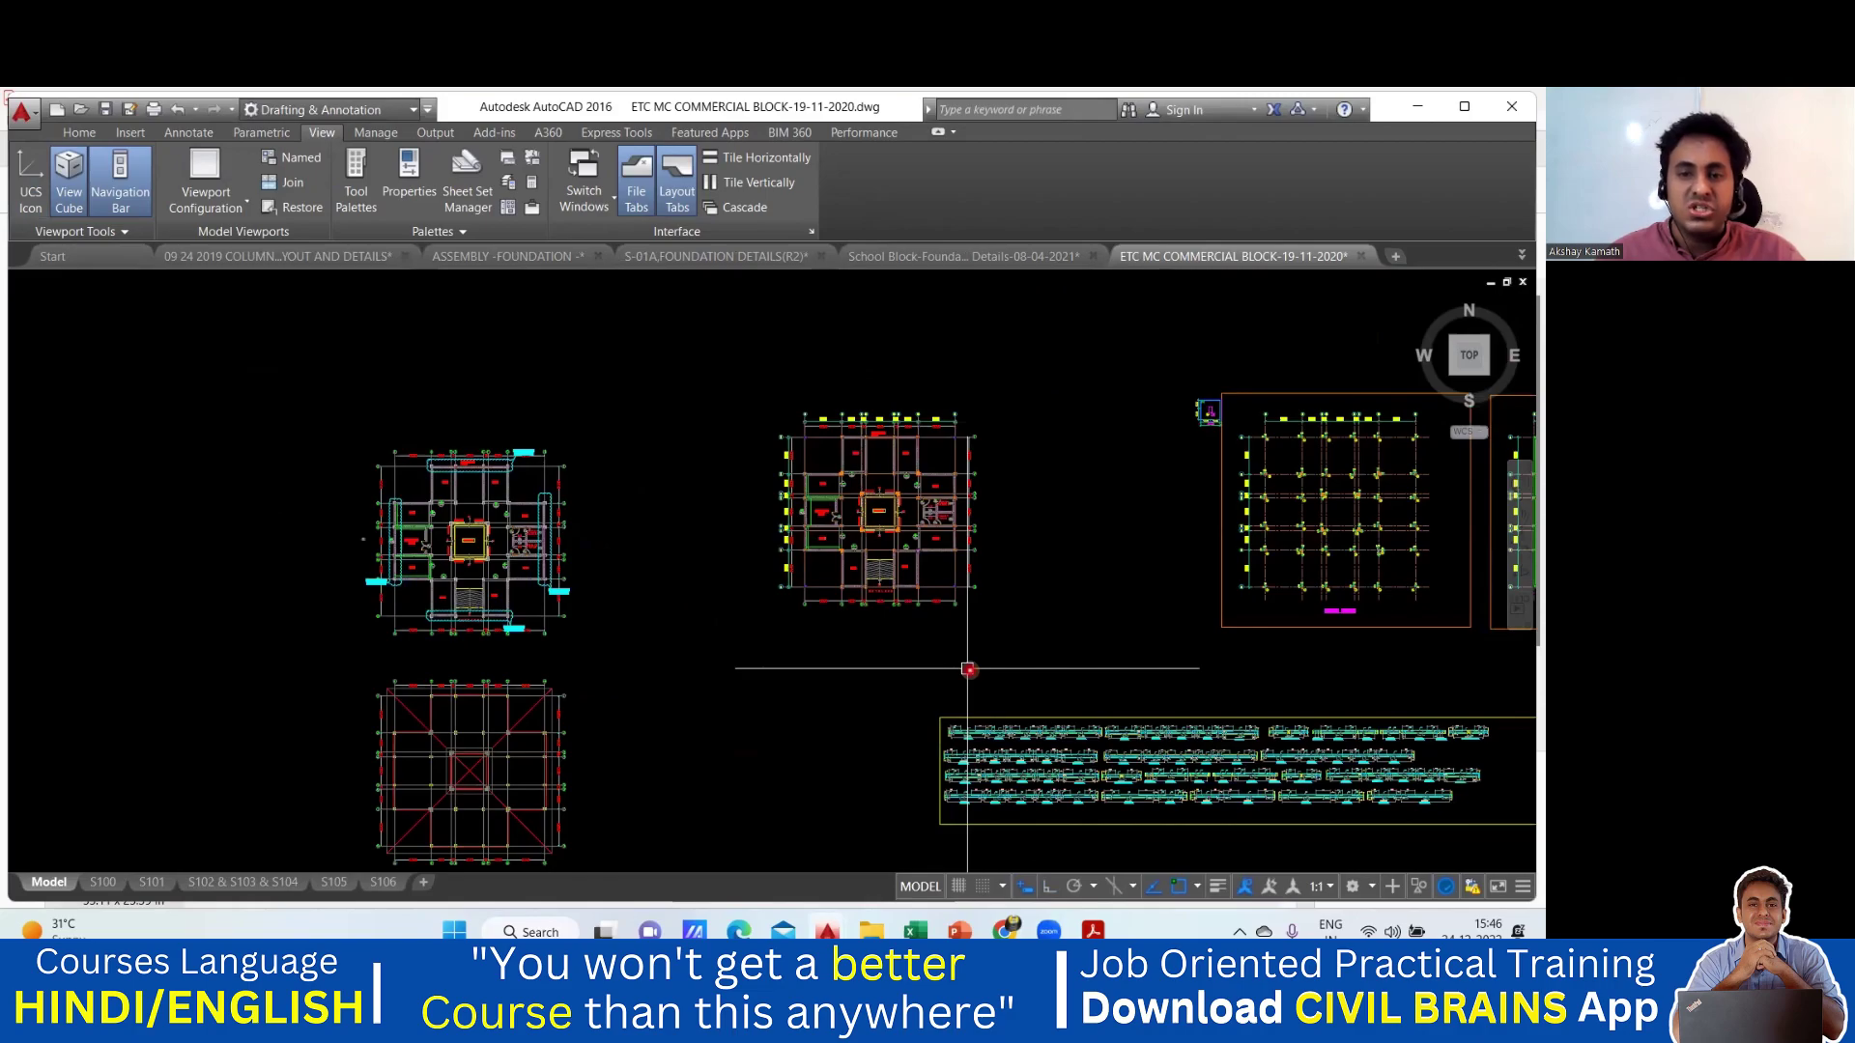
scroll(1347, 496, "up", 2)
middle_click_drag(1347, 495, 565, 455)
middle_click_drag(715, 859, 761, 541)
mouse_move(949, 304)
middle_mouse_down()
mouse_move(893, 495)
mouse_move(822, 578)
middle_mouse_up()
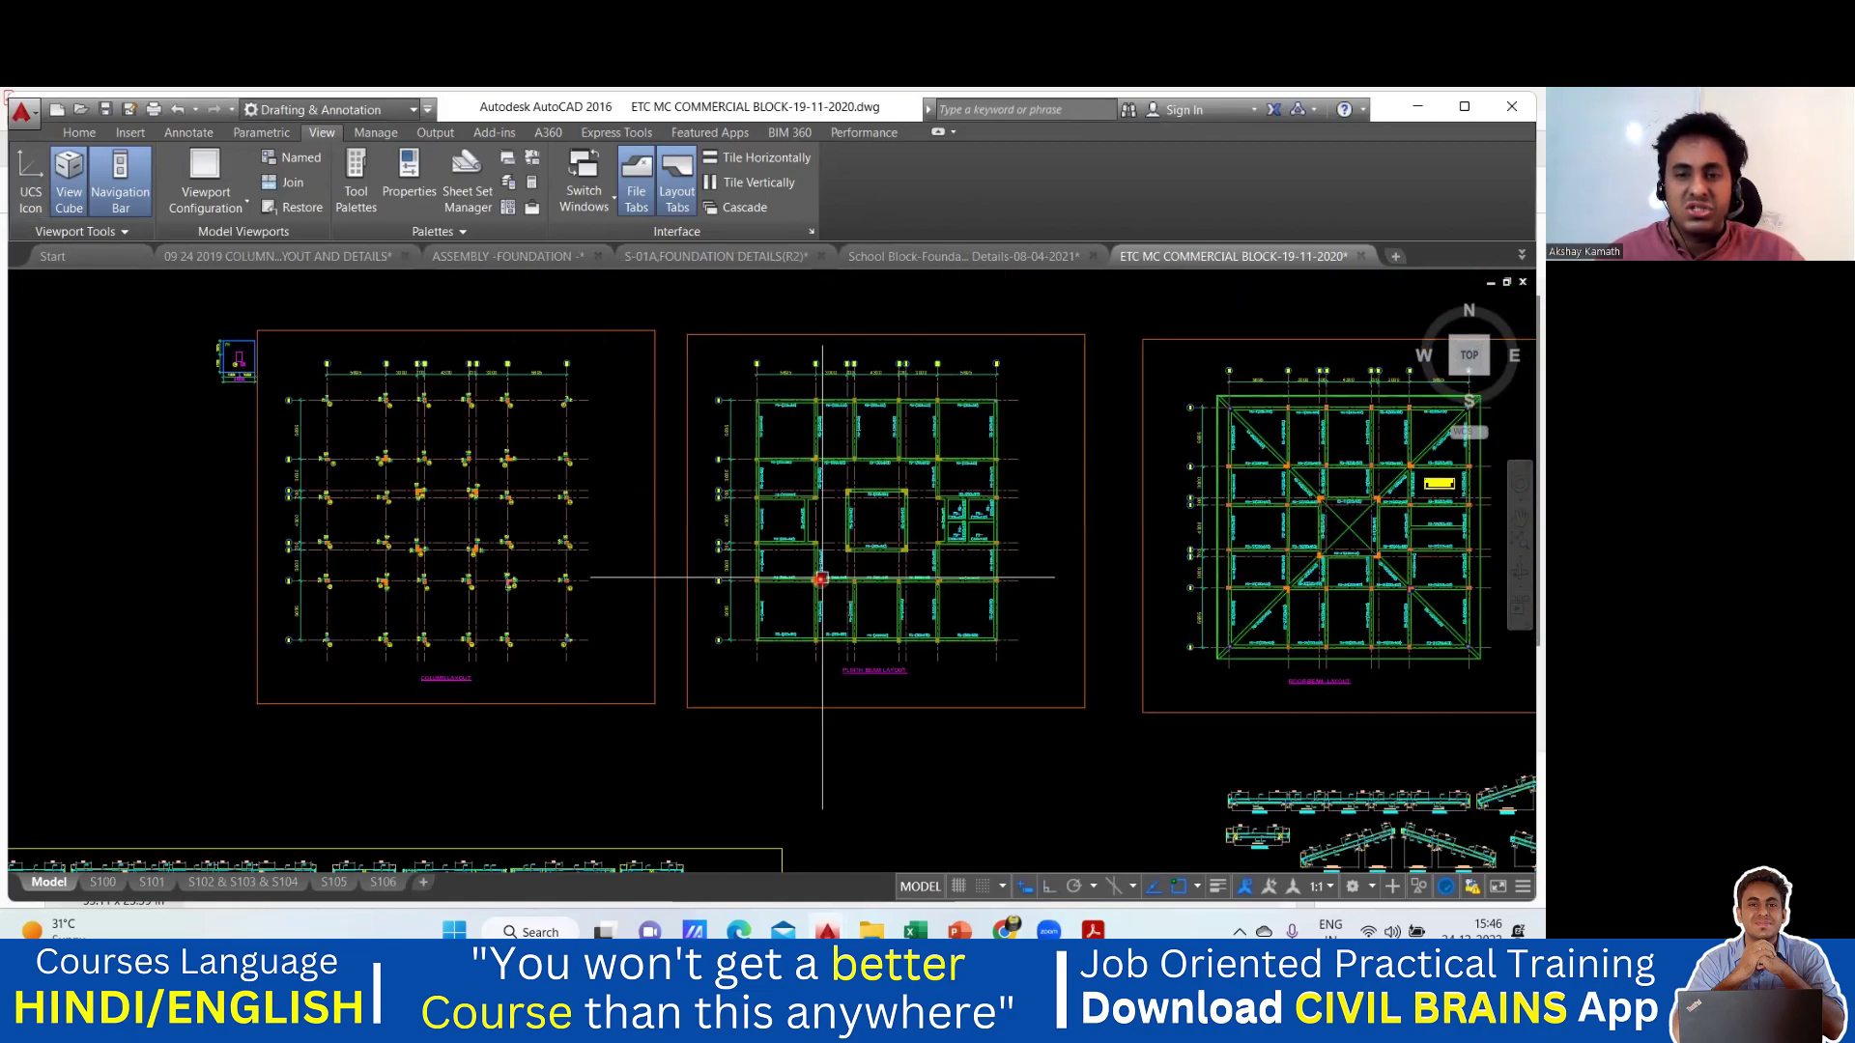
scroll(821, 579, "up", 5)
scroll(898, 567, "down", 8)
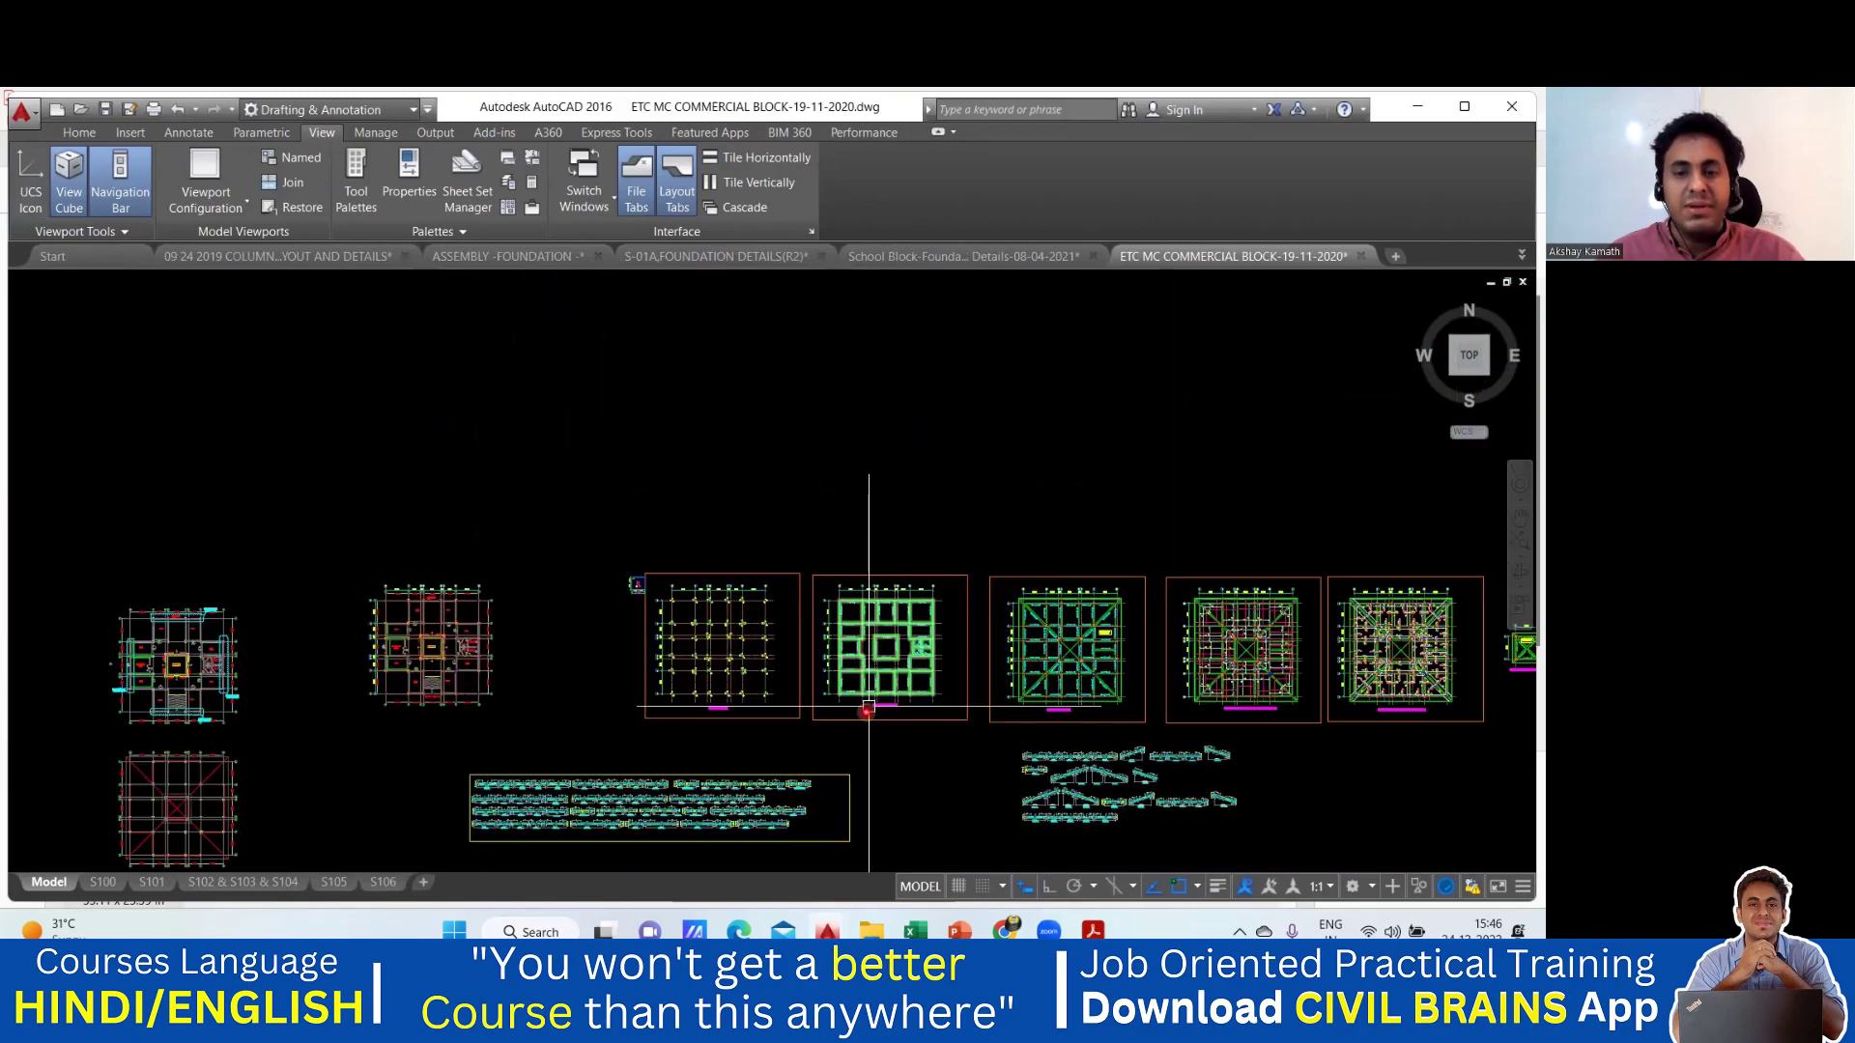
middle_click_drag(869, 708, 725, 635)
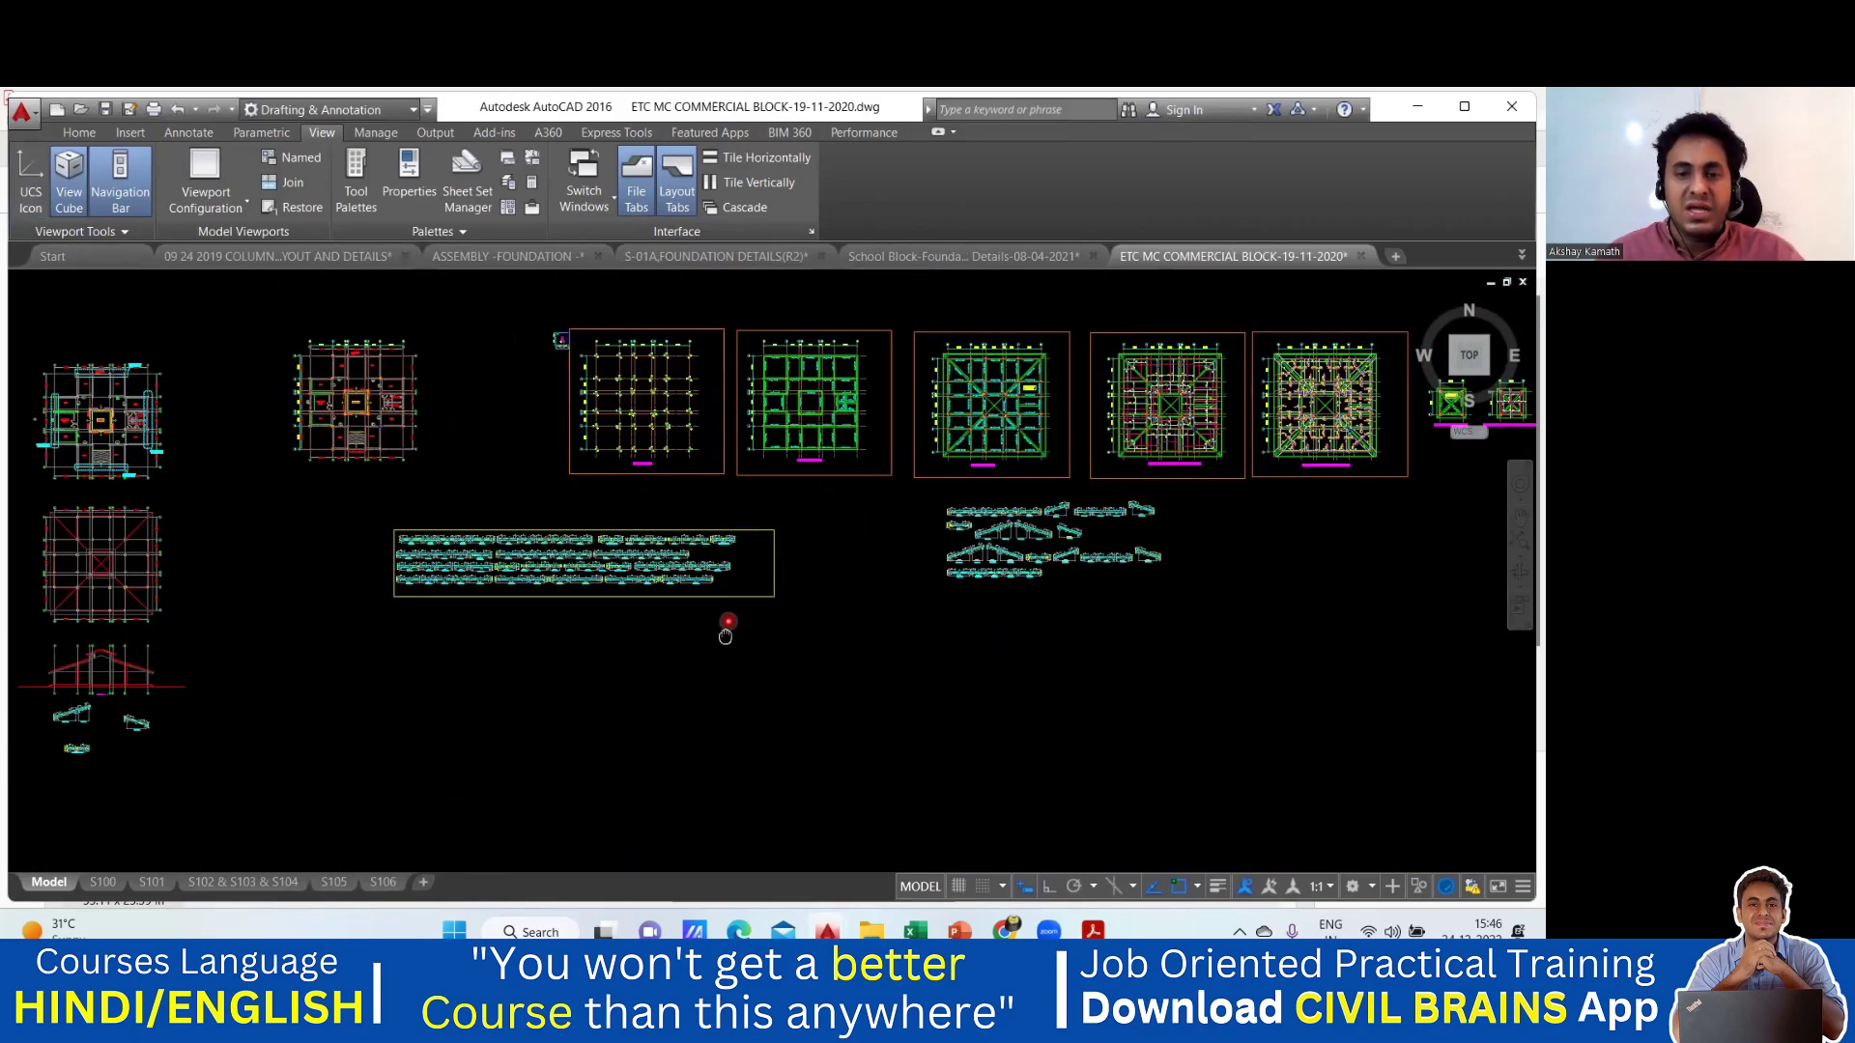
Step: Examine the commercial block's footing schedule, including its pedestal, column and bottom and top reinforcement columns
scroll(747, 551, "up", 5)
middle_click_drag(748, 551, 918, 762)
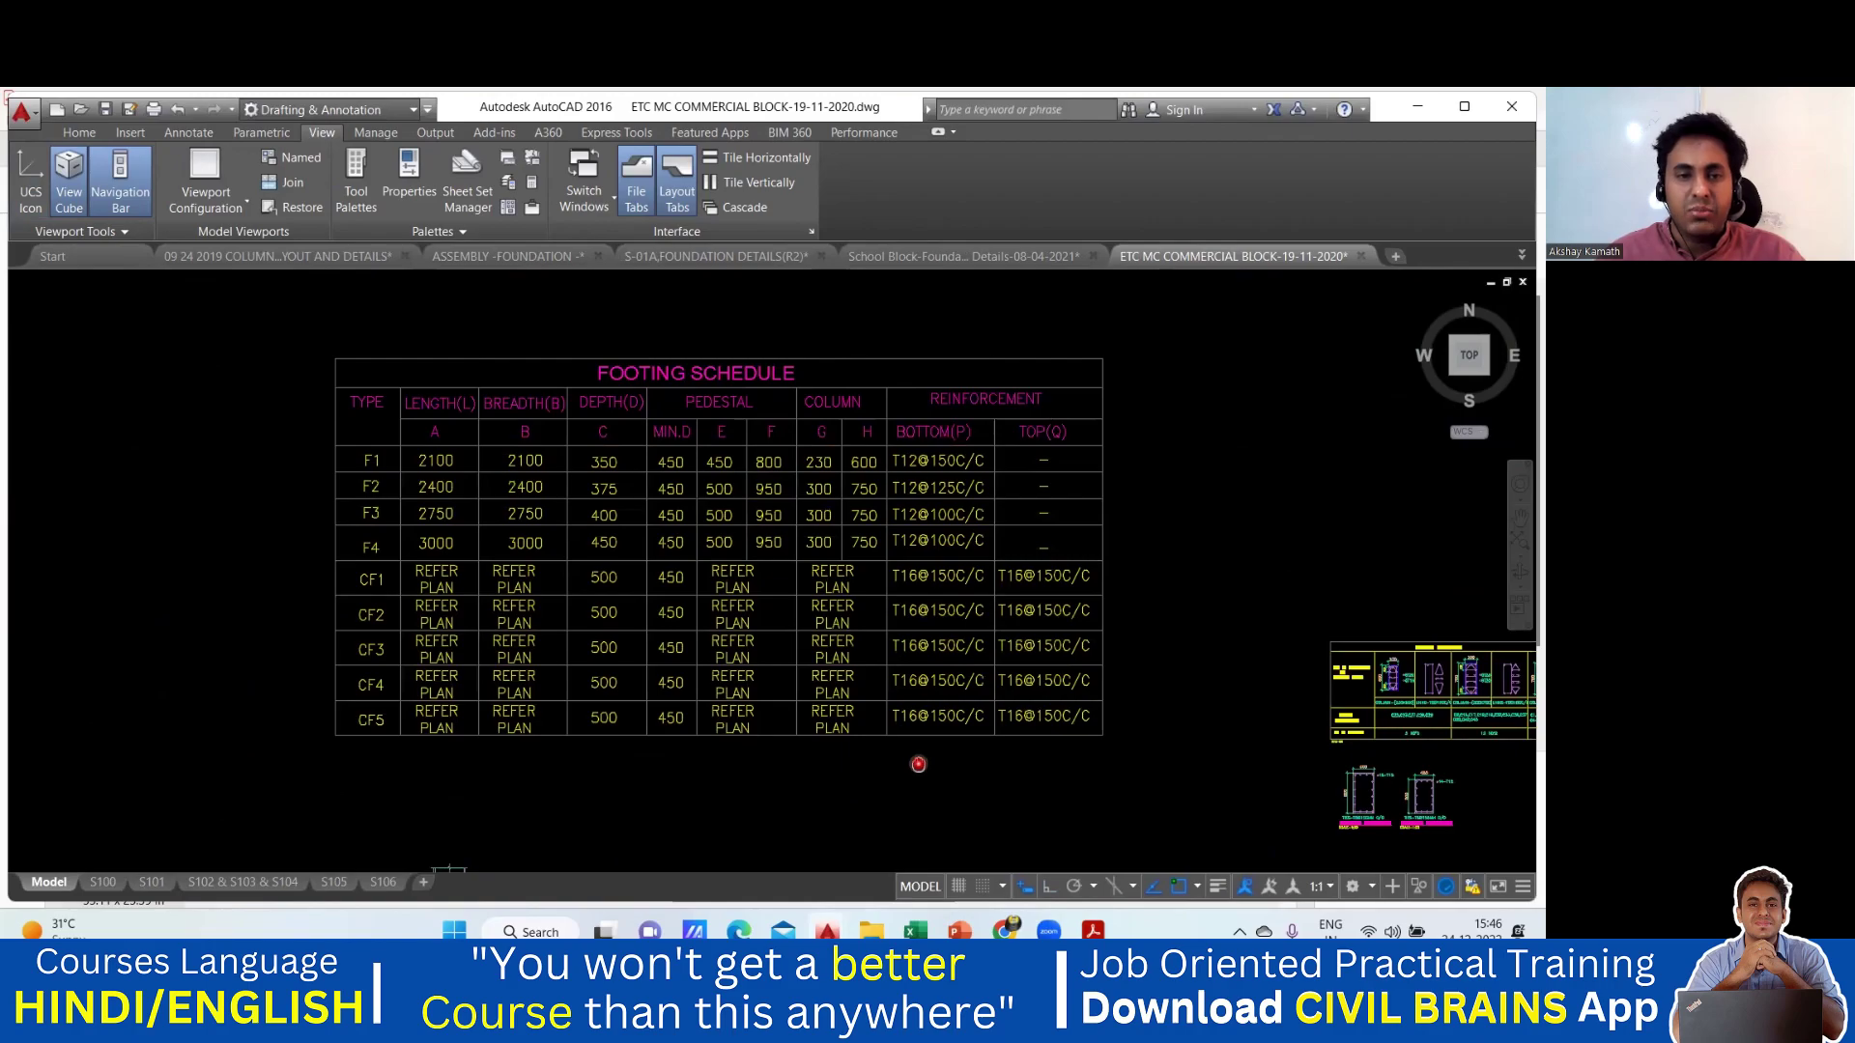
left_click(403, 365)
key("Escape")
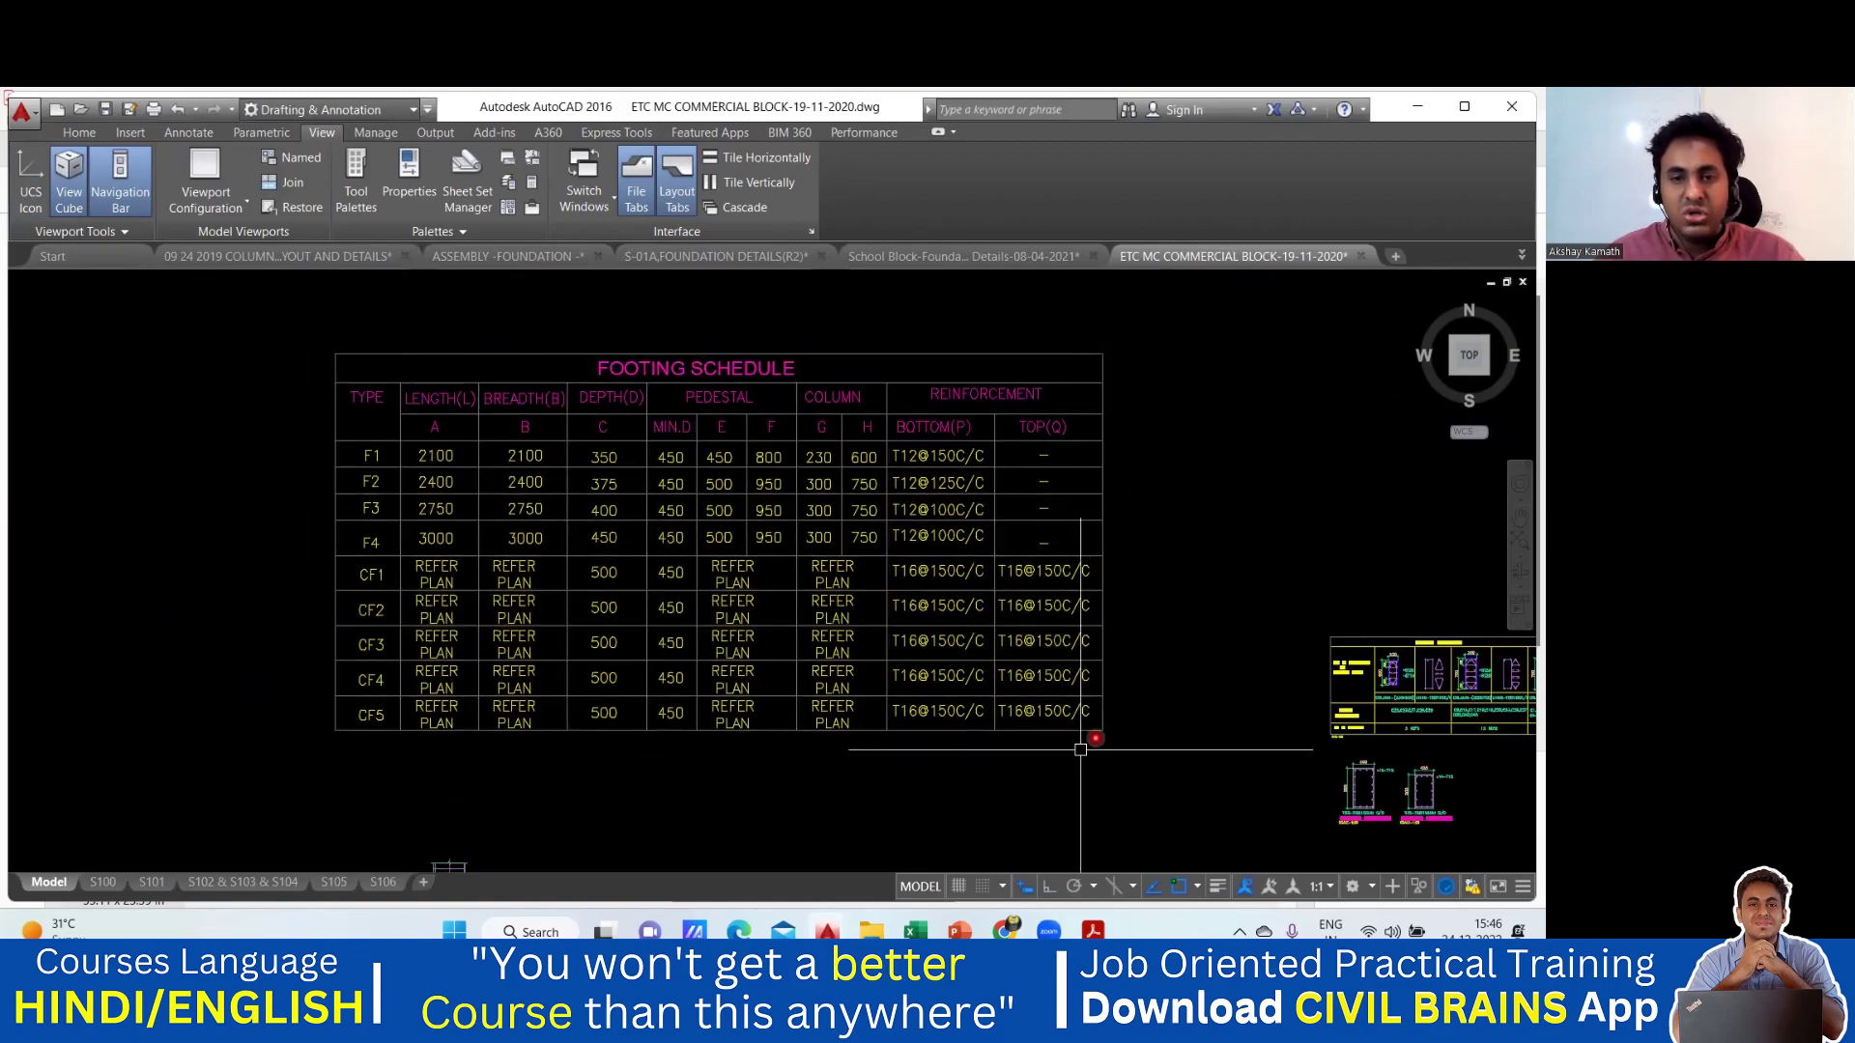
scroll(870, 656, "up", 2)
scroll(929, 649, "down", 3)
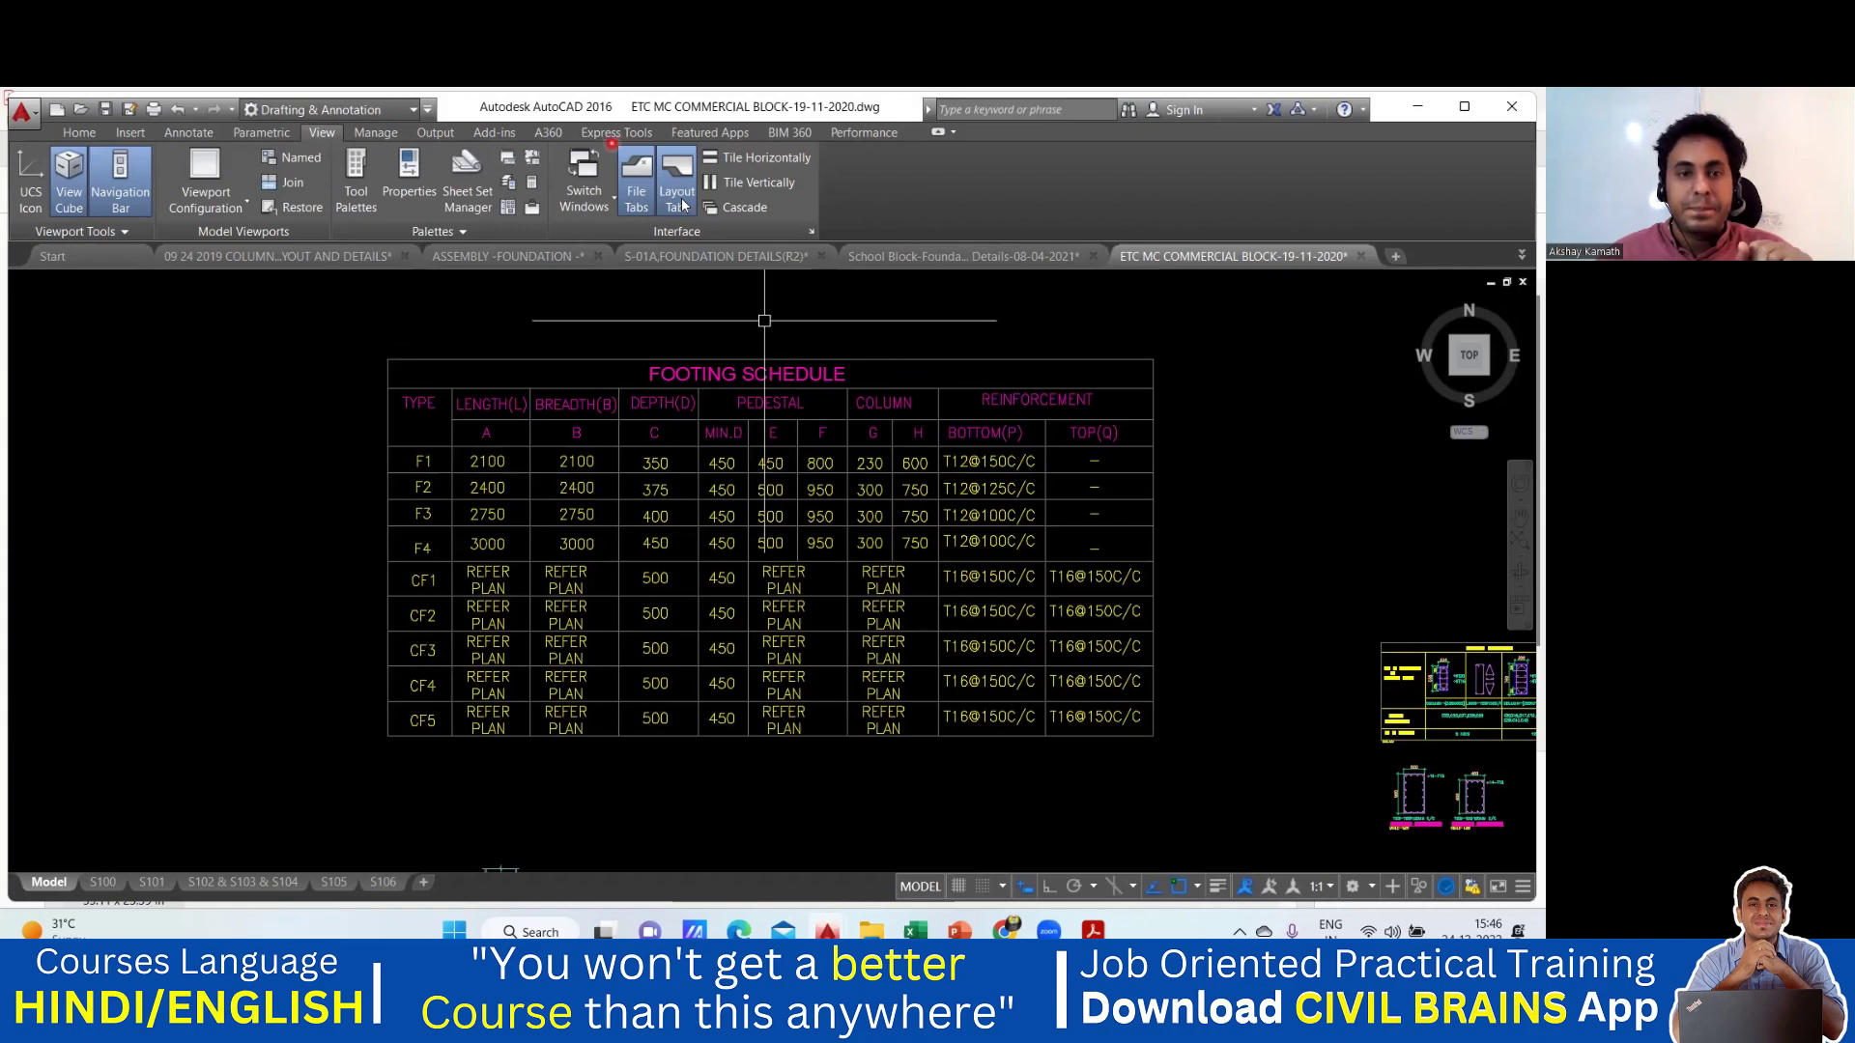
Step: Shade schedule rows F1 to F4 green and rows CF1 to CF5 teal to separate isolated from combined footings, and clear the shading
left_click(388, 449)
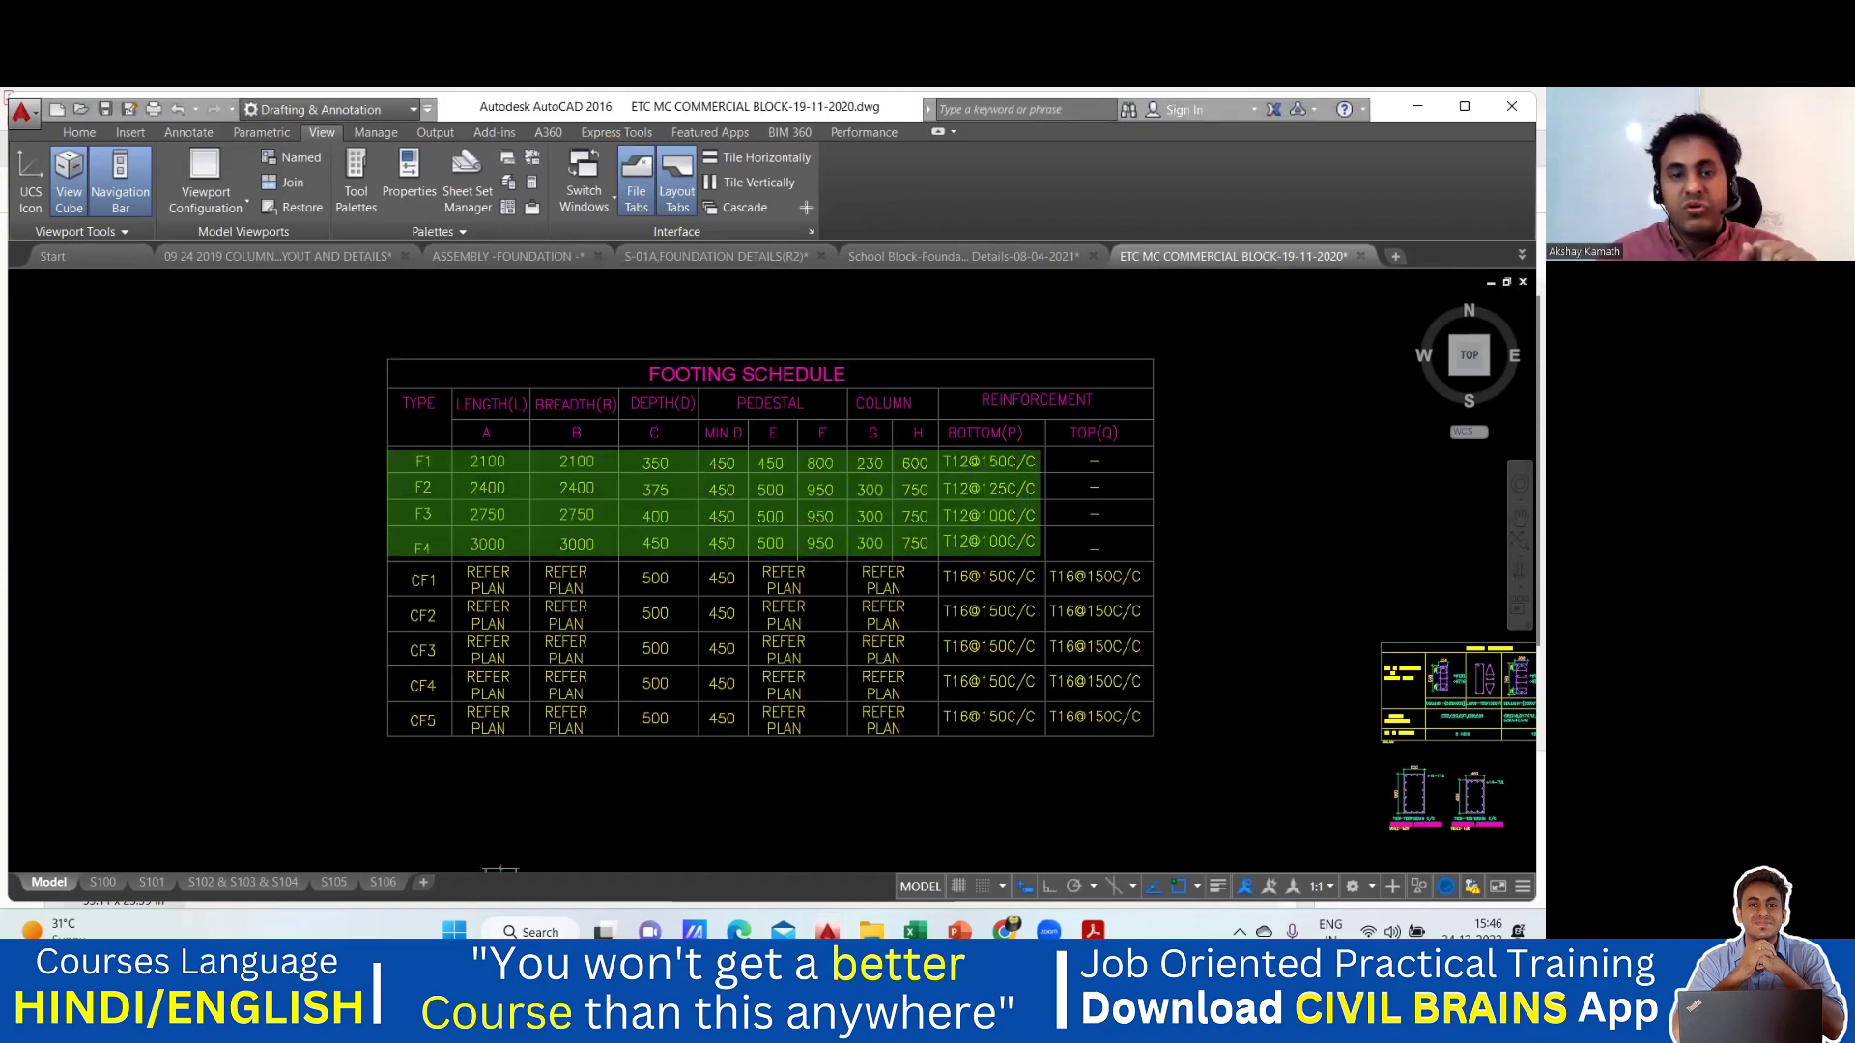
left_click(392, 558)
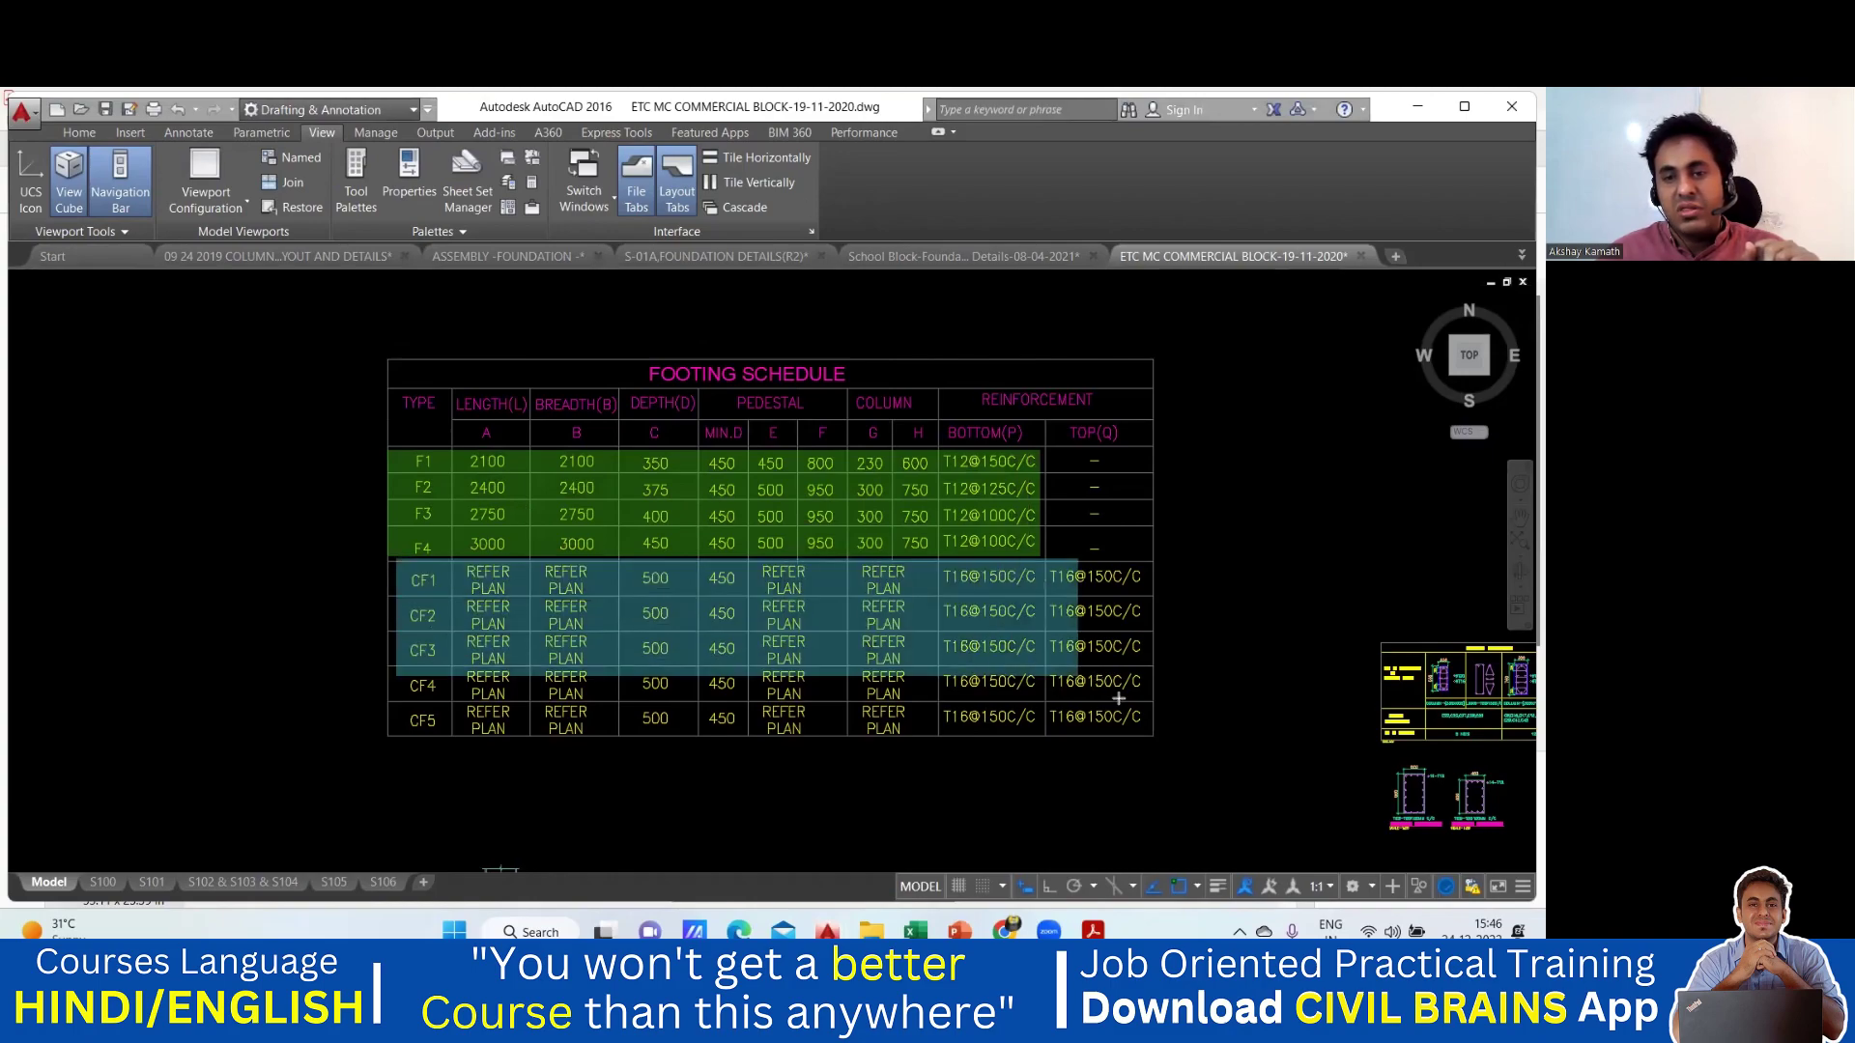
left_click_drag(1118, 697, 1148, 735)
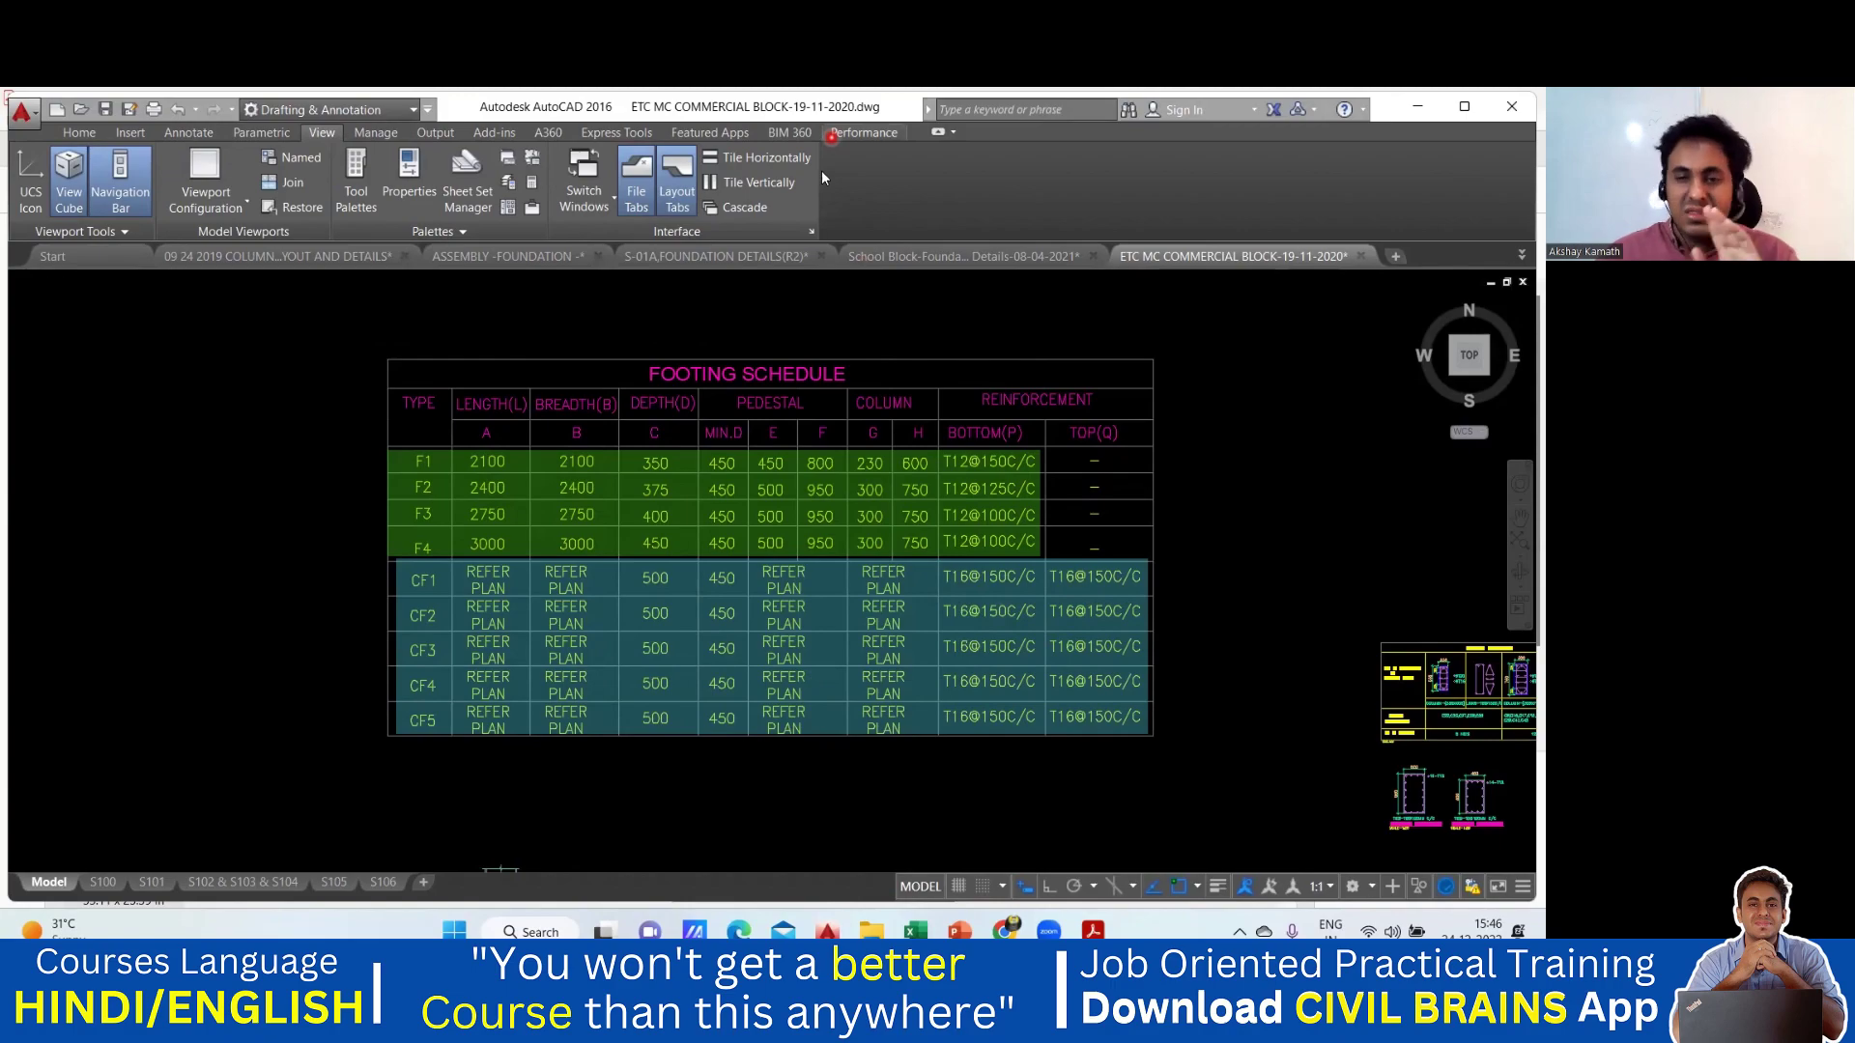
key("Escape")
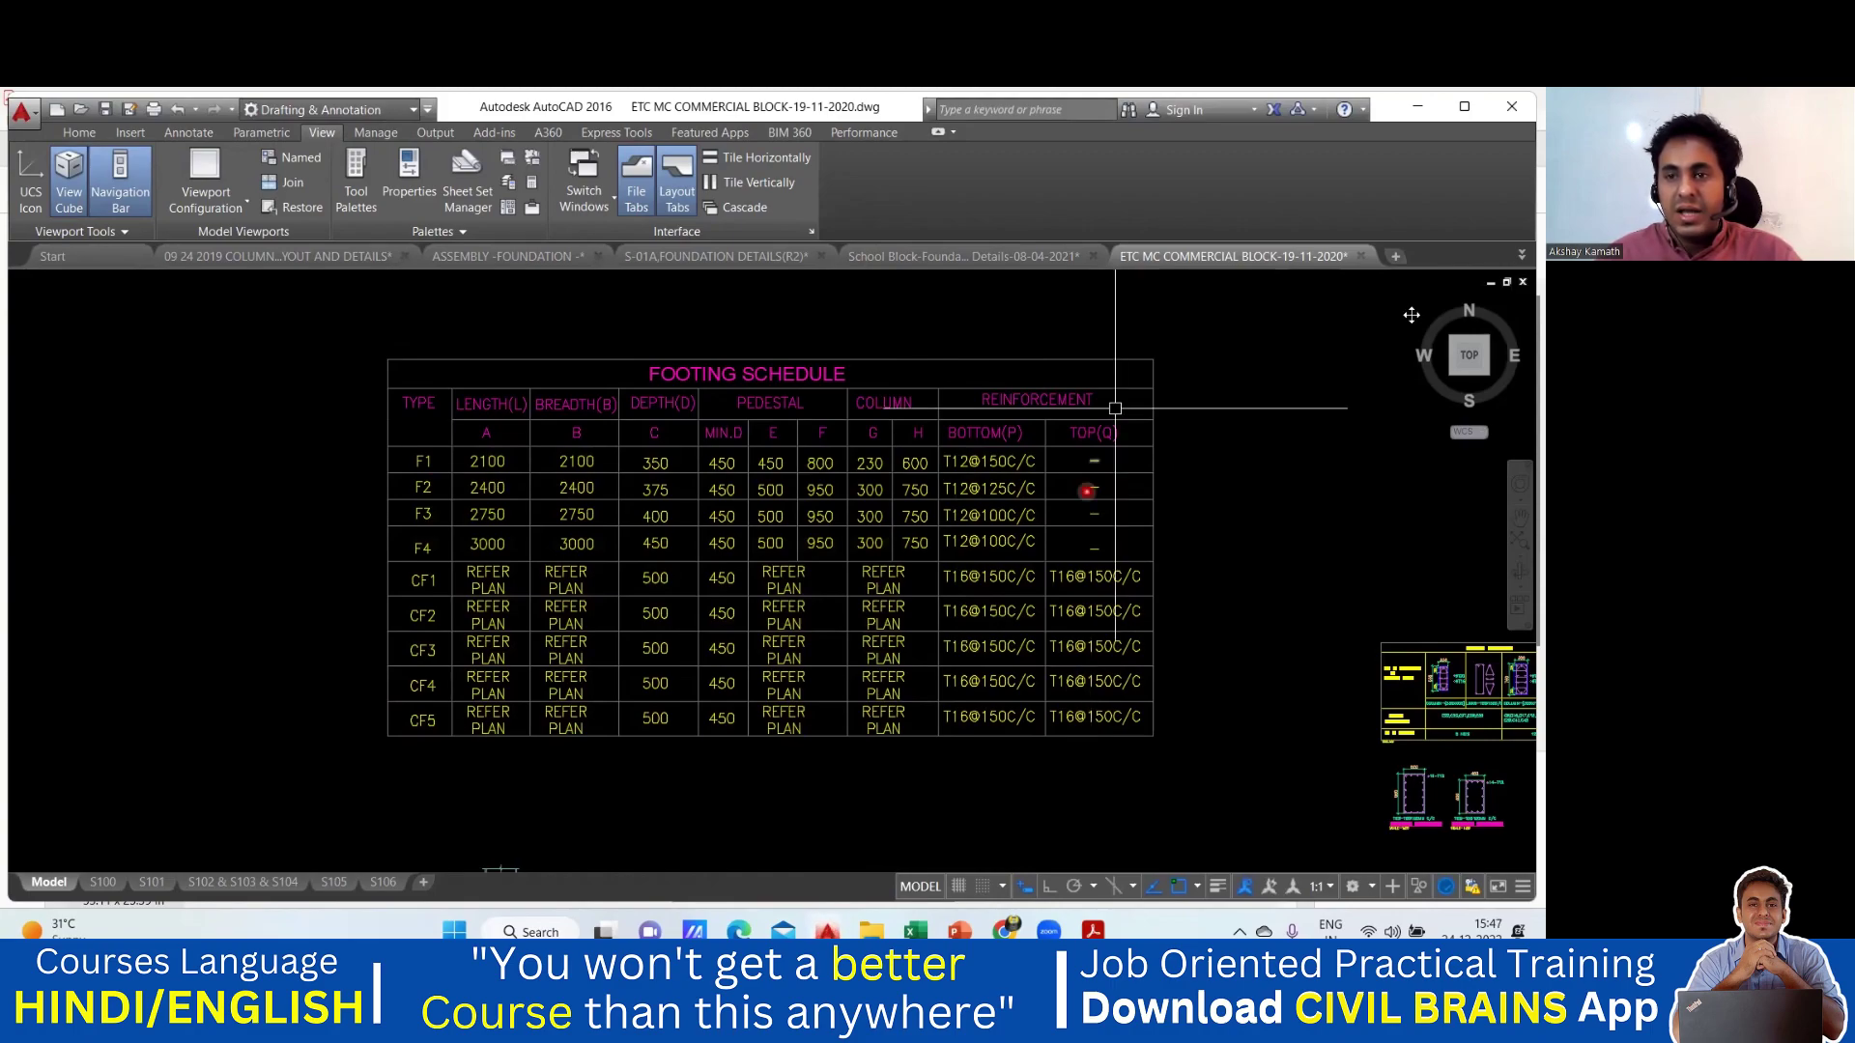
Step: Switch to the GA Drawing - Gorakhpur -09.05.2022 drawing
left_click(1522, 255)
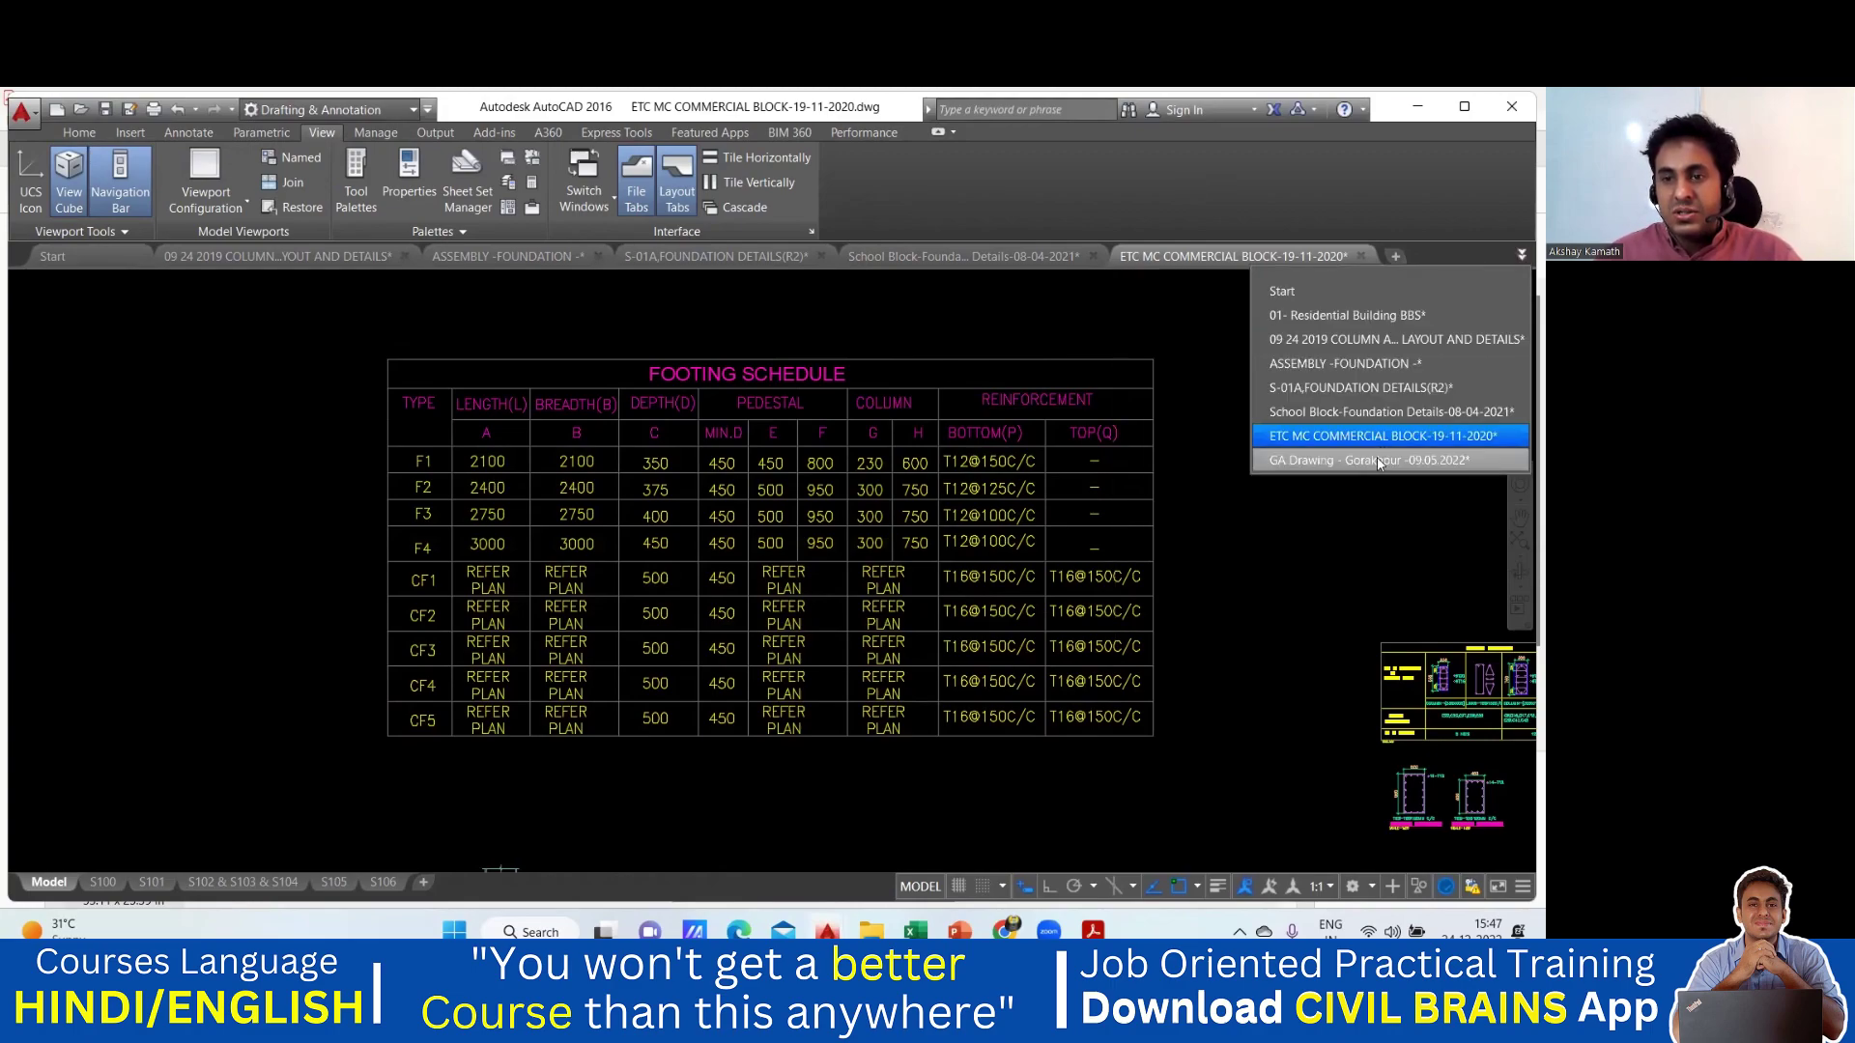
left_click(1377, 461)
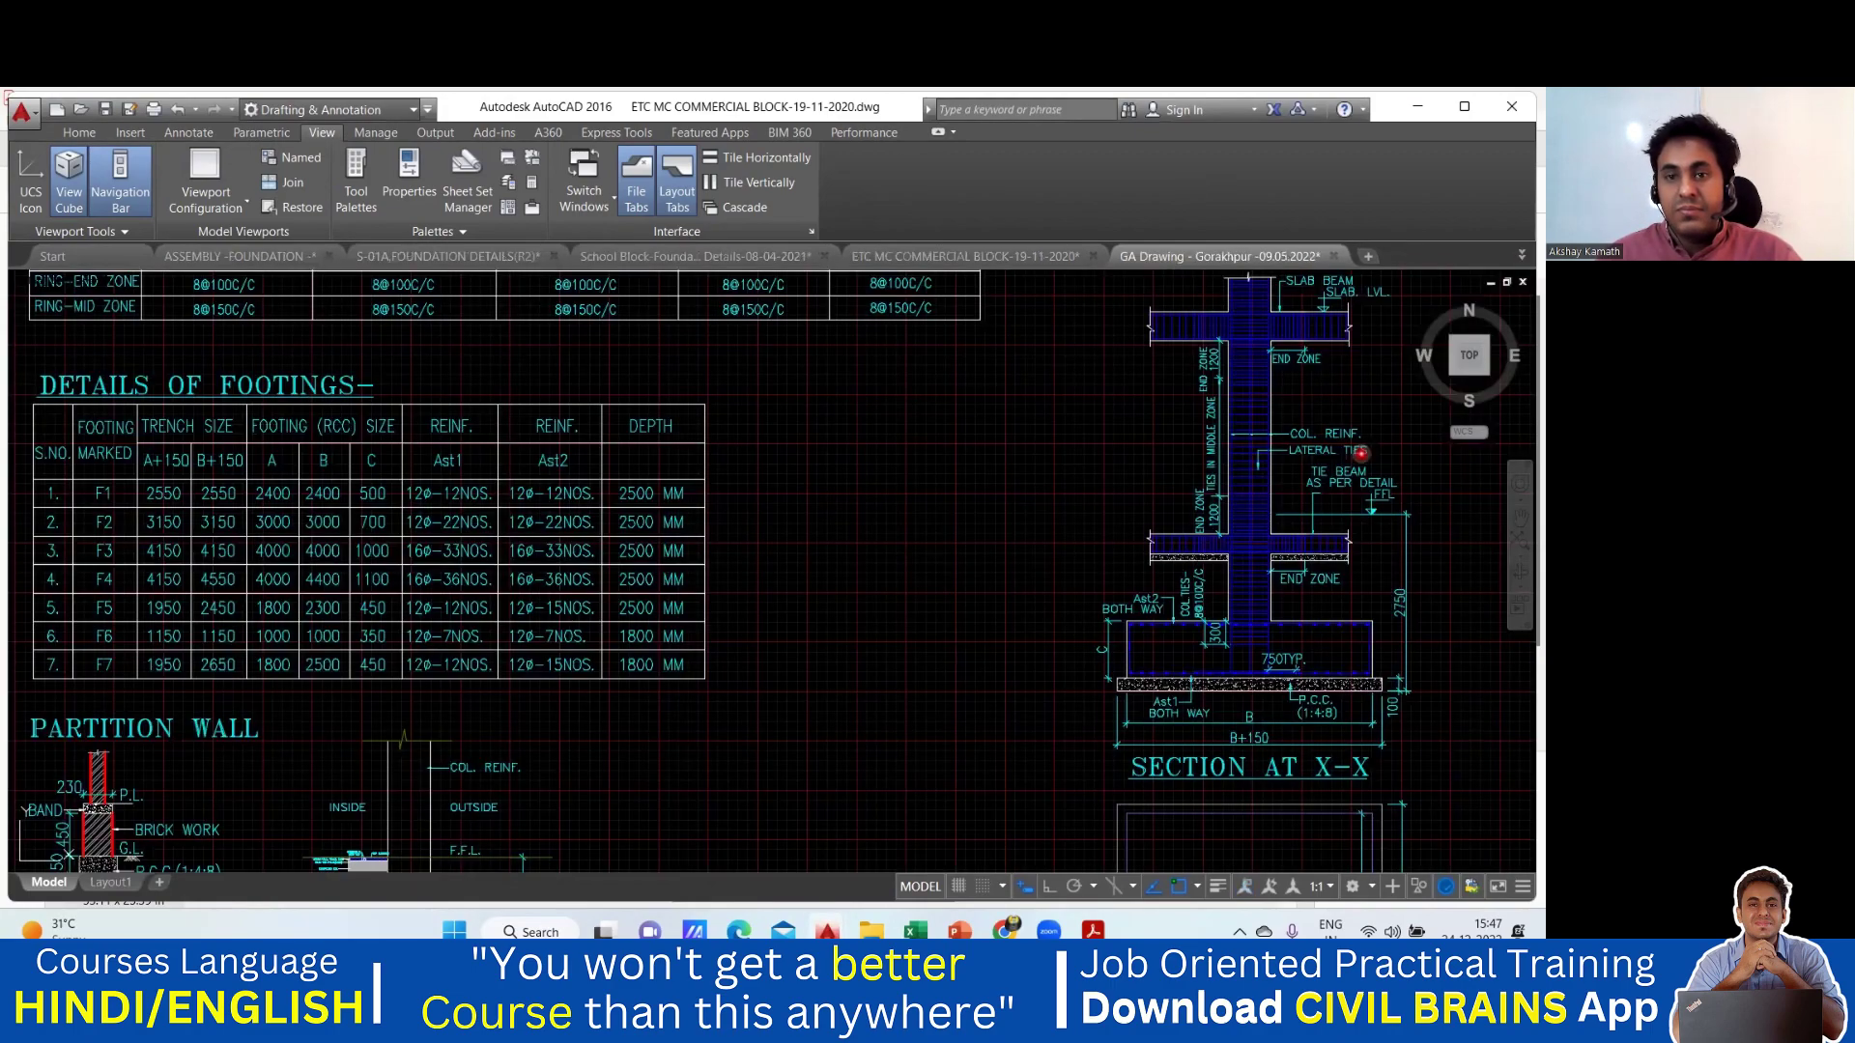